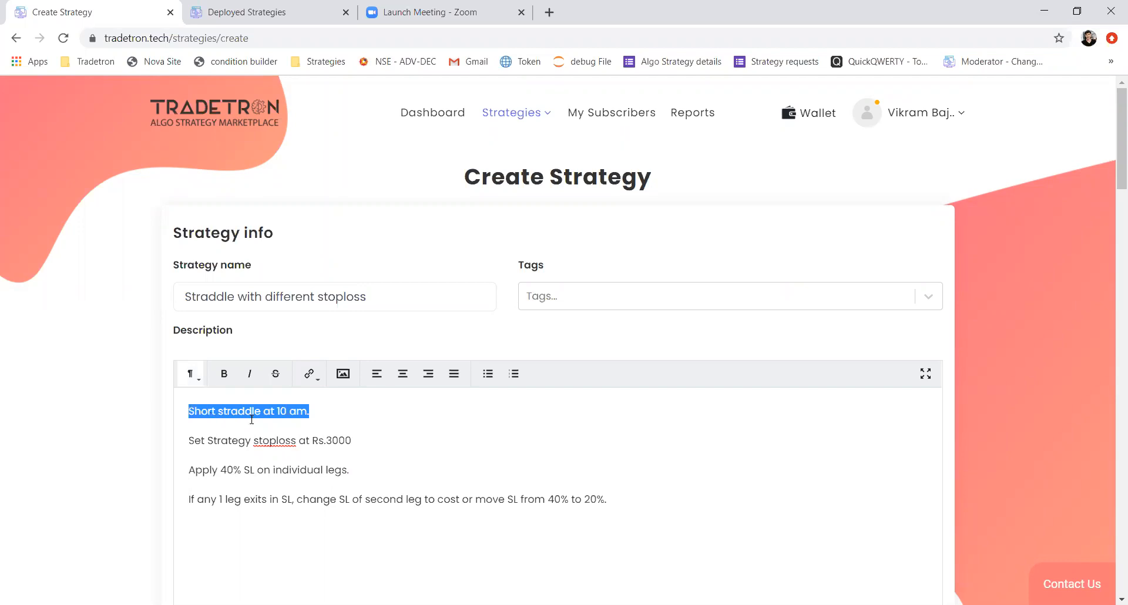
- Review the strategy description's rules on straddle entry time, strategy stoploss, individual leg SL and second-leg SL changes
drag(189, 441, 359, 445)
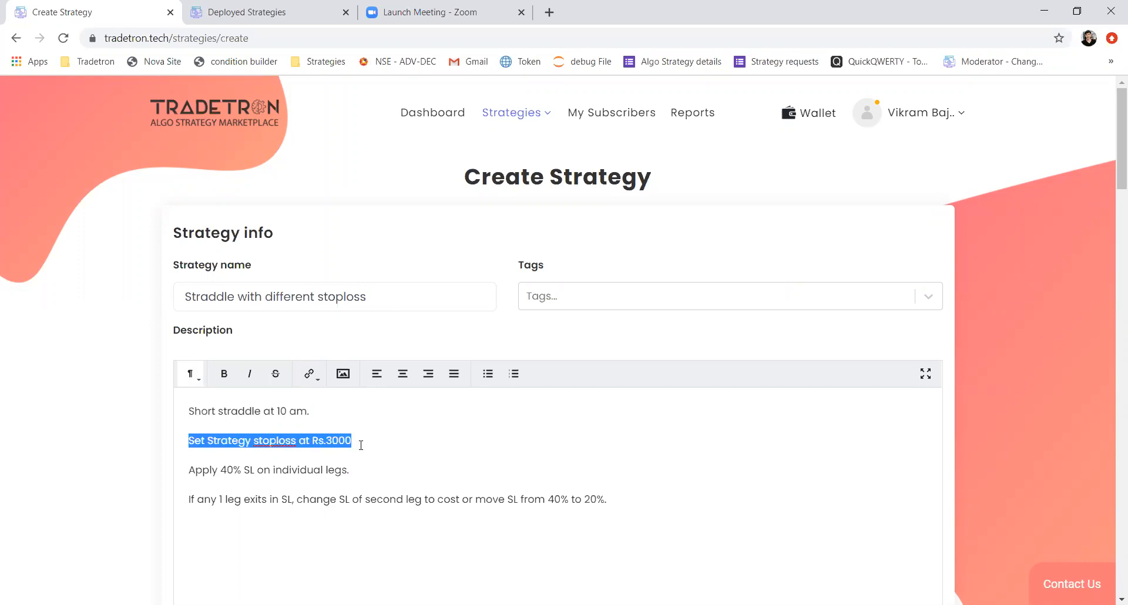
click(360, 445)
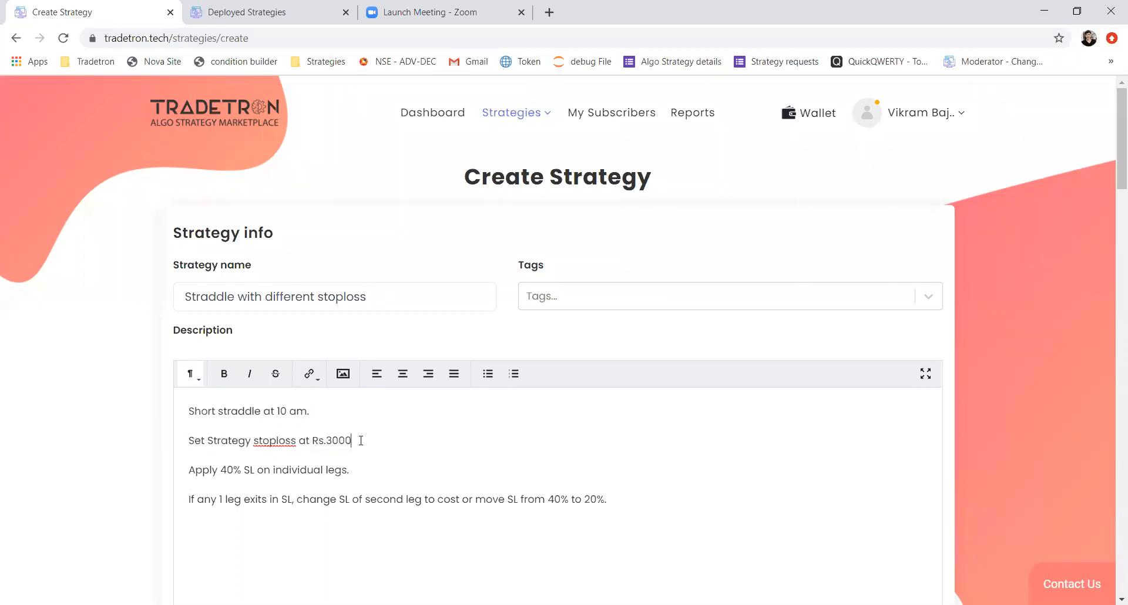
shift+click(318, 442)
shift+click(326, 442)
click(370, 438)
scroll(371, 437, down, 2)
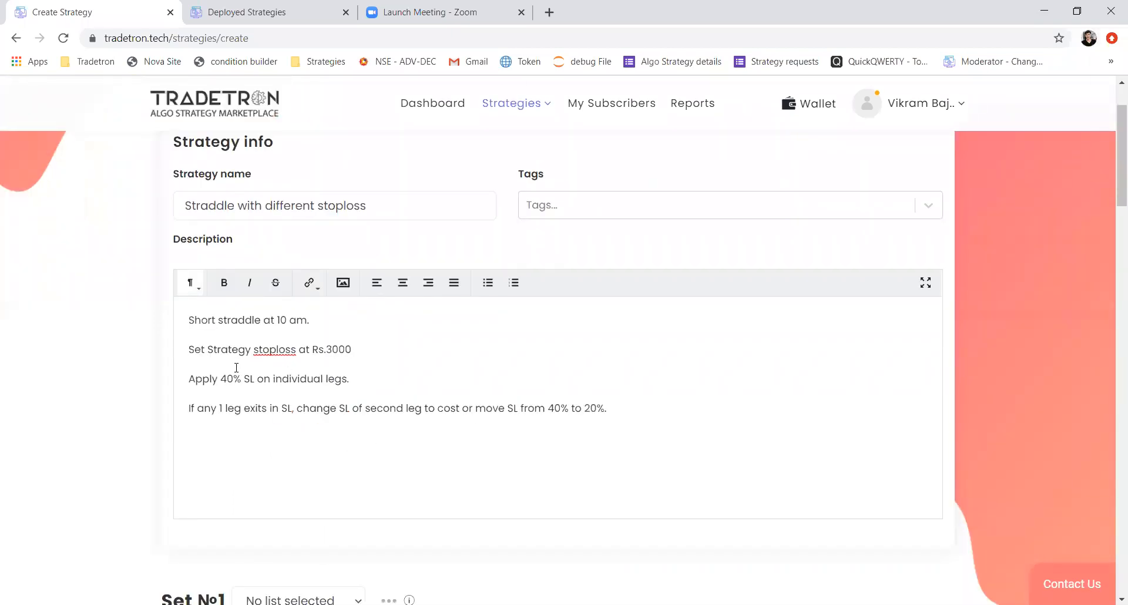
drag(216, 373, 244, 375)
drag(310, 320, 311, 321)
mouse_move(271, 379)
mouse_down()
mouse_move(232, 379)
mouse_move(251, 380)
mouse_up()
double_click(325, 349)
drag(227, 378, 325, 378)
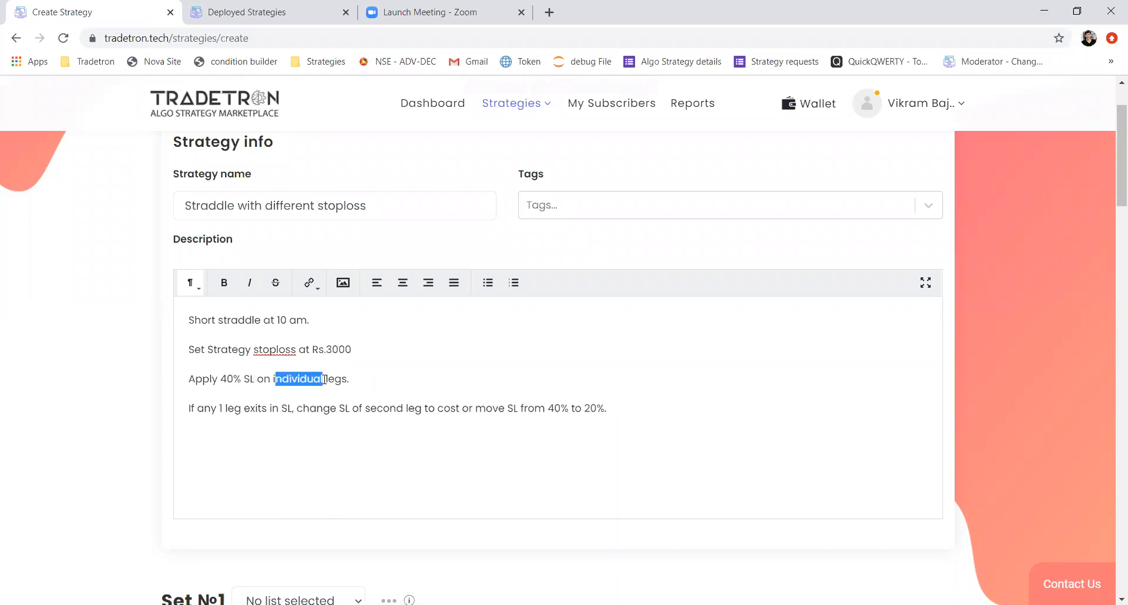
click(199, 410)
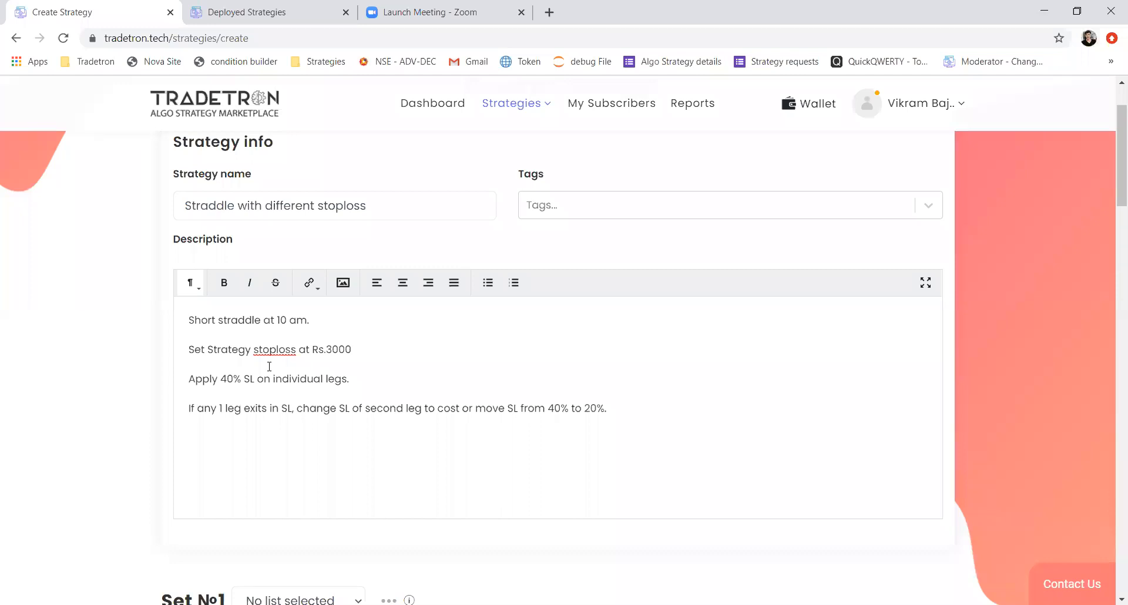
drag(241, 378, 284, 381)
drag(548, 410, 607, 409)
drag(365, 409, 458, 409)
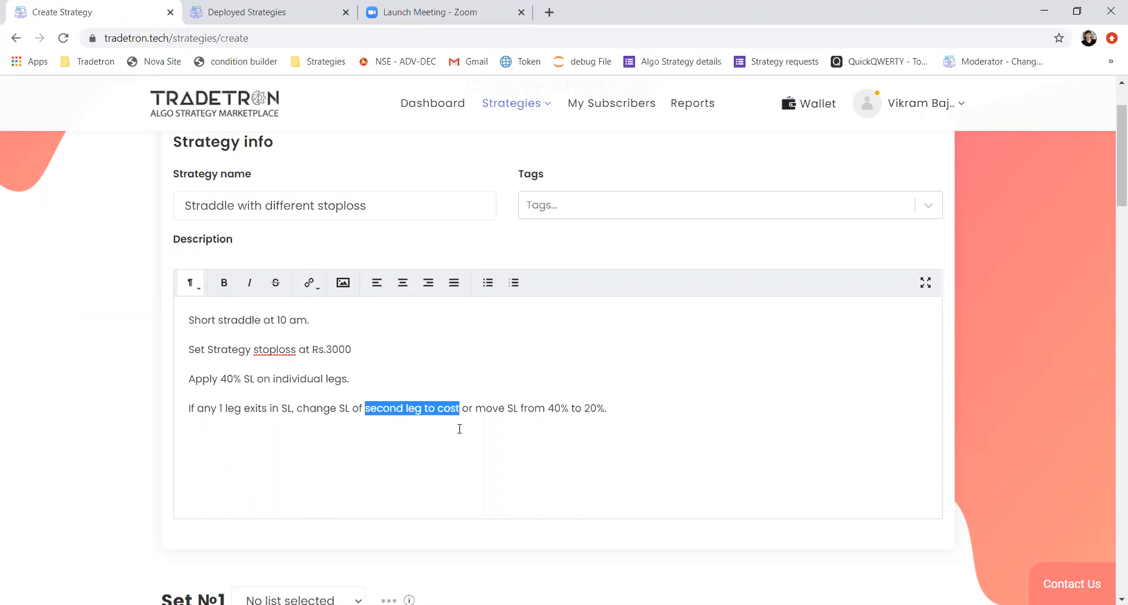
click(459, 429)
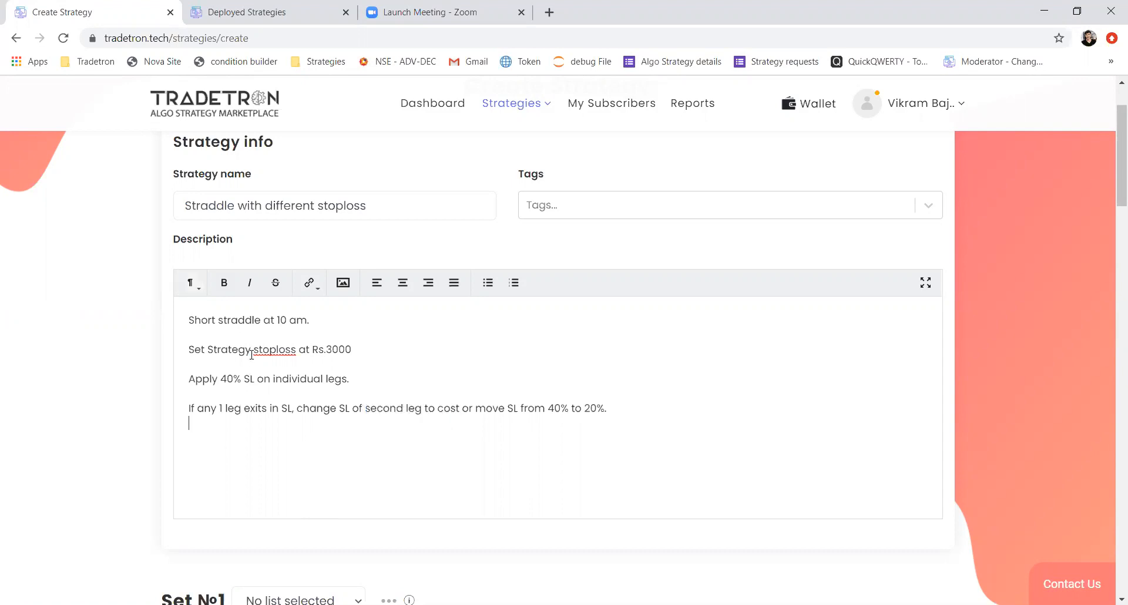
- Start an entry condition for Set №1 with the Time keyword on the NSE exchange
scroll(383, 425, down, 5)
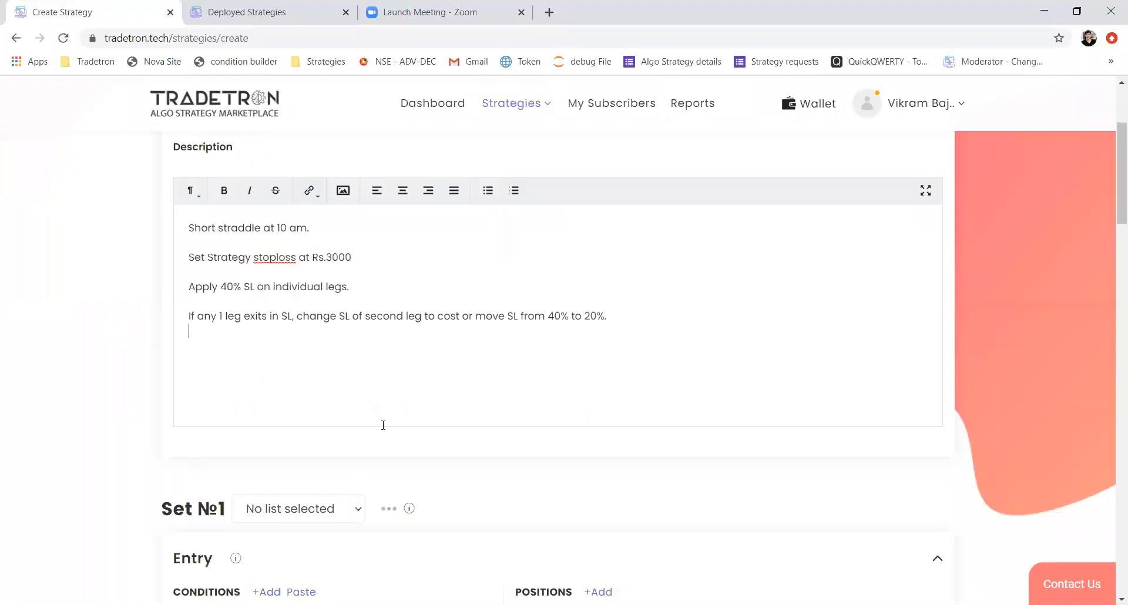
scroll(383, 425, down, 2)
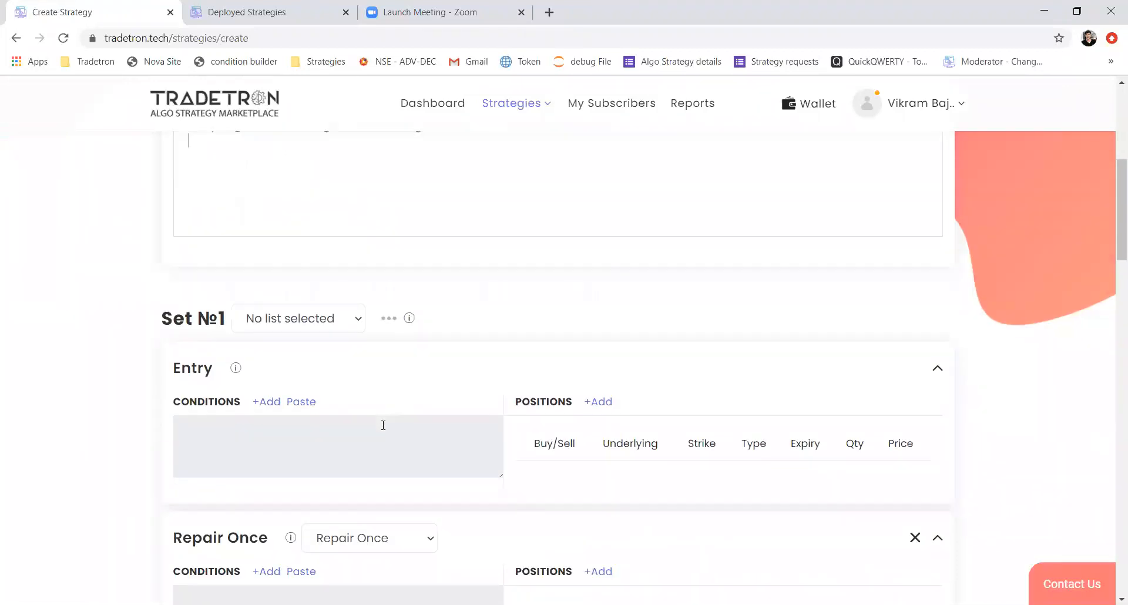
click(276, 338)
click(391, 233)
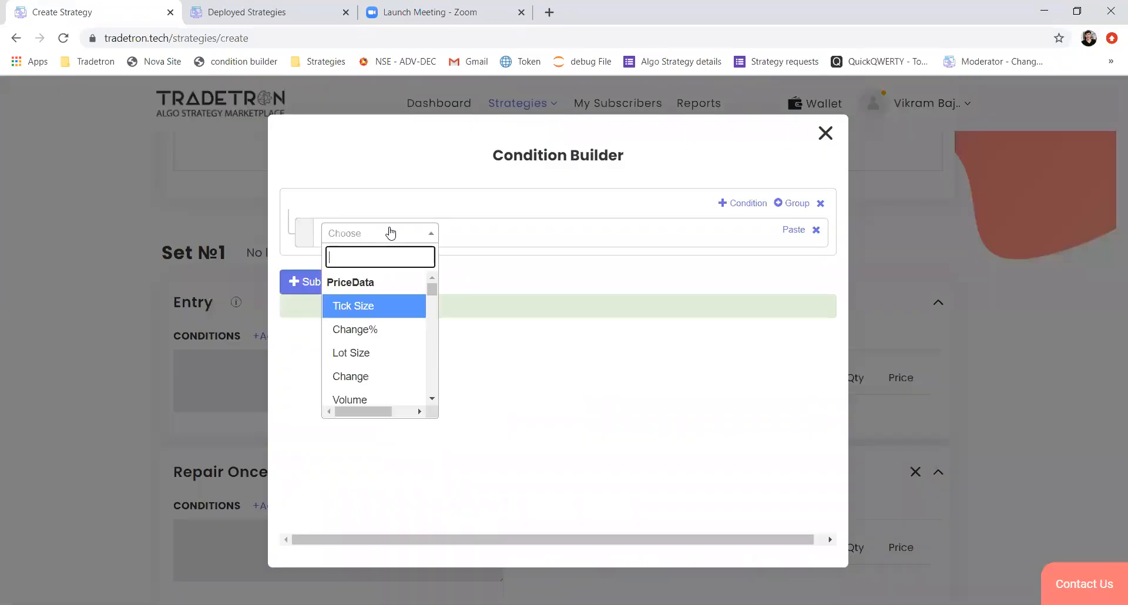
text(time)
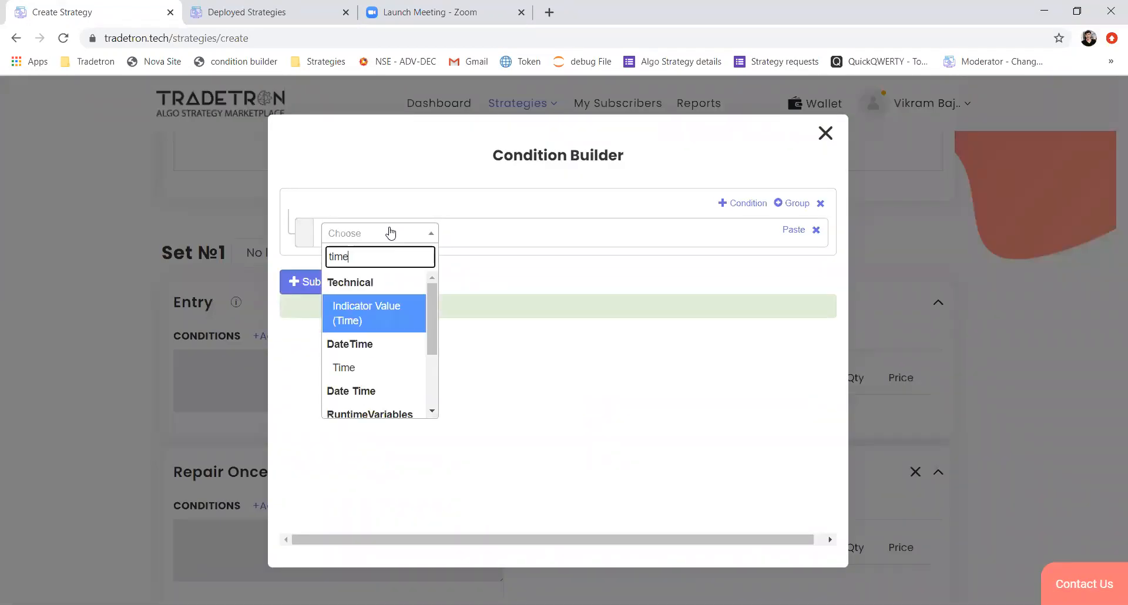
key(Down)
key(Return)
key(Tab)
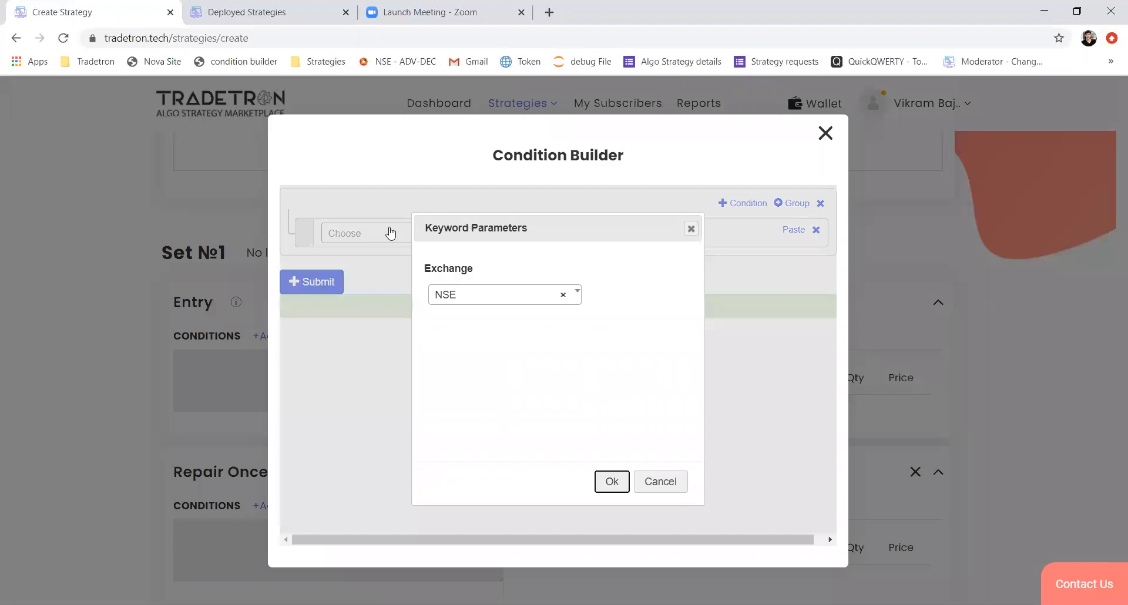
key(Return)
- Complete the Time condition with the >= operator and the Number 1000
click(391, 233)
text(>=)
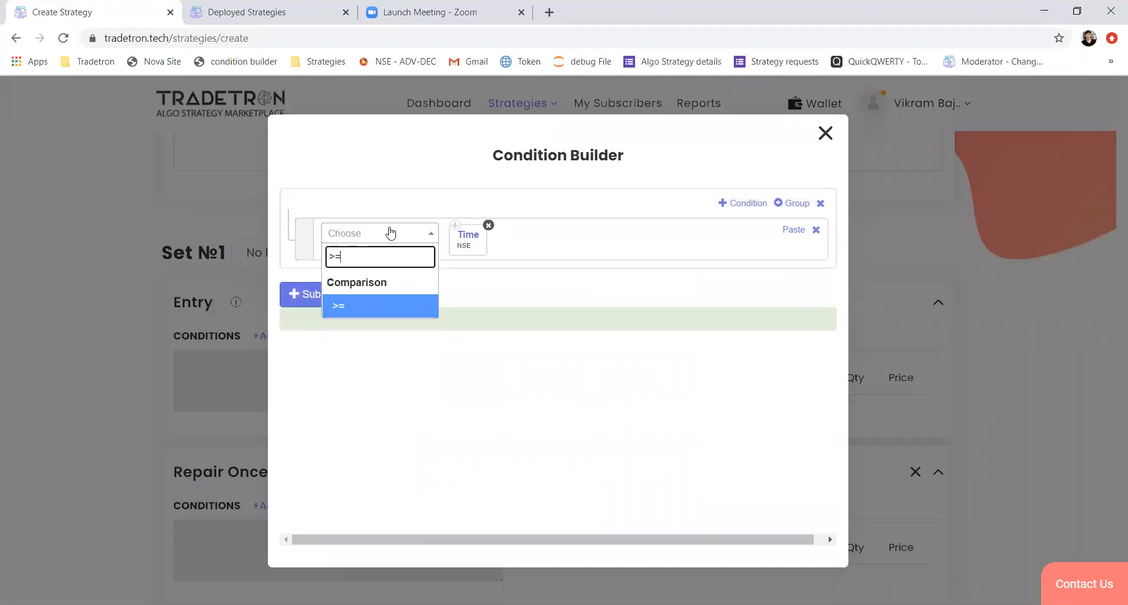
key(Return)
click(390, 233)
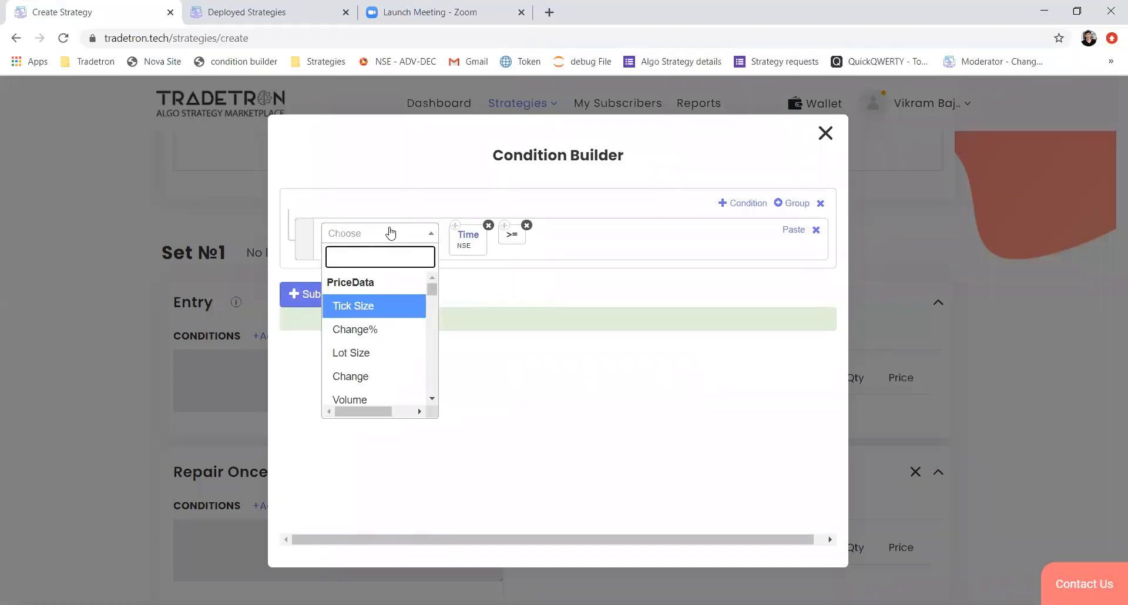
text(numb)
key(Return)
text(1000)
key(Tab)
key(Return)
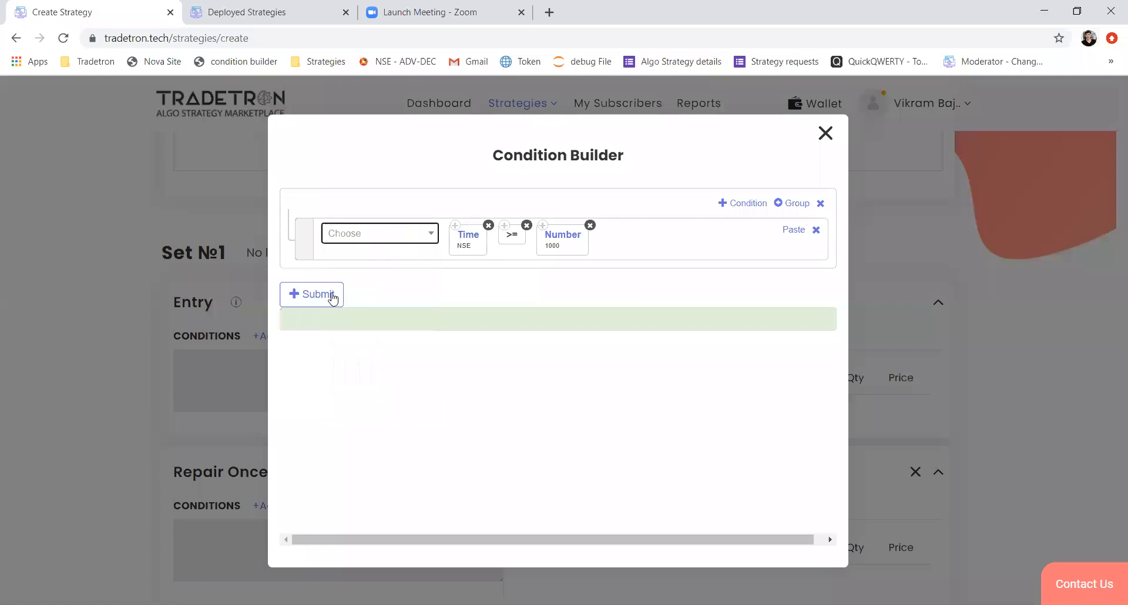
- Add a second entry condition and choose the Positions Detail keyword for it
click(741, 204)
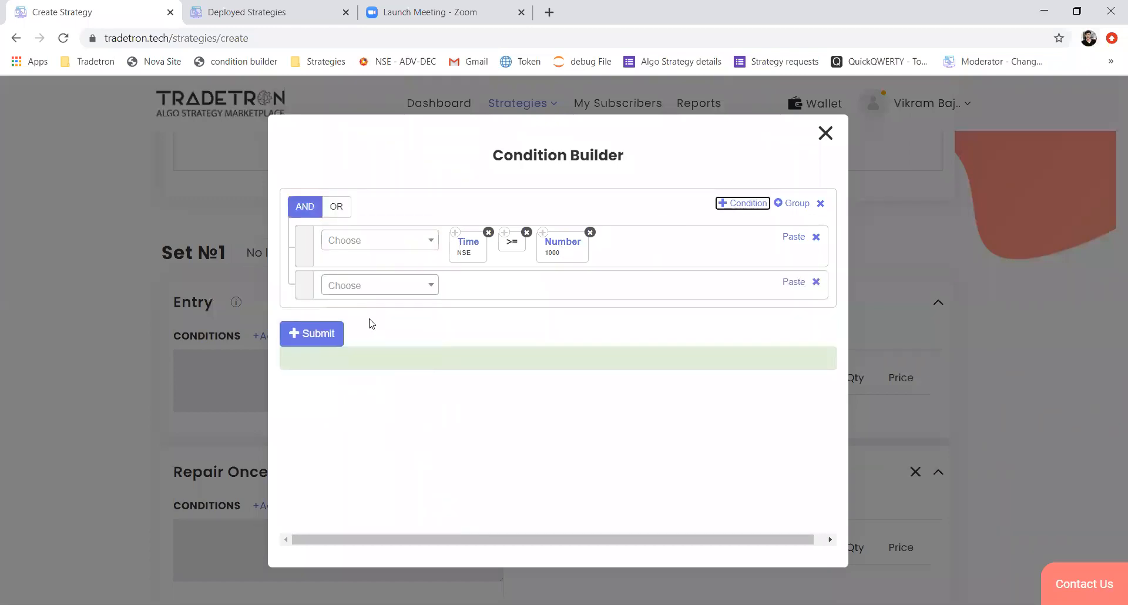
click(405, 294)
text(pos)
key(Down)
key(Down)
key(Return)
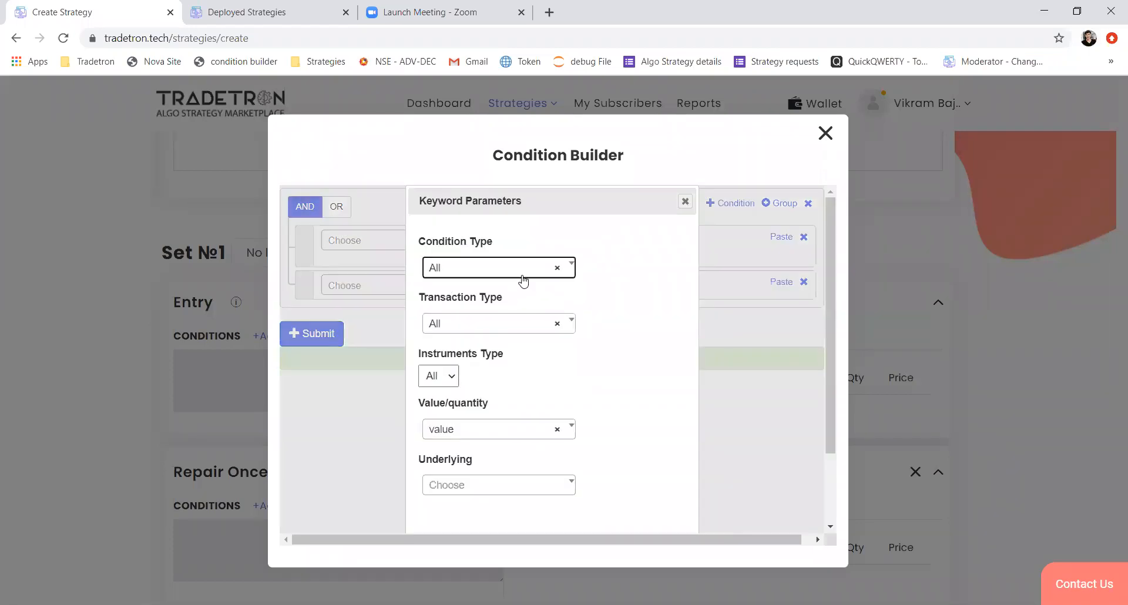
- Set the Positions Detail parameters to condition type Entry, quantity and underlying NIFTY 50, and accept them
click(522, 277)
click(476, 344)
click(467, 427)
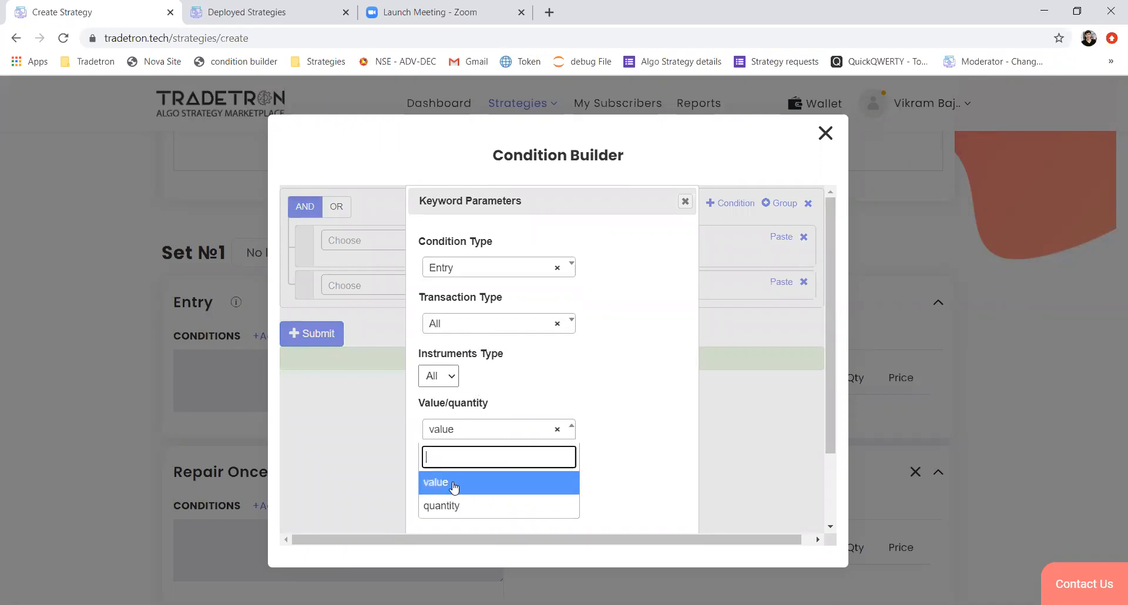
click(448, 505)
scroll(556, 403, down, 1)
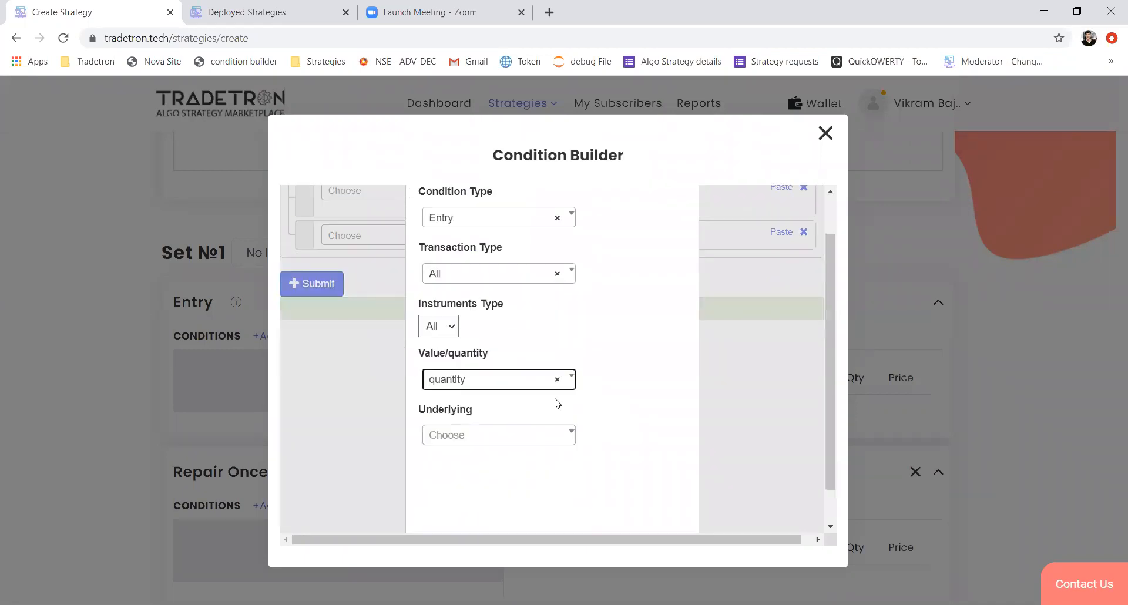
scroll(557, 403, down, 1)
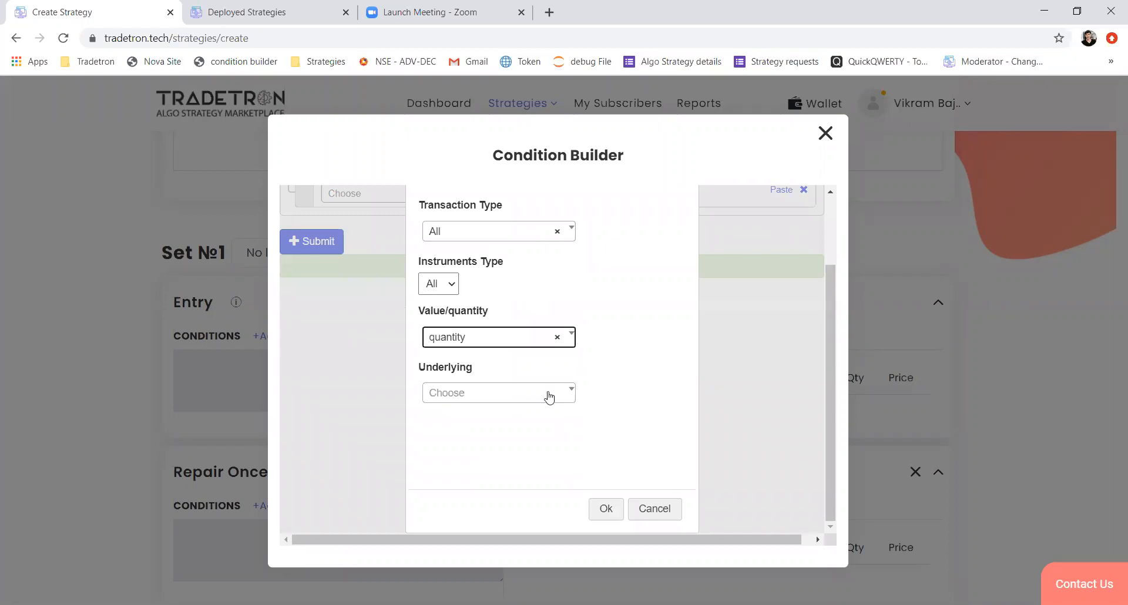
click(550, 397)
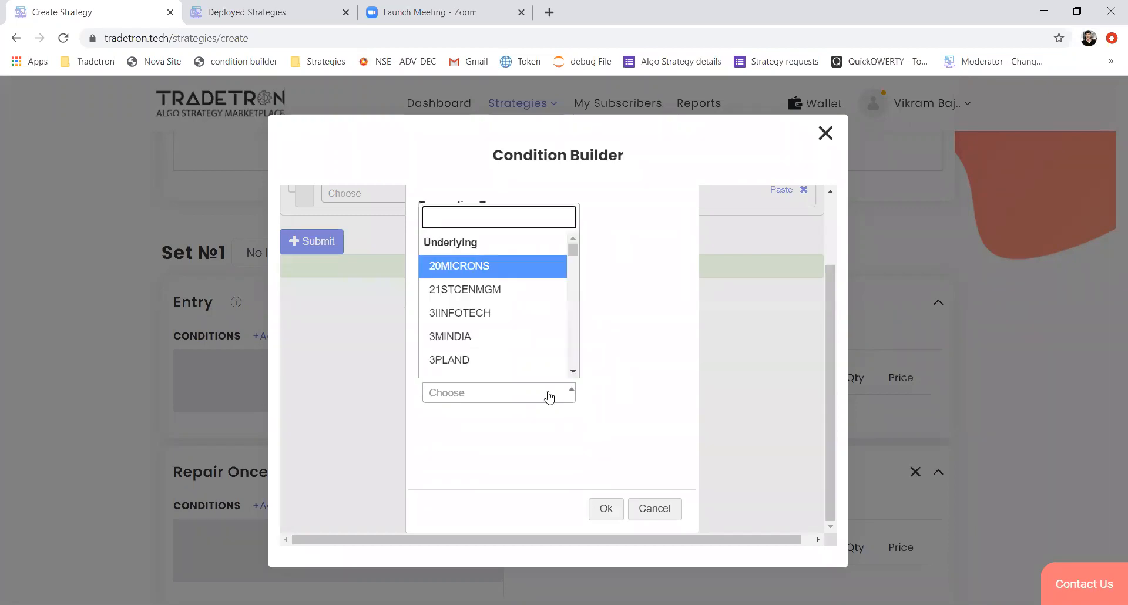
text(nifty)
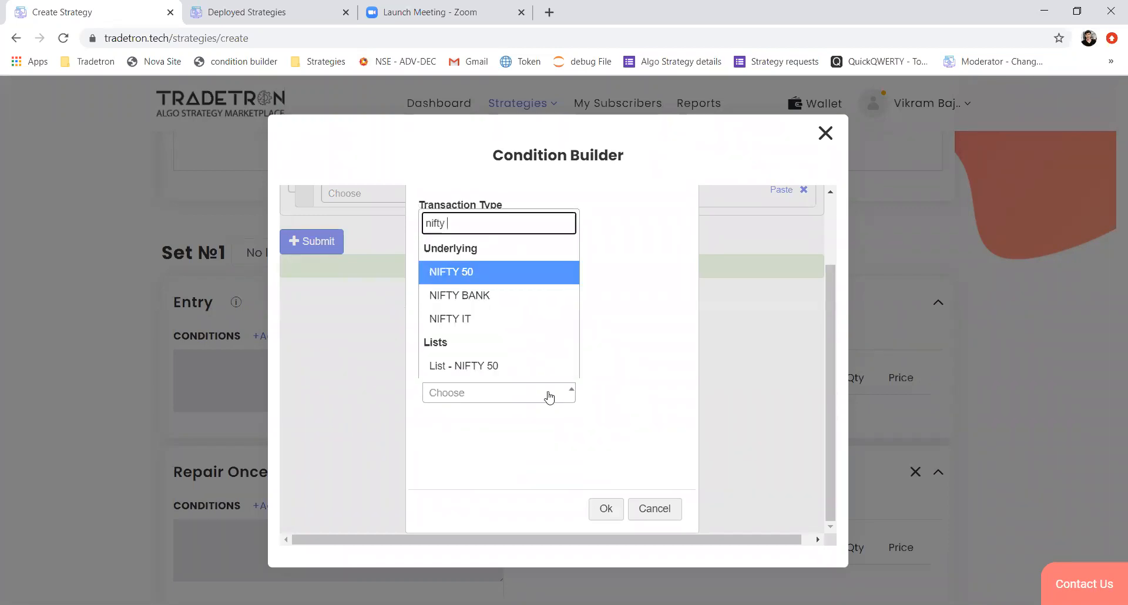
key(Return)
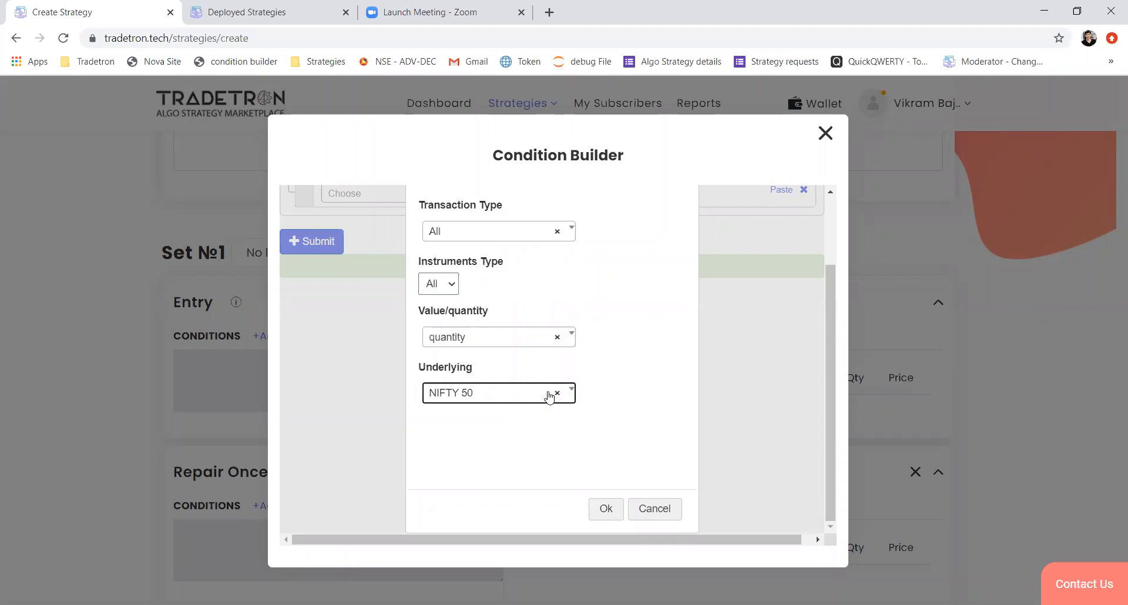
click(616, 516)
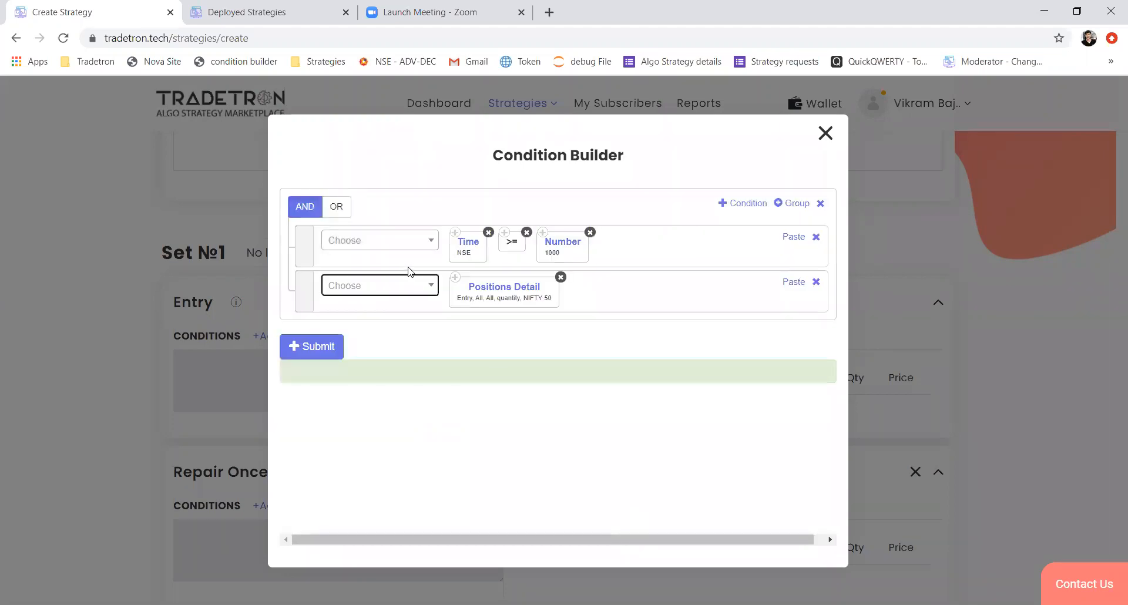
- Complete the Positions Detail condition with == and Number 0, then submit the entry conditions and close the builder
click(404, 286)
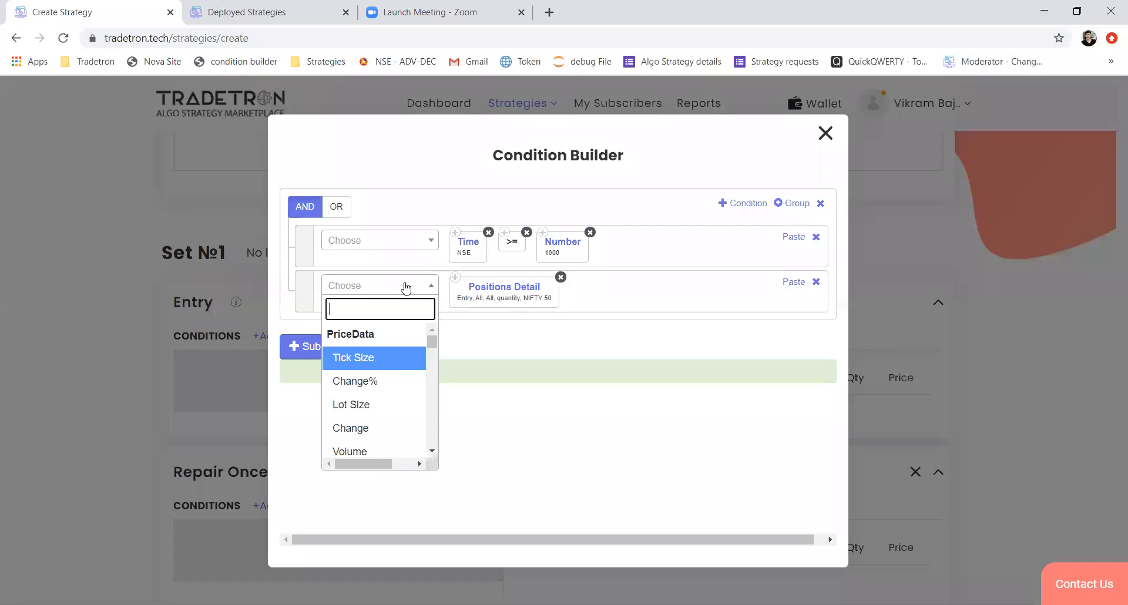
text(=)
key(Down)
key(Return)
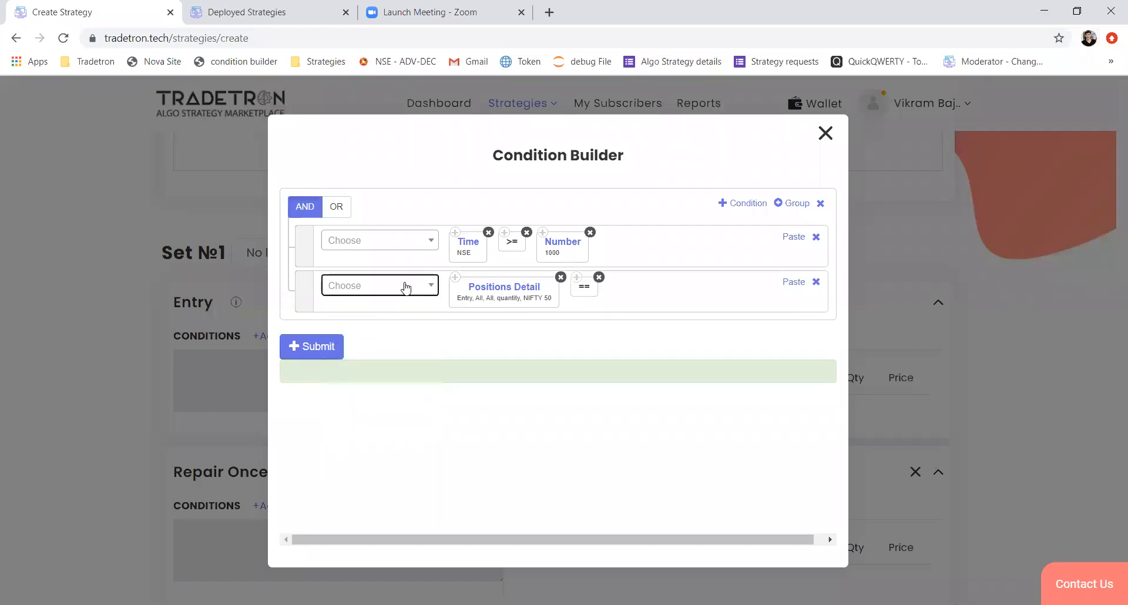
click(405, 287)
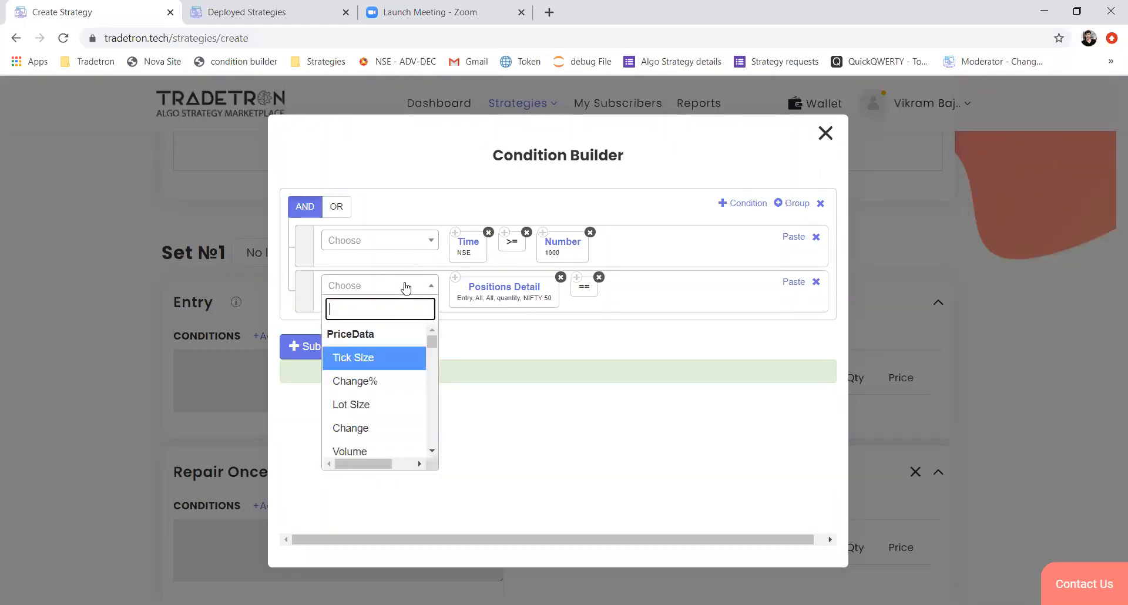
text(ni)
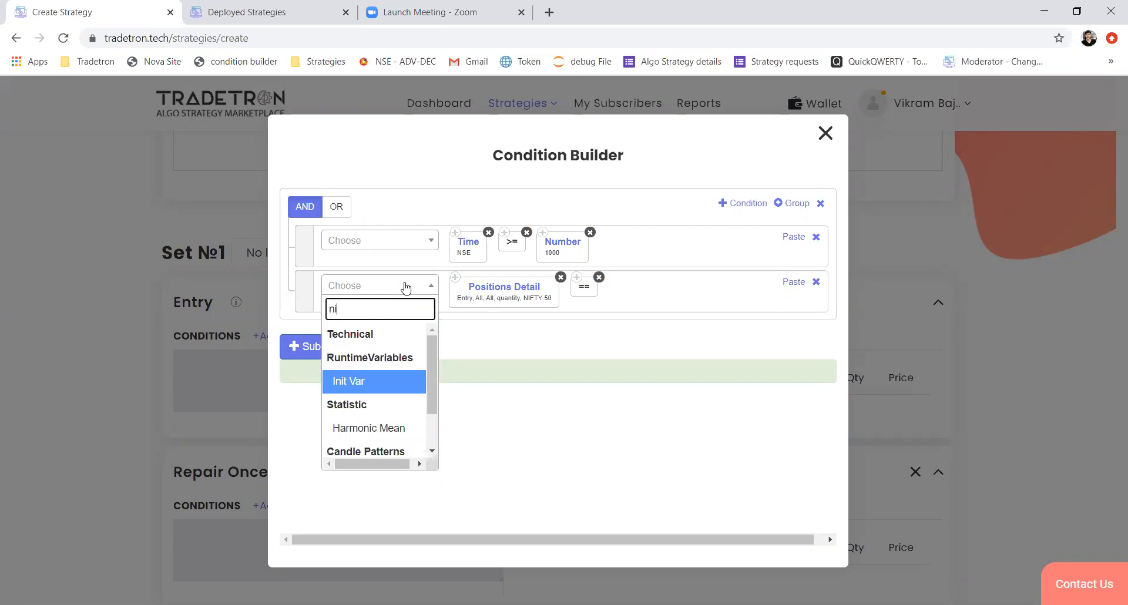
text(fty)
key(BackSpace)
key(BackSpace)
key(BackSpace)
key(BackSpace)
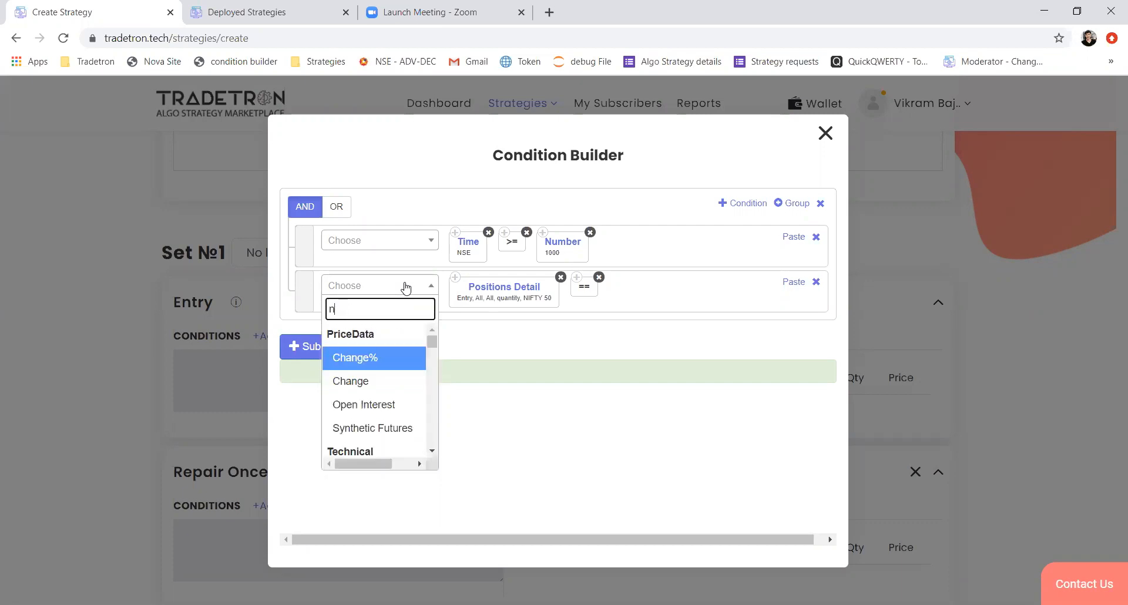
text(umb)
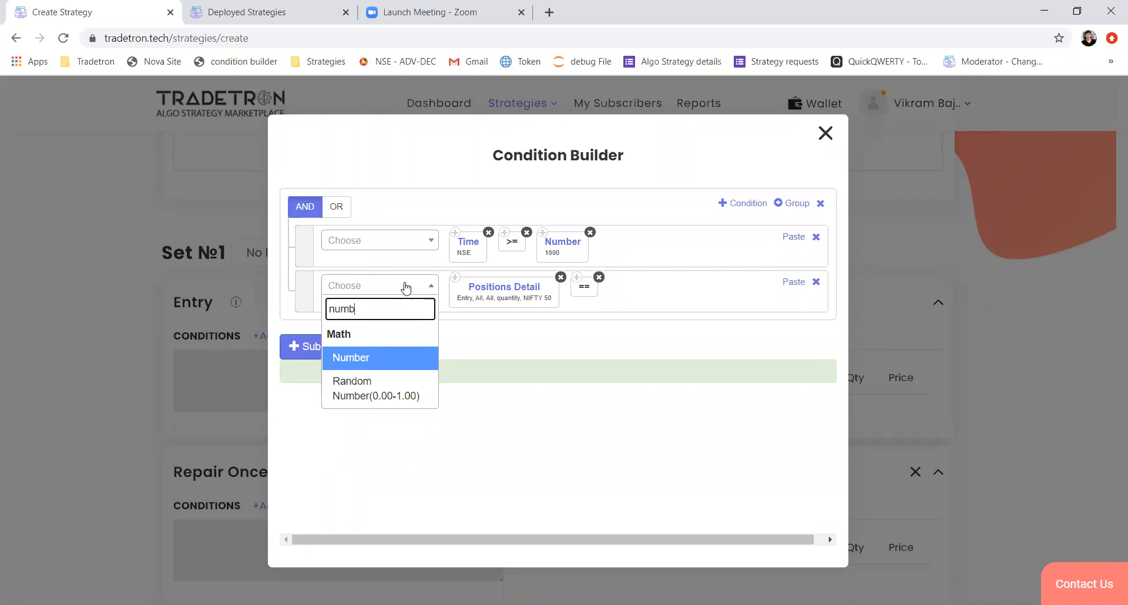
key(Return)
key(Return)
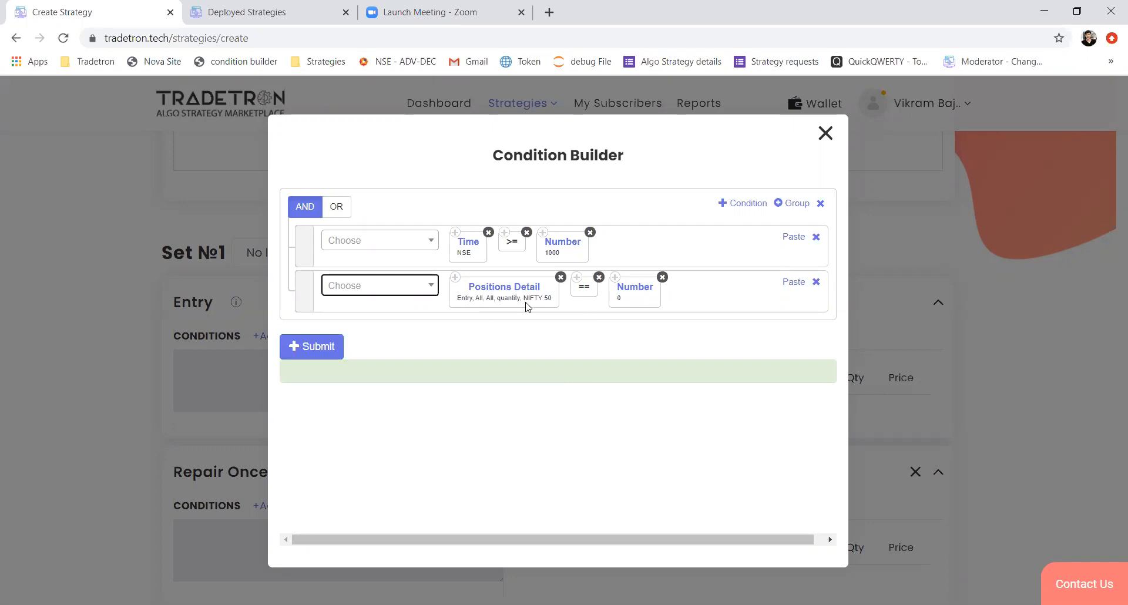
click(339, 348)
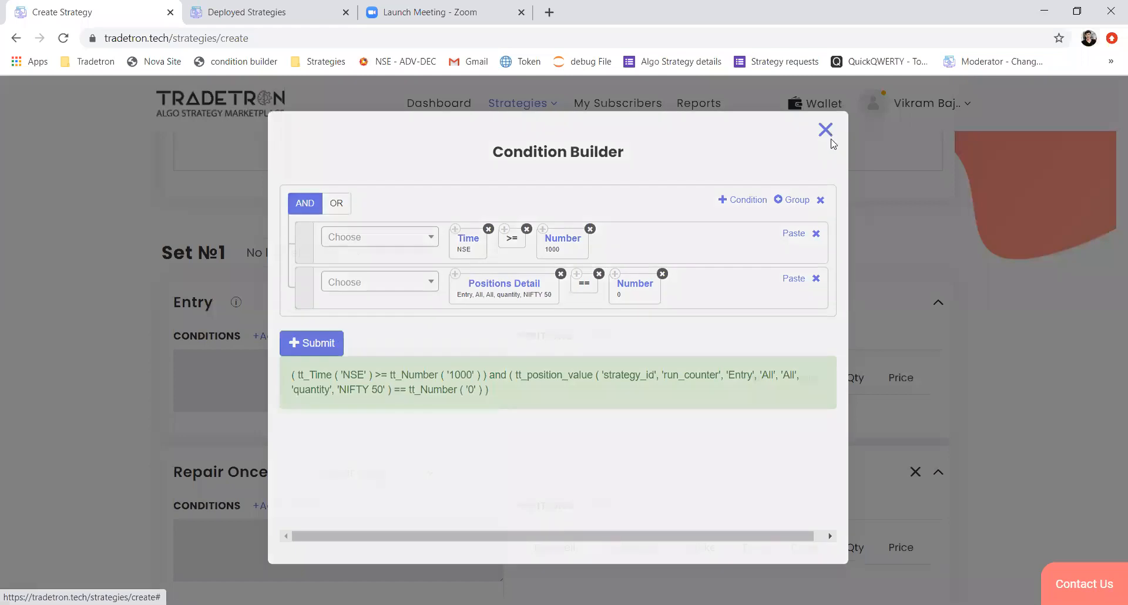
click(825, 133)
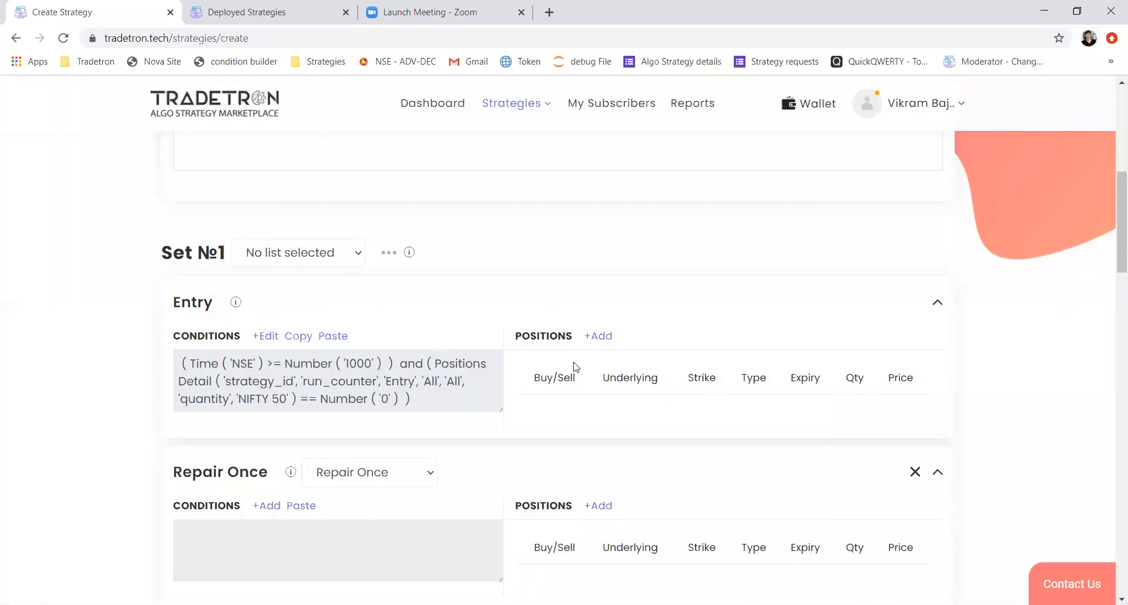
- Start a Sell position for the Set 1 entry with exchange NFO, type Call and underlying NIFTY 50
click(608, 338)
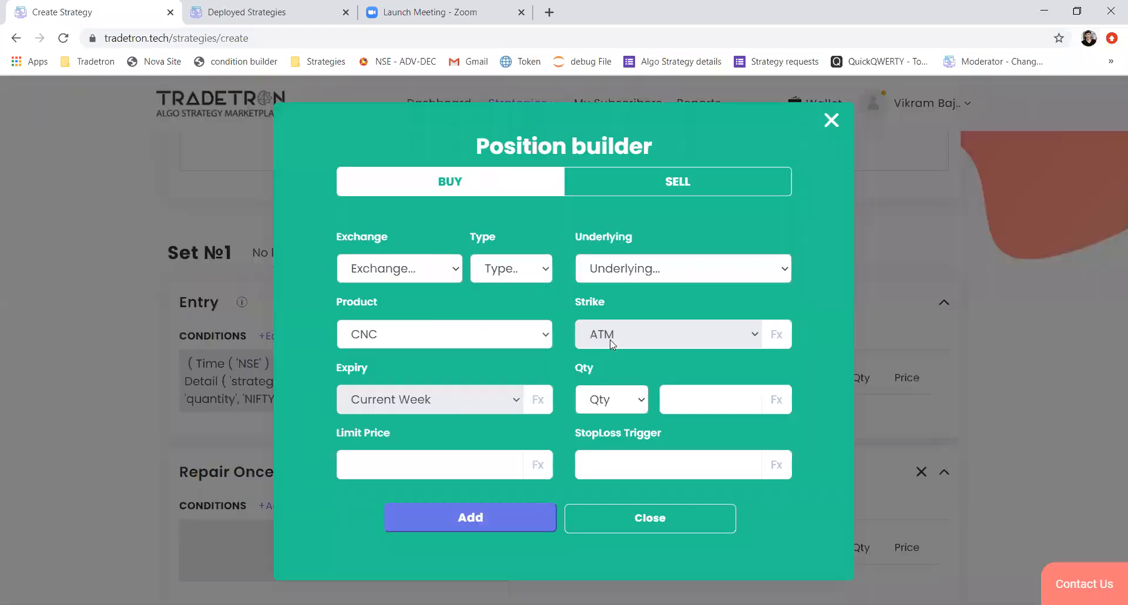
click(637, 194)
click(387, 268)
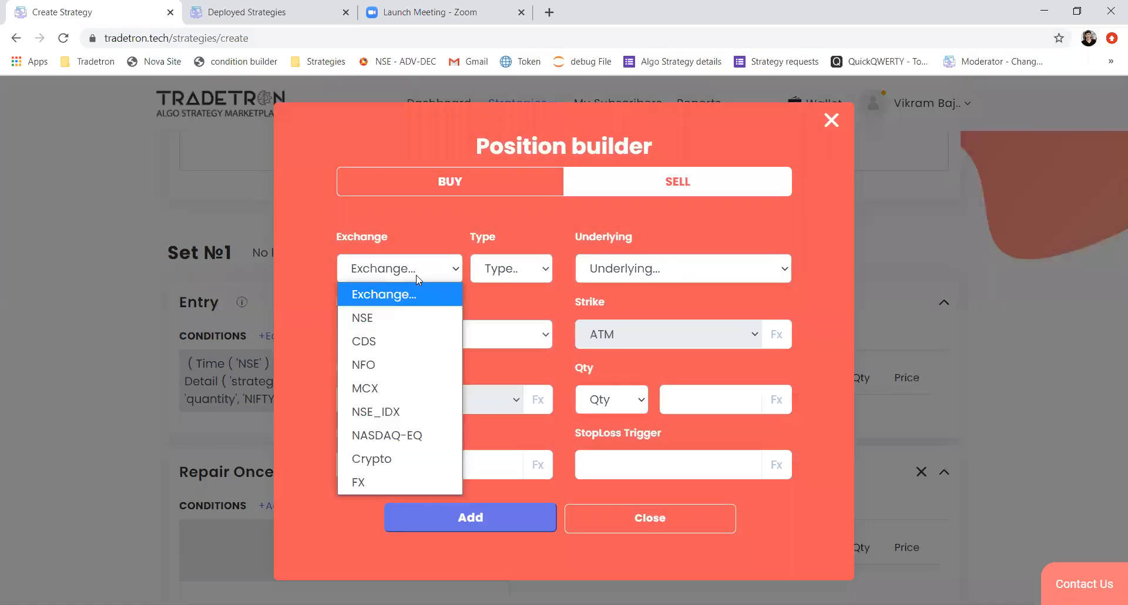
click(378, 364)
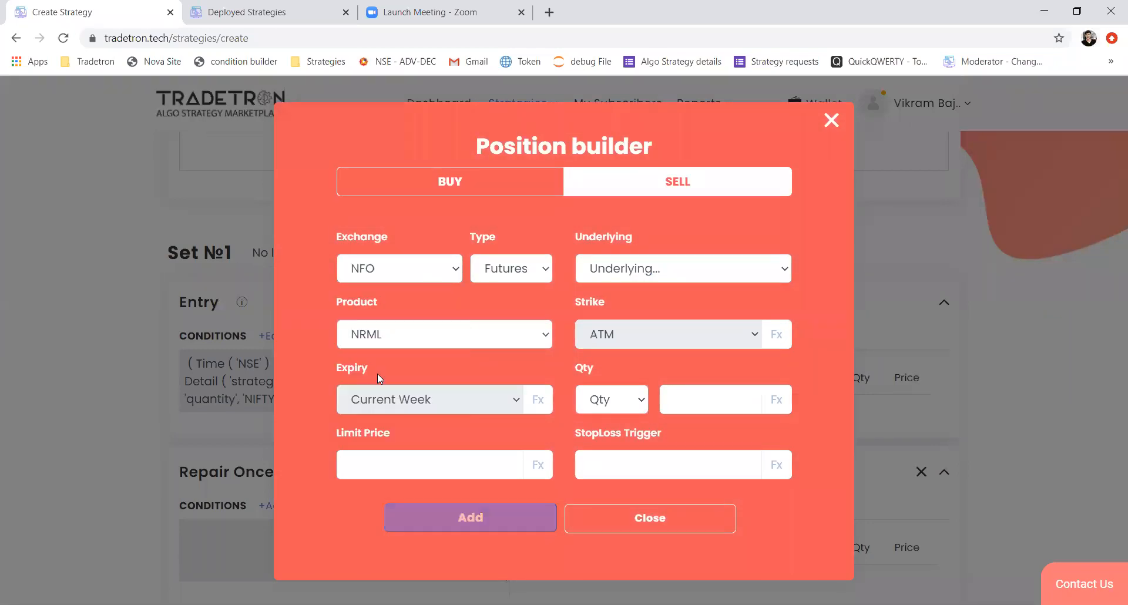
click(507, 281)
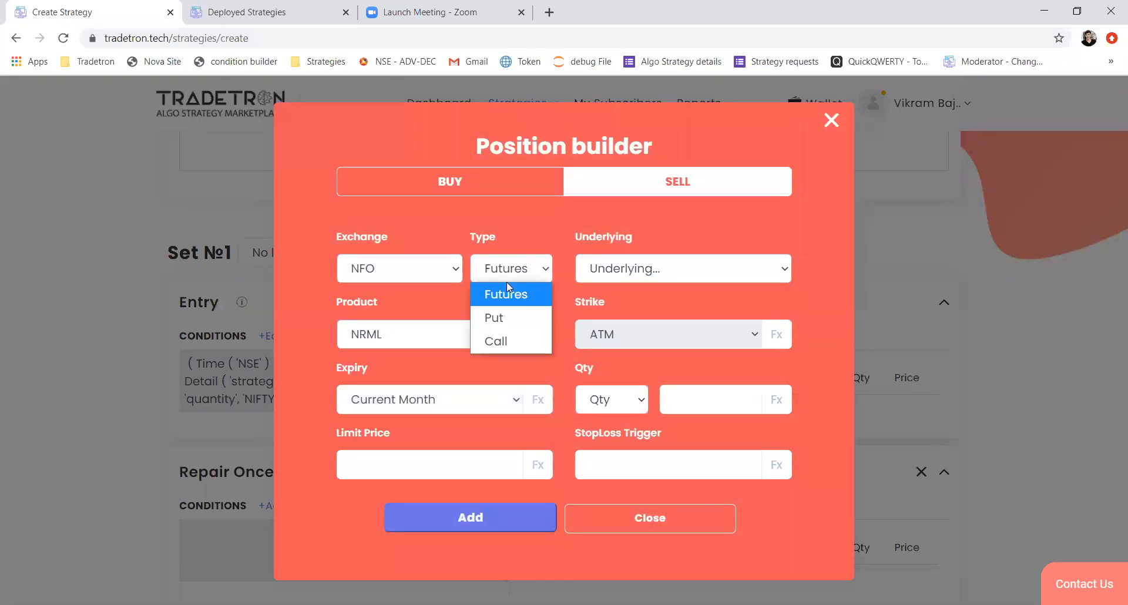
click(496, 338)
click(621, 271)
text(nifty)
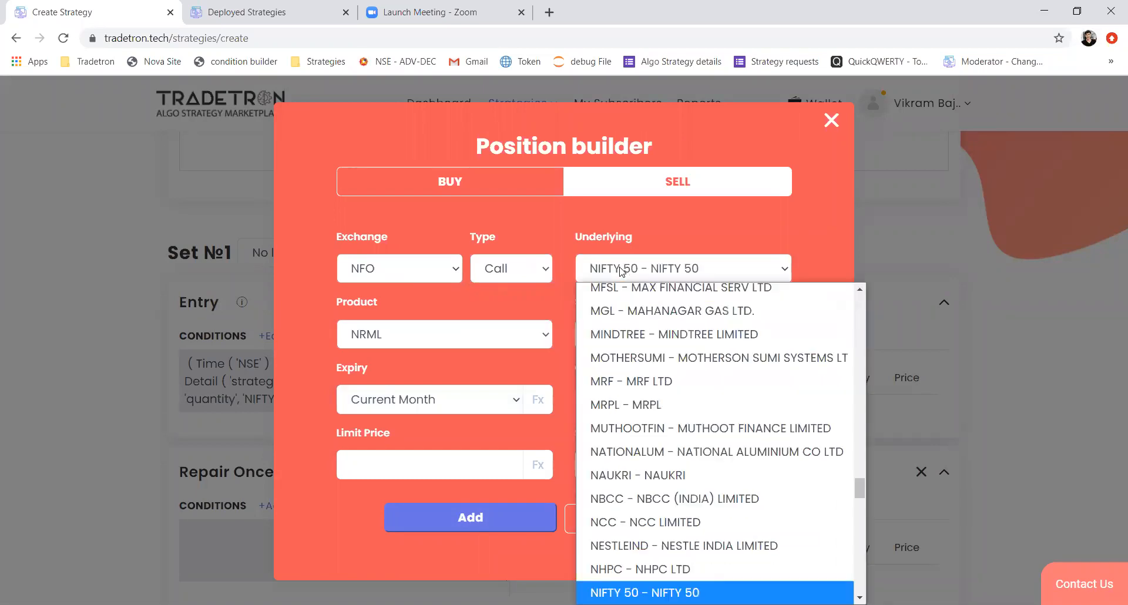
key(Return)
- Set the Call position to product MIS, Current Week expiry and 1 lot, then add it and close the builder
click(529, 342)
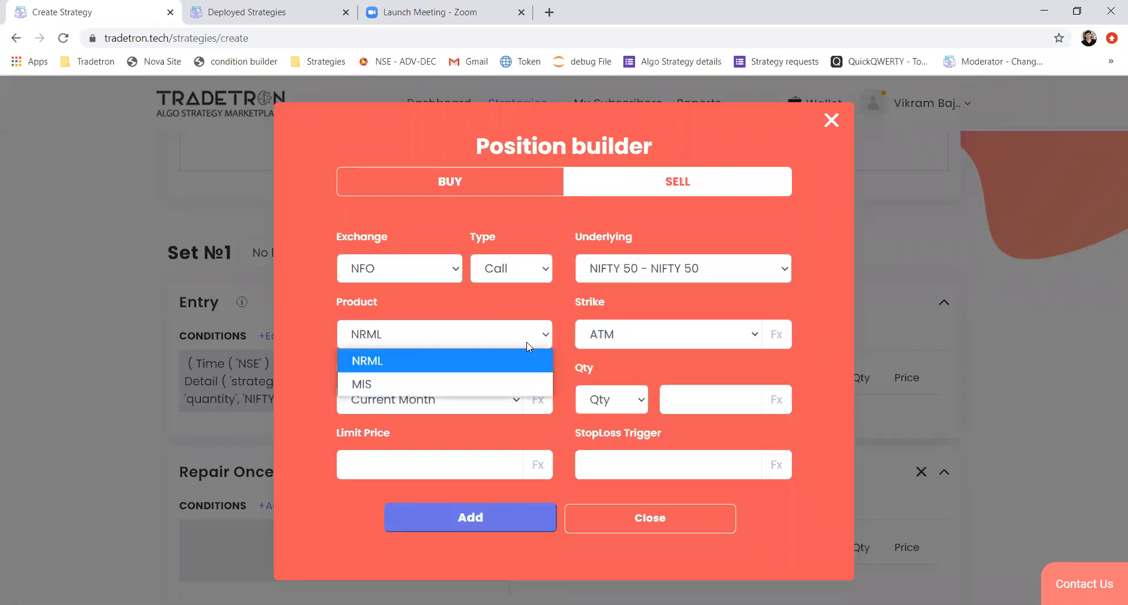
click(508, 383)
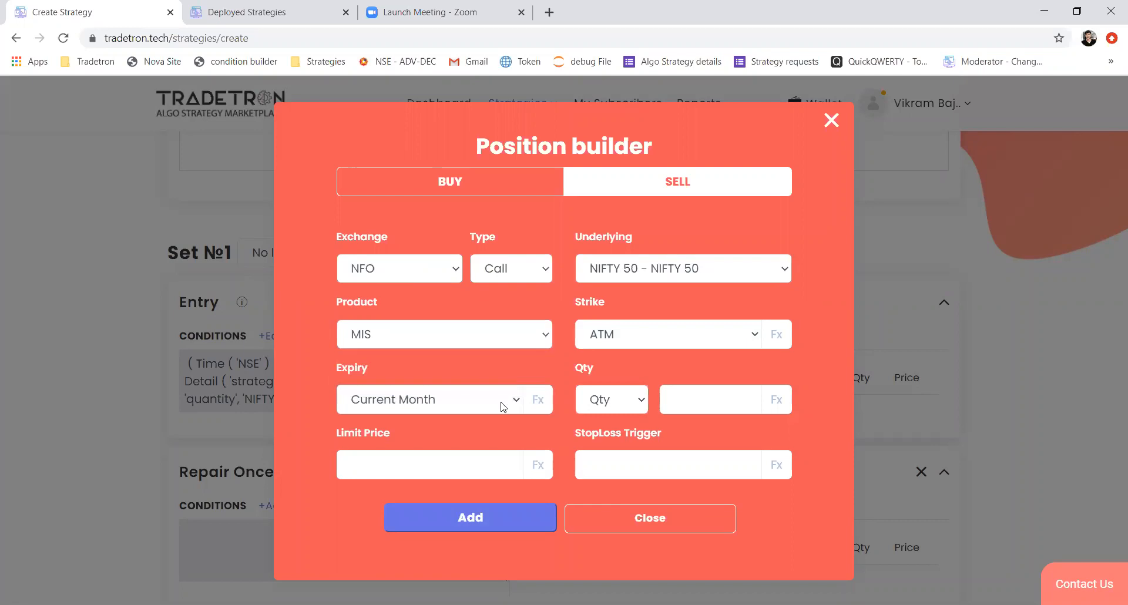
click(502, 403)
click(435, 18)
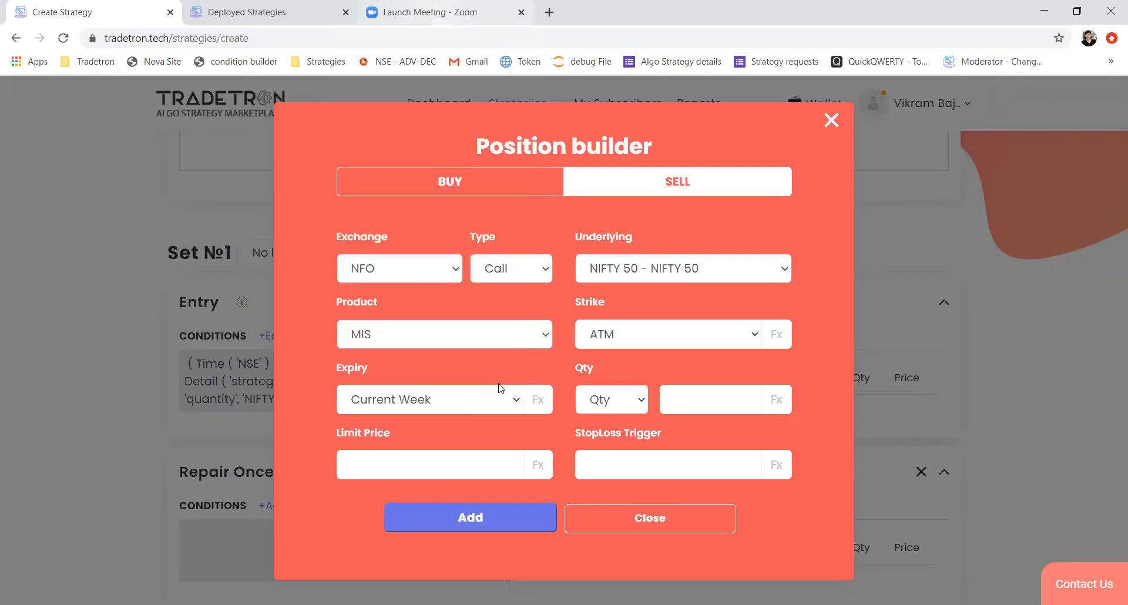
click(600, 399)
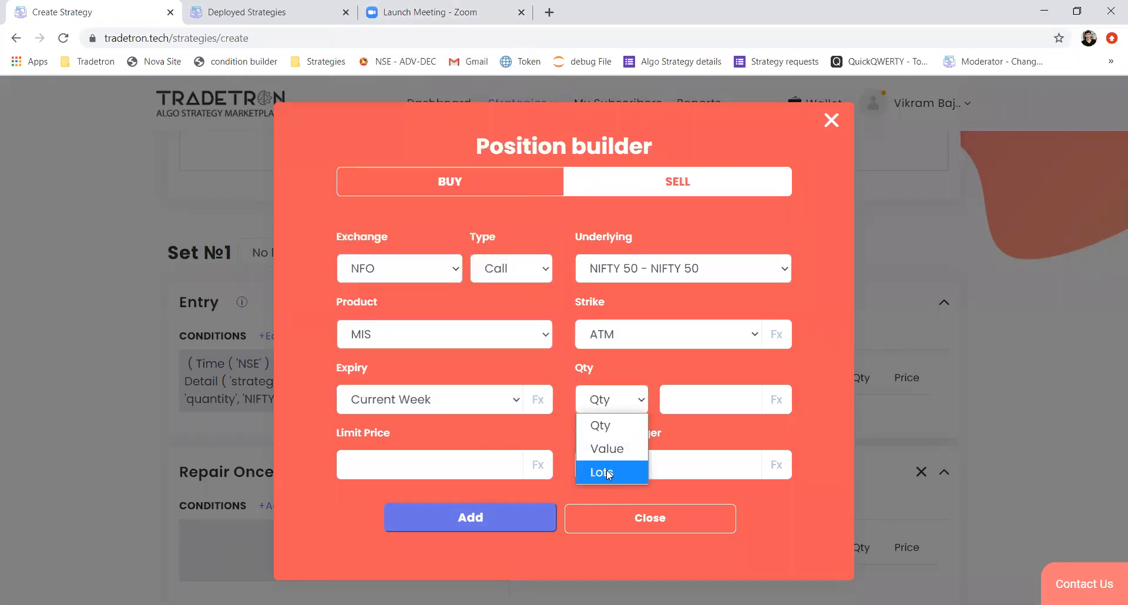
click(606, 471)
click(703, 407)
text(1)
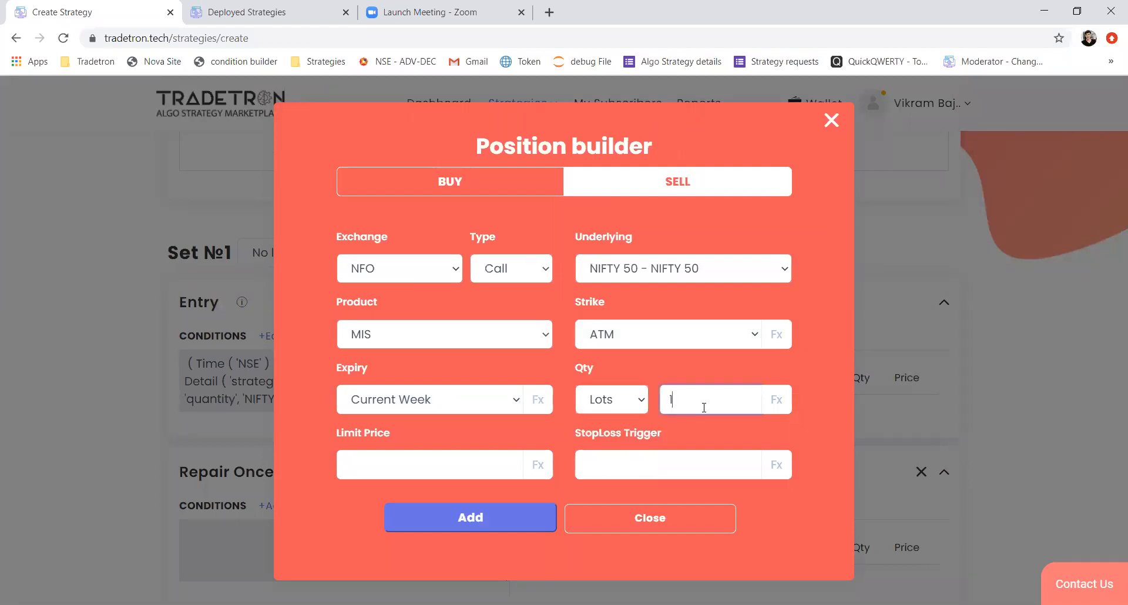
click(507, 525)
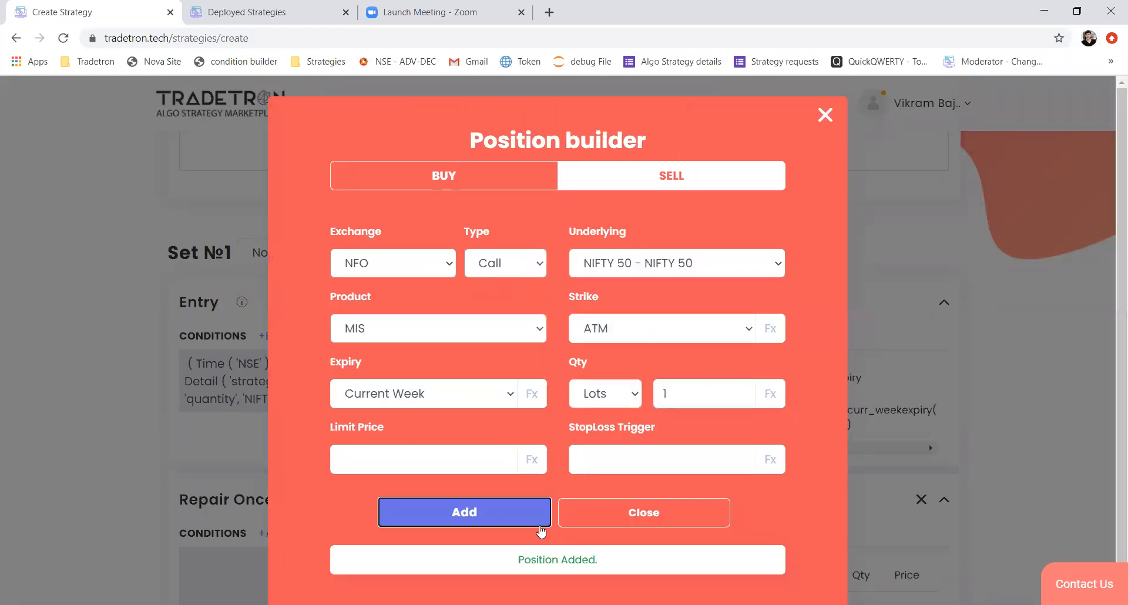
click(634, 526)
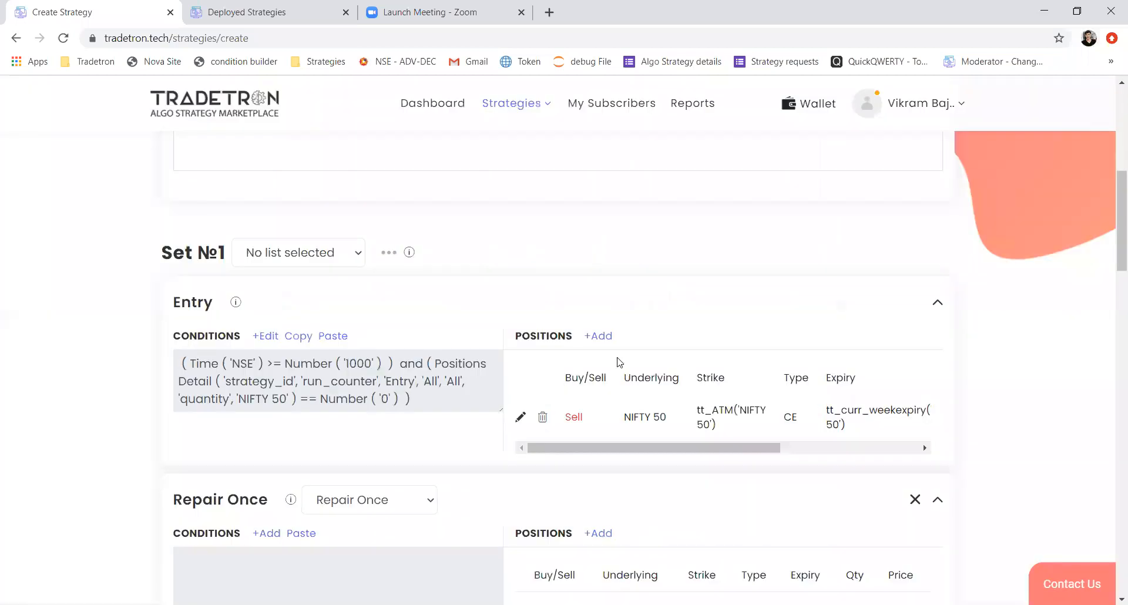
- Start a second Sell entry position with exchange NFO, type Put and underlying NIFTY 50
click(598, 334)
click(599, 193)
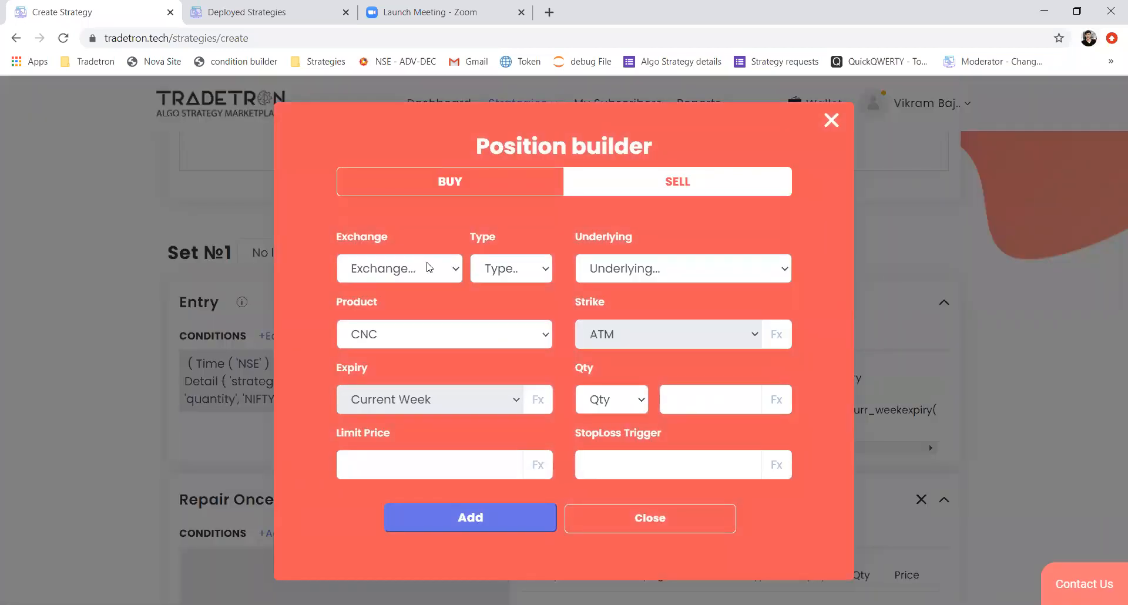
click(381, 268)
click(387, 367)
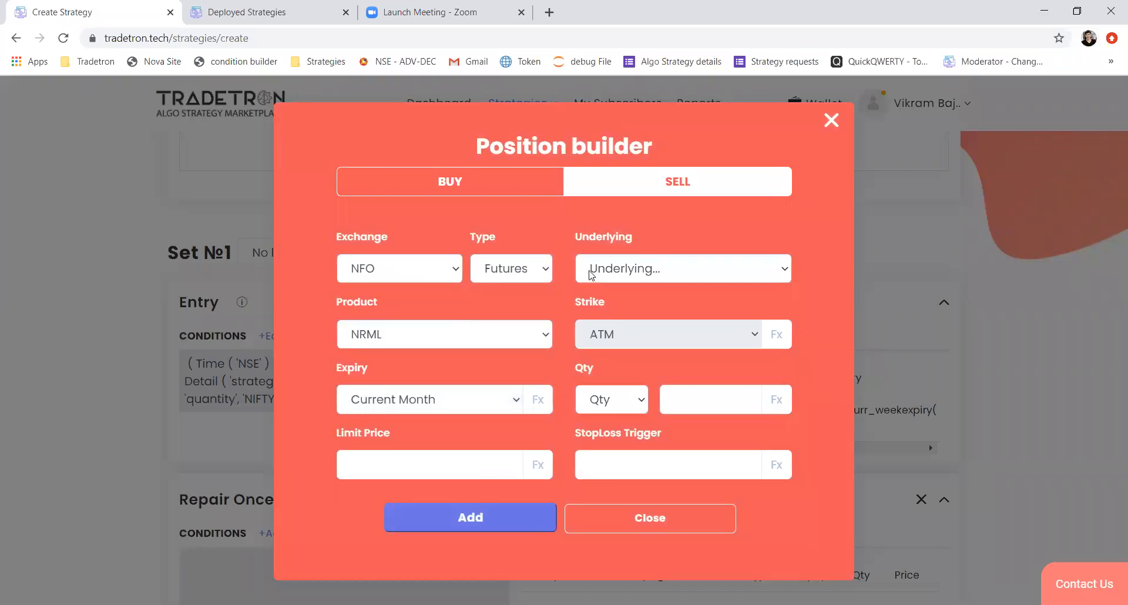
click(546, 271)
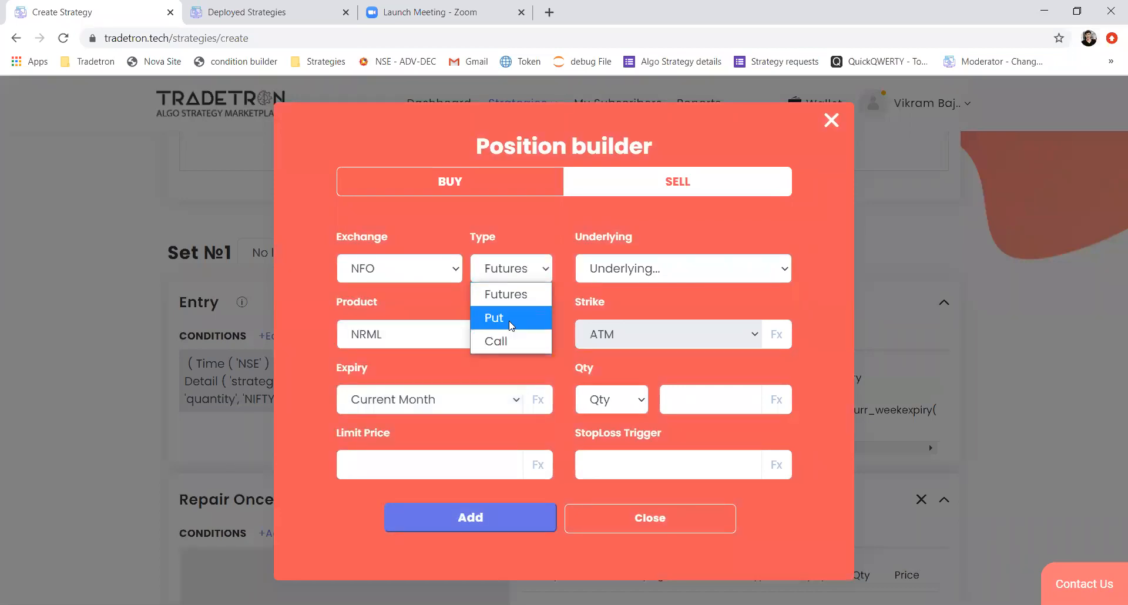
click(494, 317)
click(680, 263)
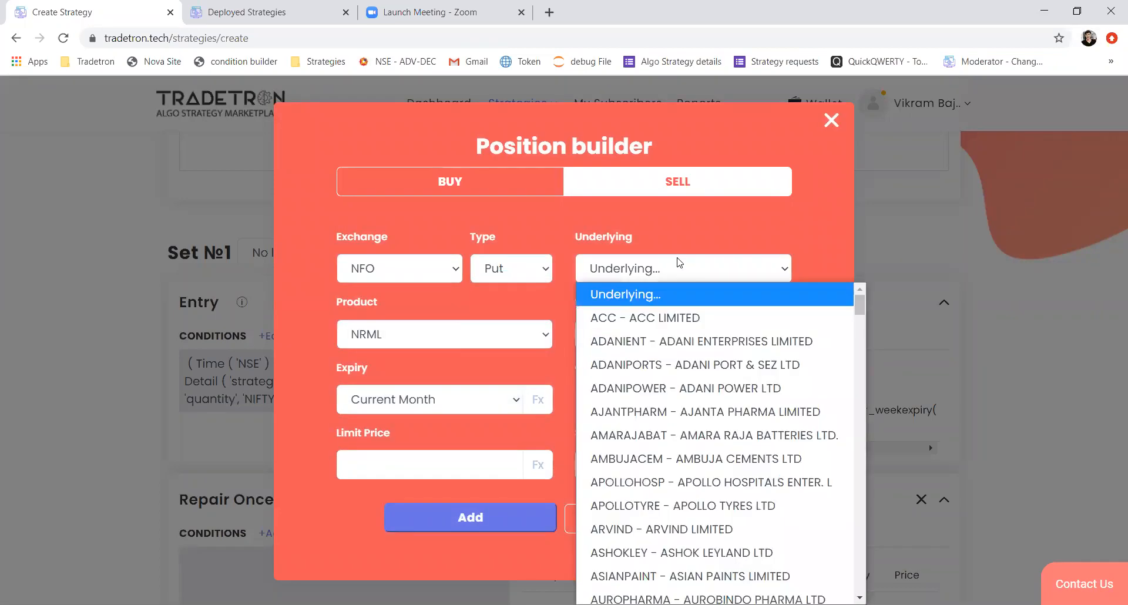
text(nifty)
key(Return)
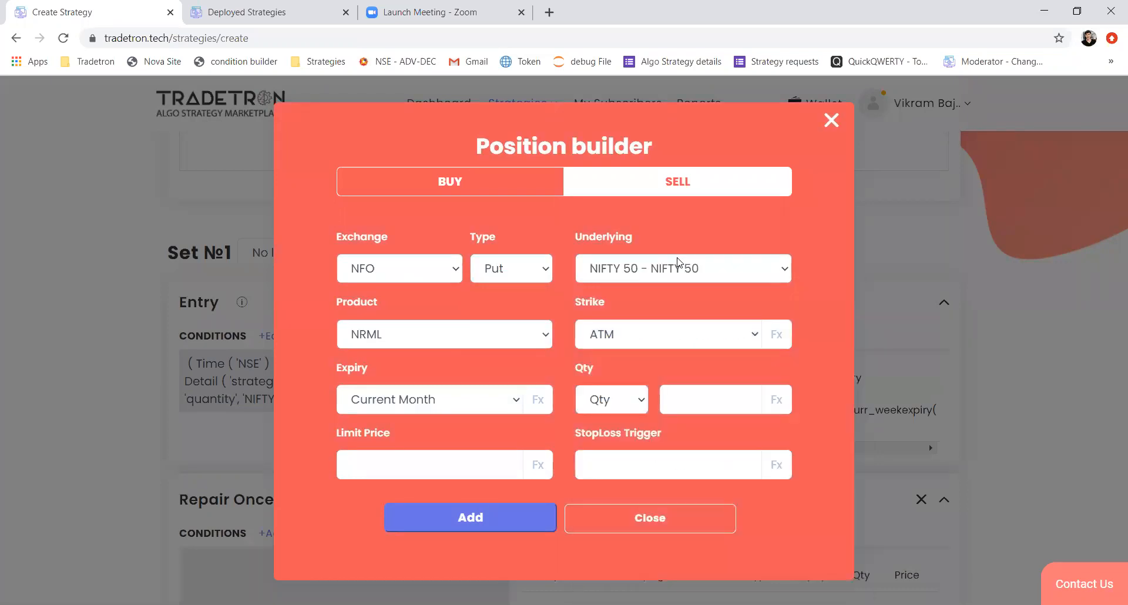
- Set the Put position to product MIS, strike ATM, Current Week expiry and 1 lot, then add it and close the builder
click(475, 336)
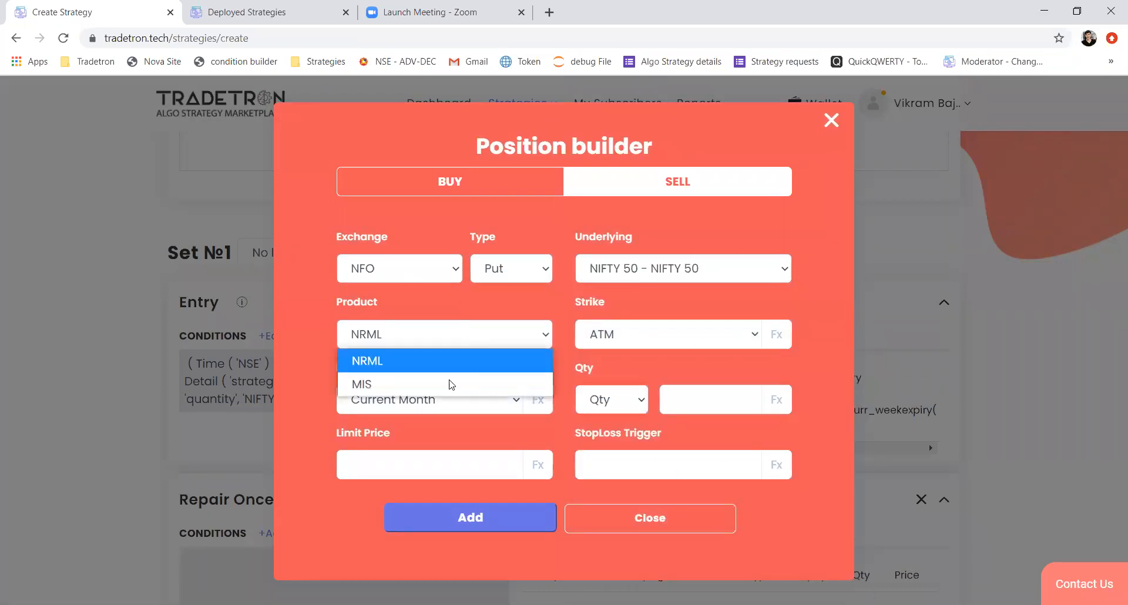
click(449, 380)
click(655, 347)
click(656, 346)
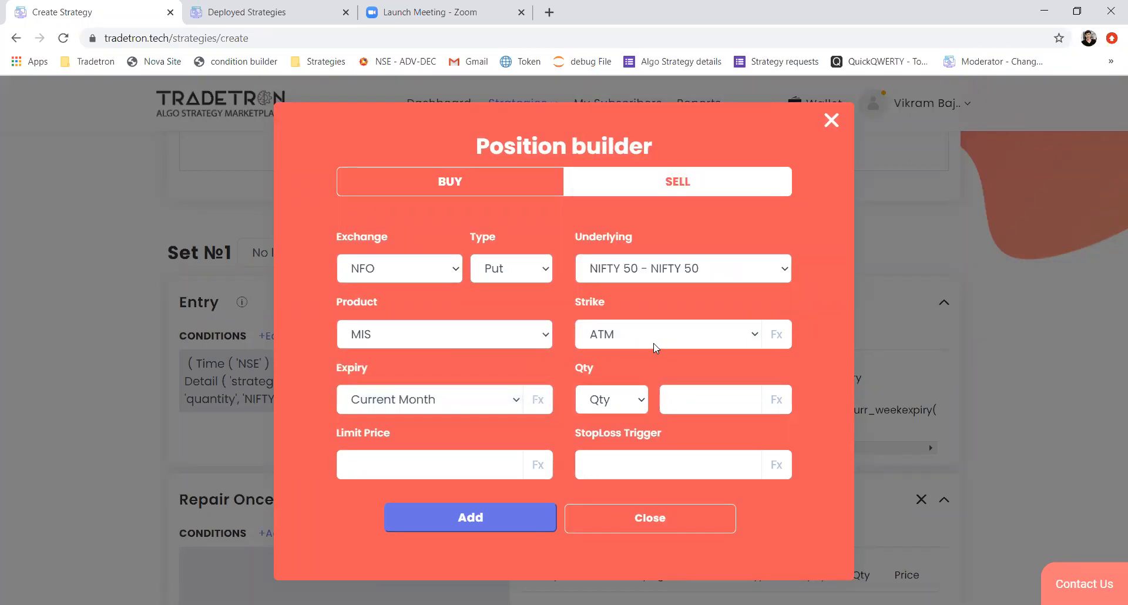
click(486, 401)
scroll(447, 12, up, 1)
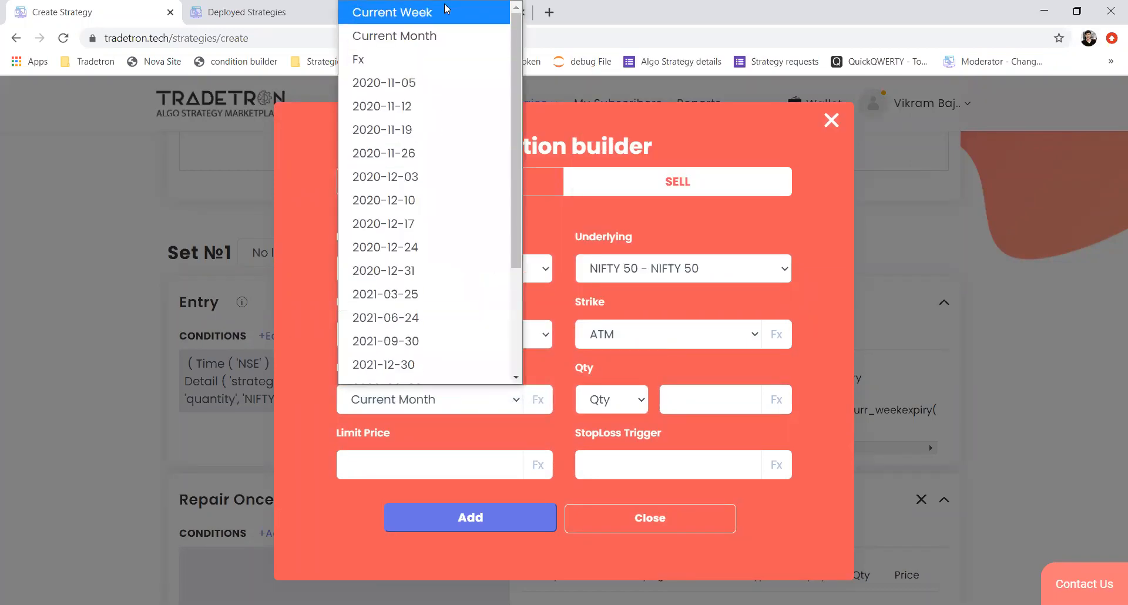
click(446, 10)
click(618, 402)
click(609, 473)
click(706, 408)
text(1)
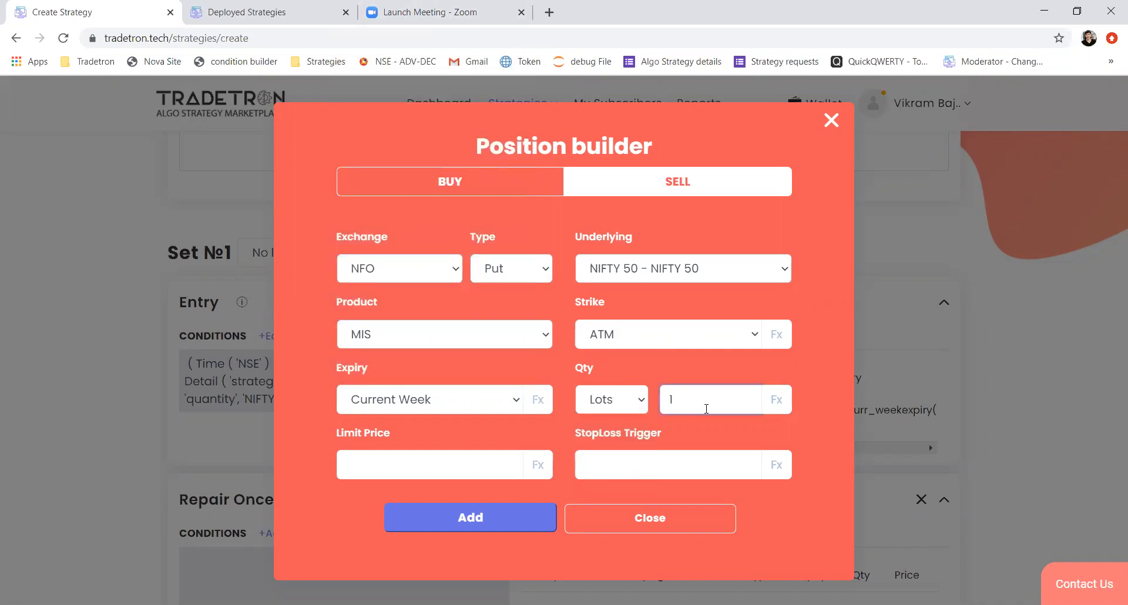
click(521, 520)
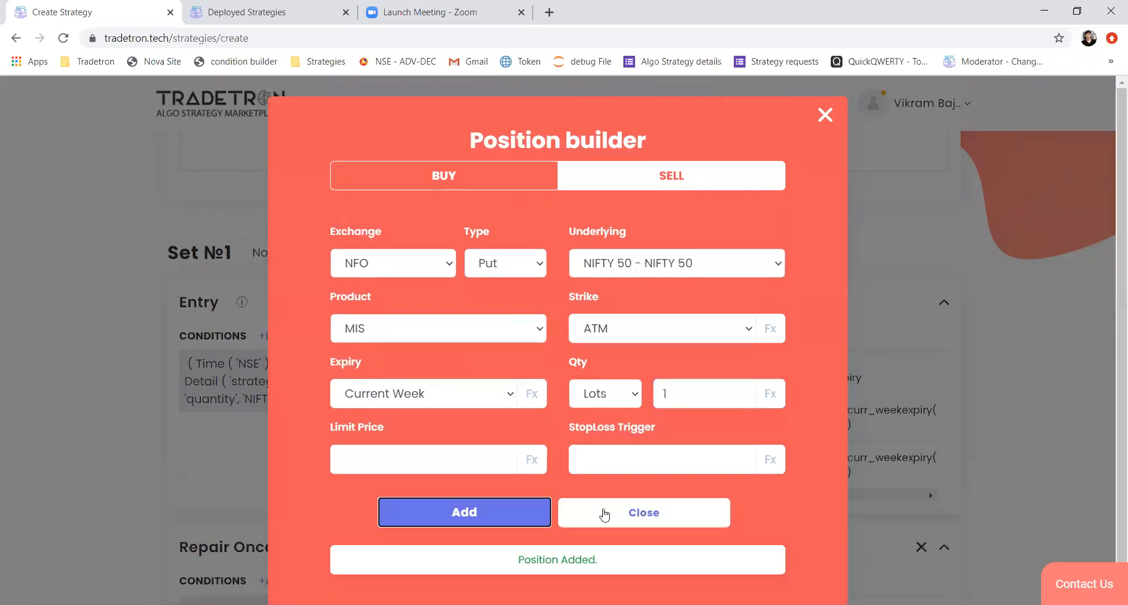
click(605, 514)
- Start a new Universal Exit condition with the PNL keyword
scroll(500, 456, down, 3)
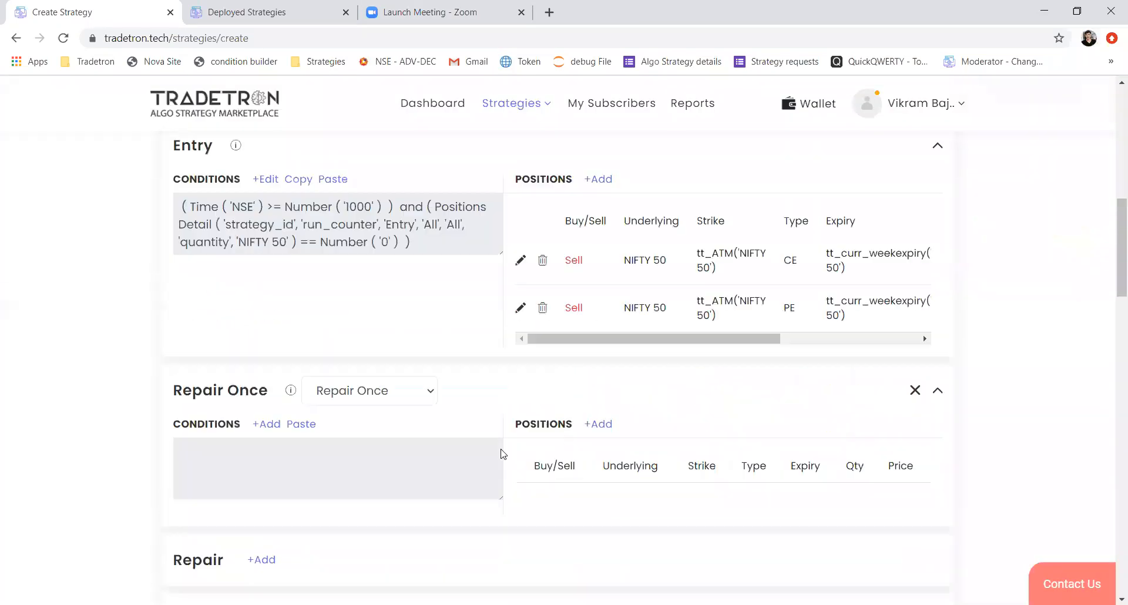
scroll(500, 453, down, 4)
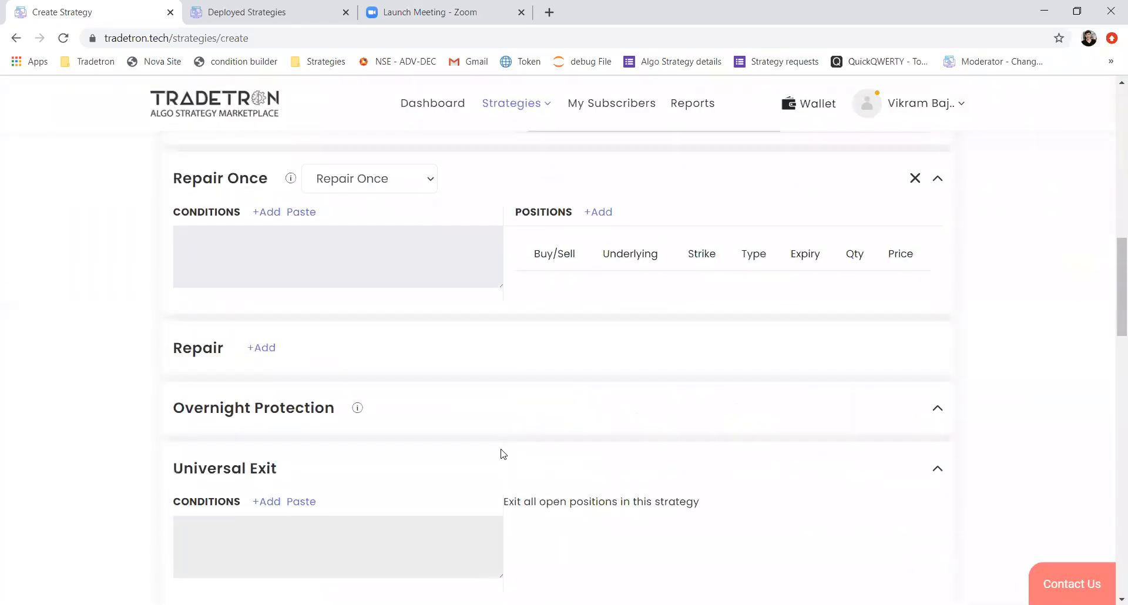
scroll(503, 454, down, 2)
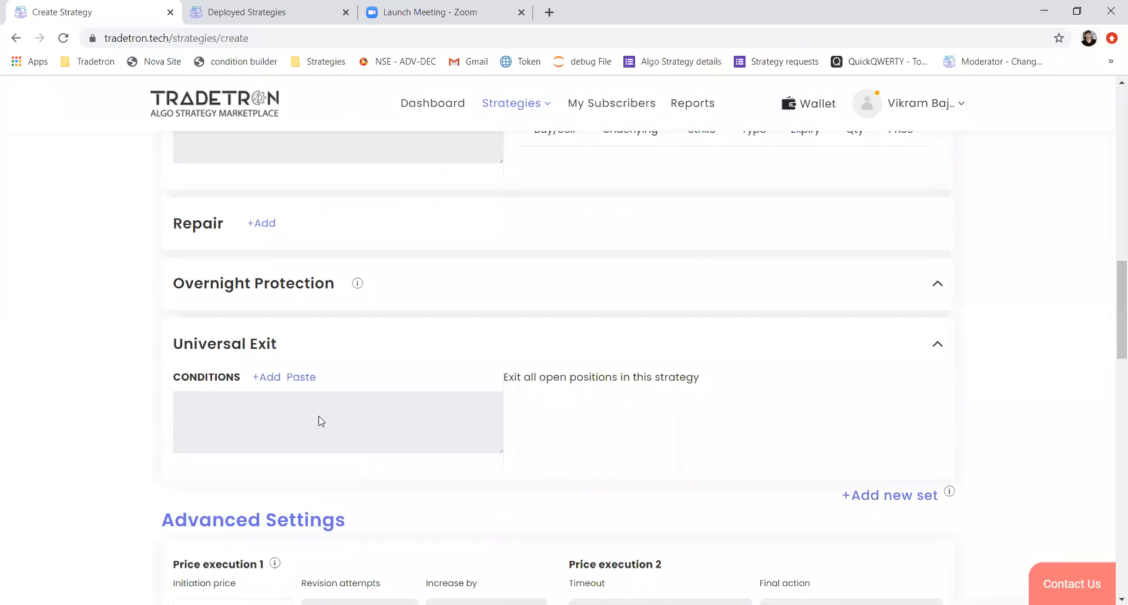
click(268, 377)
click(416, 233)
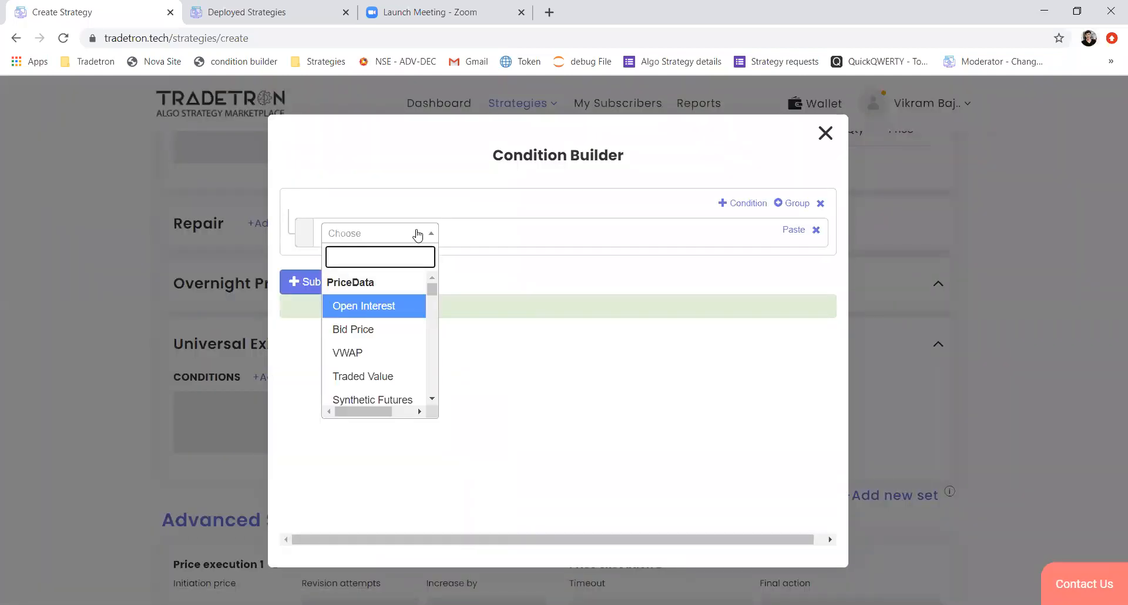
text(pnl)
key(Return)
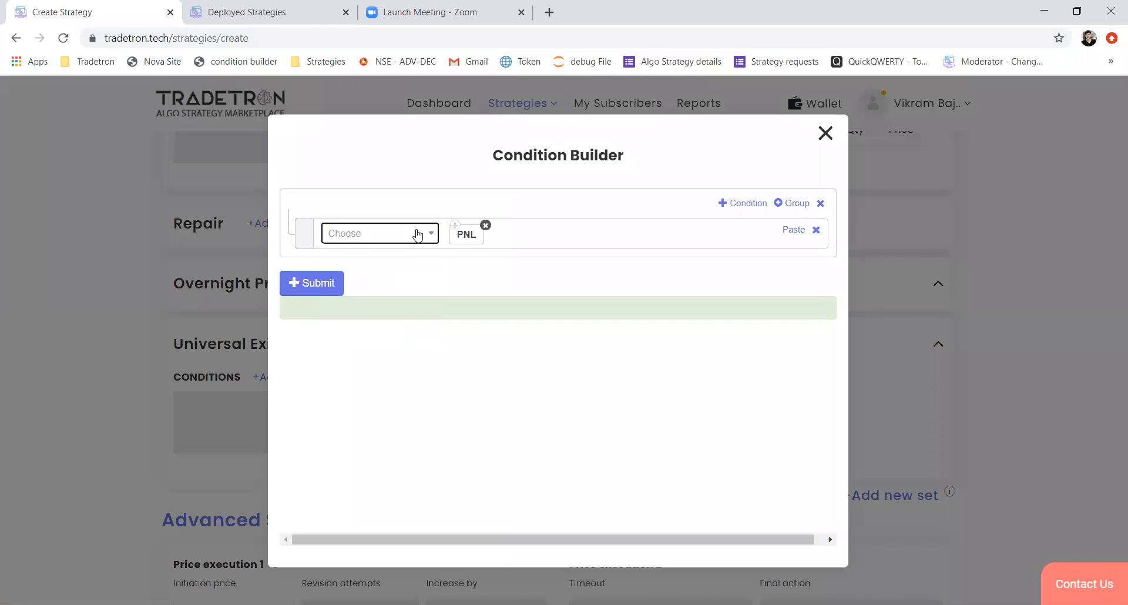
- Extend the PNL condition with the < operator and the Number -3000
click(417, 233)
text(<)
key(Return)
click(416, 233)
text(num)
key(Return)
text(-3000)
key(Return)
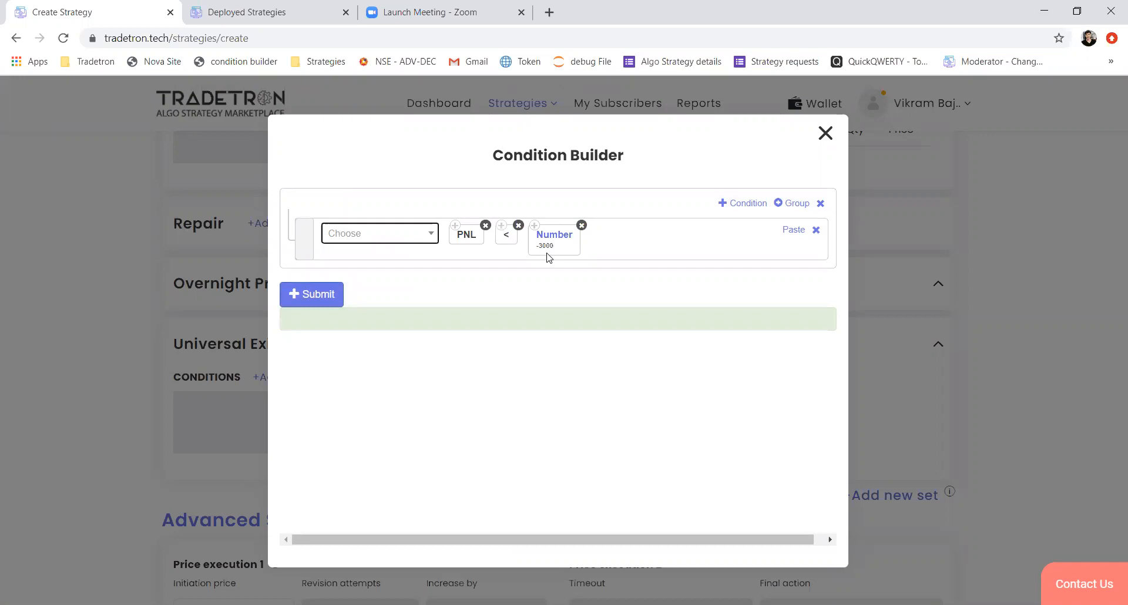
- Multiply the -3000 limit by the Multiplier keyword, then submit the Universal Exit condition and close the builder
click(382, 239)
text(*)
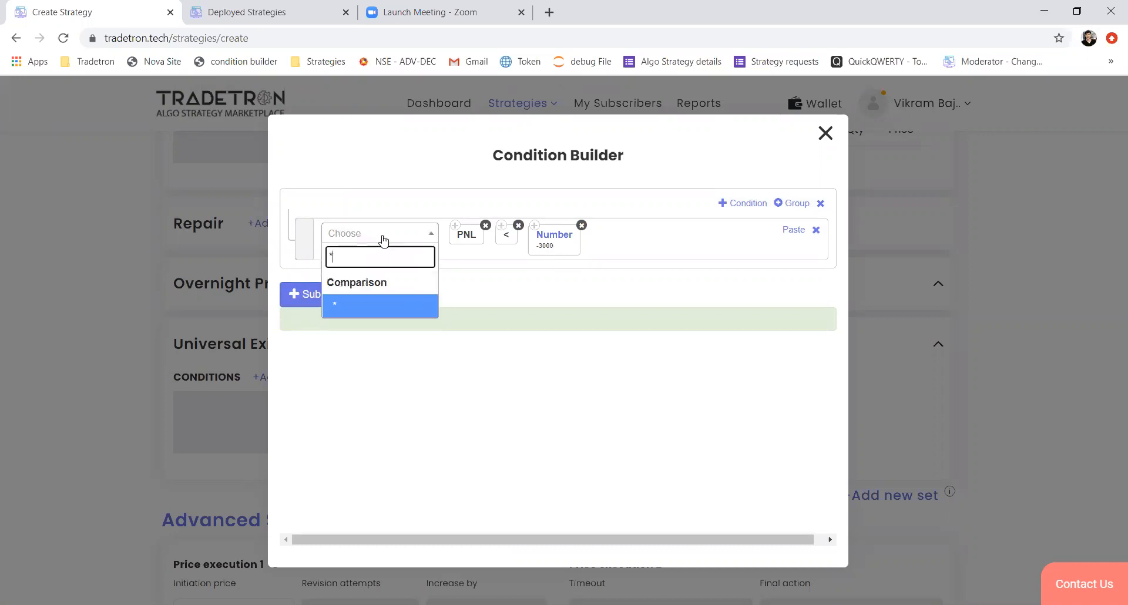
key(Return)
click(382, 238)
text(mu)
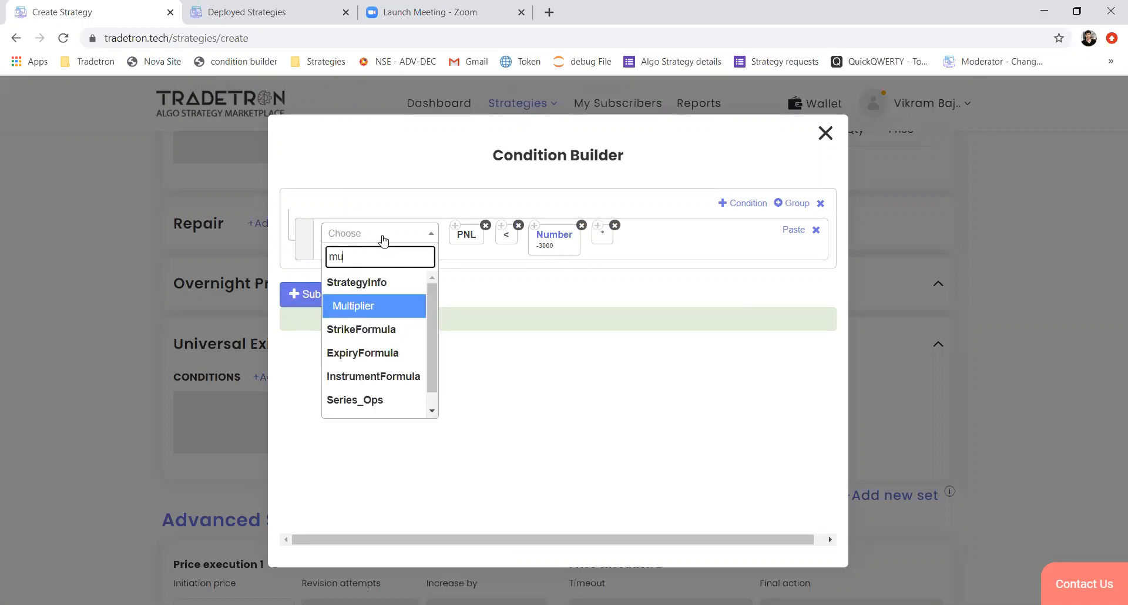
text(l)
key(Return)
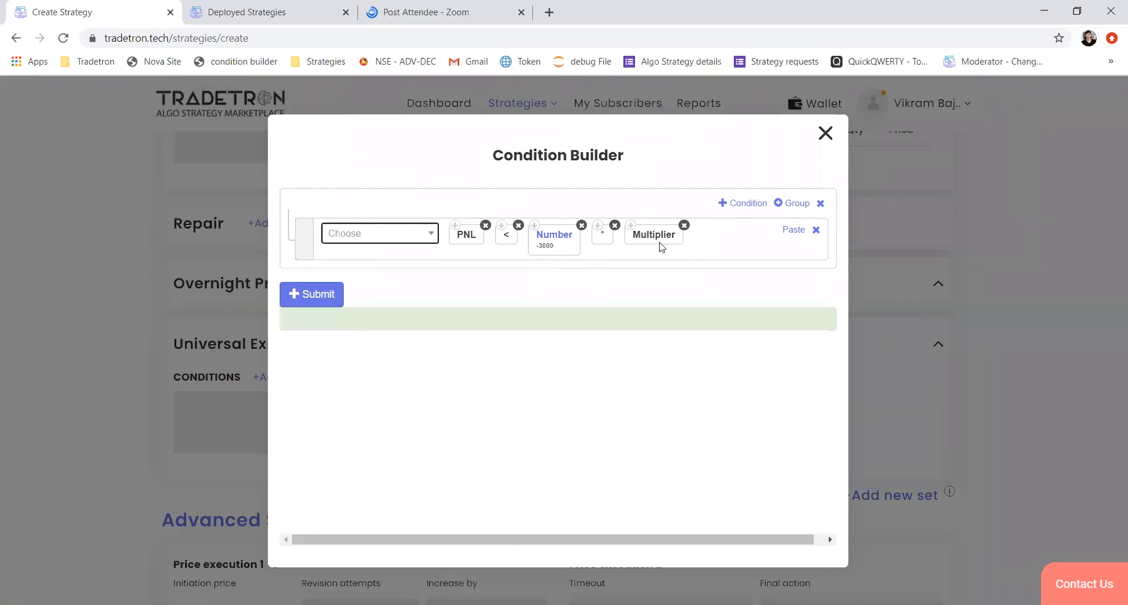
click(322, 305)
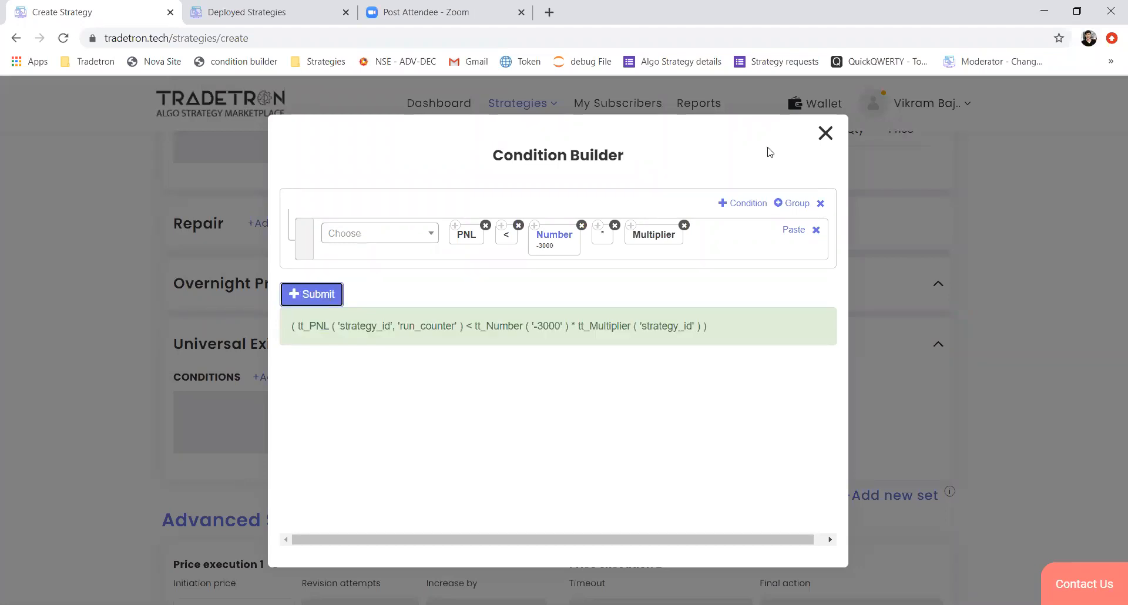
click(825, 133)
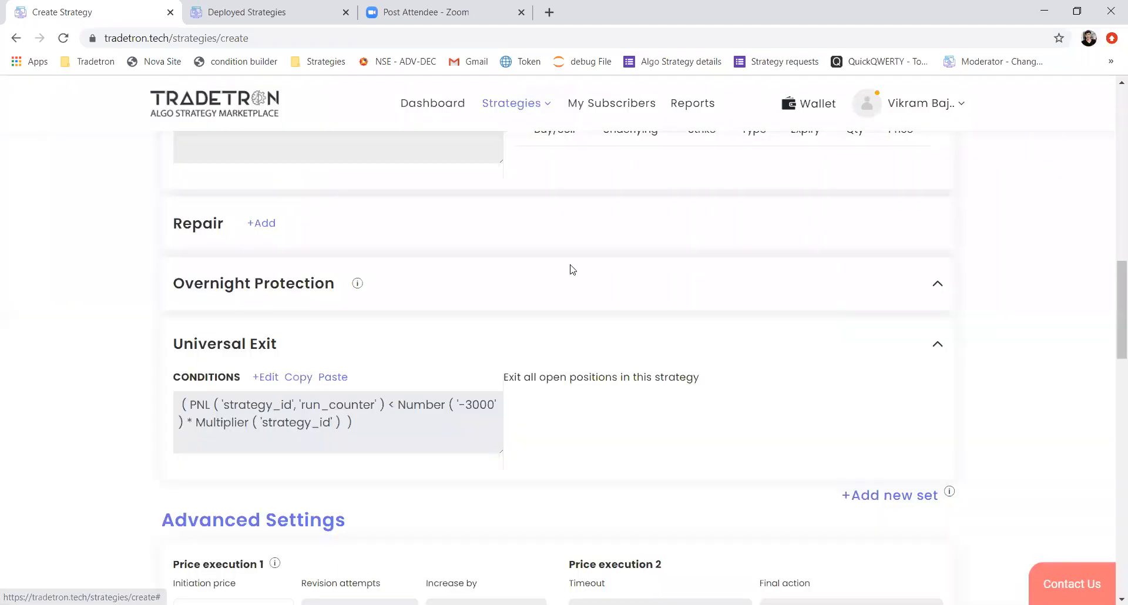
- Add a second Universal Exit condition joined with OR, starting with the Time keyword for exchange NSE
click(269, 377)
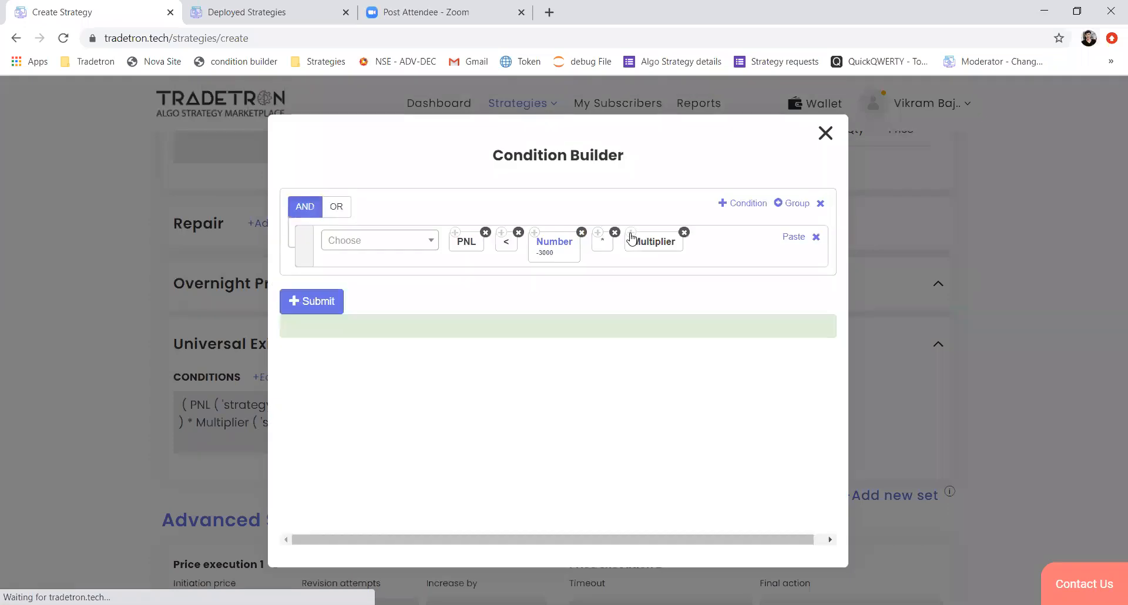
click(744, 213)
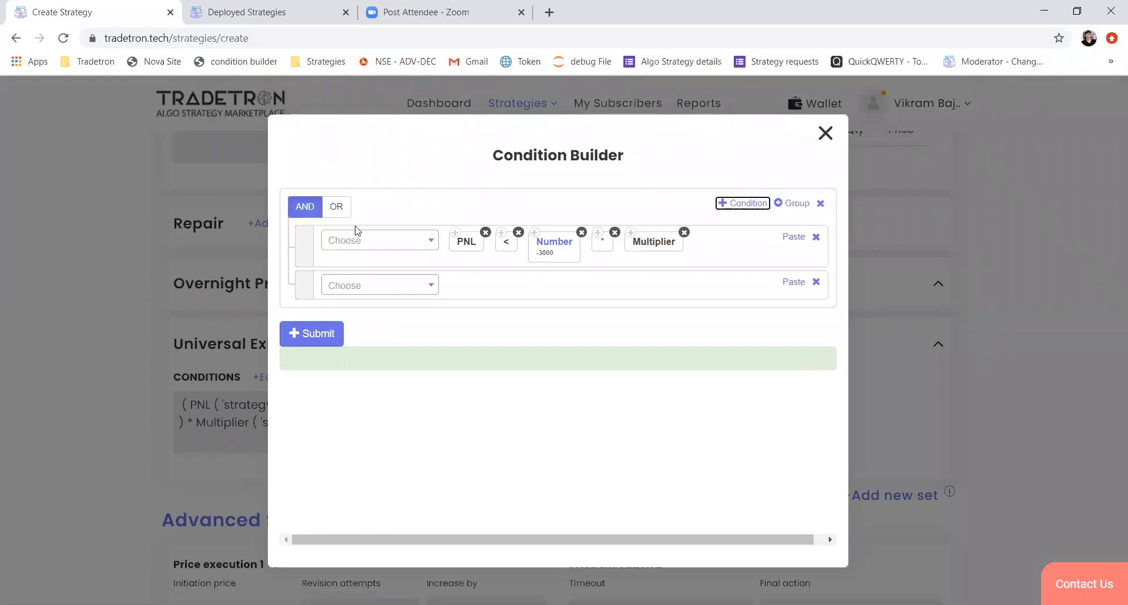
click(340, 210)
click(368, 286)
text(time)
key(Return)
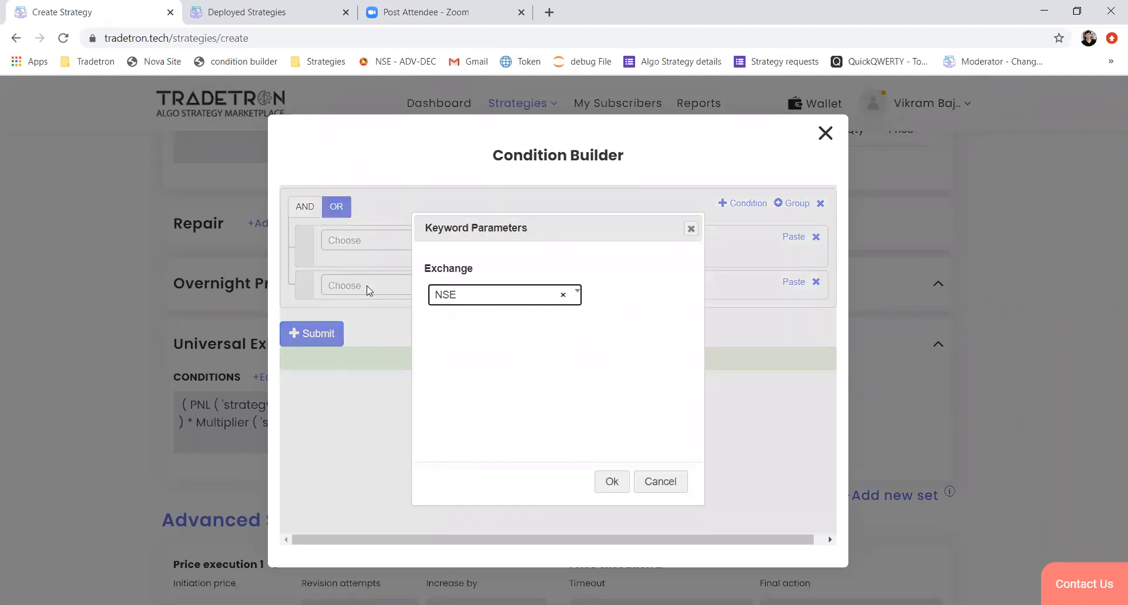
key(Tab)
key(Return)
- Complete the time condition with the > operator and the Number 1510, then submit it and close the builder
key(Return)
text(>)
key(Return)
text(numb)
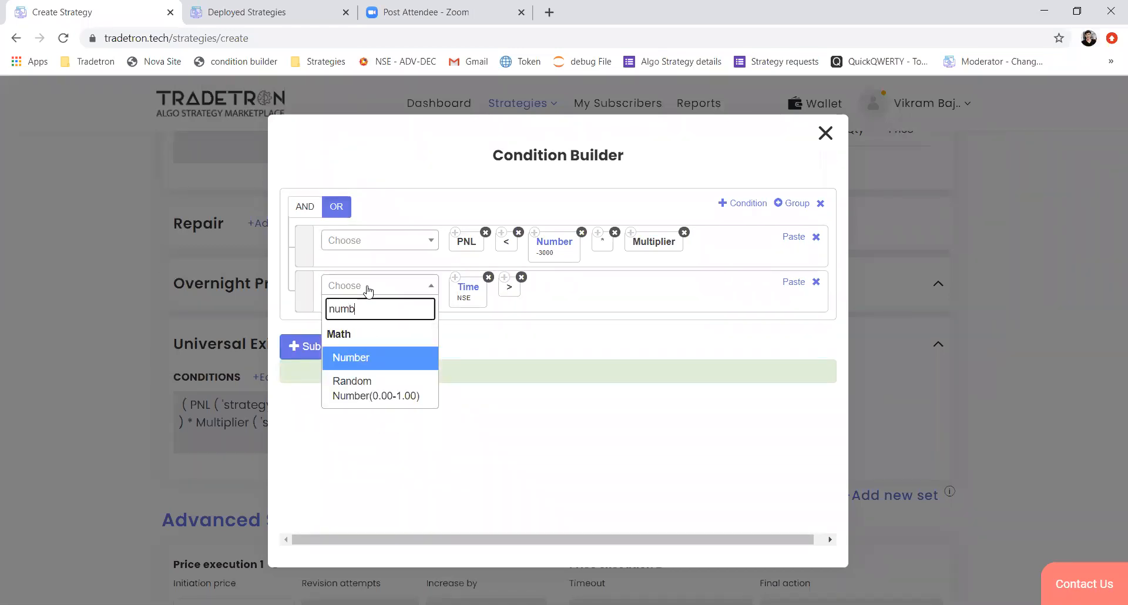
key(Return)
text(1510)
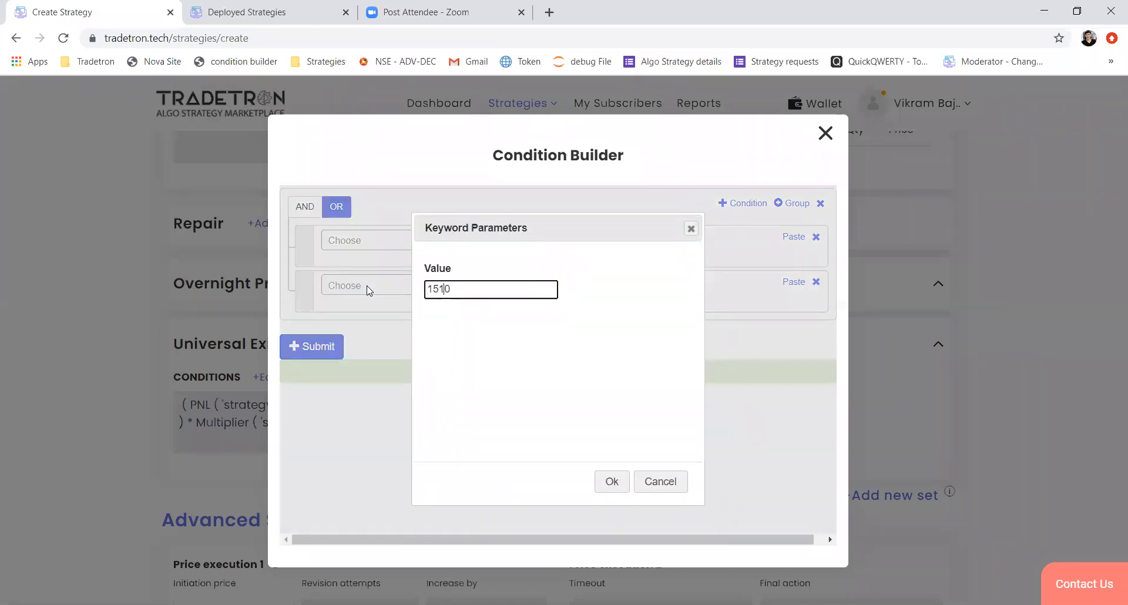
key(Return)
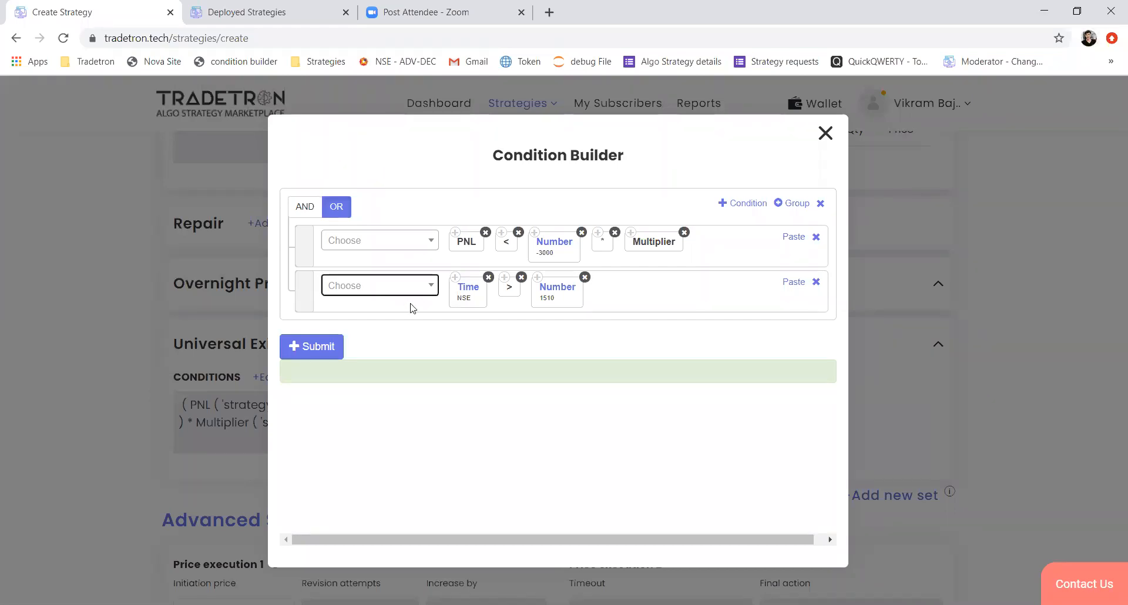
click(322, 348)
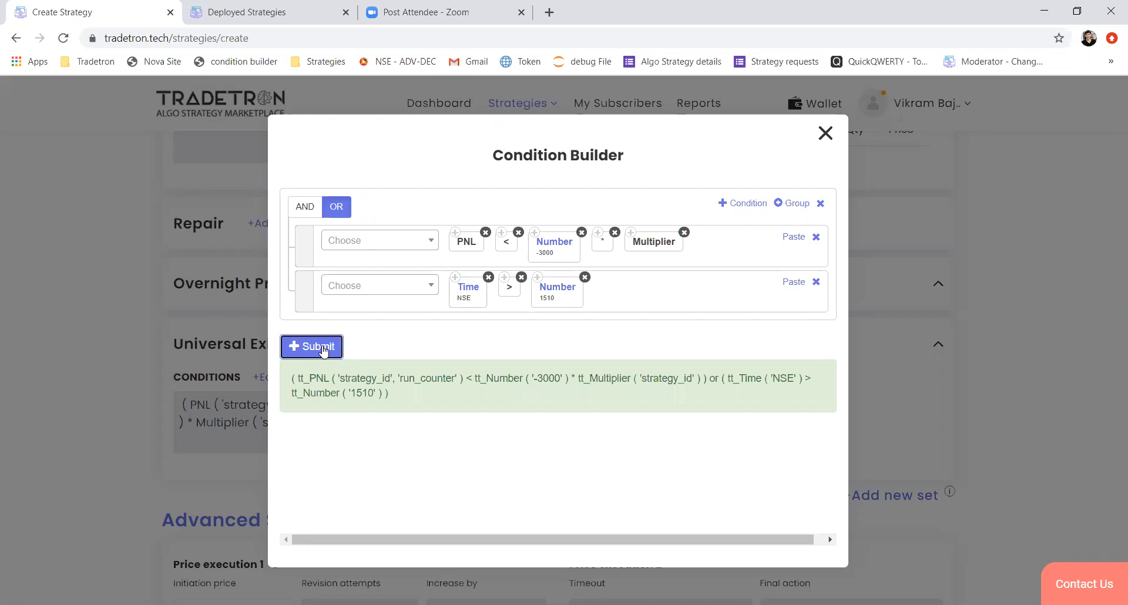
click(831, 138)
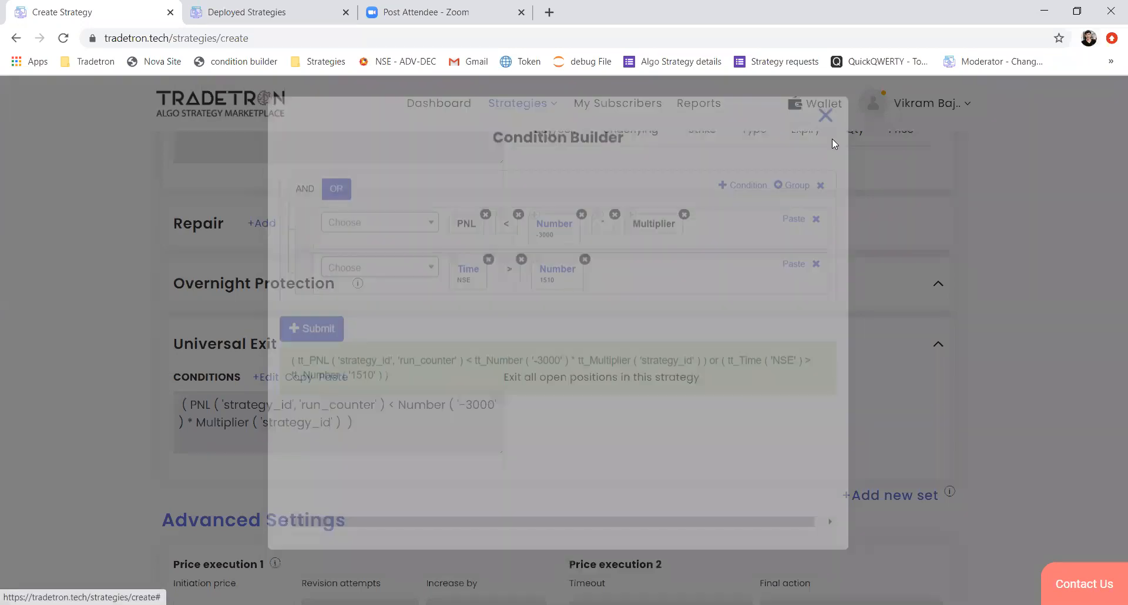
- Add another Repair Once block to Set 1 below the existing one
scroll(486, 268, up, 2)
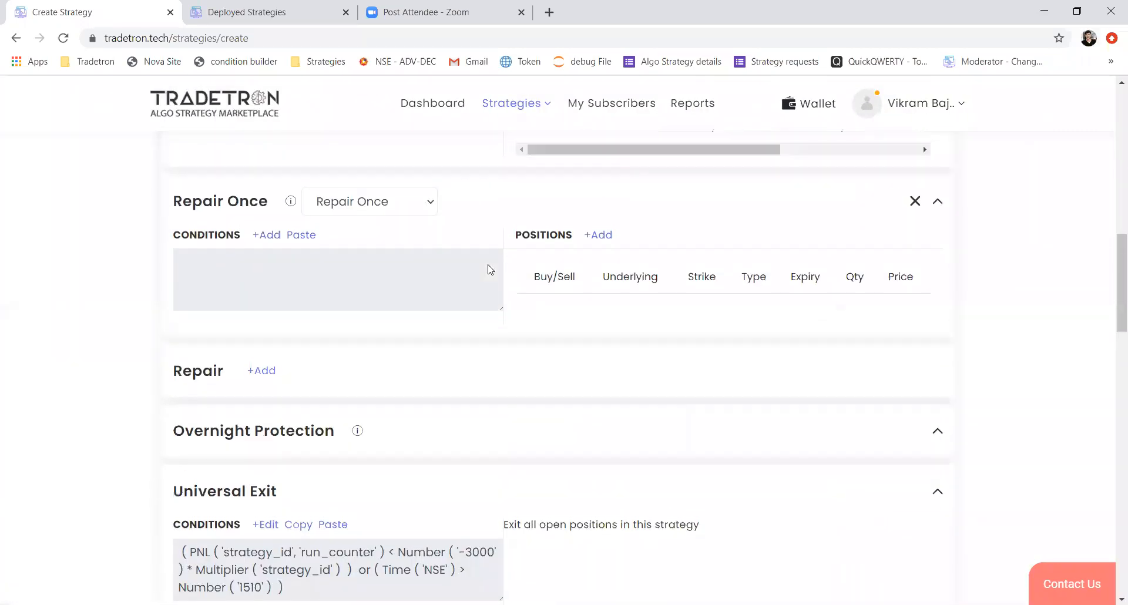
scroll(487, 269, up, 5)
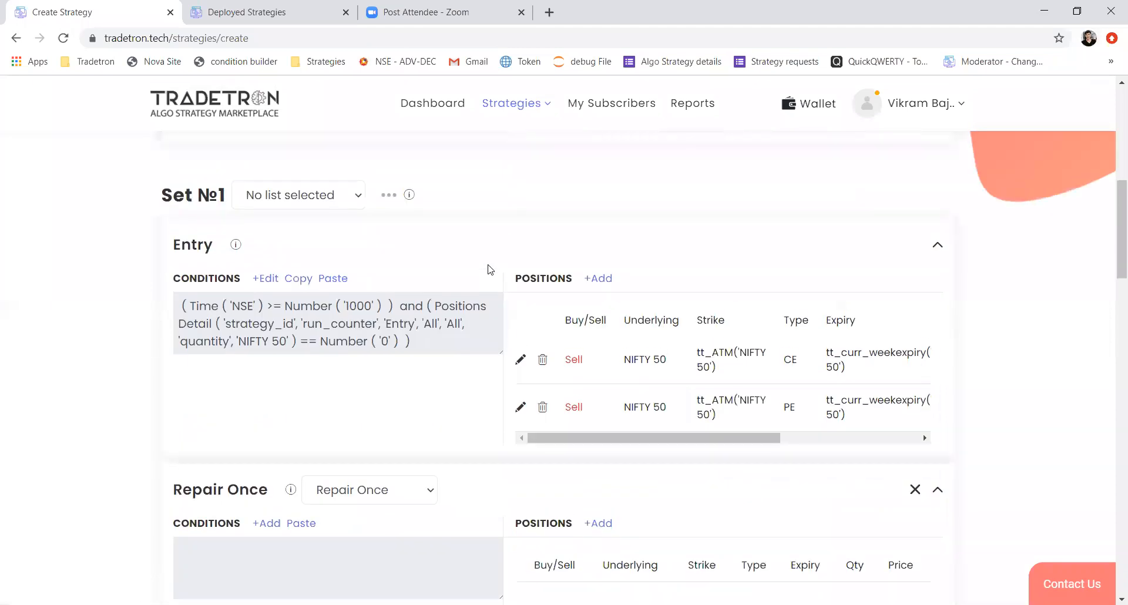
scroll(490, 270, down, 1)
scroll(491, 270, down, 1)
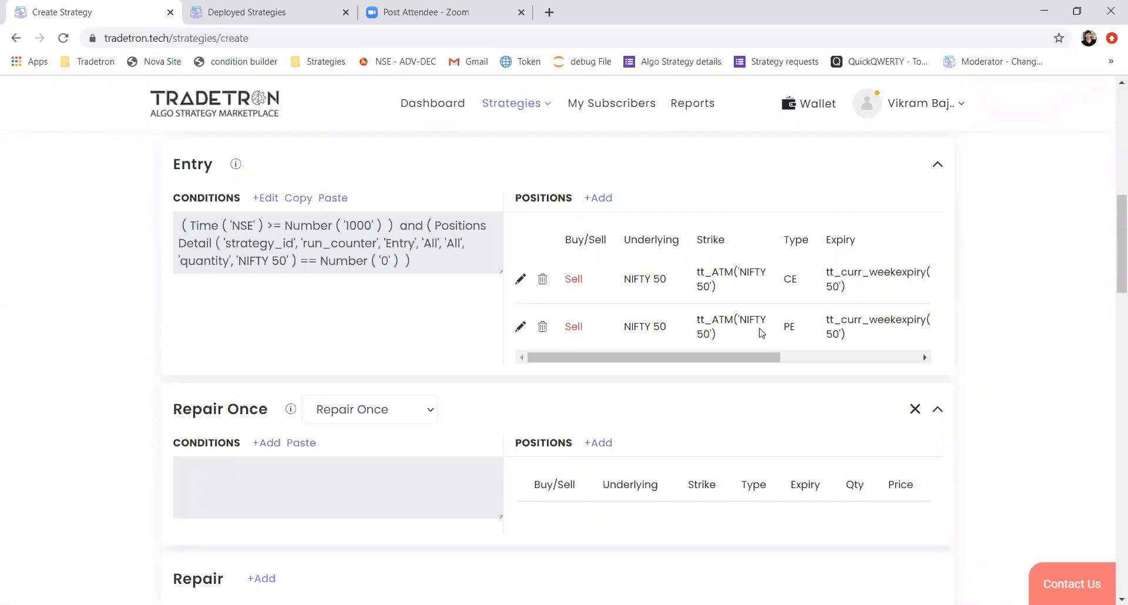
scroll(450, 395, down, 2)
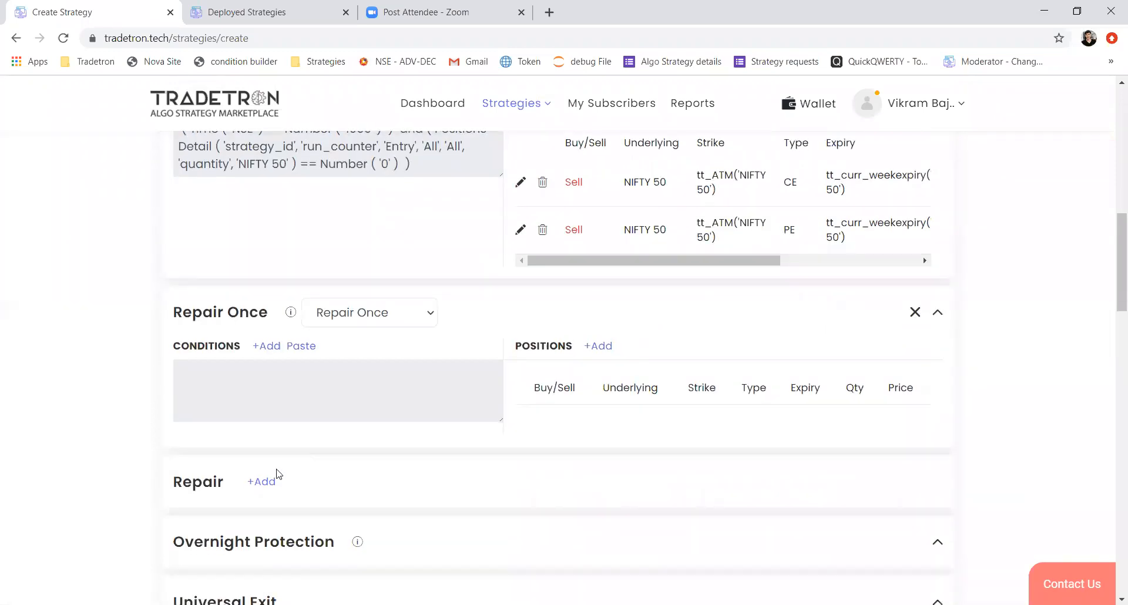
click(260, 483)
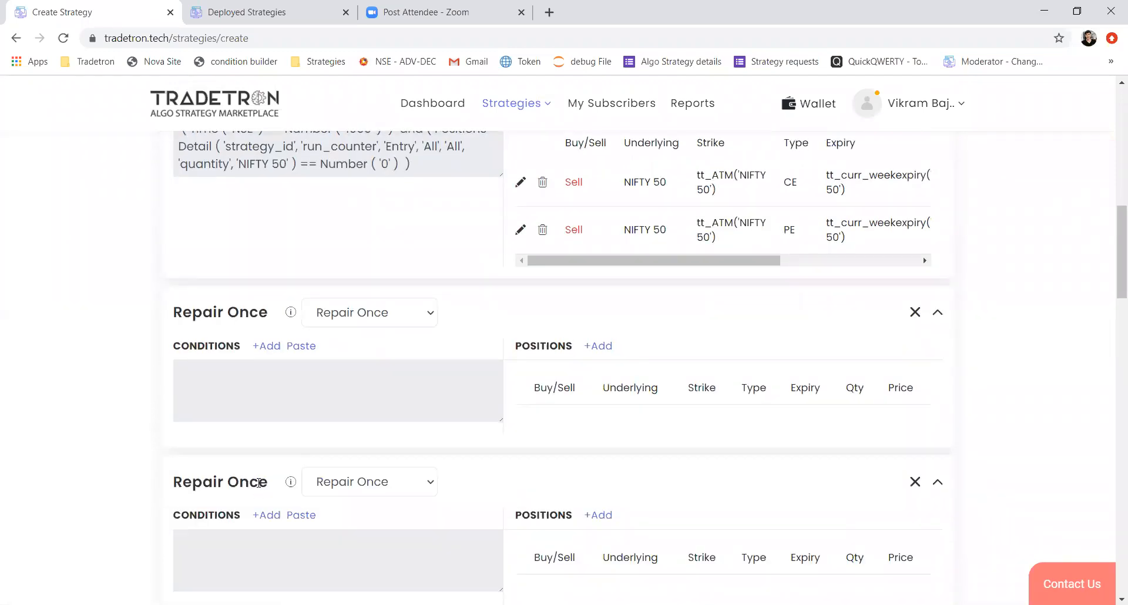
- Start a Buy position in the first Repair Once block with exchange NFO, type Call and underlying NIFTY 50
click(598, 346)
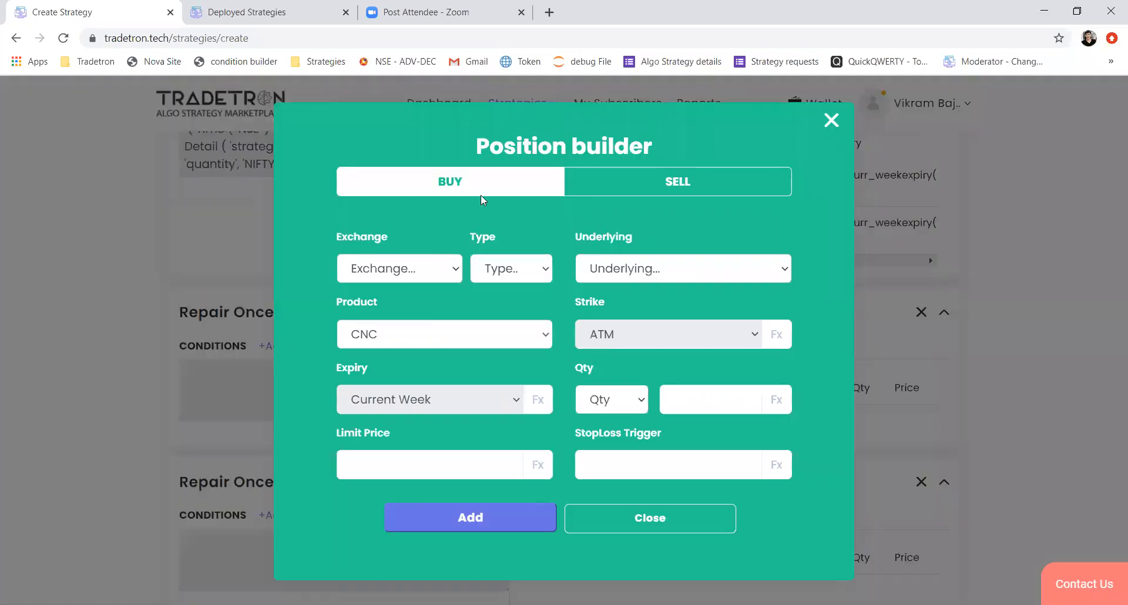
click(433, 268)
click(394, 359)
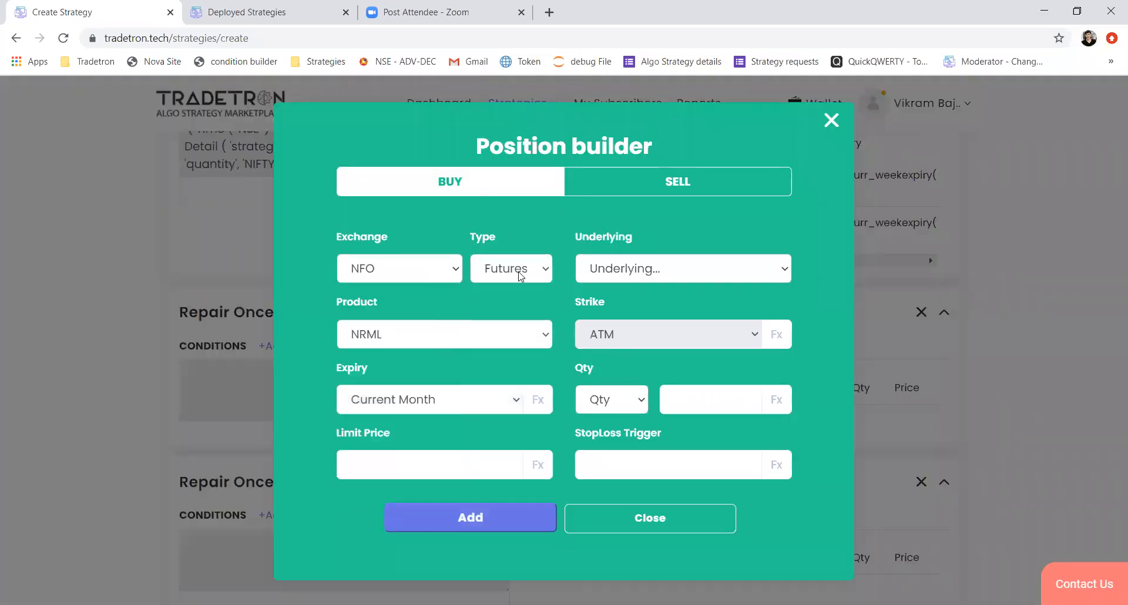
click(521, 270)
click(520, 341)
click(616, 270)
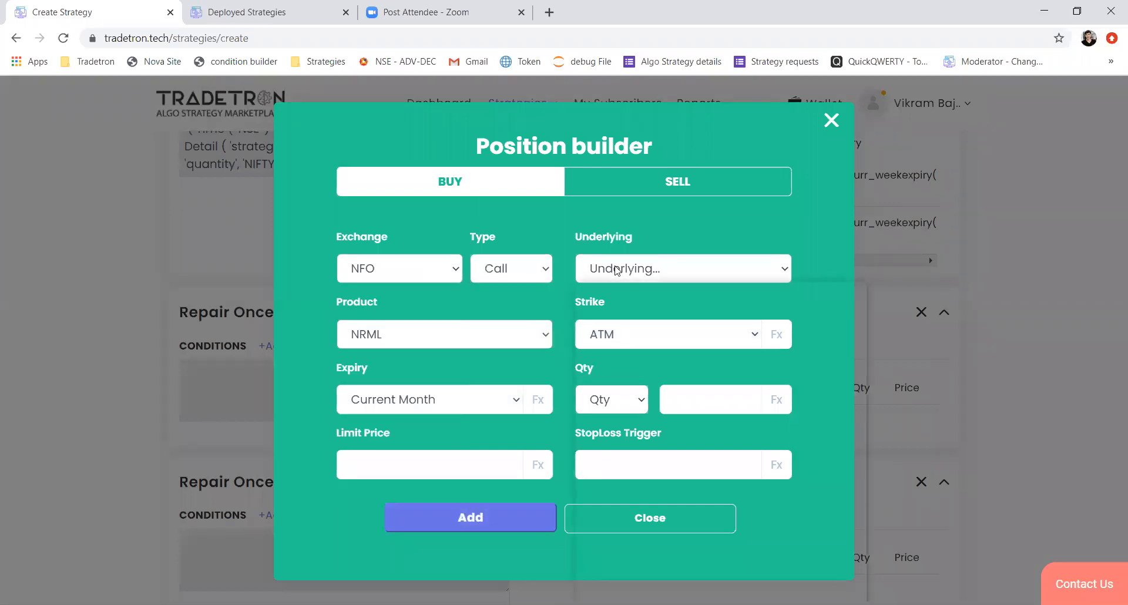
text(nifty)
key(Return)
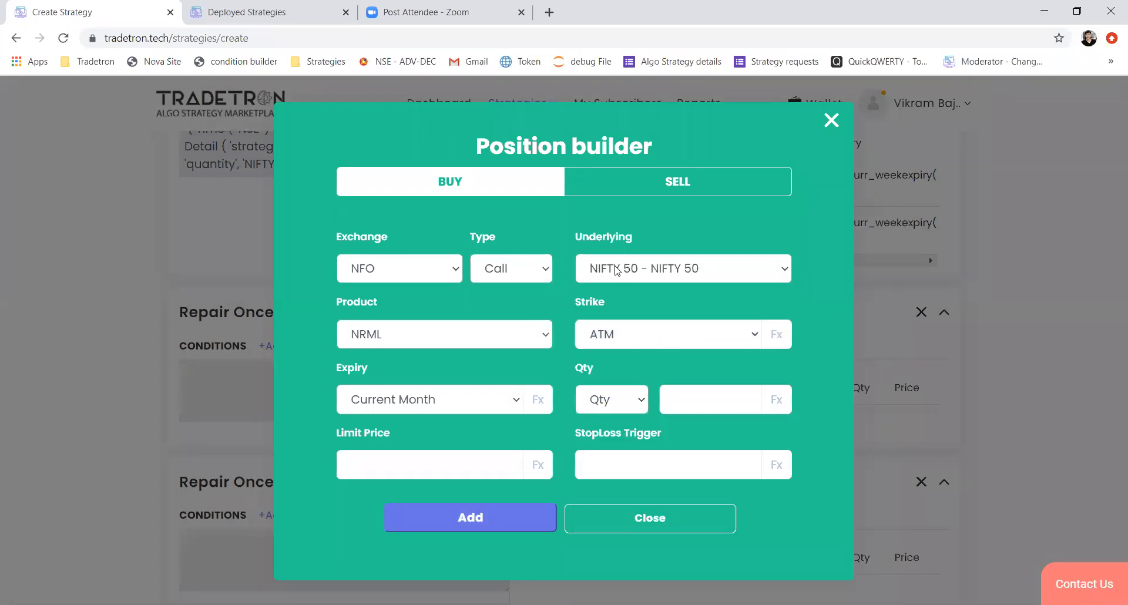
- Set the repair Call position to product MIS, Current Week expiry and 1 lot
click(436, 343)
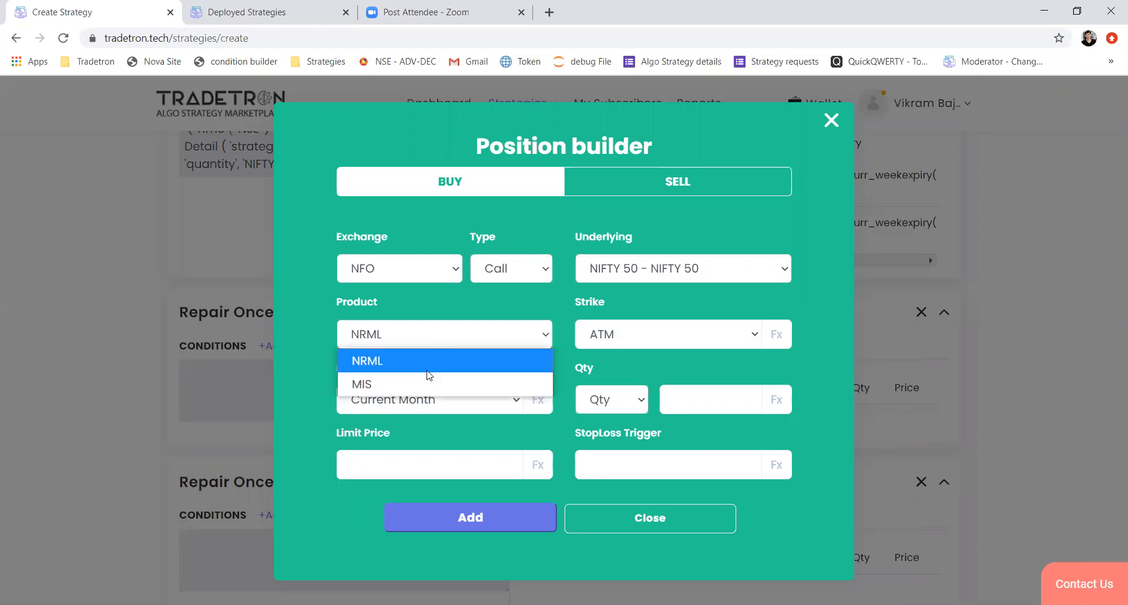
click(426, 382)
click(437, 410)
scroll(417, 146, down, 1)
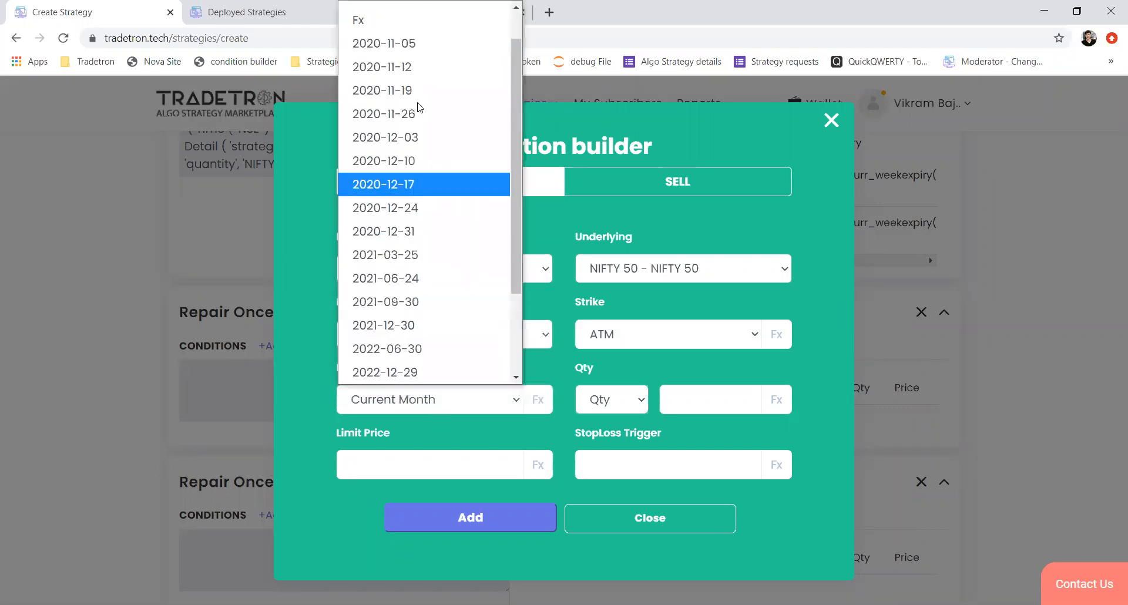
scroll(417, 88, up, 1)
click(423, 8)
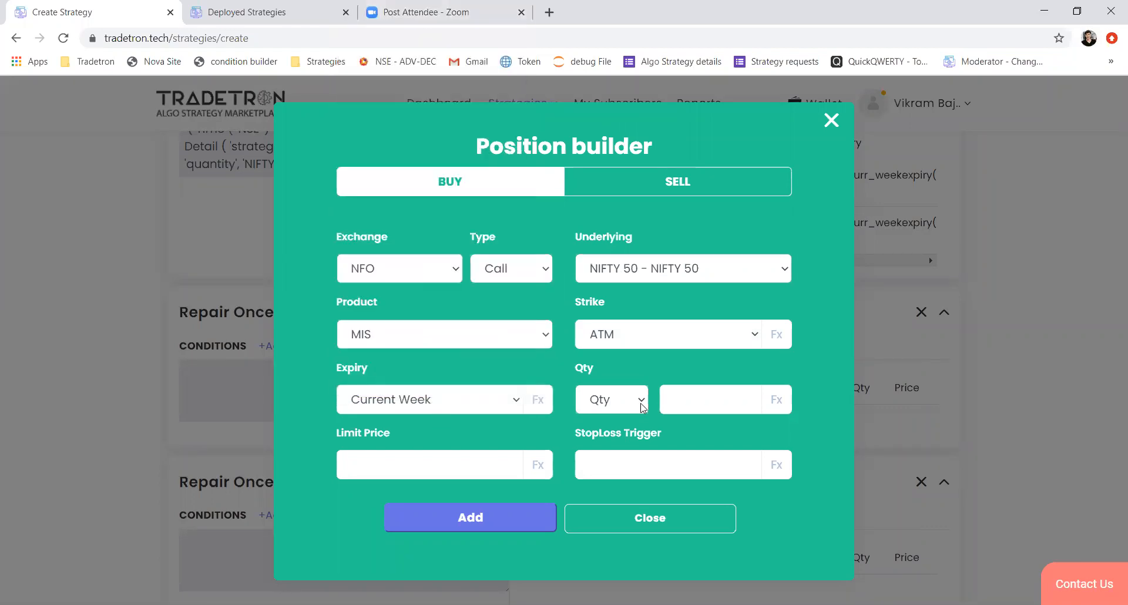
click(640, 405)
click(617, 471)
click(726, 392)
- Switch the Call position's strike to Fx and start its formula with the Traded Instrument keyword
click(715, 345)
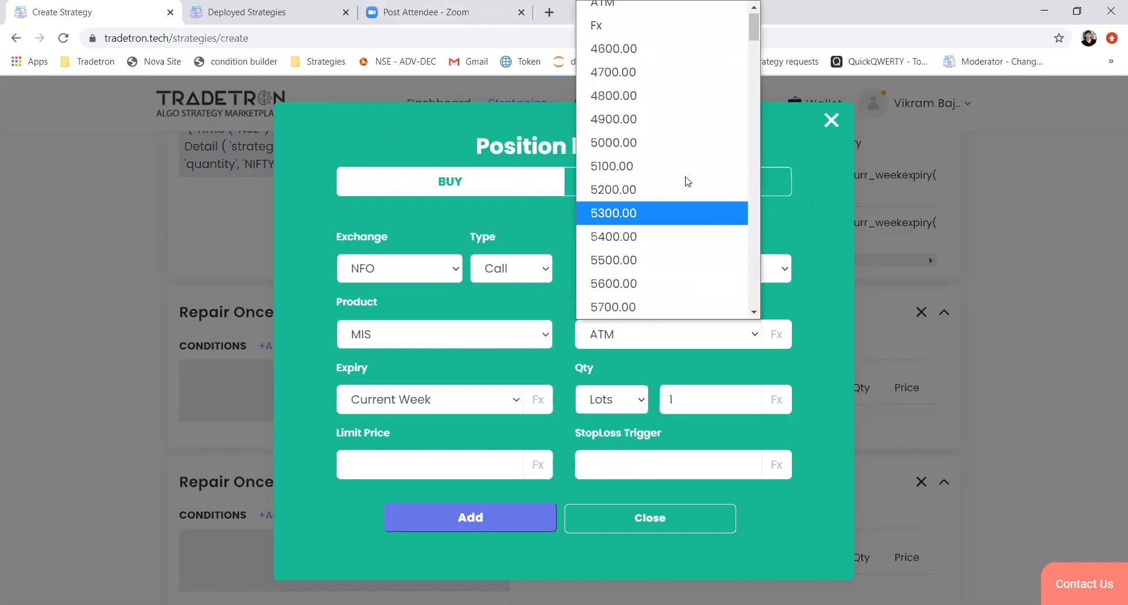
click(651, 33)
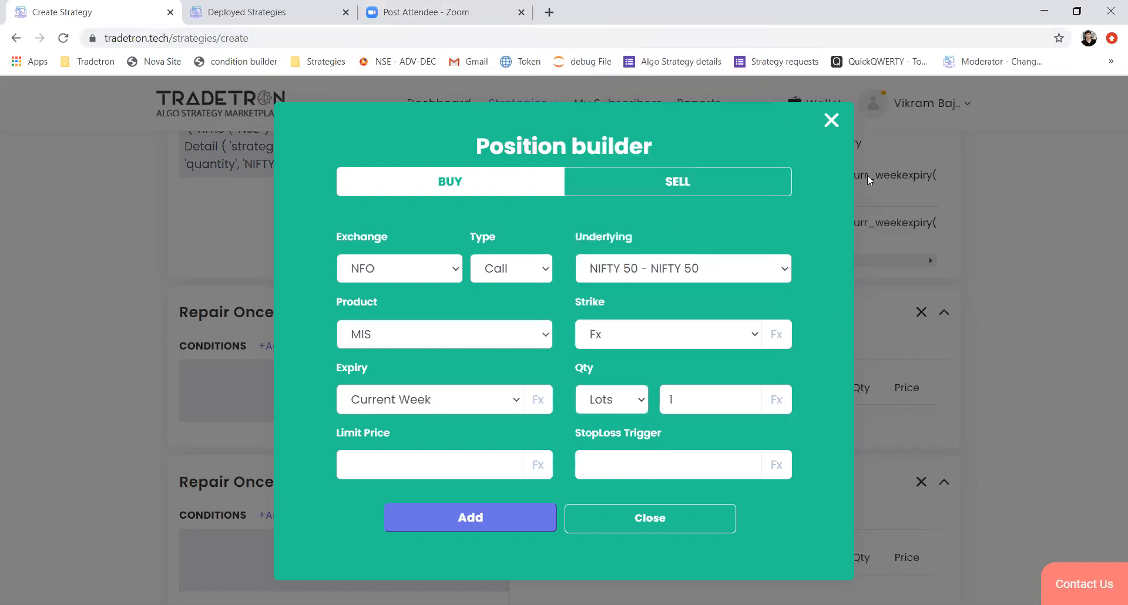
click(776, 333)
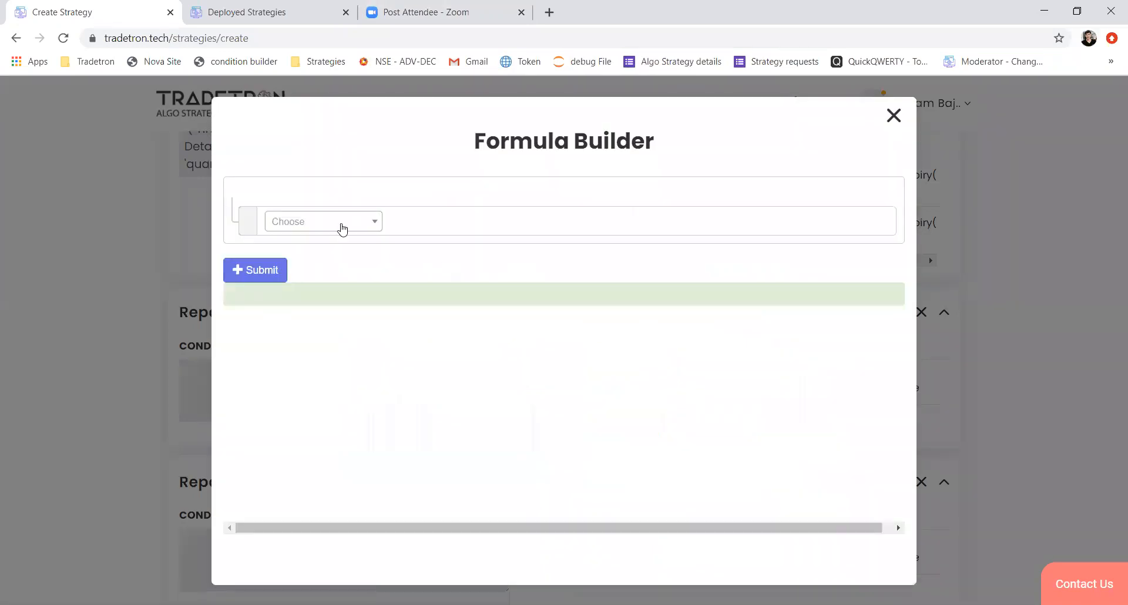
click(342, 229)
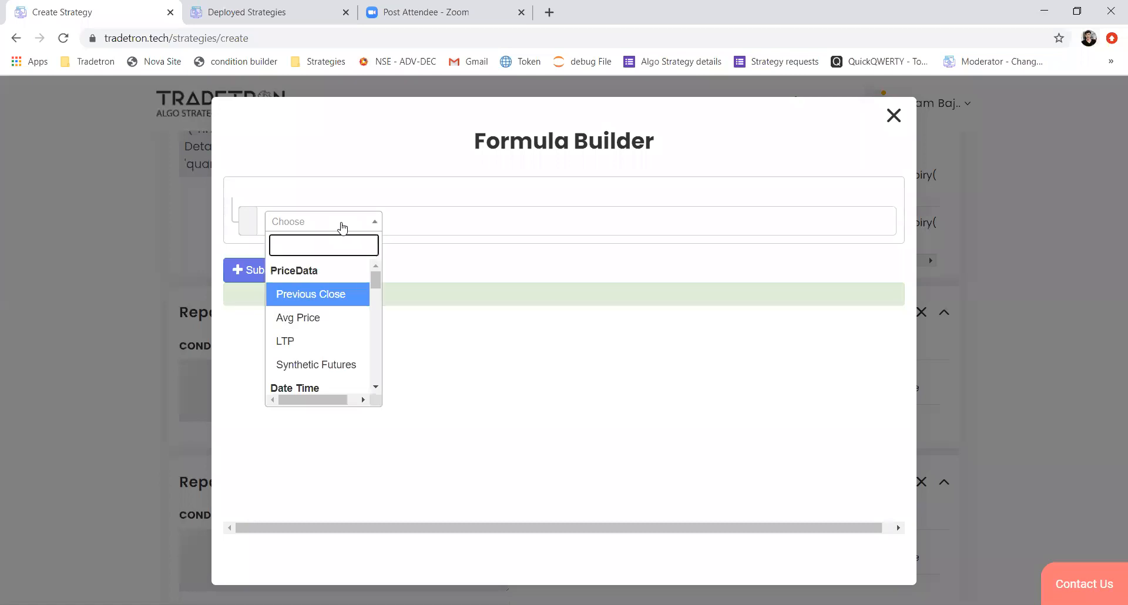
text(tra)
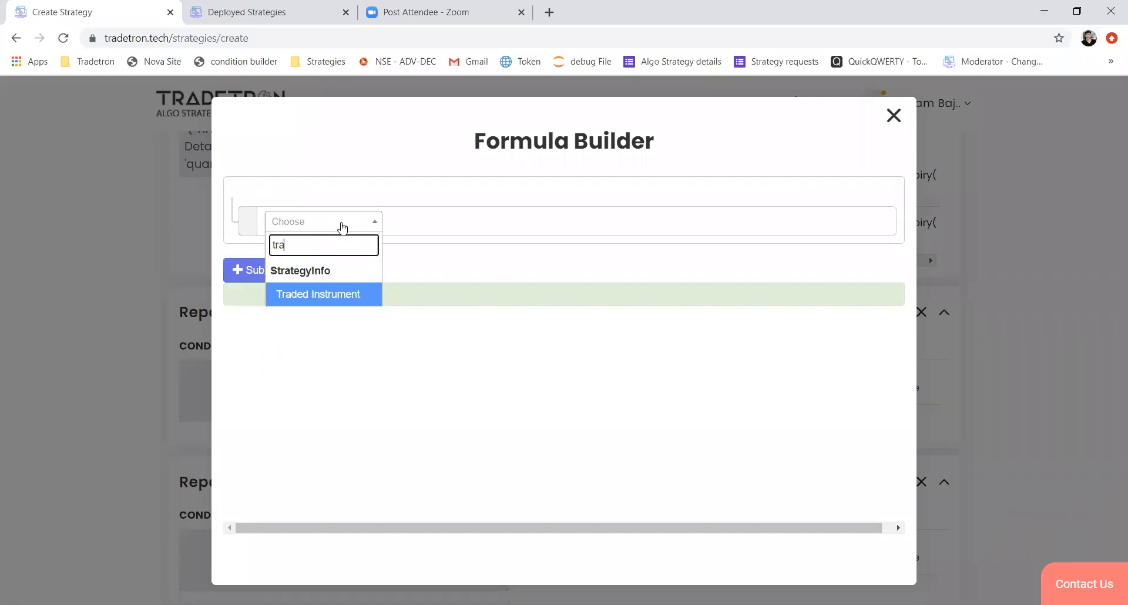
key(Return)
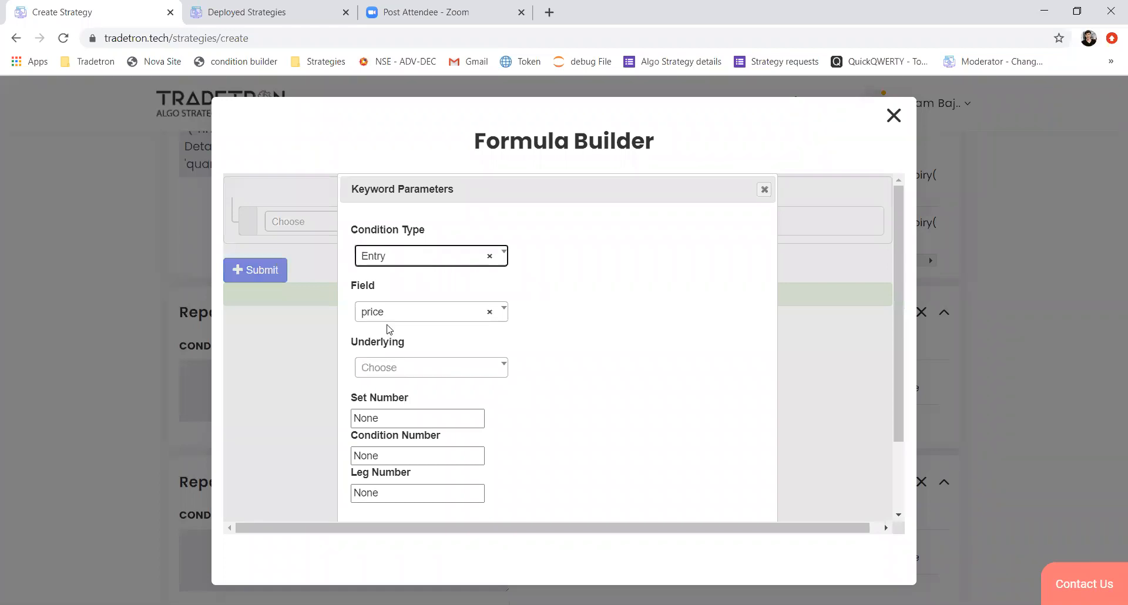
- Set the Traded Instrument field to strike and its underlying to NIFTY 50
click(431, 317)
click(403, 389)
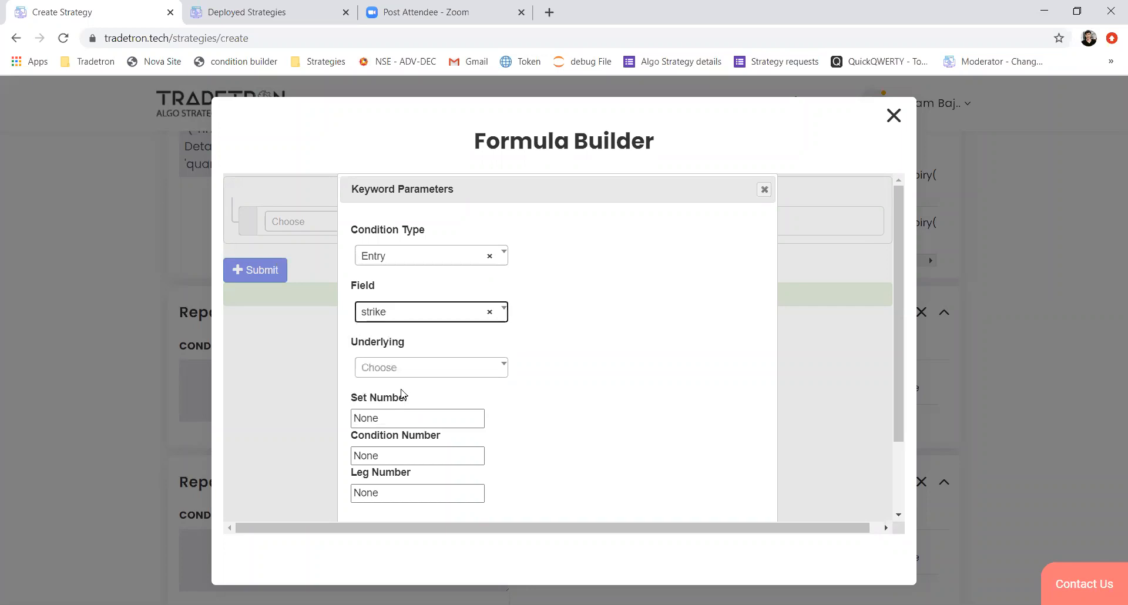
click(425, 370)
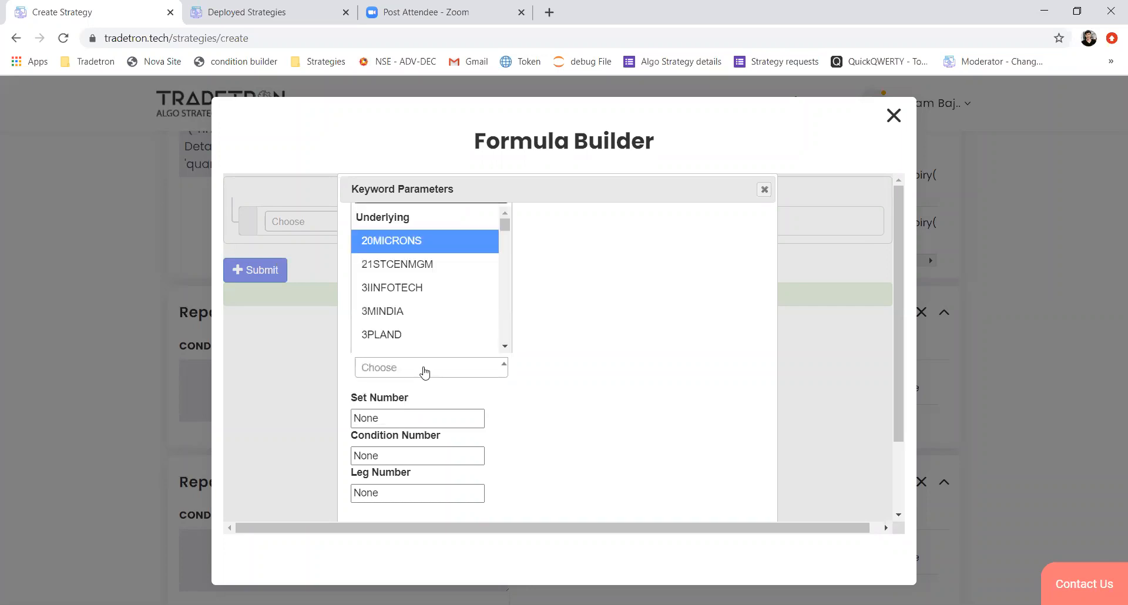
text(nifty)
key(Return)
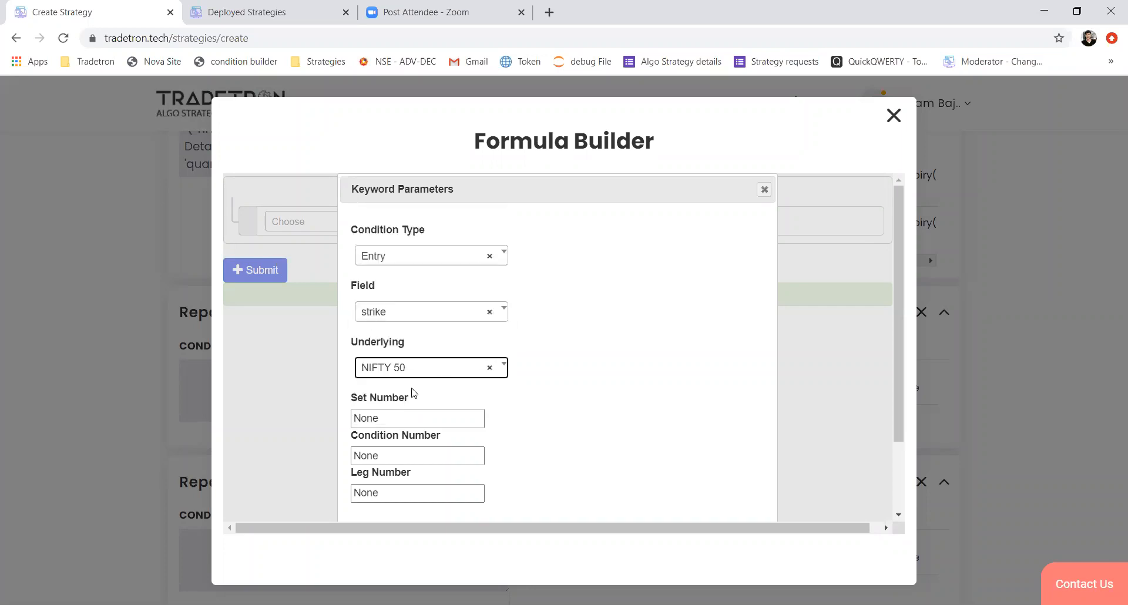
- Set the Traded Instrument's set number, condition number and leg number to 1 each and accept the parameters
drag(386, 425, 347, 424)
text(1)
key(Tab)
text(1)
key(Tab)
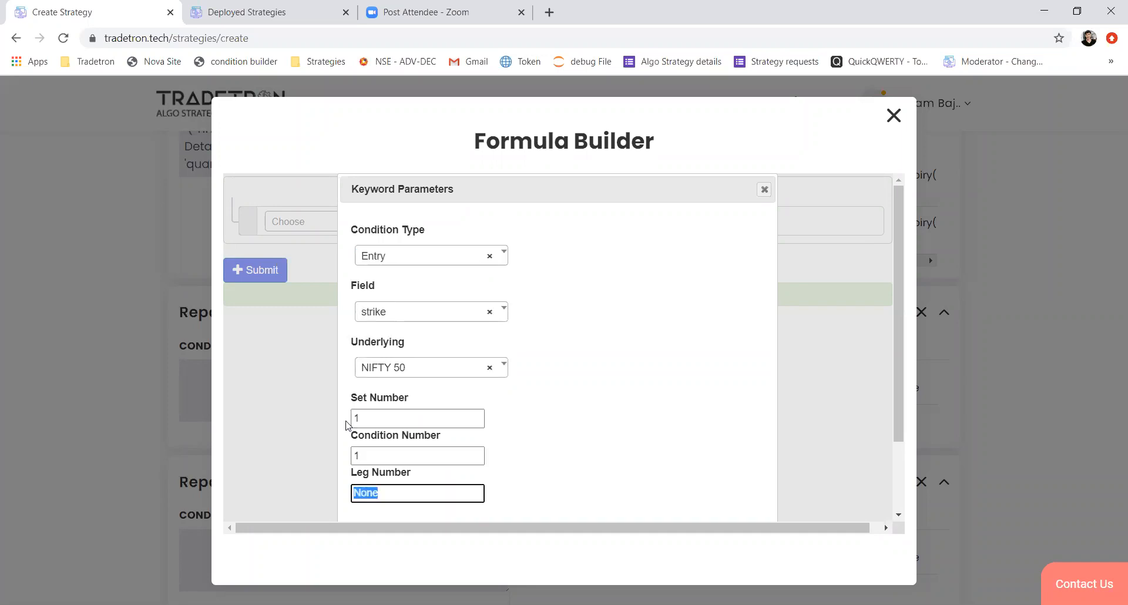
text(1)
scroll(597, 381, down, 2)
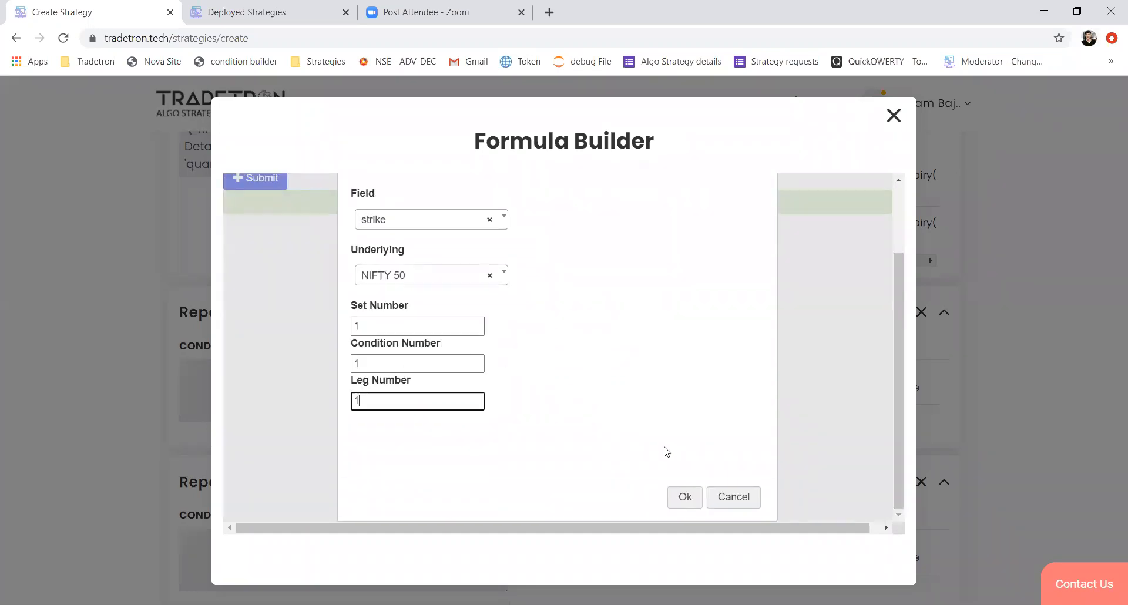
double_click(359, 403)
click(684, 496)
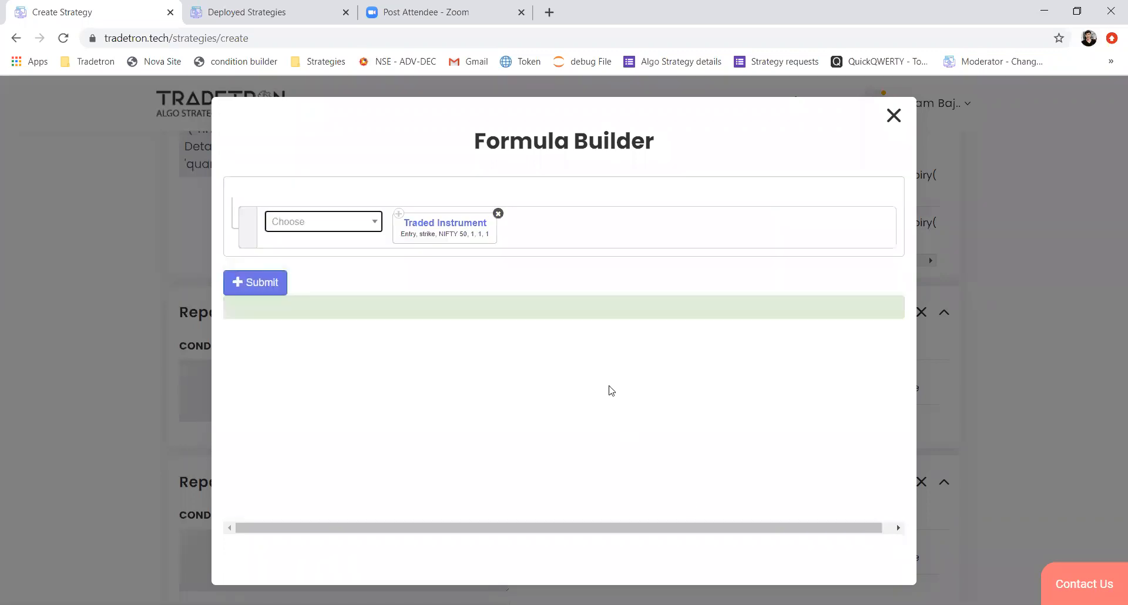
- Submit the strike formula, close the formula builder and add the Buy Call position to the repair block
click(246, 286)
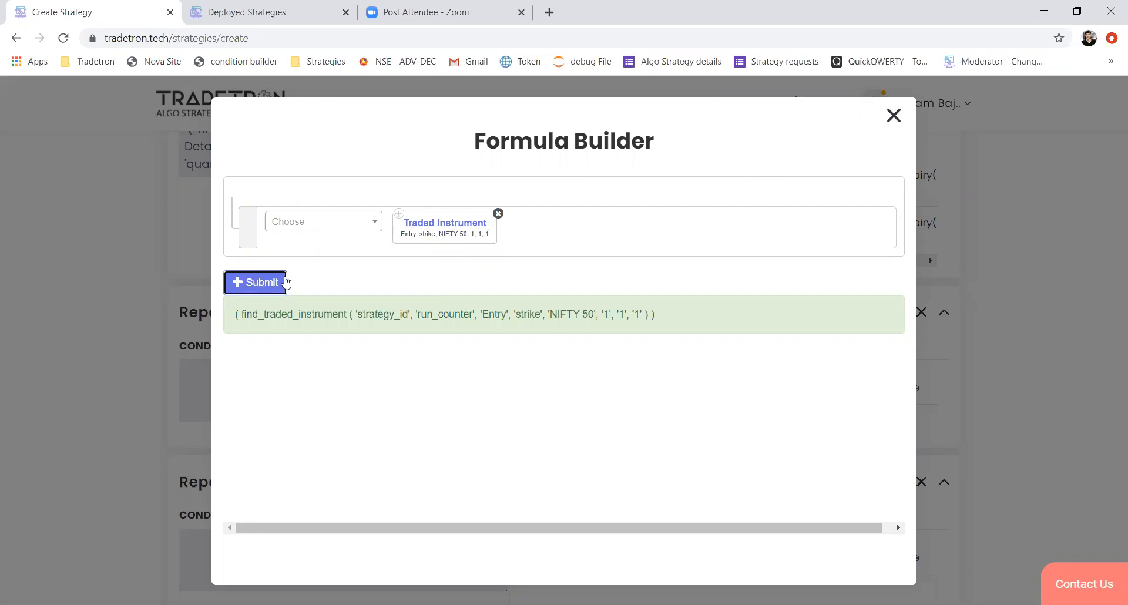
click(893, 117)
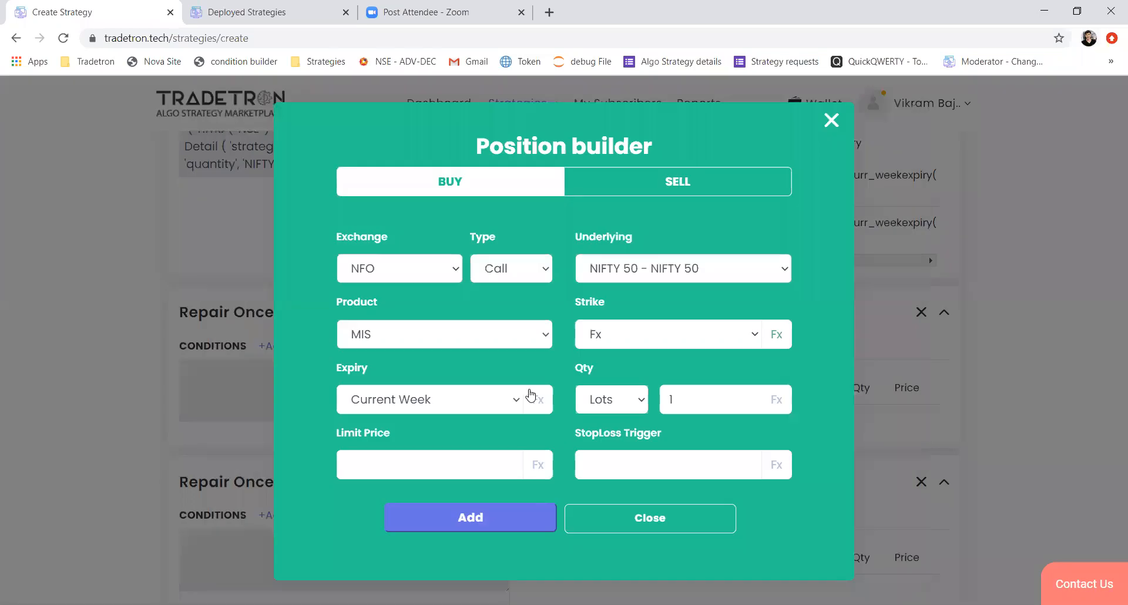
click(468, 524)
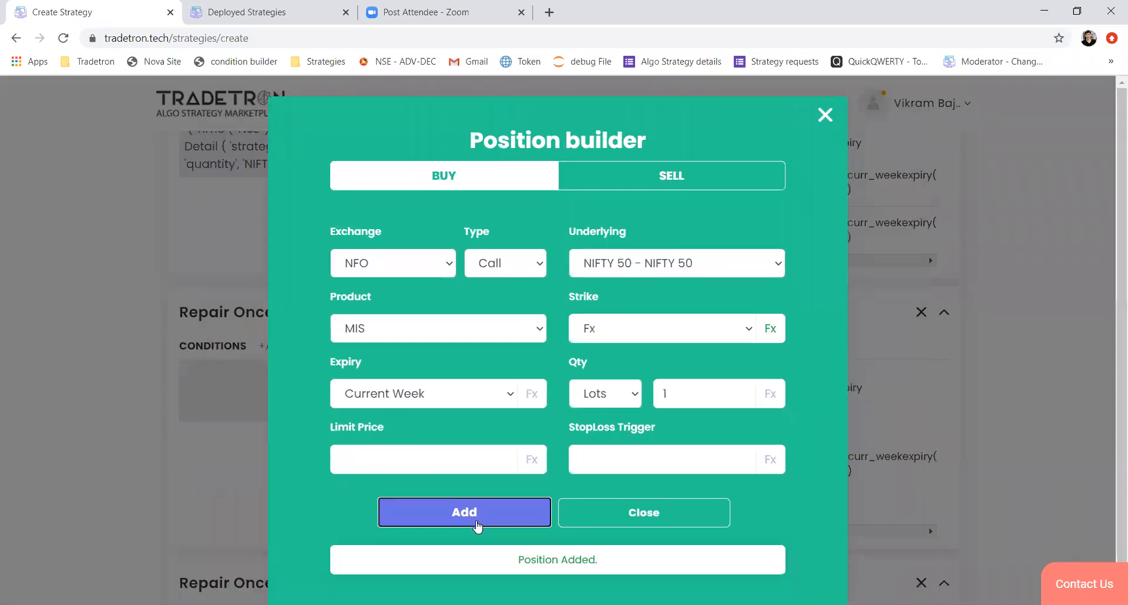
- Close the position builder and start a Buy position in the second Repair Once block with exchange NFO and type Put
click(585, 518)
scroll(579, 503, down, 4)
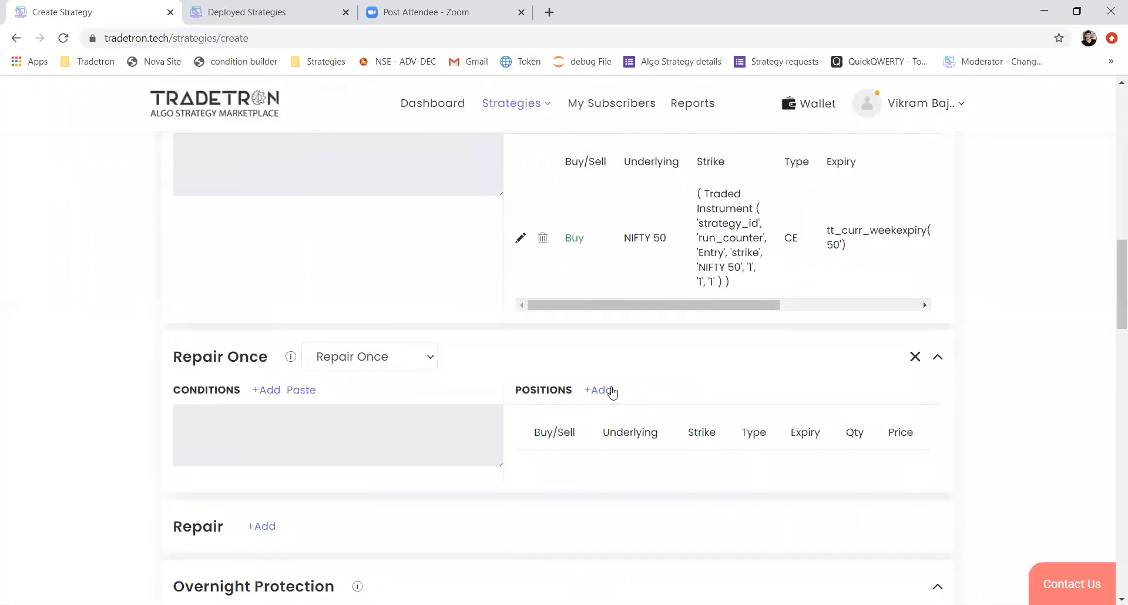
click(611, 390)
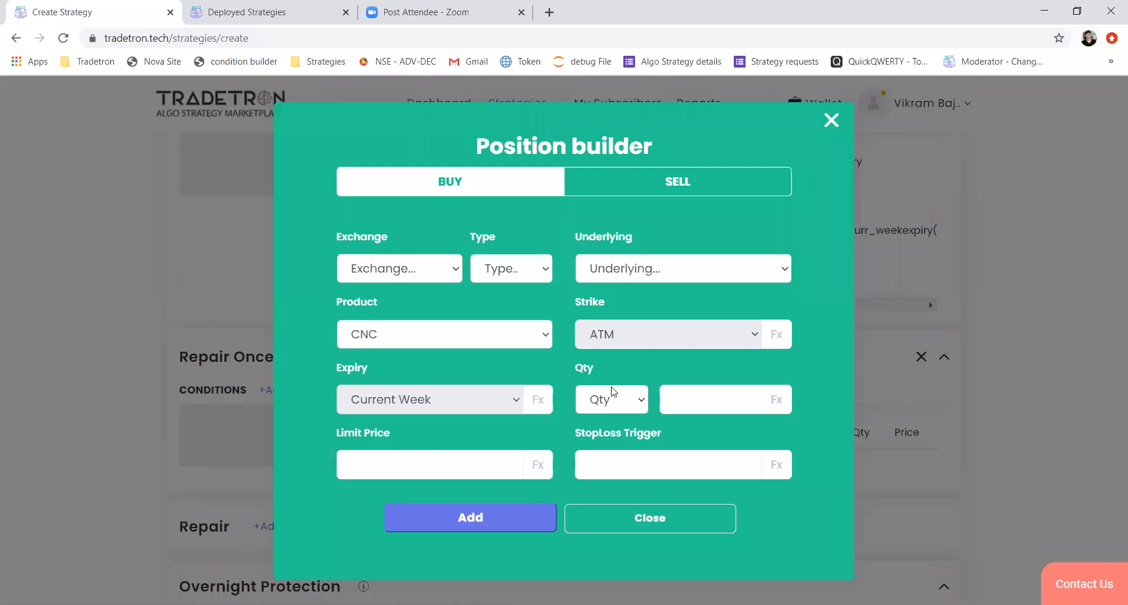
click(438, 262)
click(383, 365)
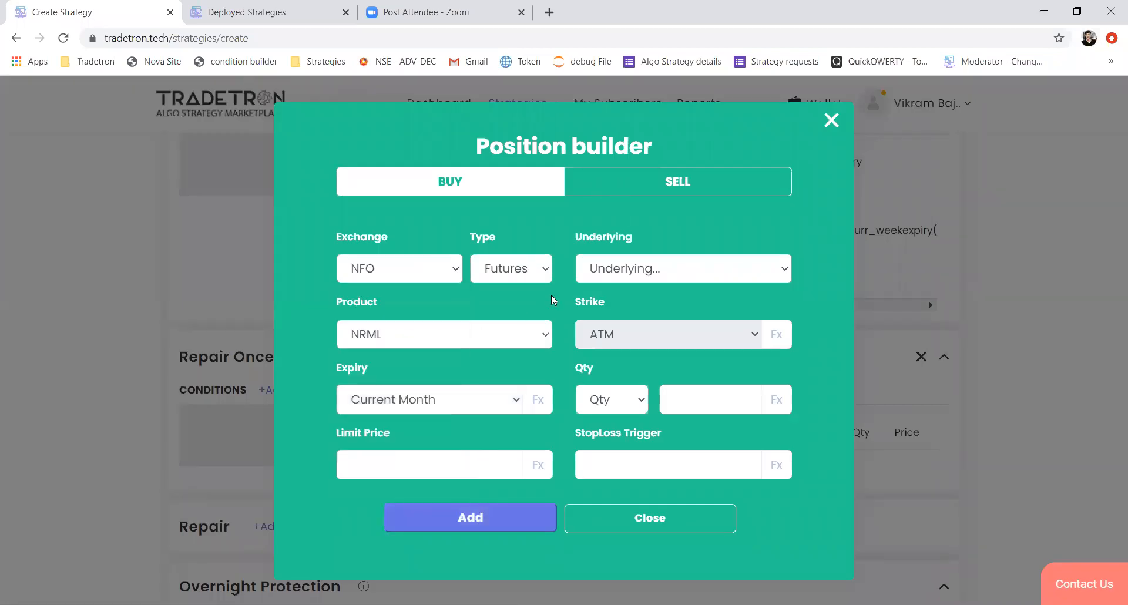
click(541, 275)
click(502, 318)
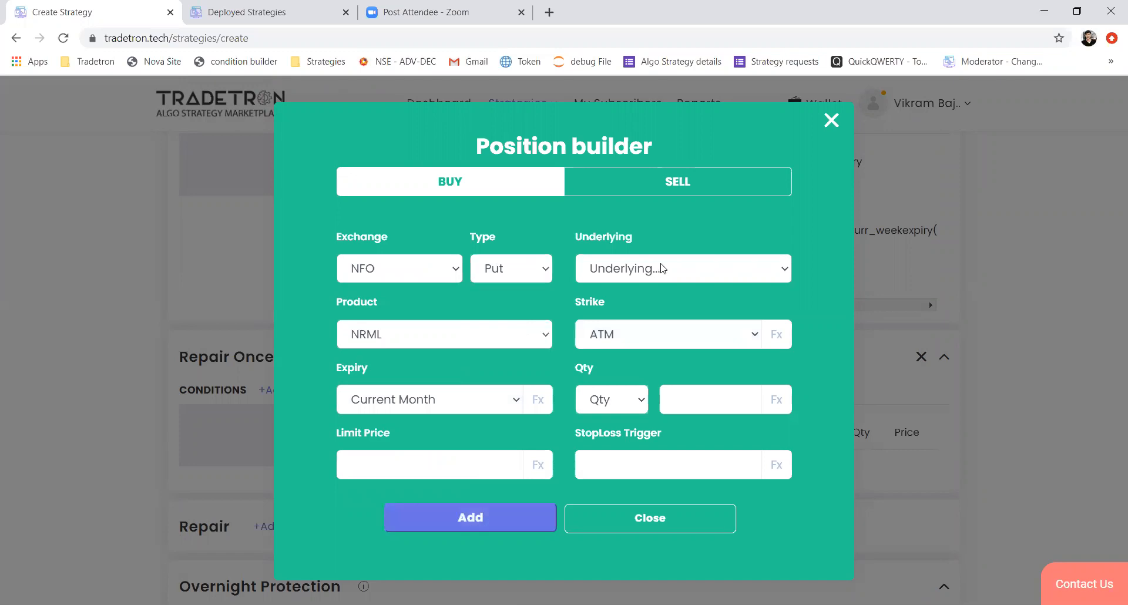
- Set the Put position's underlying to NIFTY 50 and its product to MIS
click(662, 269)
text(nifty)
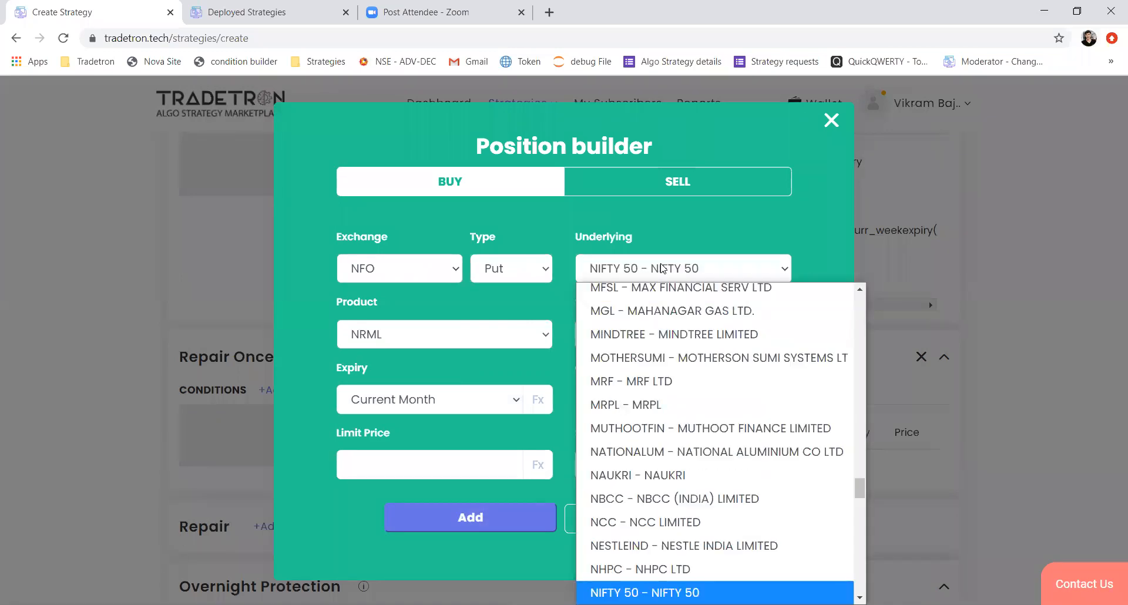
key(Return)
click(469, 346)
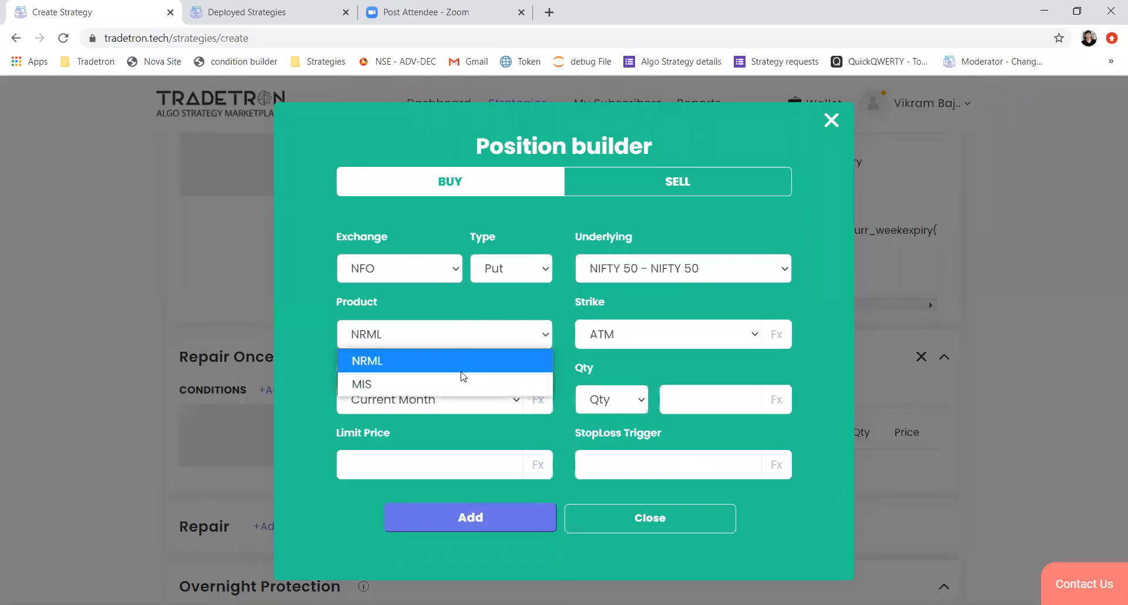
click(461, 382)
- Set the Put position's quantity to 1 lot and its expiry to Current Week
click(617, 399)
click(600, 472)
click(685, 407)
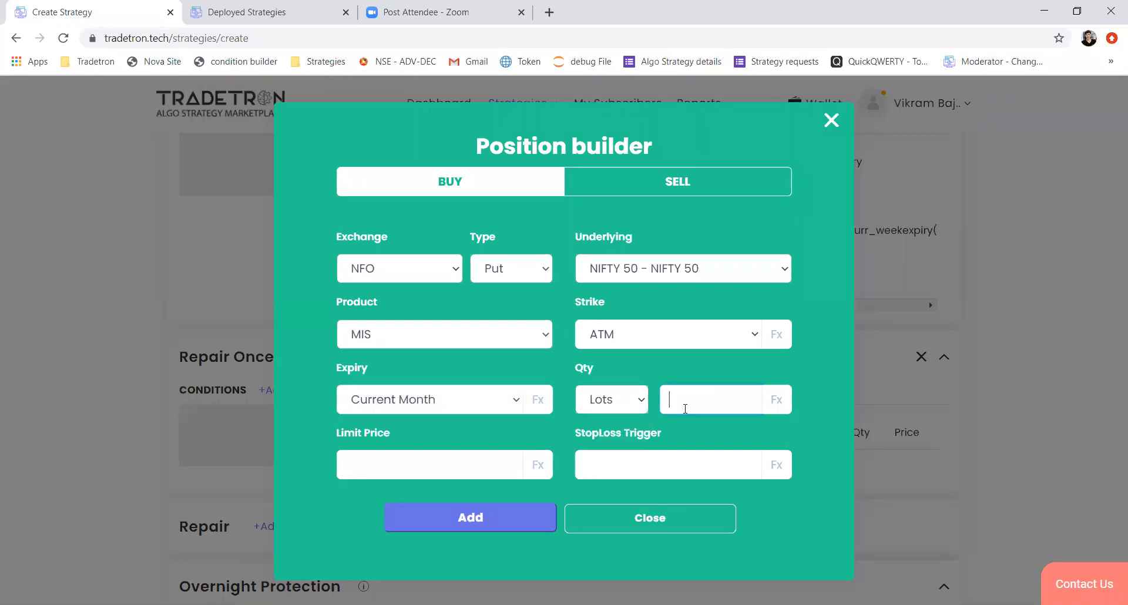
click(488, 406)
click(443, 12)
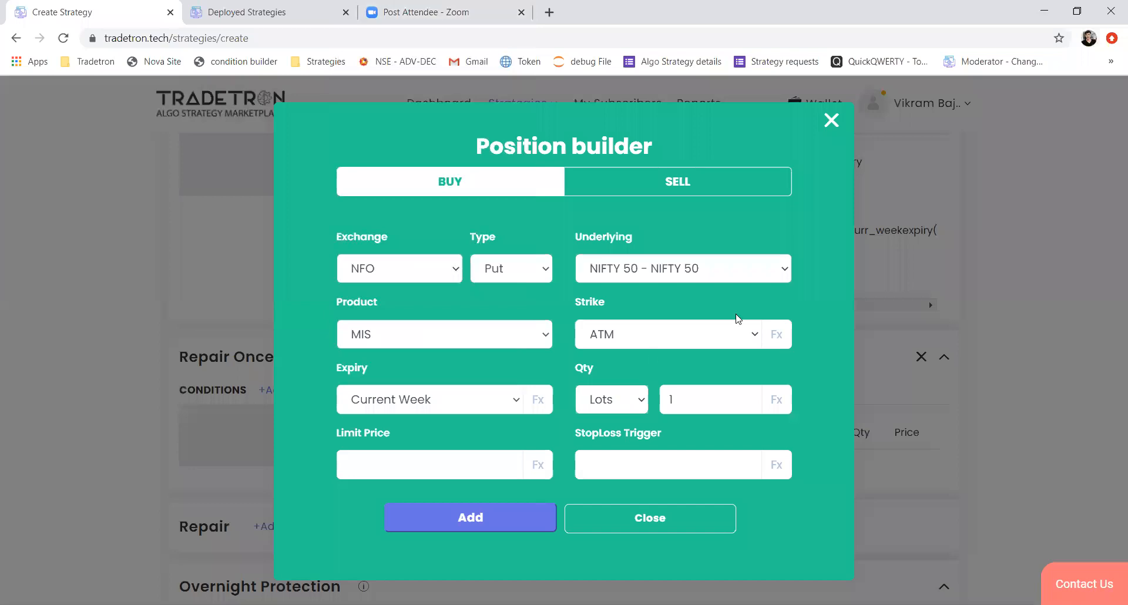
- Switch the Put position's strike to Fx and start its formula with the Traded Instrument keyword
click(733, 334)
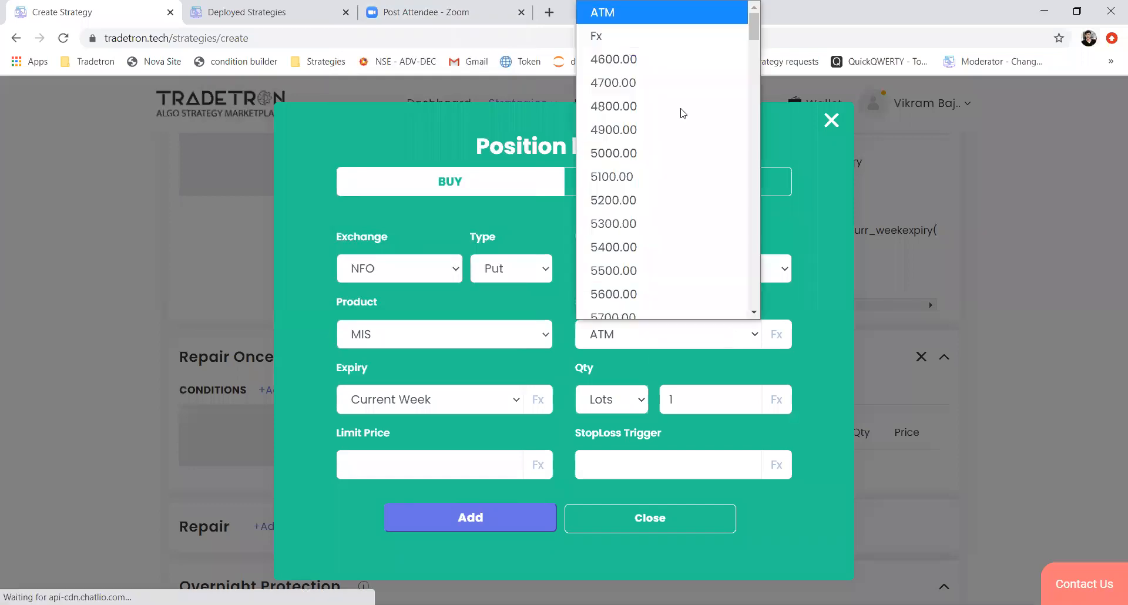
click(681, 36)
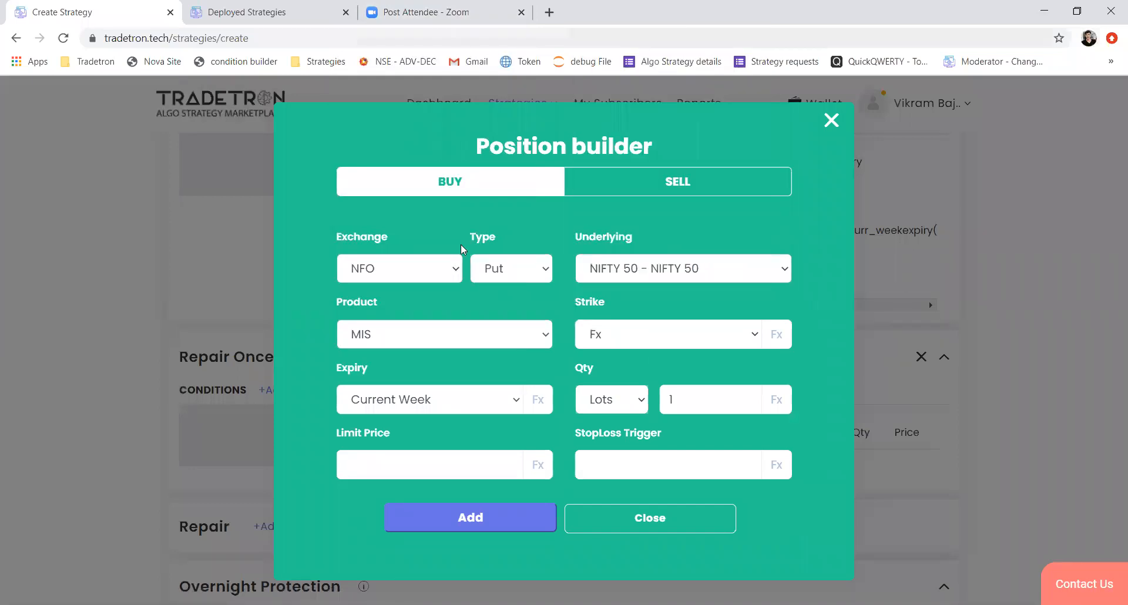
text(trade)
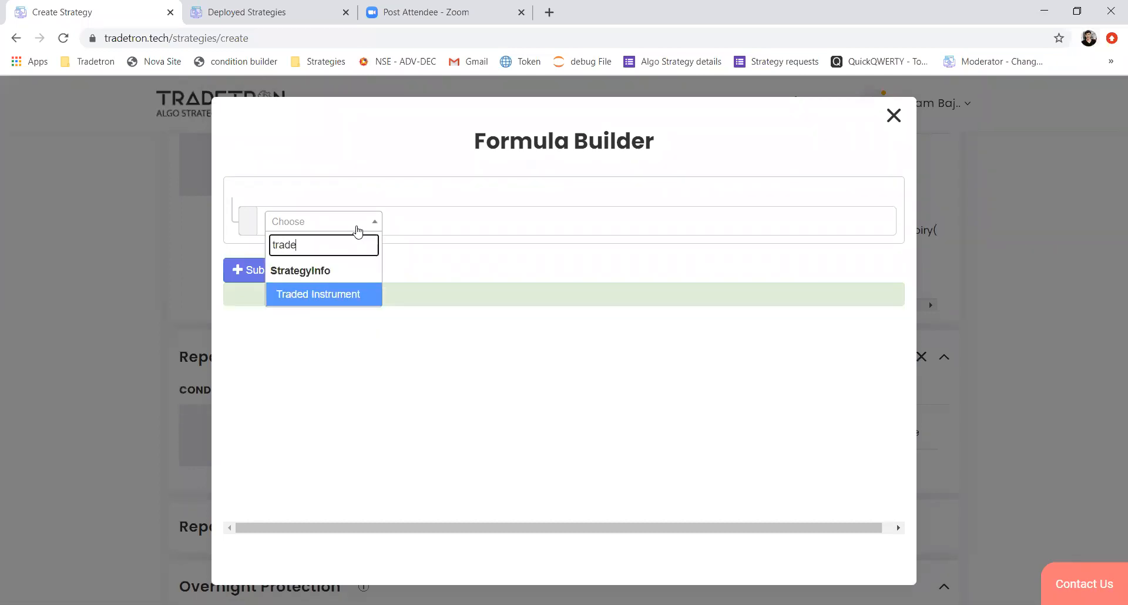
key(Return)
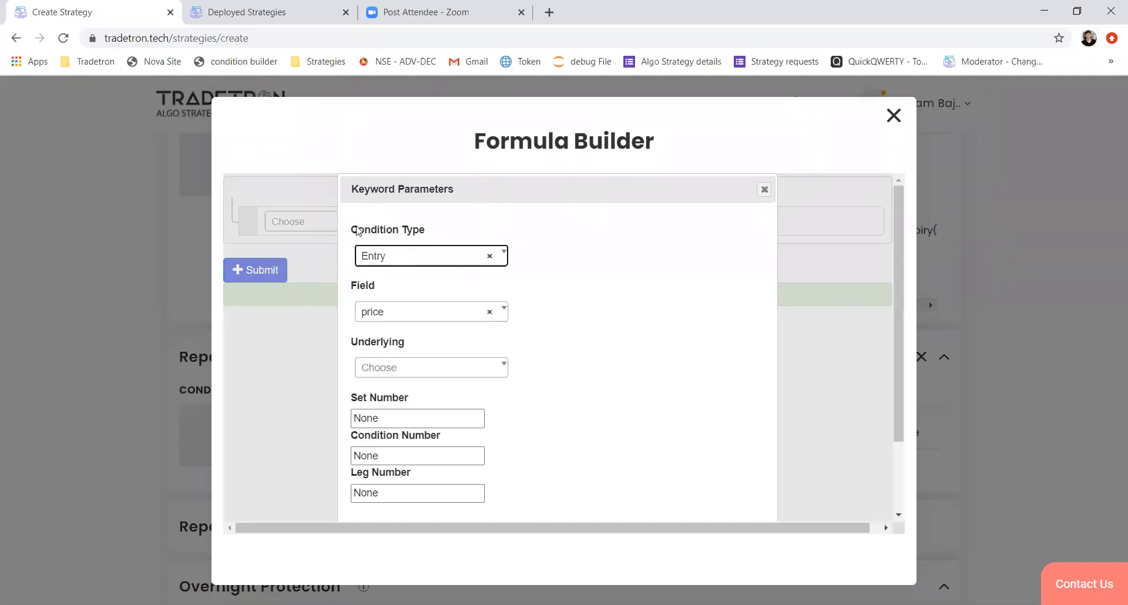
- Choose strike as the Traded Instrument field and NIFTY 50 as the underlying for the Put's formula
key(Tab)
key(Return)
key(Down)
key(Return)
key(Tab)
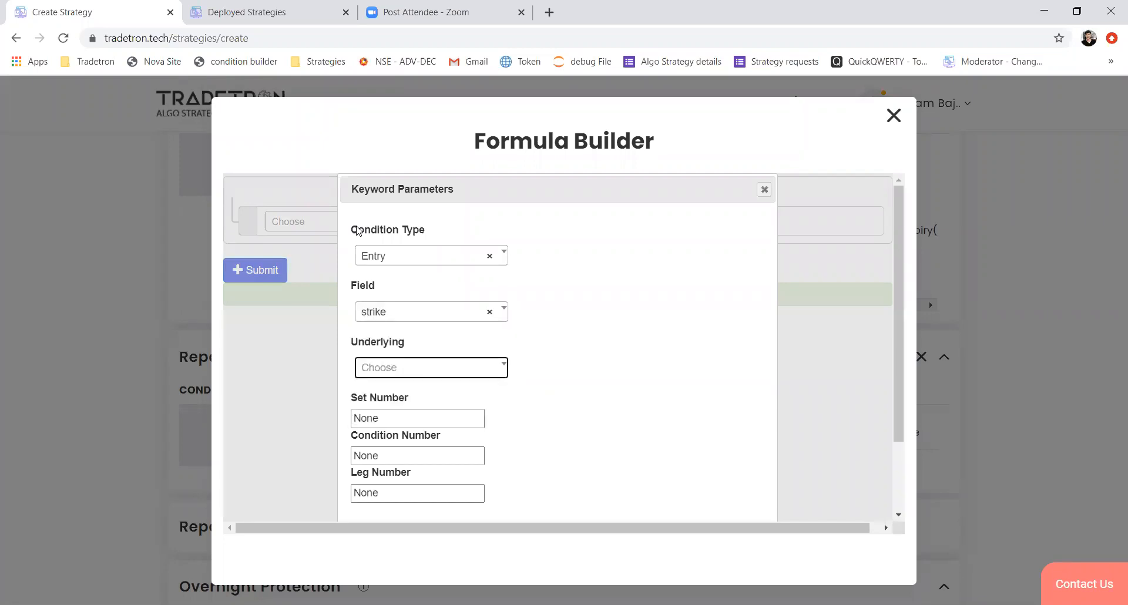
key(Return)
text(nifty)
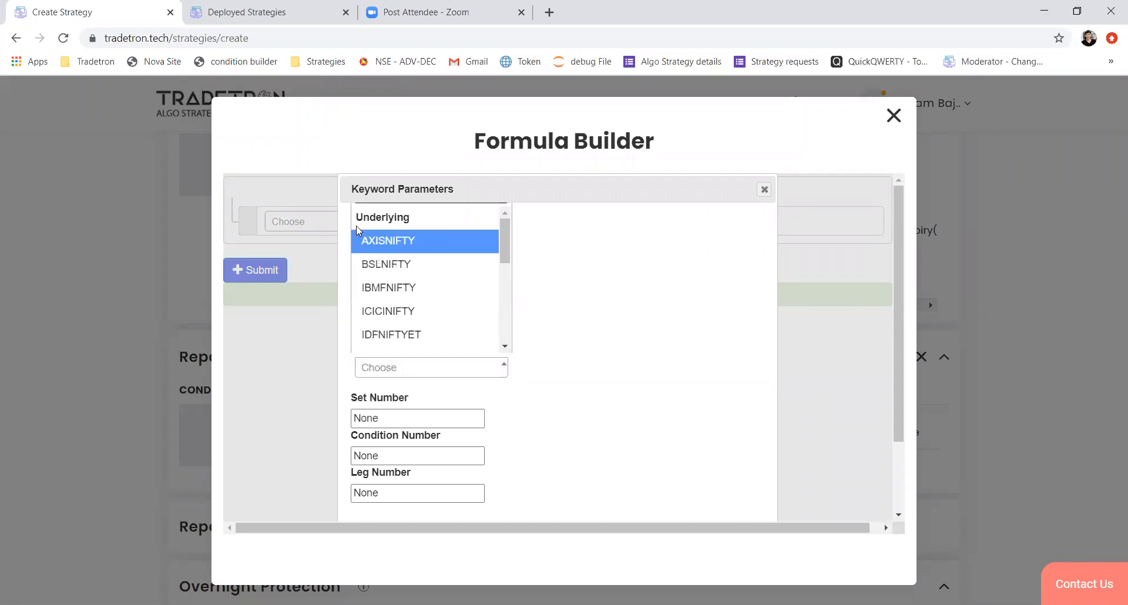
key(Return)
- Set the Traded Instrument's set number to 1, condition number to 1 and leg number to 2, and accept the parameters
key(Tab)
text(1)
key(Tab)
text(1)
key(Tab)
text(2)
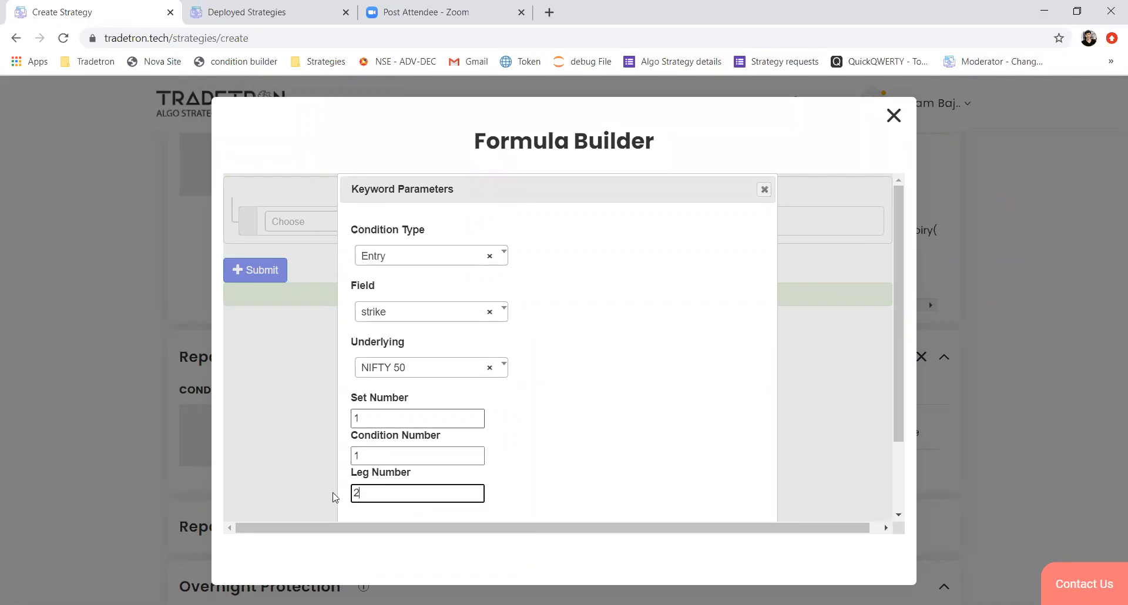
drag(362, 493, 348, 495)
scroll(565, 372, down, 3)
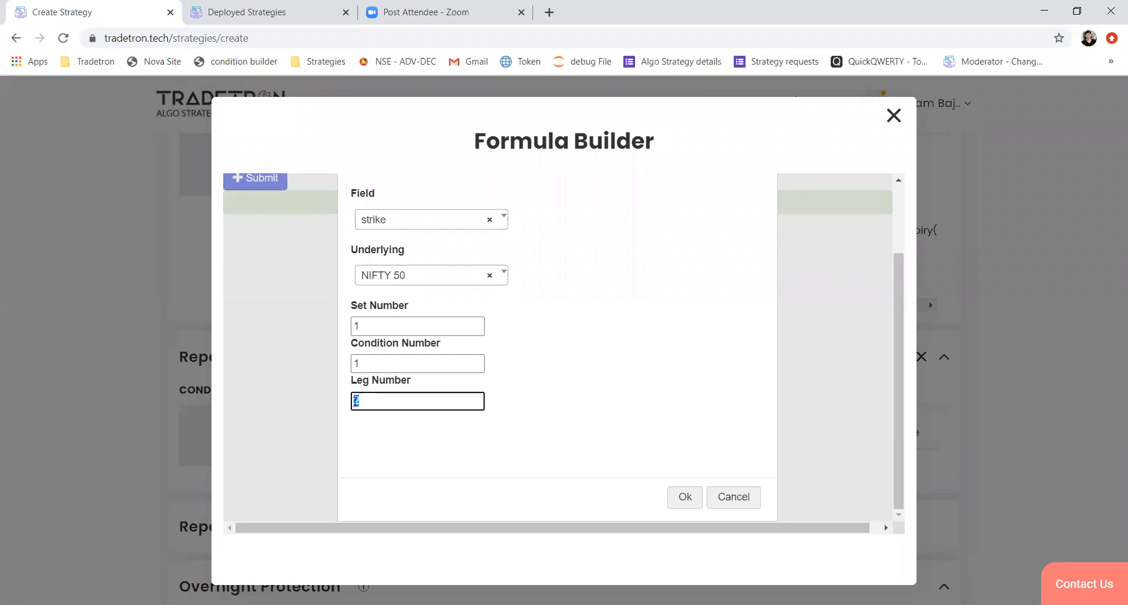
click(685, 497)
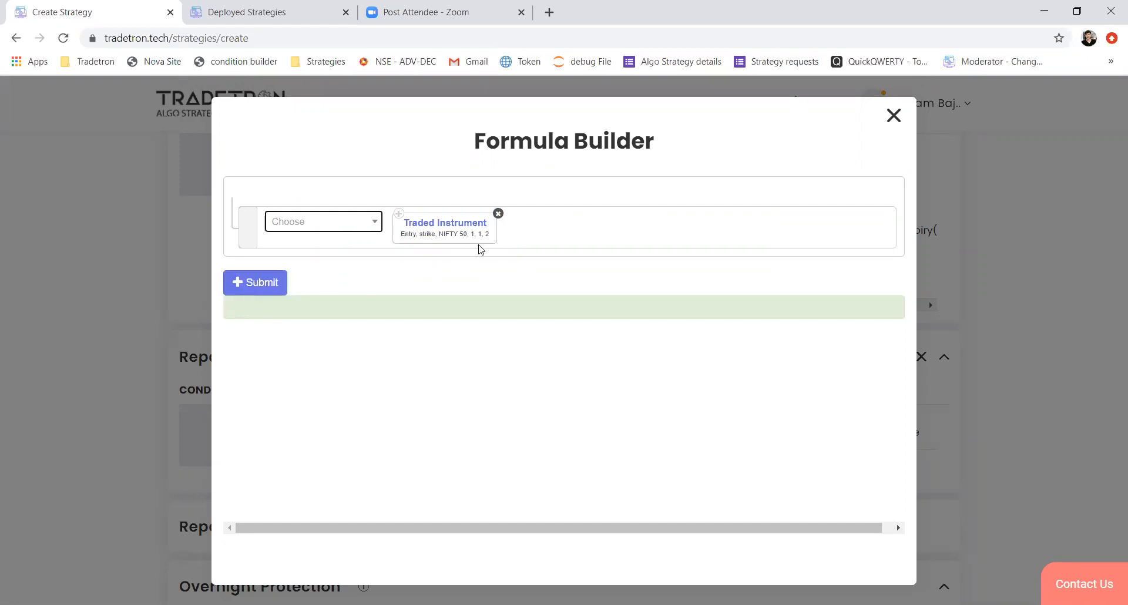
- Submit the Put's strike formula, add the Buy Put position to the repair block and close the position builder
click(260, 290)
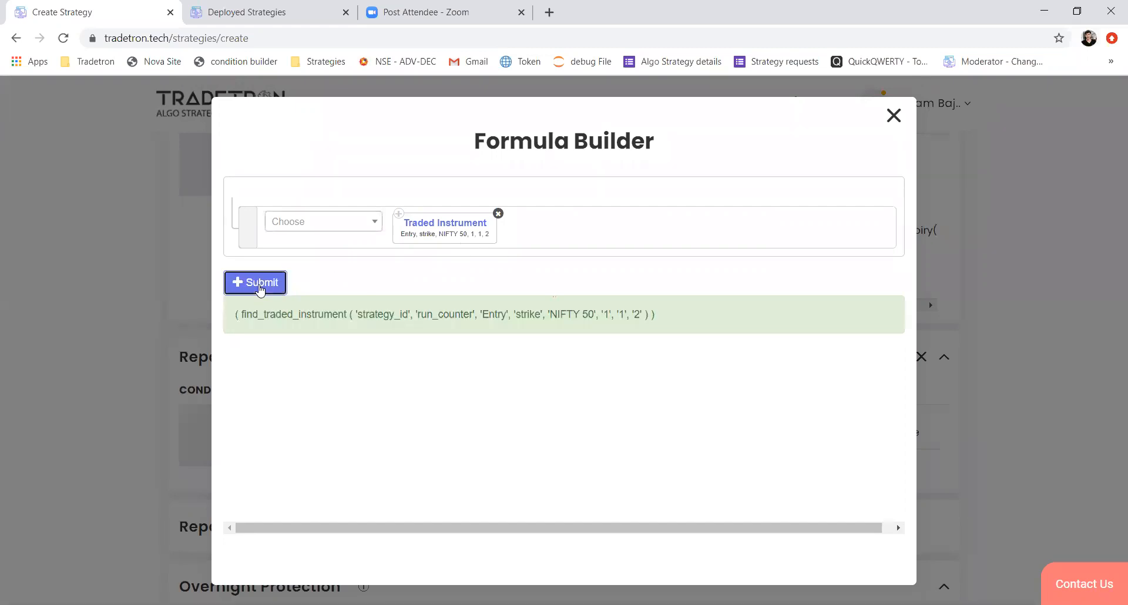
click(894, 116)
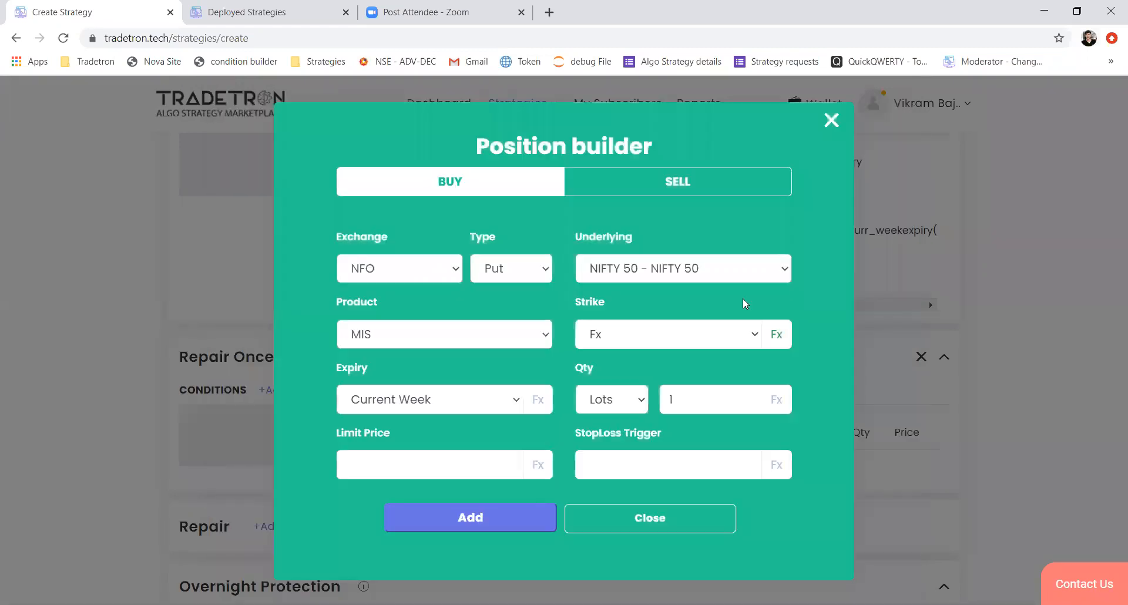
click(434, 518)
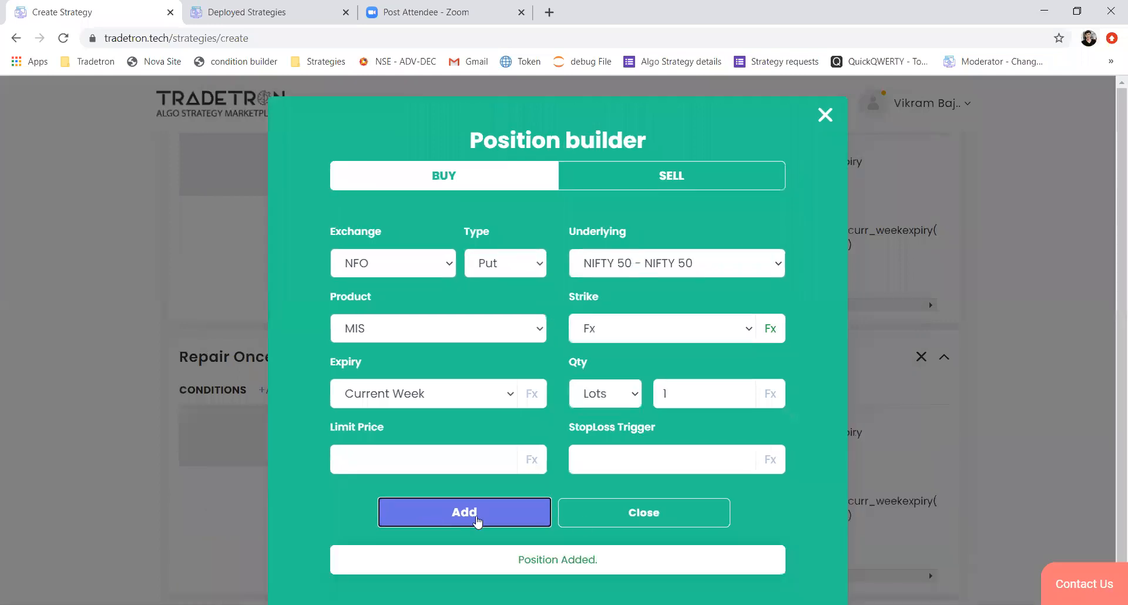
click(595, 521)
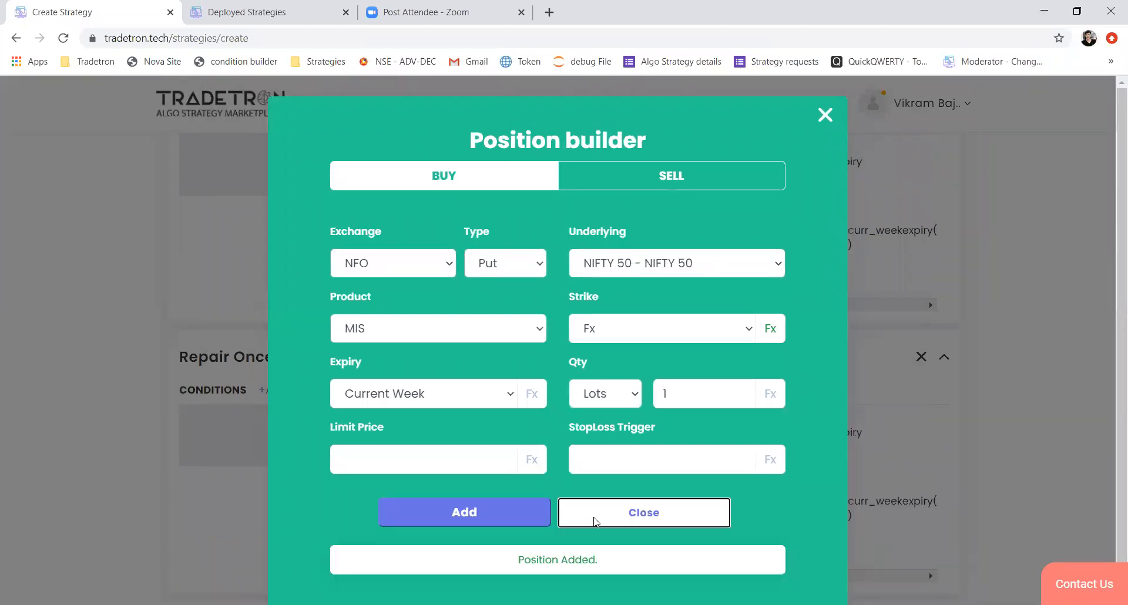
click(595, 521)
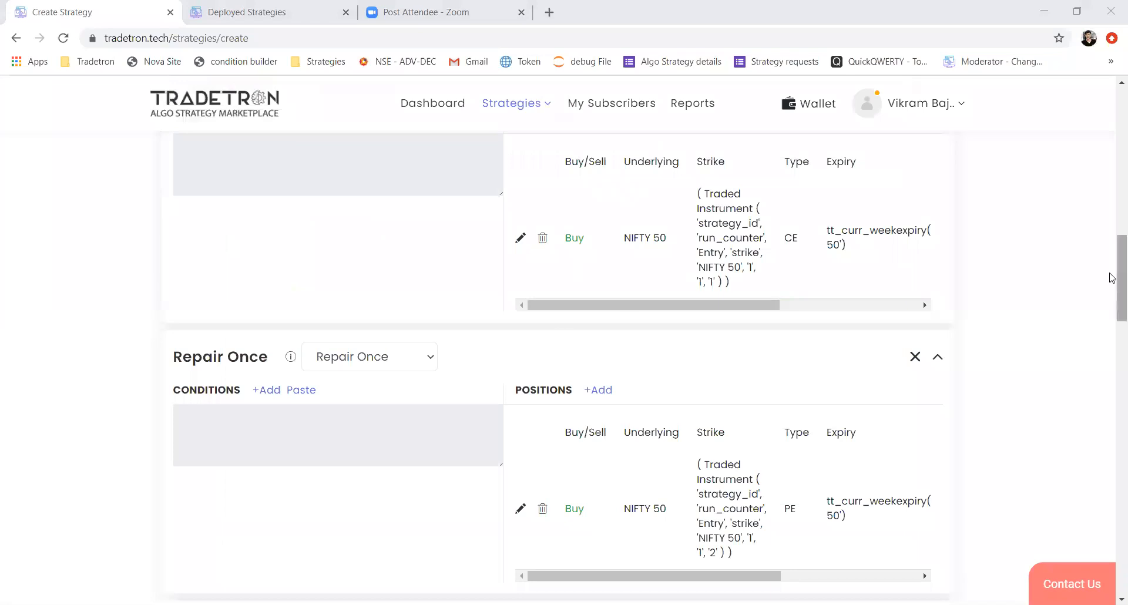
- Reopen the Buy Call position in the first Repair Once block for editing and review its Limit Price and StopLoss Trigger fields
scroll(1111, 264, up, 3)
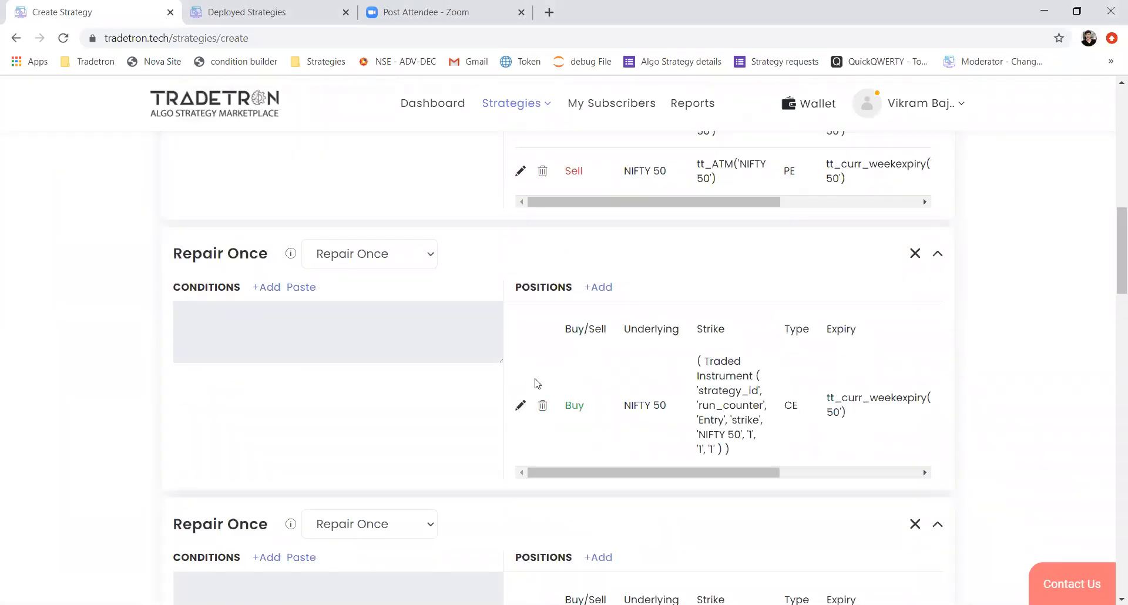
click(521, 406)
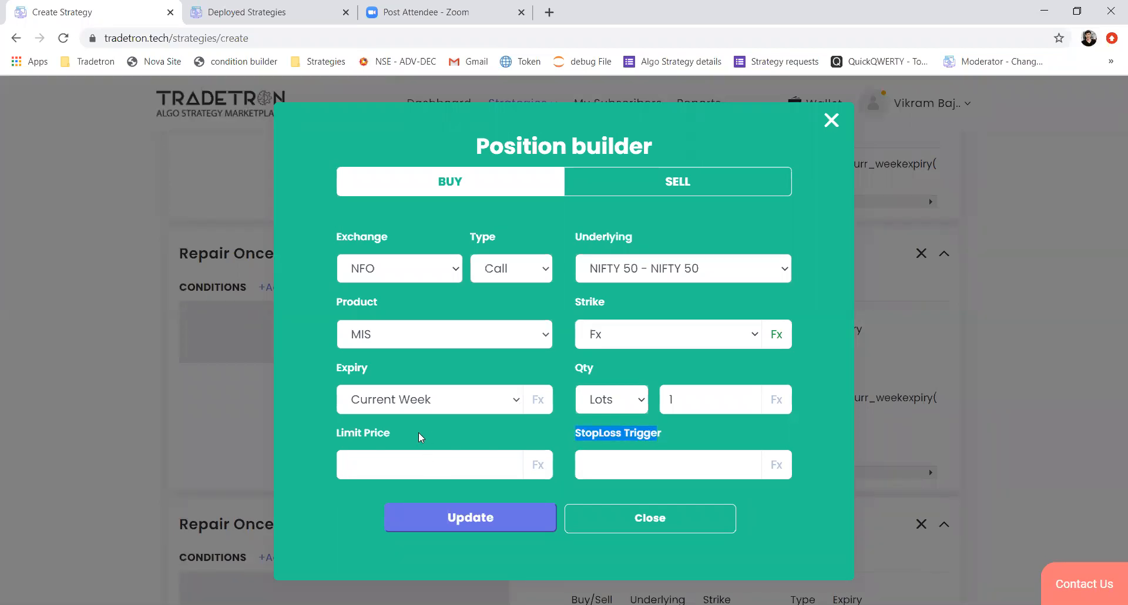
drag(418, 432, 377, 438)
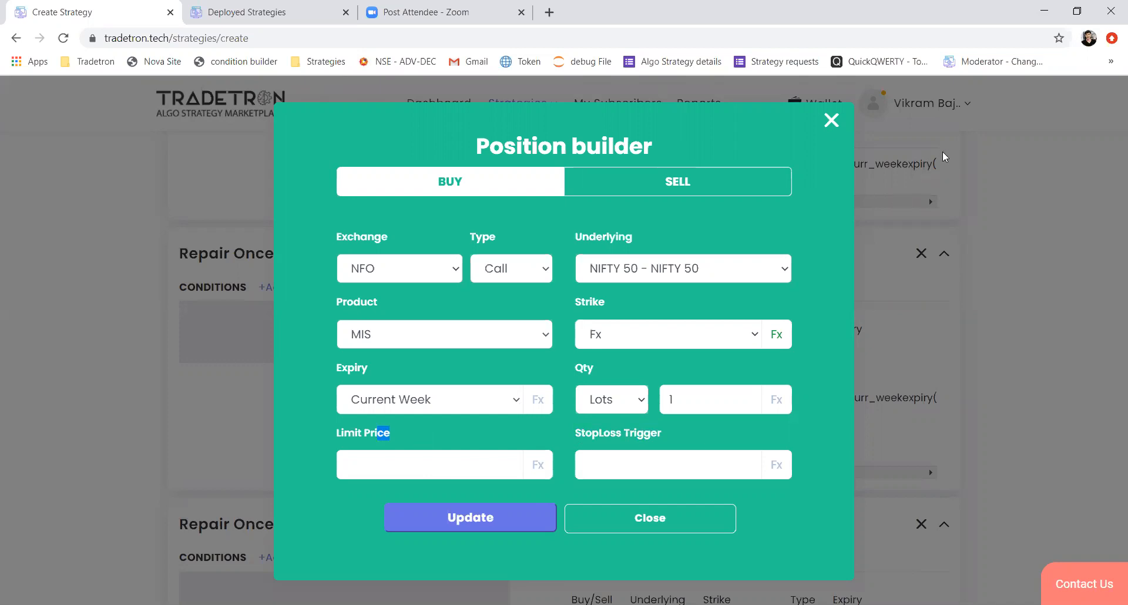
click(698, 437)
drag(584, 434, 666, 432)
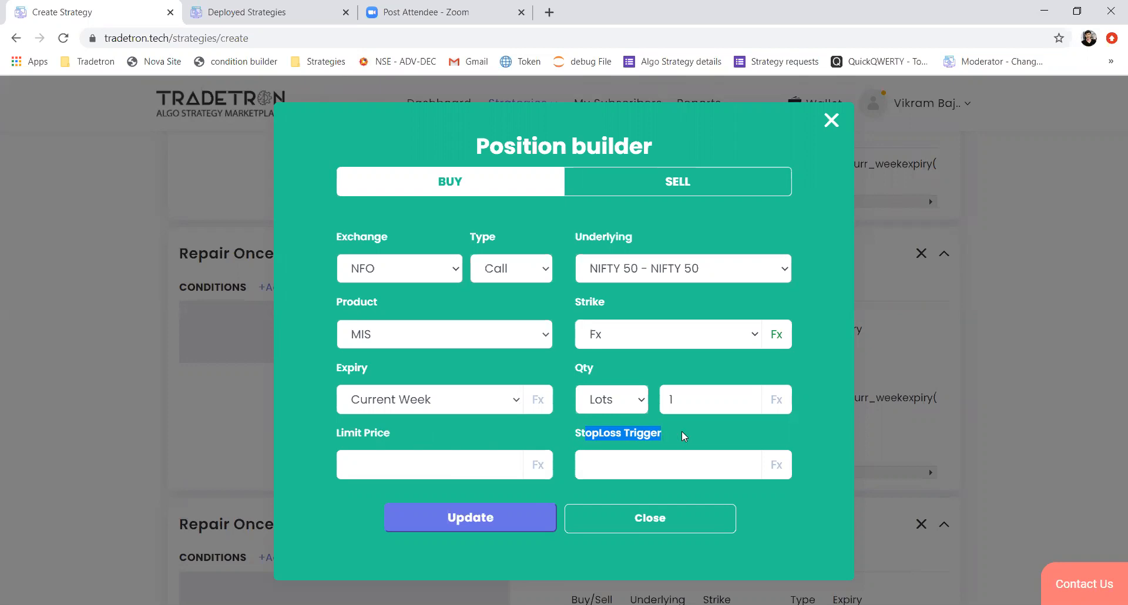
click(724, 437)
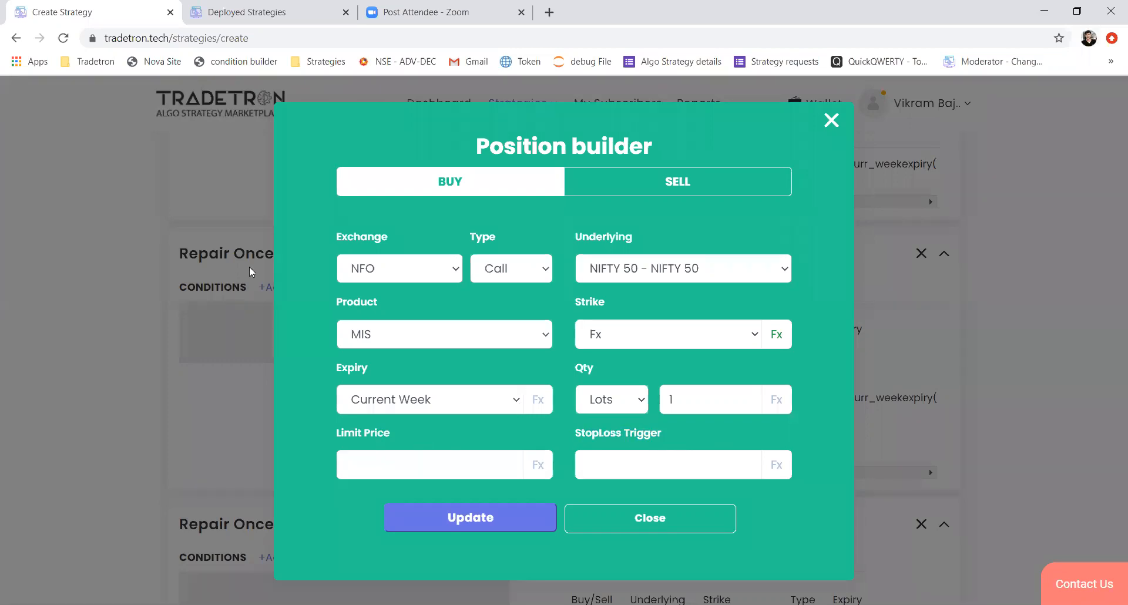
- Open the formula builder for the Call position's StopLoss Trigger and start the formula with the Round keyword
click(776, 472)
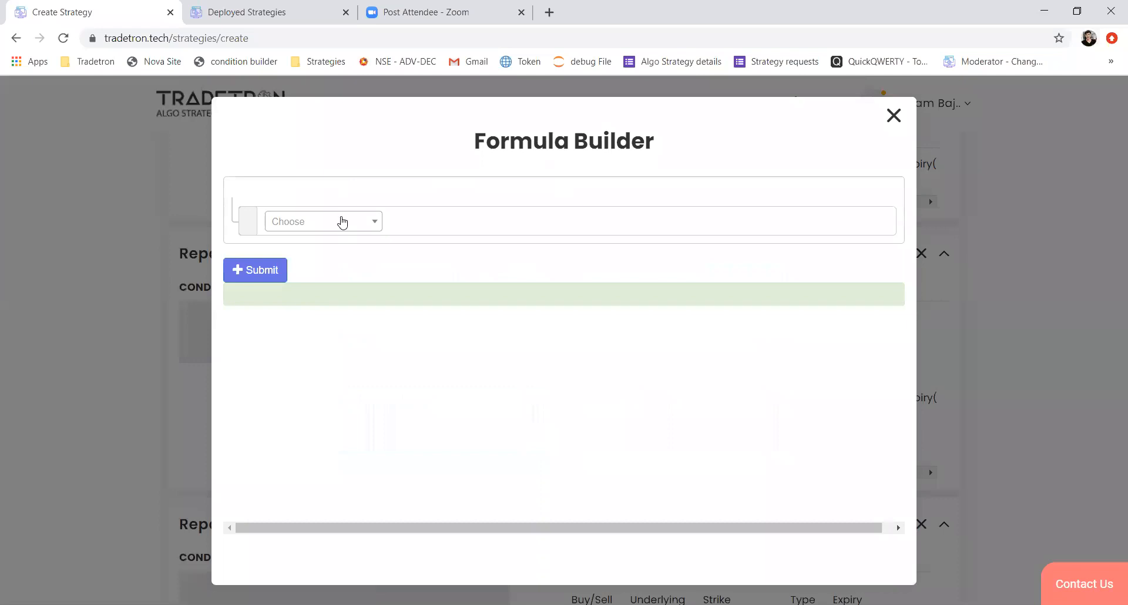
click(342, 222)
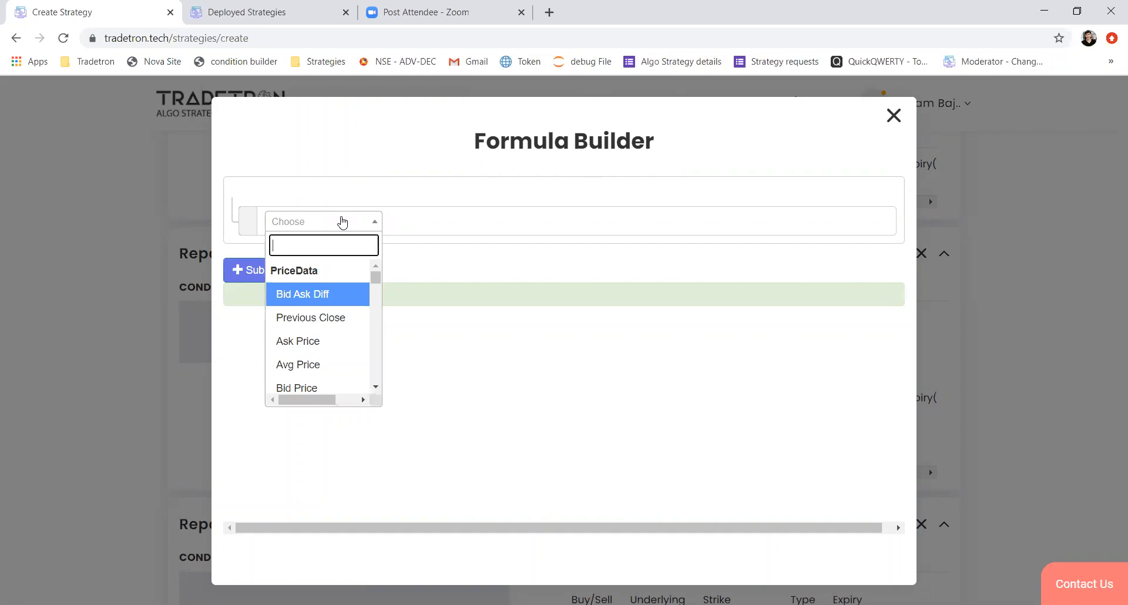
text(ro)
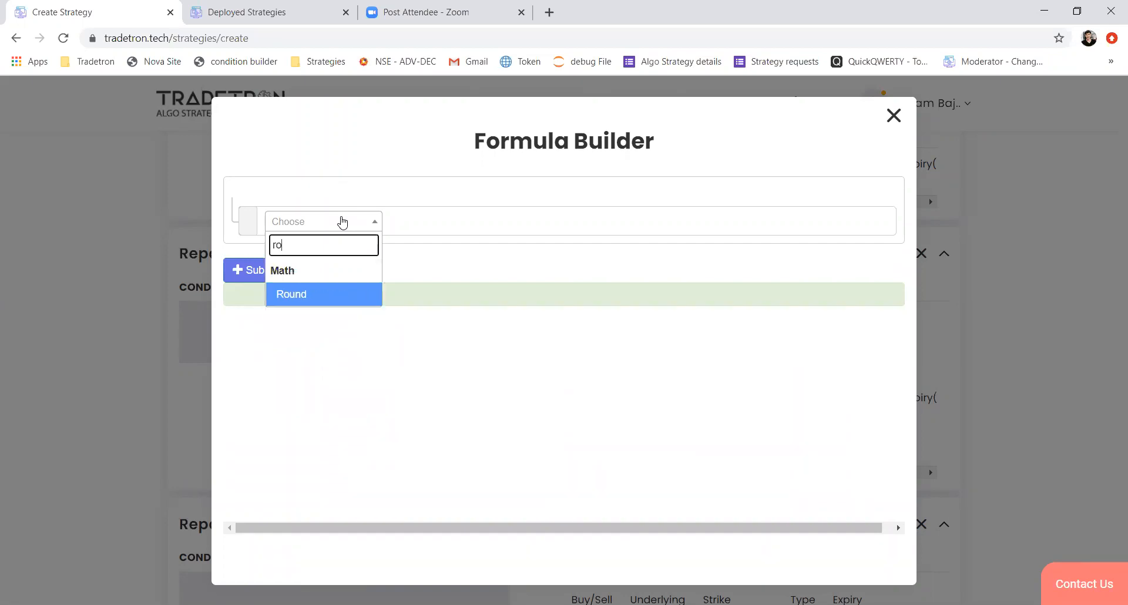
key(Return)
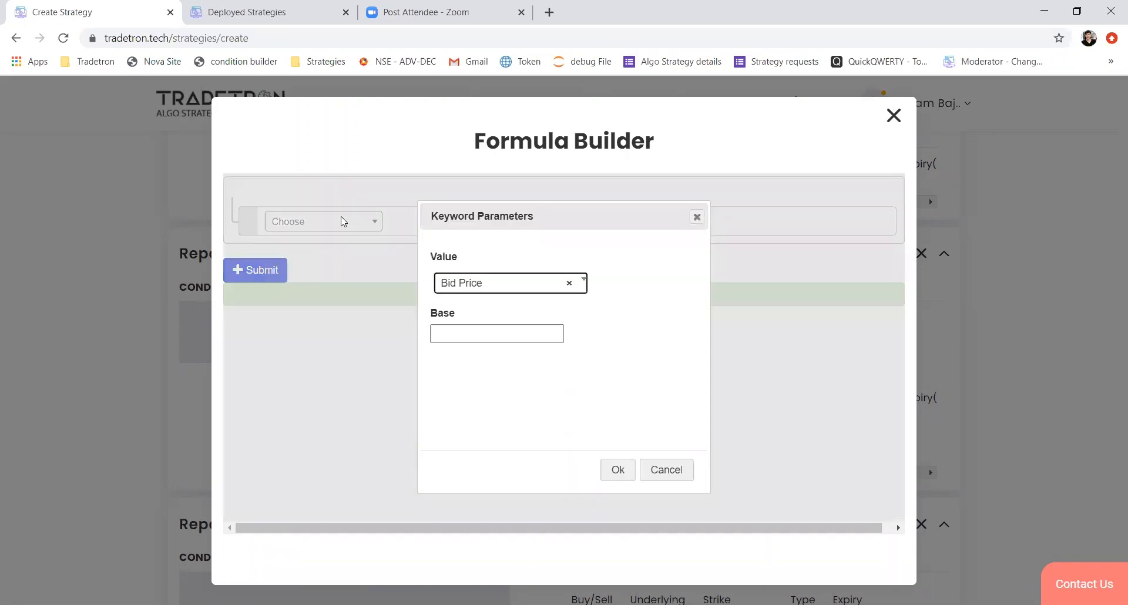
- Set the Round keyword's value to Math Operation with a base of 0.05 and accept the parameters
text(0.05)
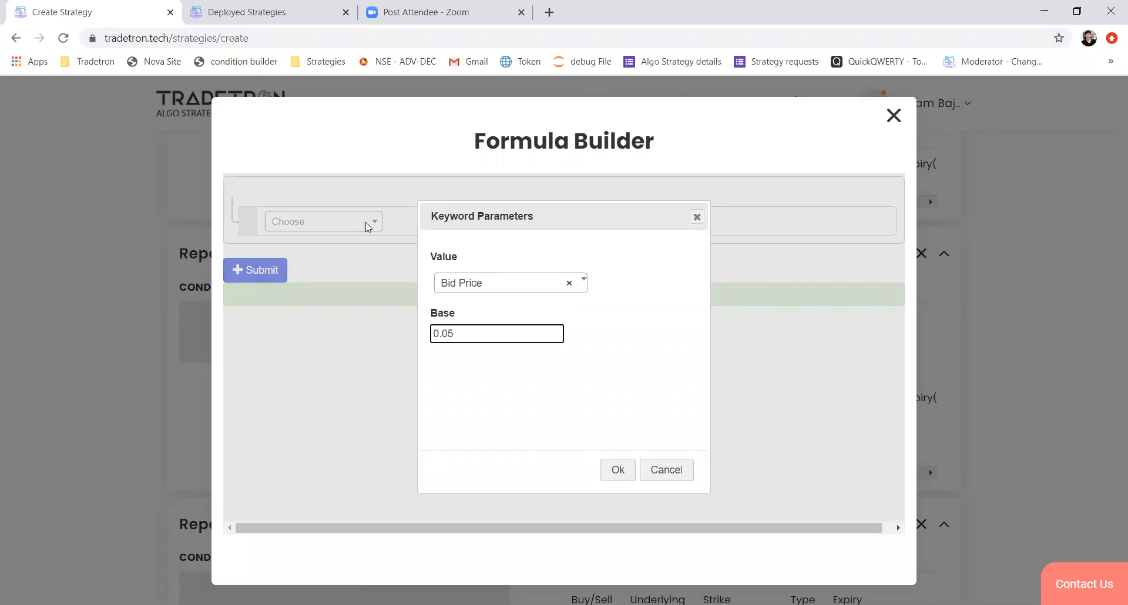
drag(458, 334, 435, 334)
click(452, 334)
drag(461, 333, 424, 336)
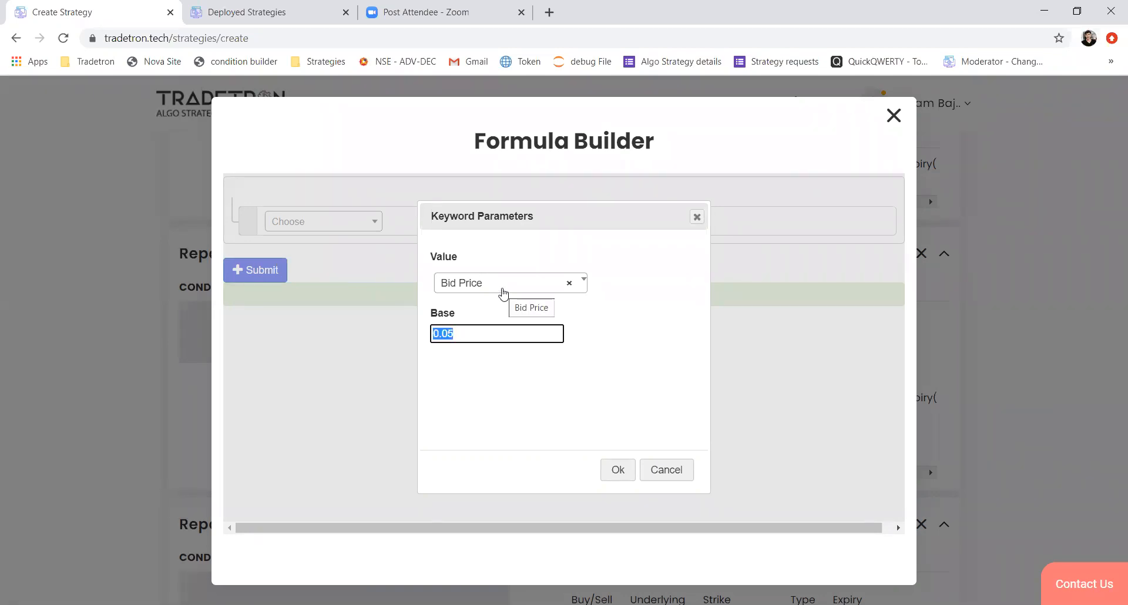
click(465, 337)
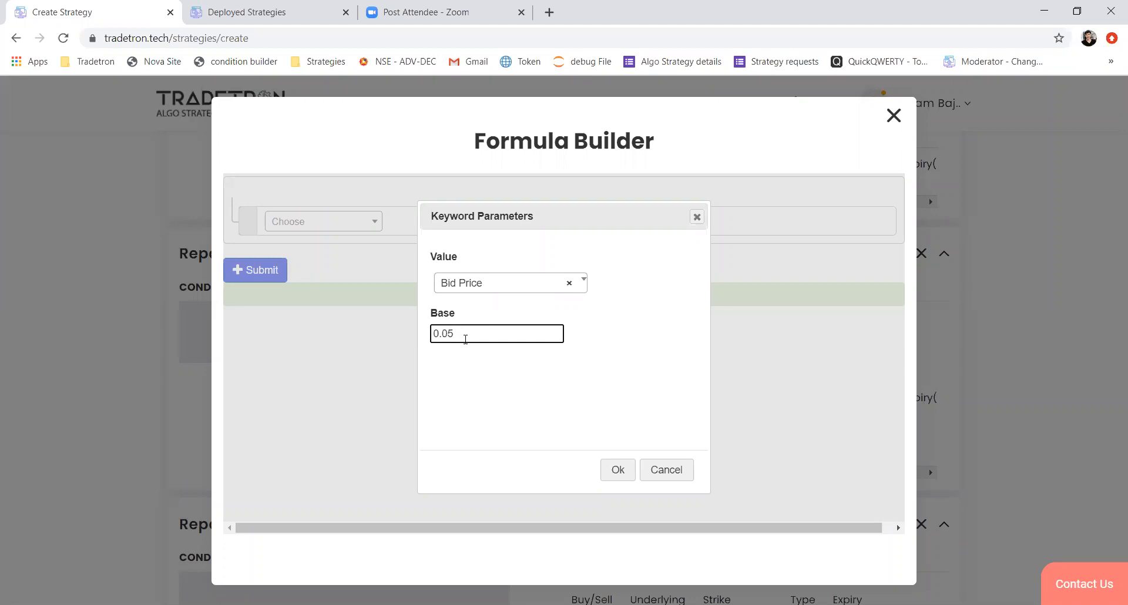
click(483, 283)
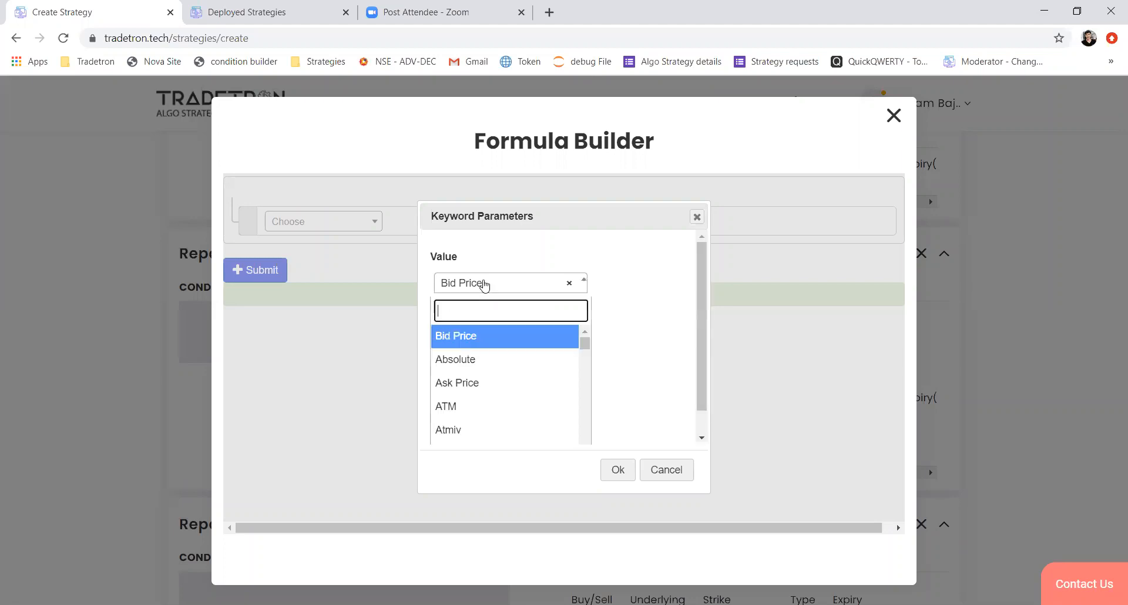
text(math)
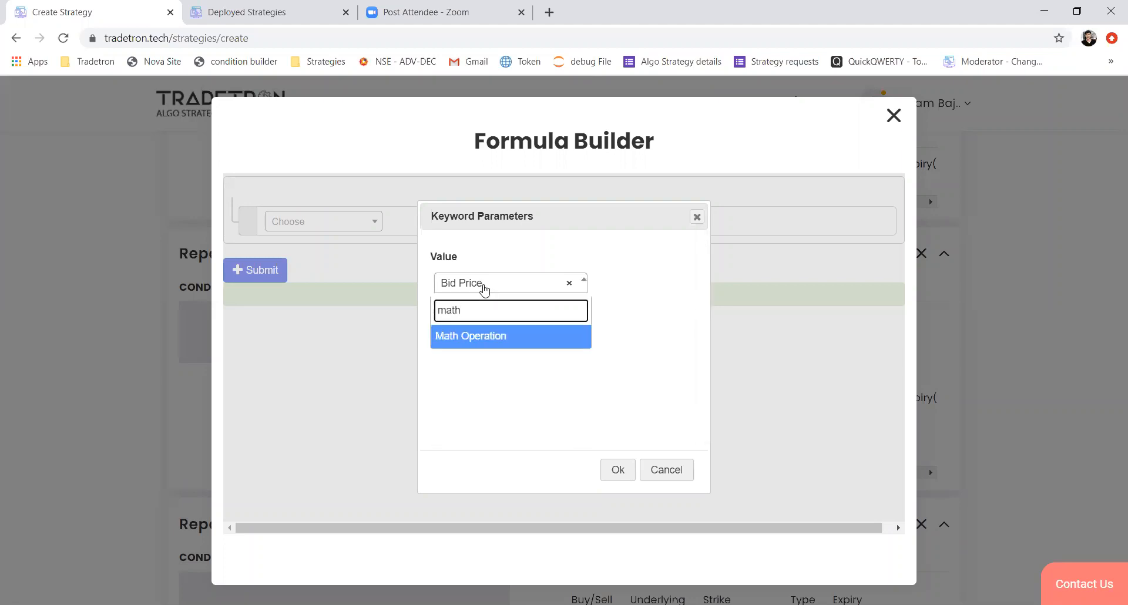
click(482, 339)
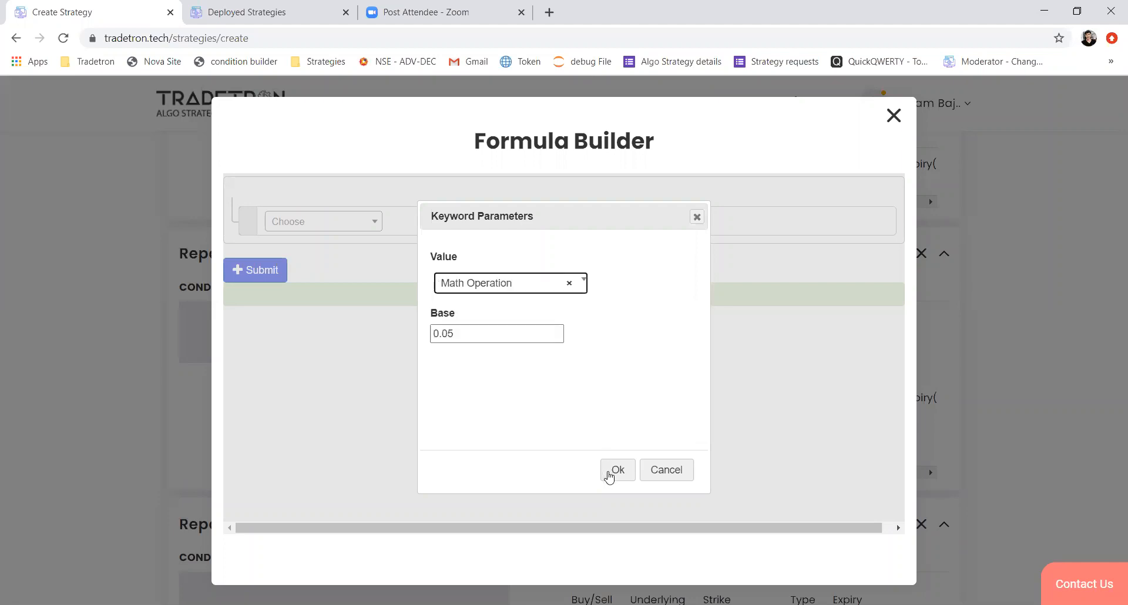
click(614, 472)
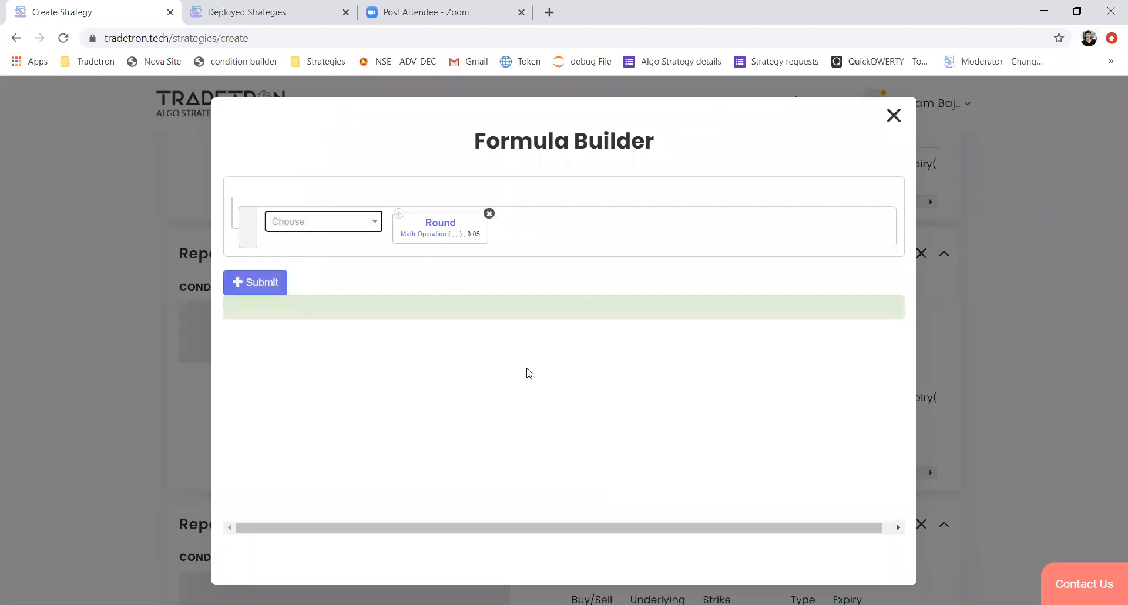
- Configure the Math Operation to multiply (*) a Traded Instrument as Number 1 by a Number as Number 2
click(423, 238)
click(461, 394)
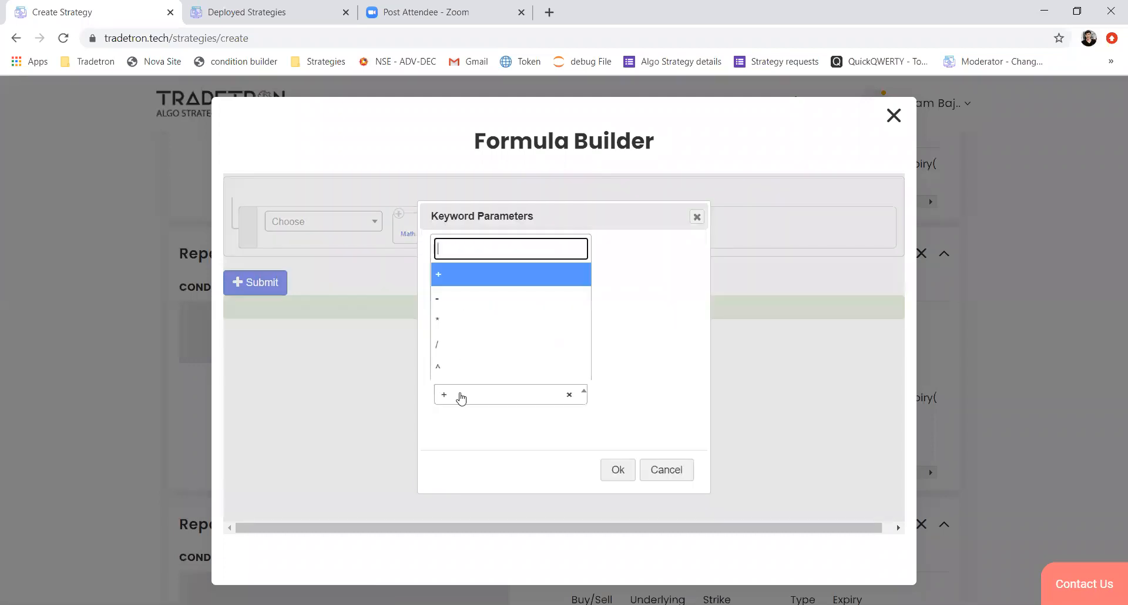
click(464, 324)
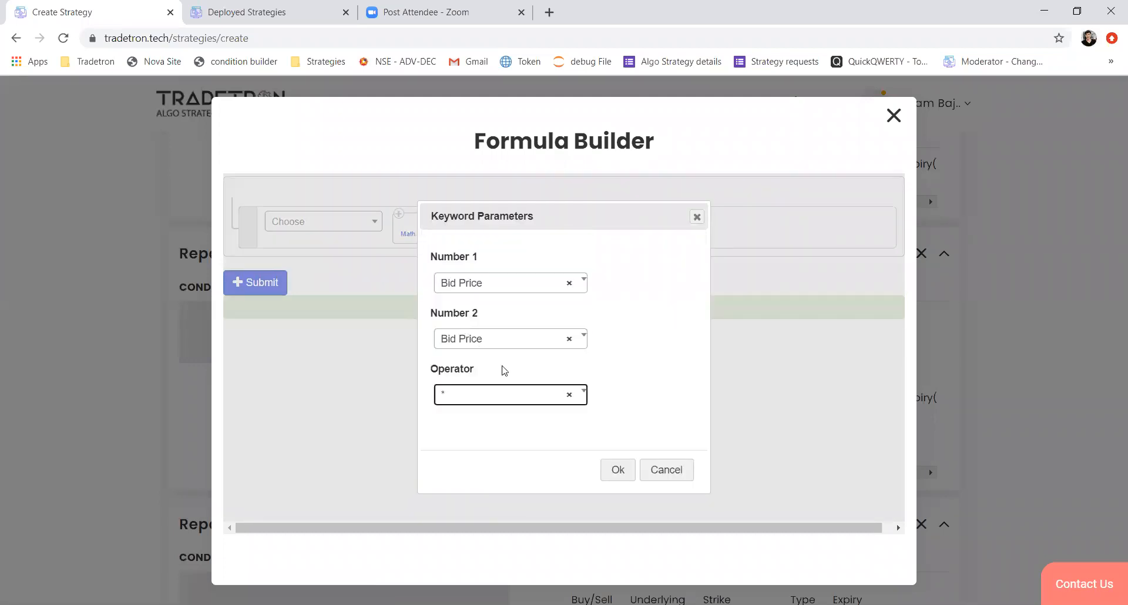
click(525, 350)
text(numb)
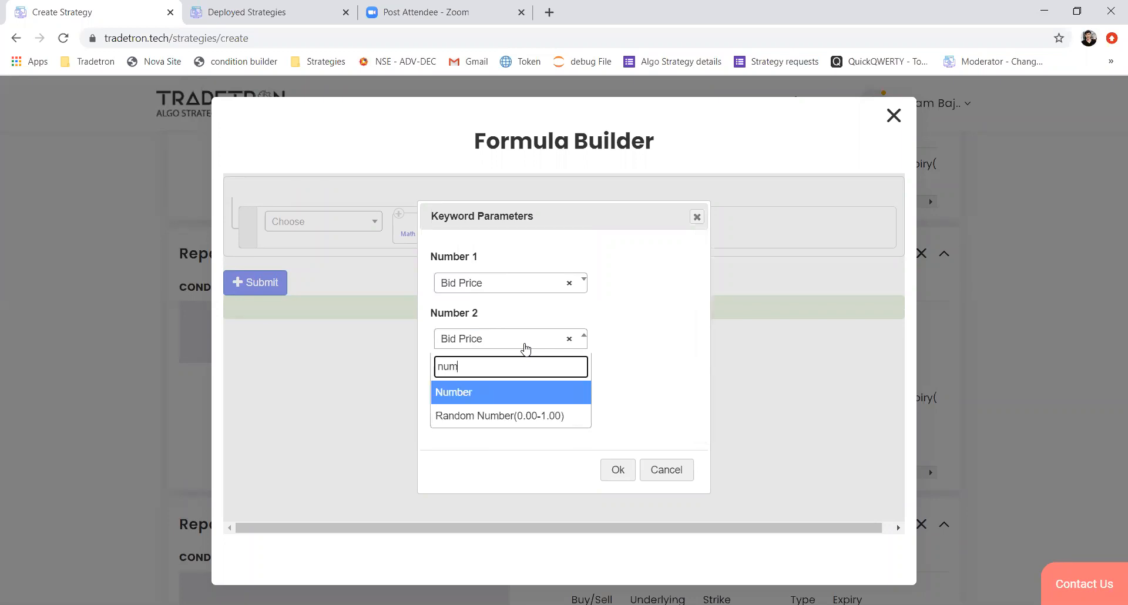
key(Return)
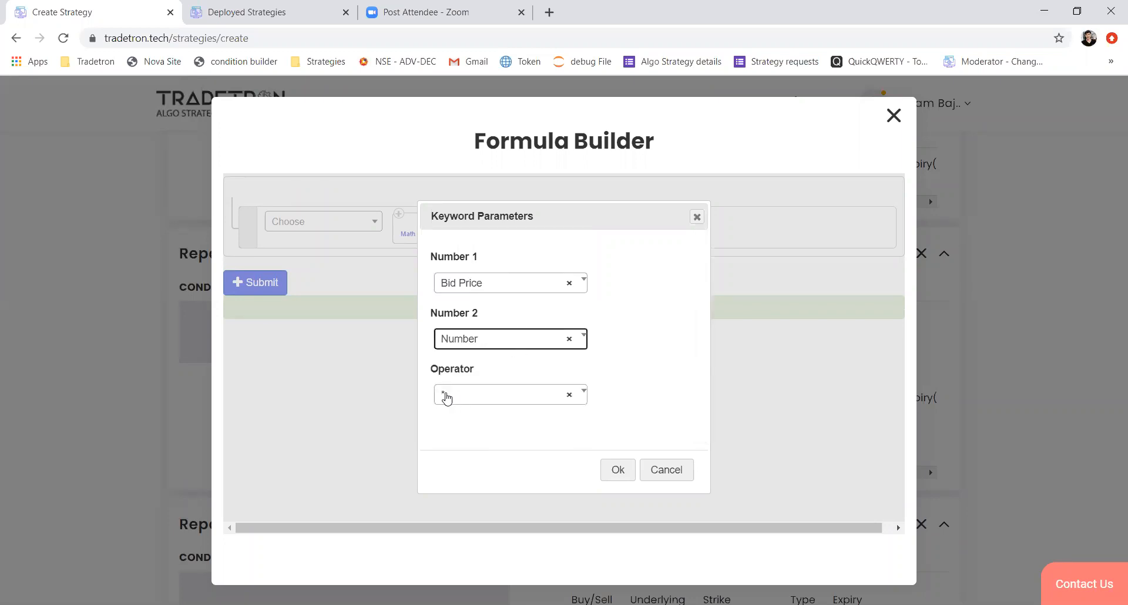
click(499, 289)
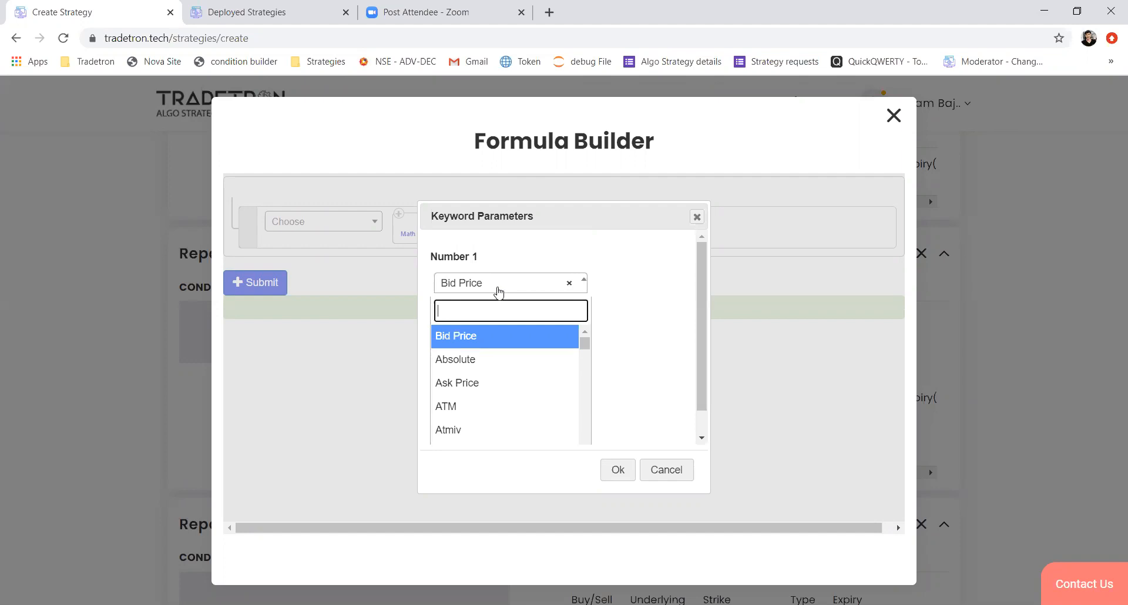
text(trad)
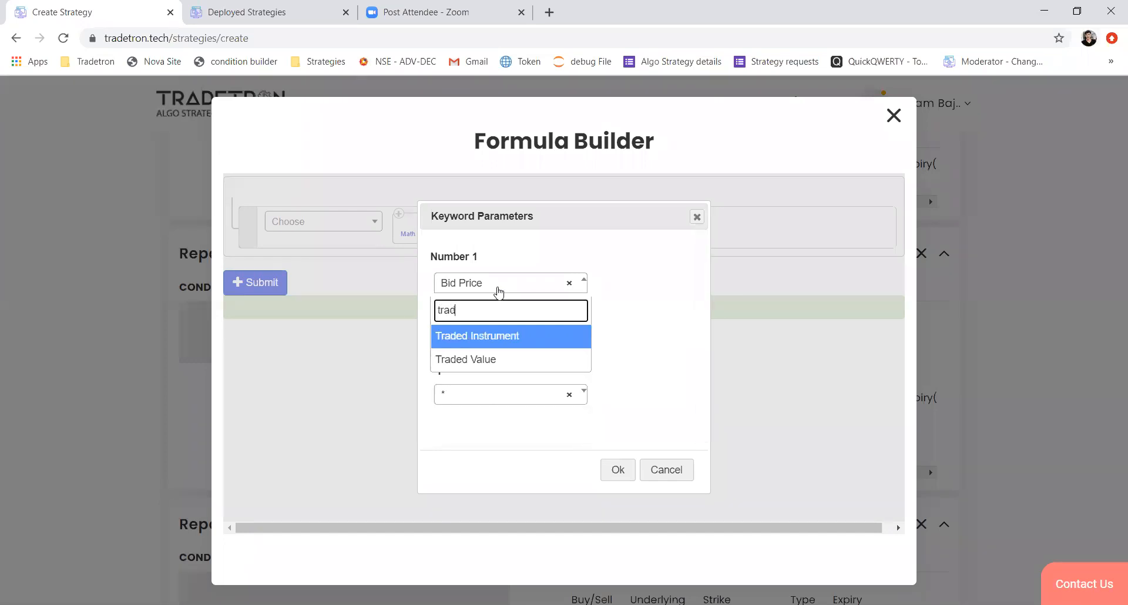
key(Return)
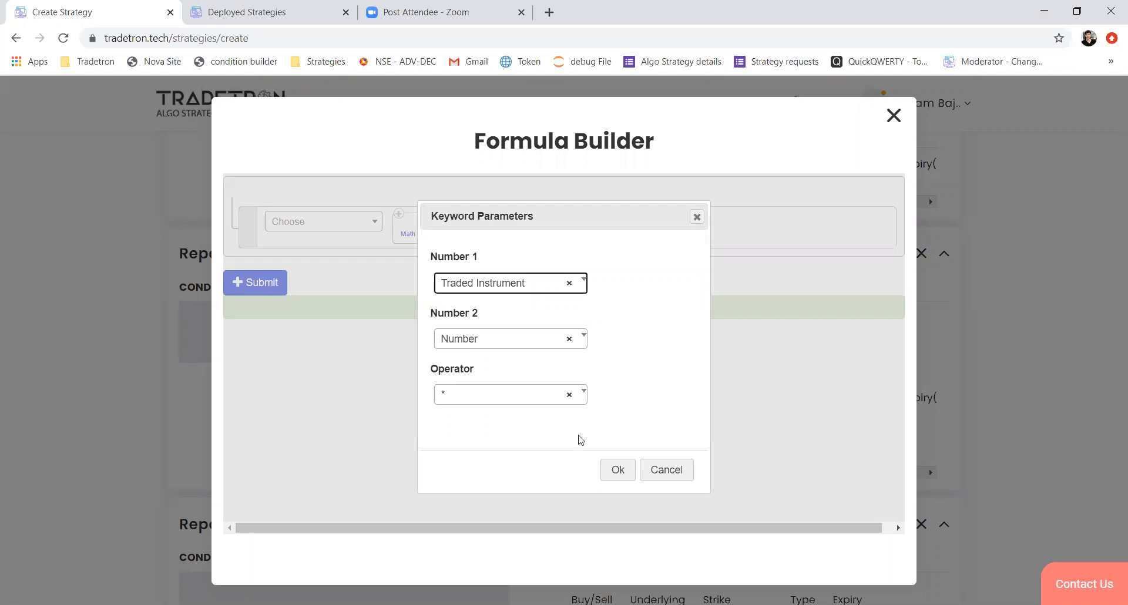
click(623, 476)
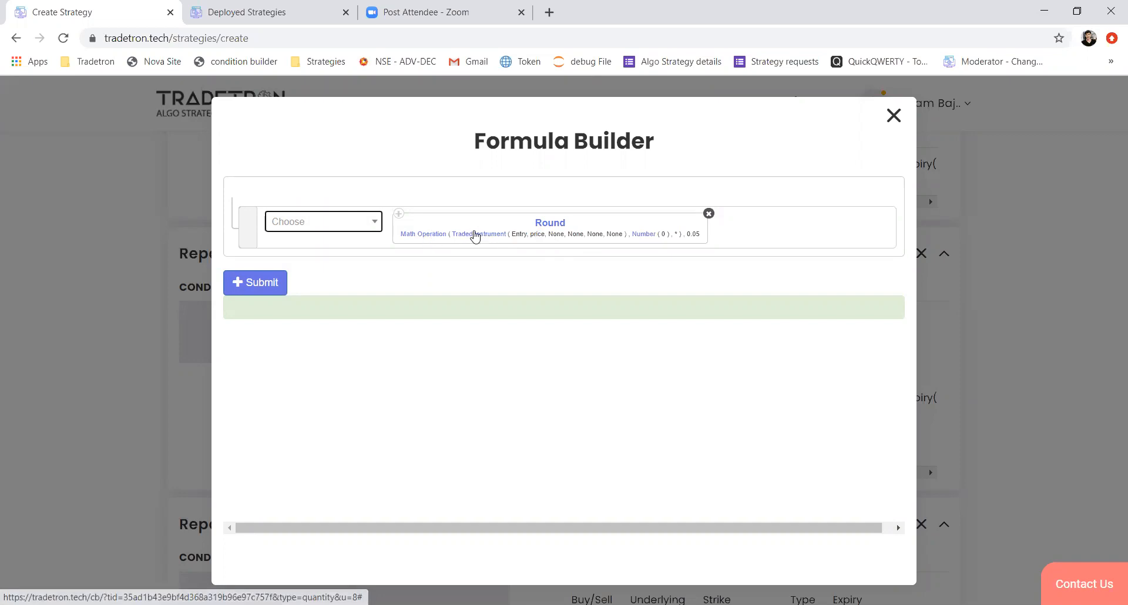
- Reopen the Math Operation's parameters, reselect the * operator and accept them
click(435, 241)
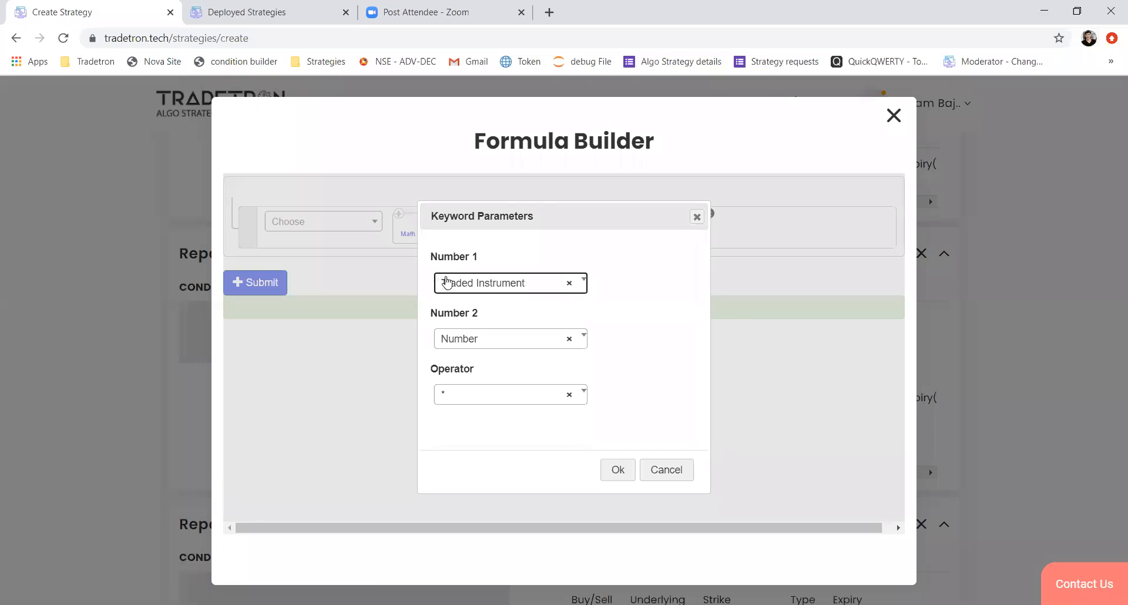
click(449, 397)
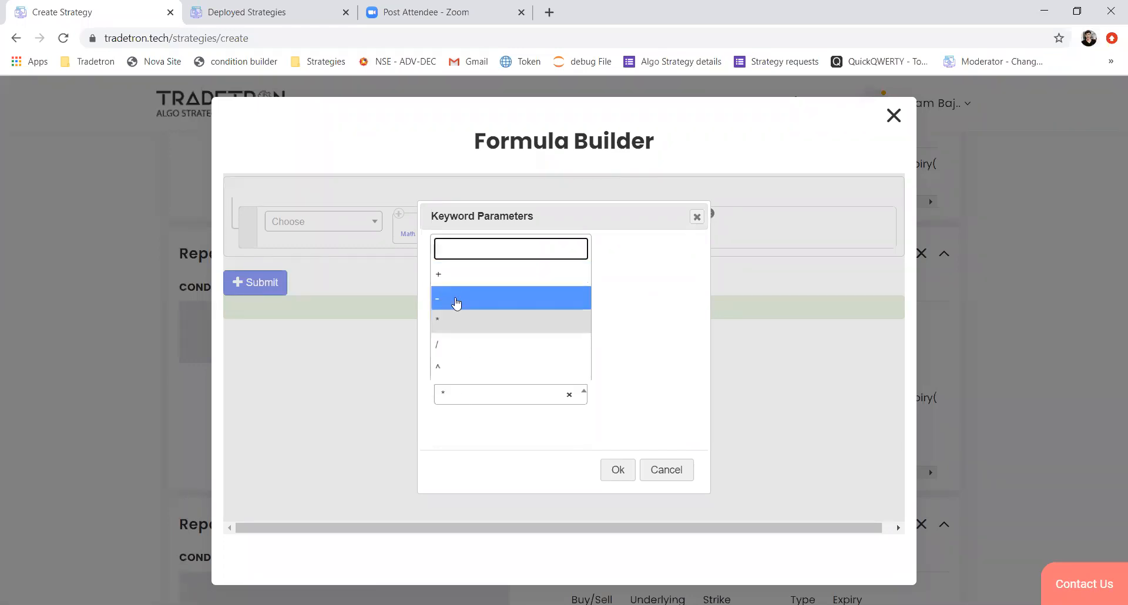
click(452, 321)
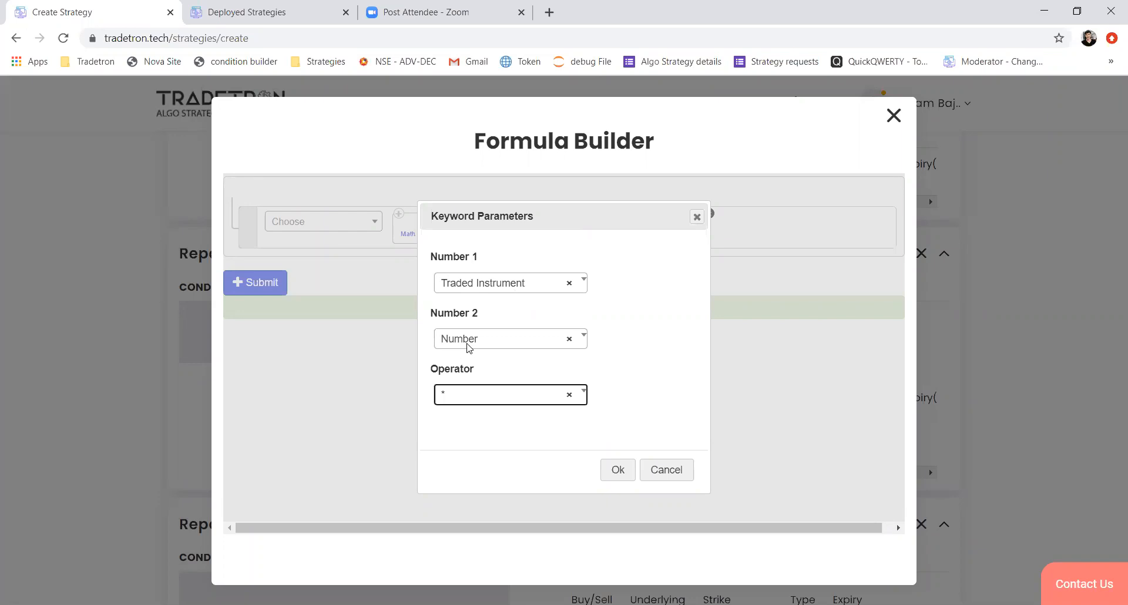
click(614, 472)
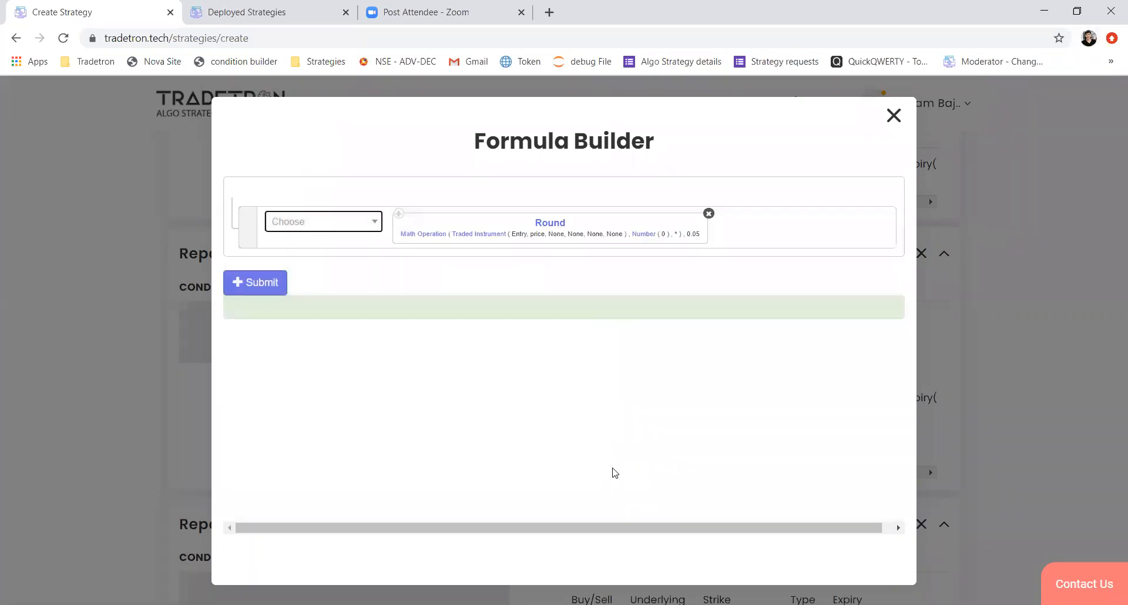
- Set the Number parameter inside the Math Operation to 1.4
click(646, 239)
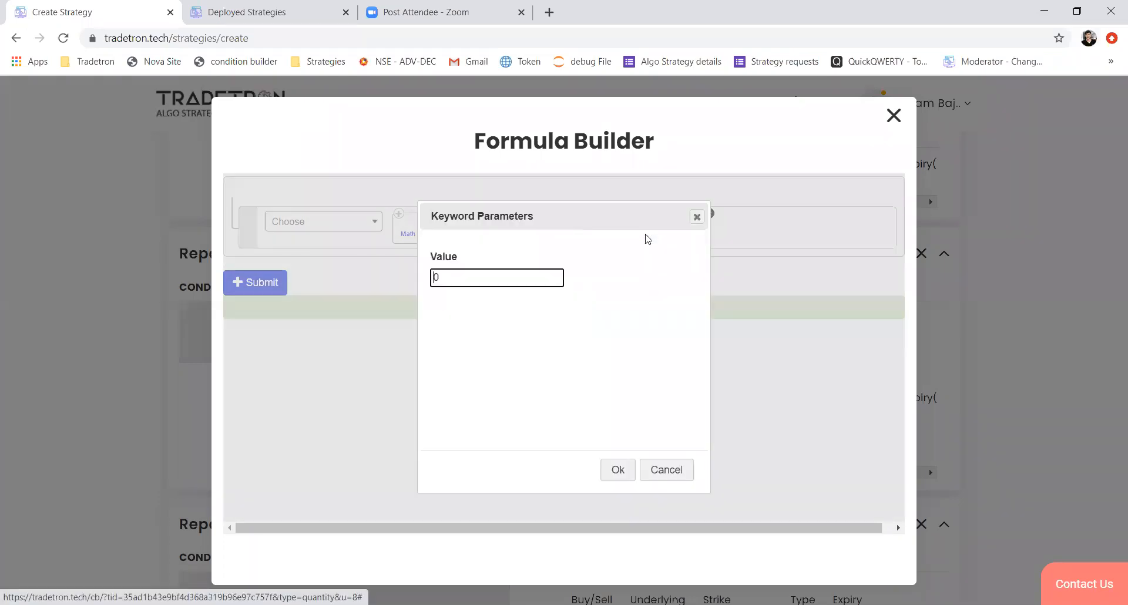
double_click(432, 279)
text(1.4)
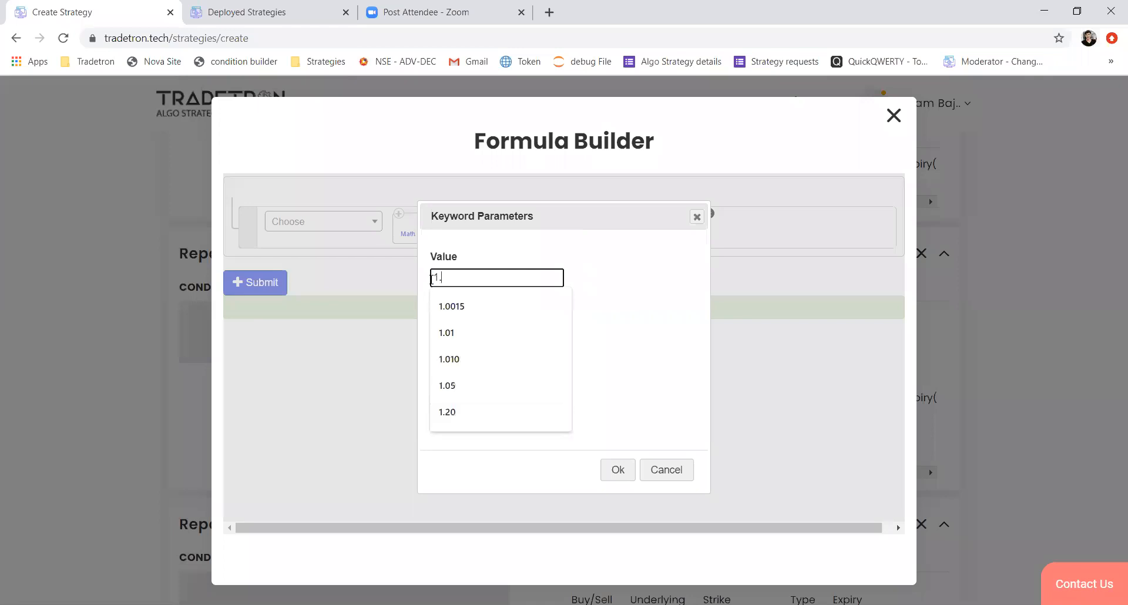
click(616, 481)
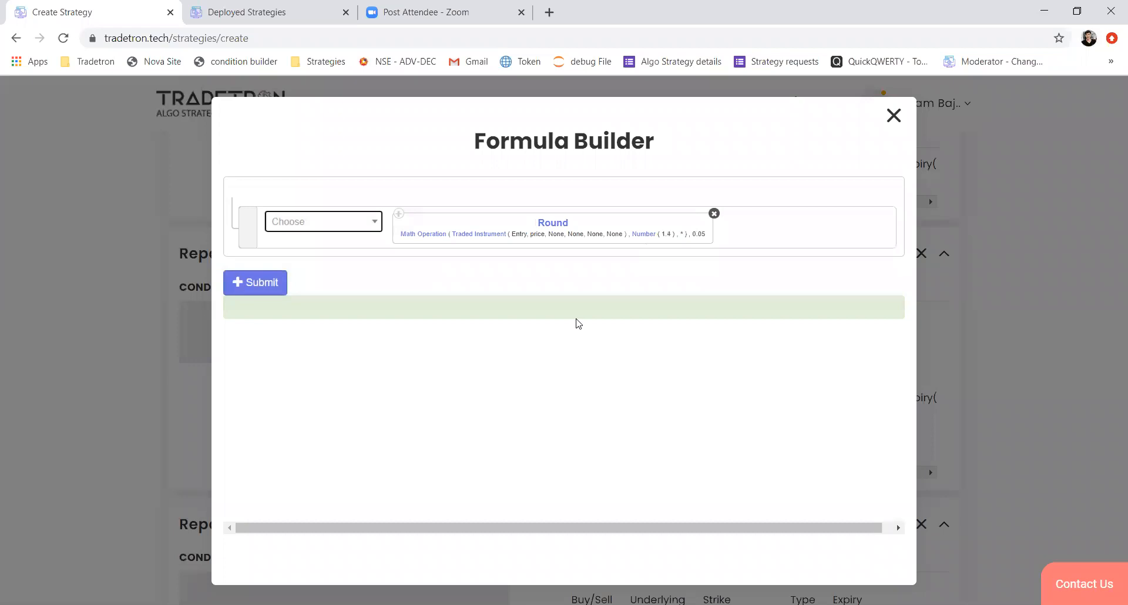
- Set the Traded Instrument's underlying to NIFTY 50 and its set, condition and leg numbers to 1, and accept the parameters
click(492, 242)
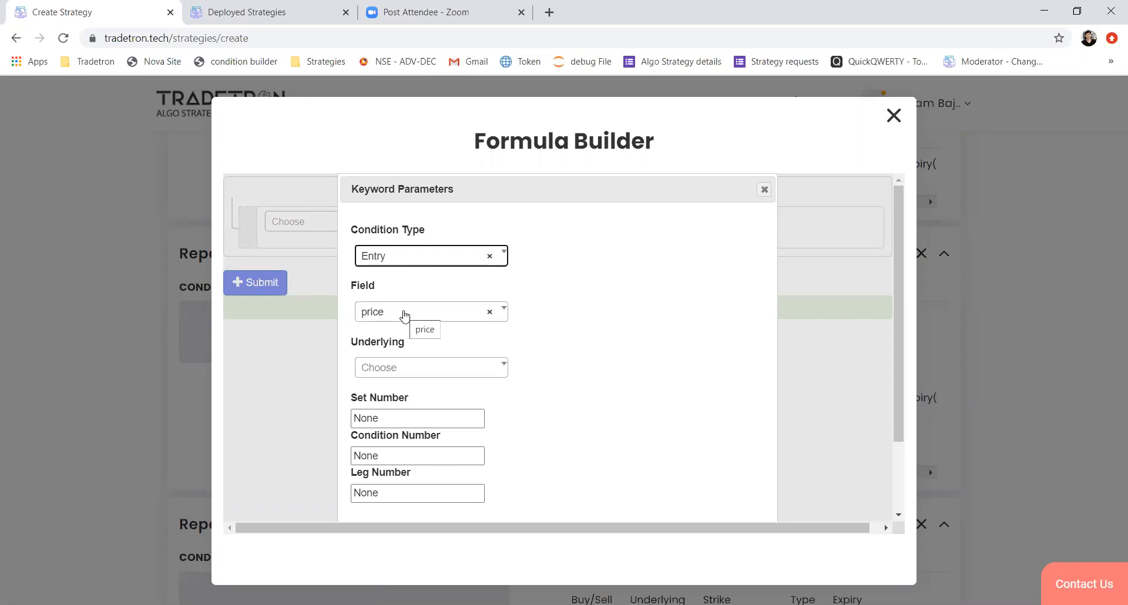
click(396, 376)
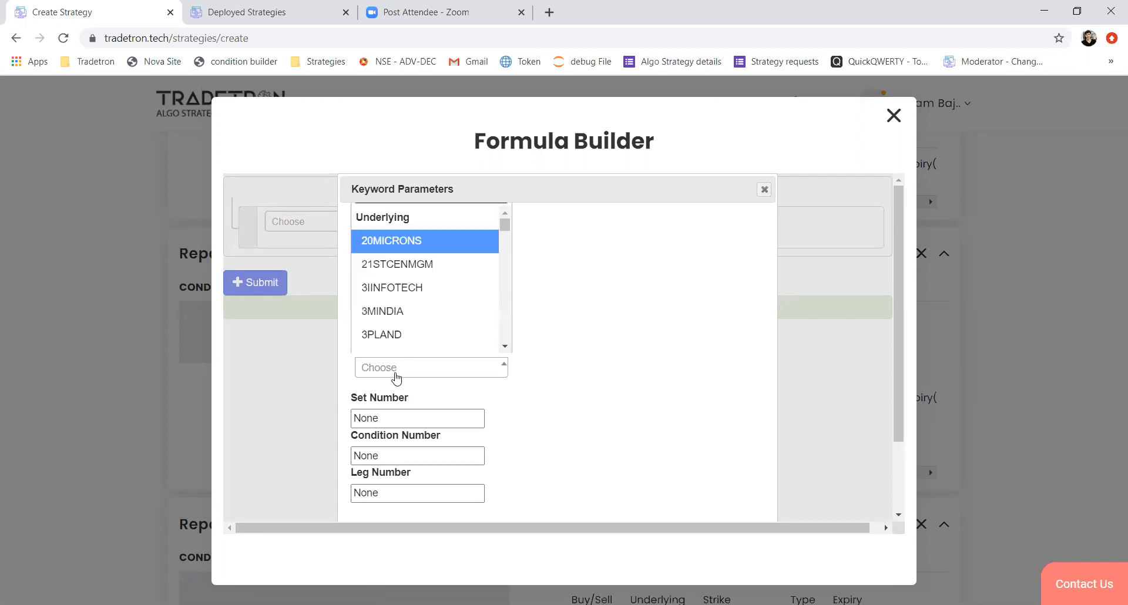
text(nifty)
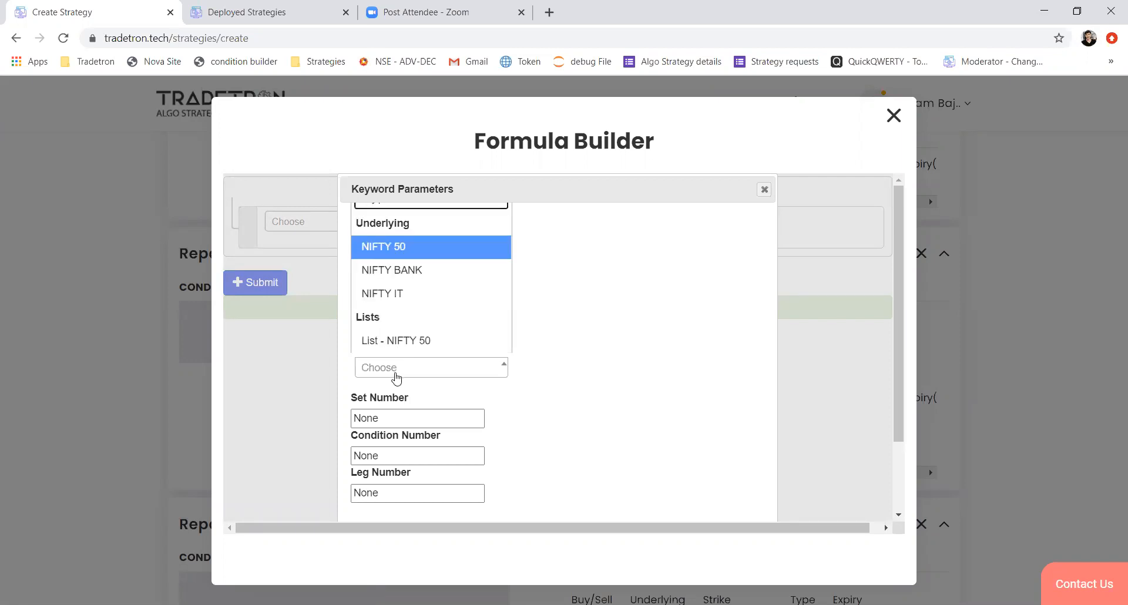
key(Return)
double_click(363, 418)
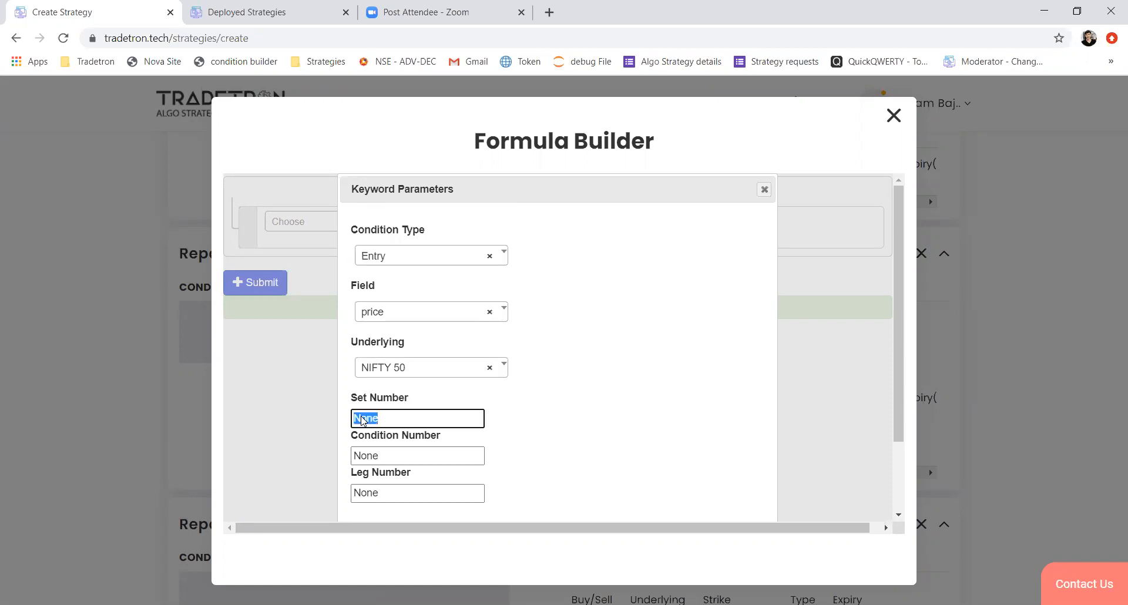
text(1)
key(Tab)
text(1)
key(Tab)
text(1)
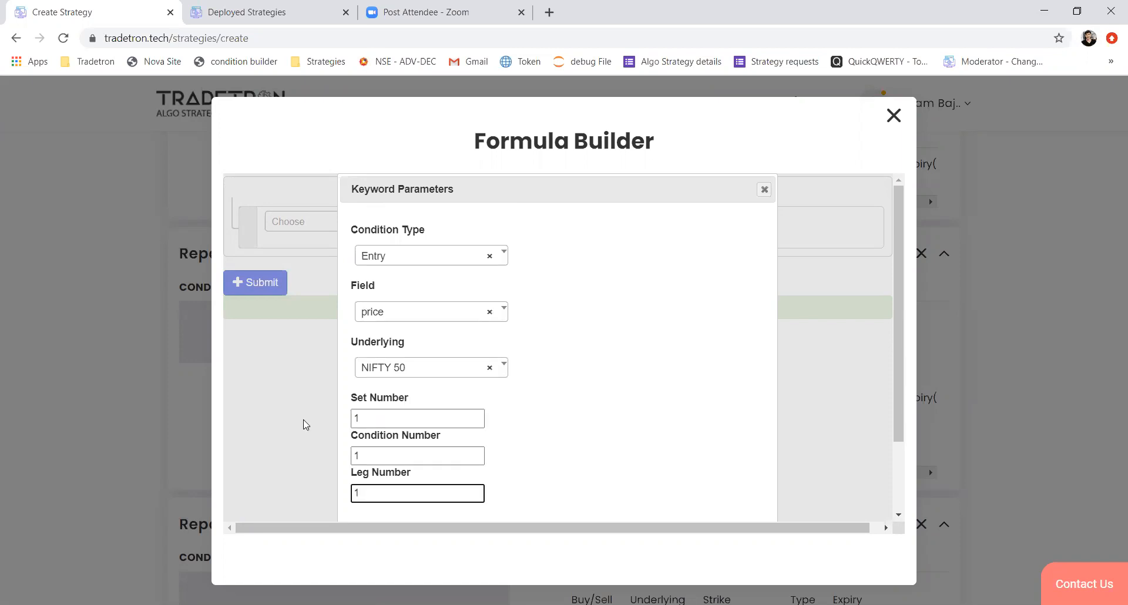
key(Tab)
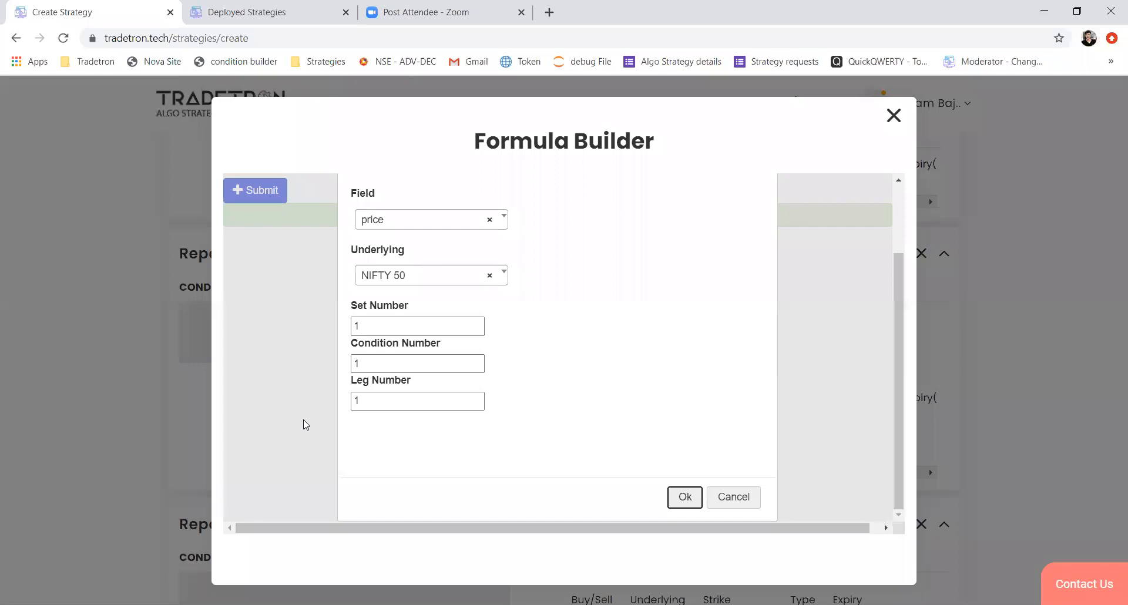
key(Return)
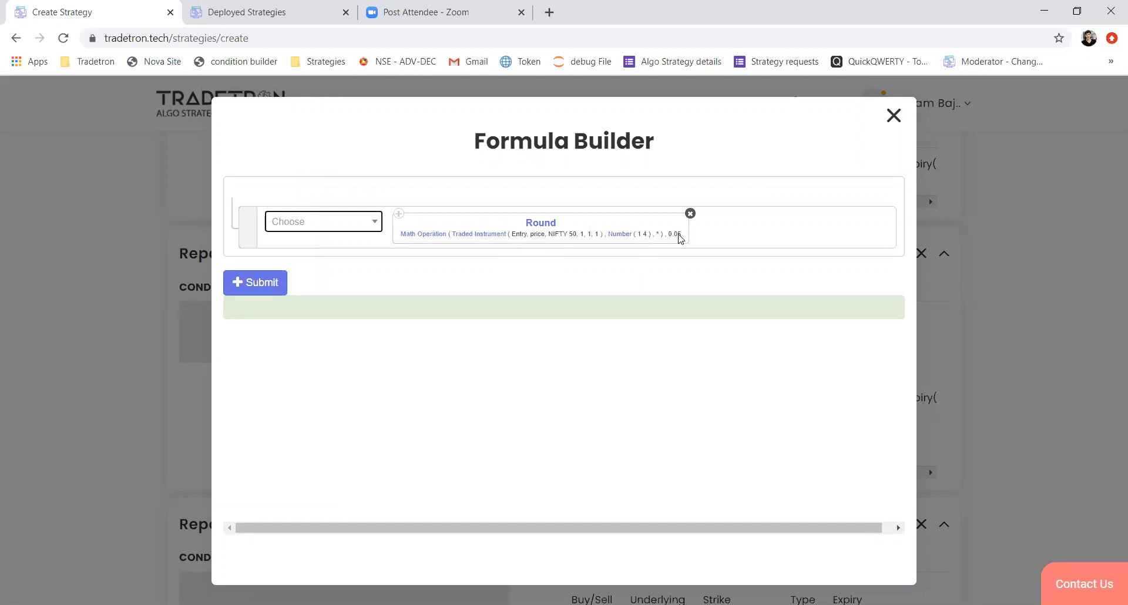
- Review the Round keyword's parameters without changes, submit the StopLoss Trigger formula and close the formula builder
click(531, 223)
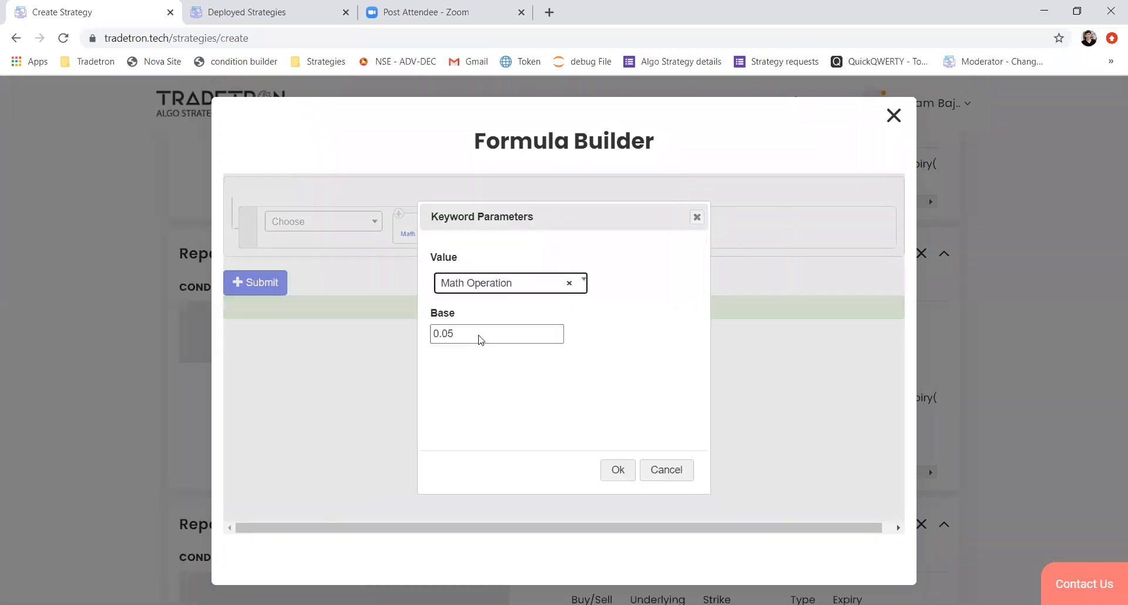
click(656, 467)
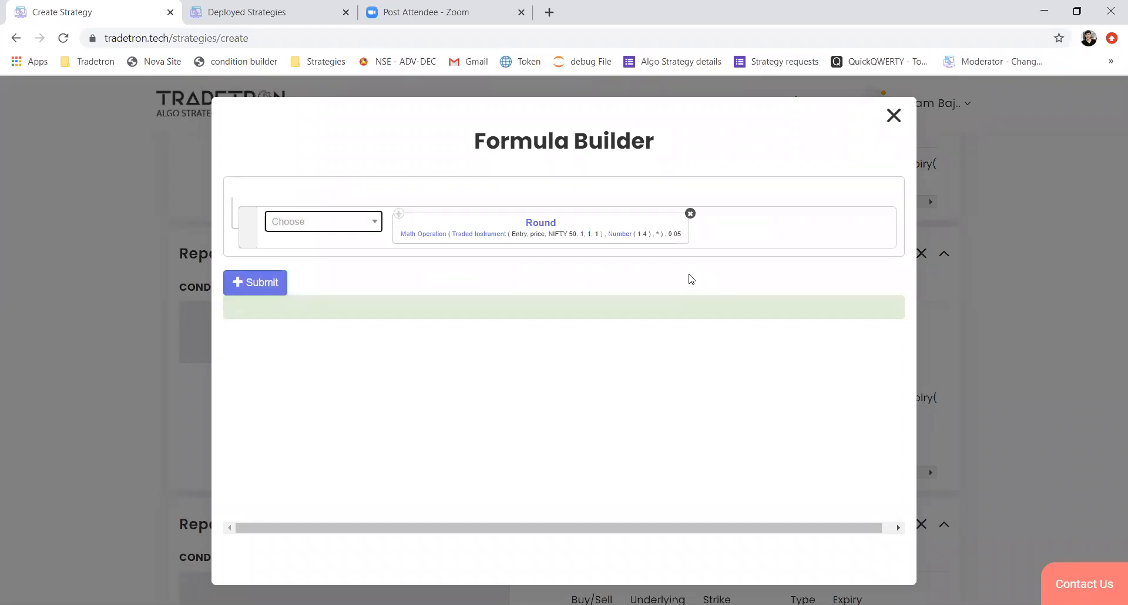
click(282, 281)
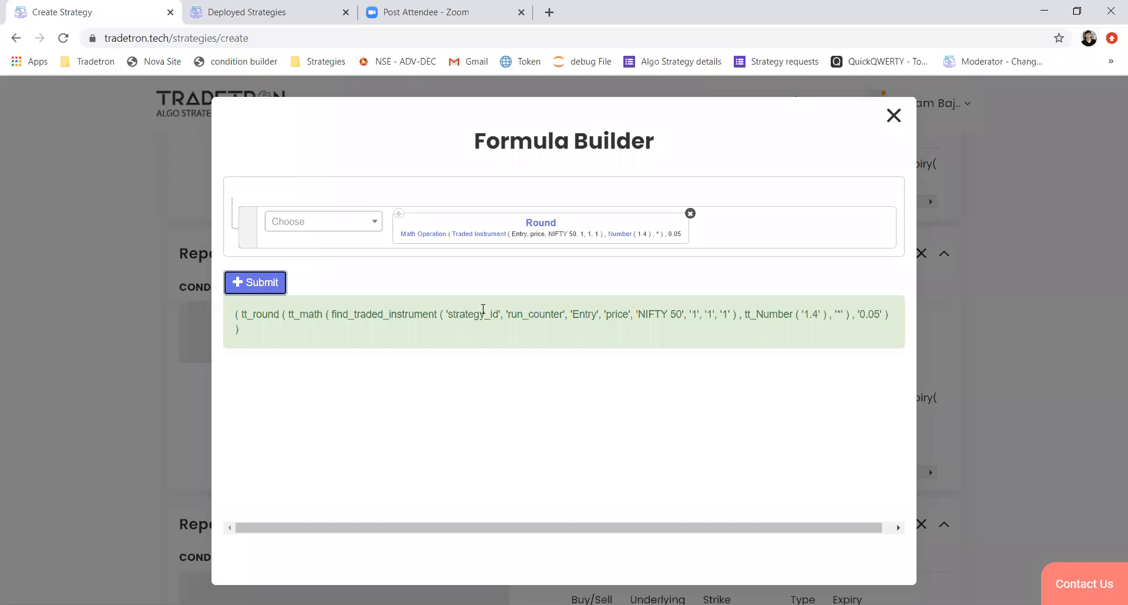
click(892, 117)
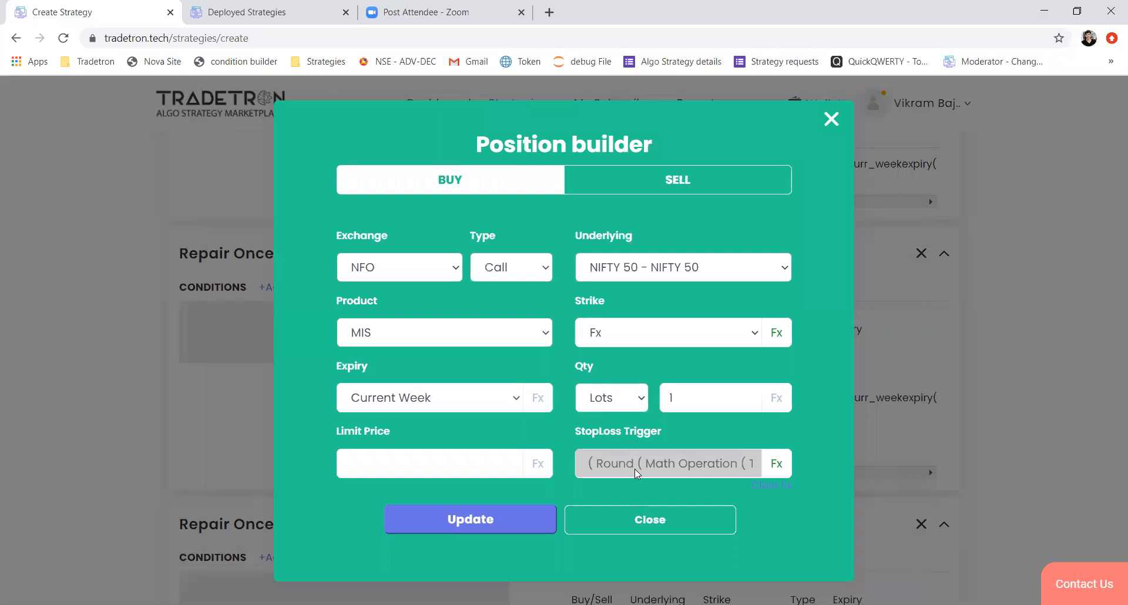
- Clear the Call position's StopLoss Trigger formula and close the position builder without updating
click(774, 485)
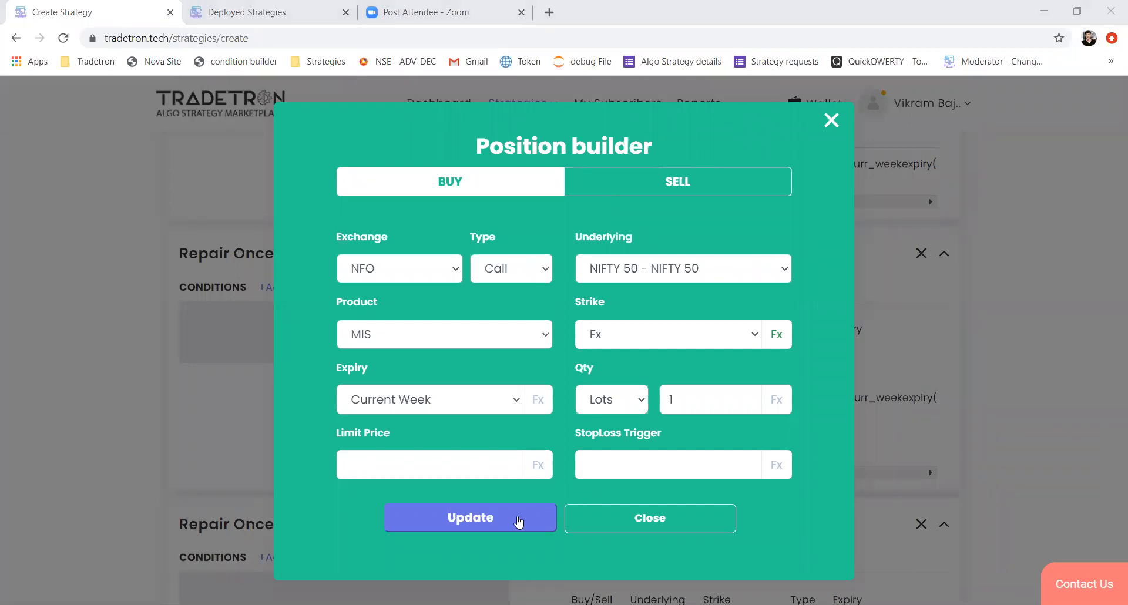
click(599, 511)
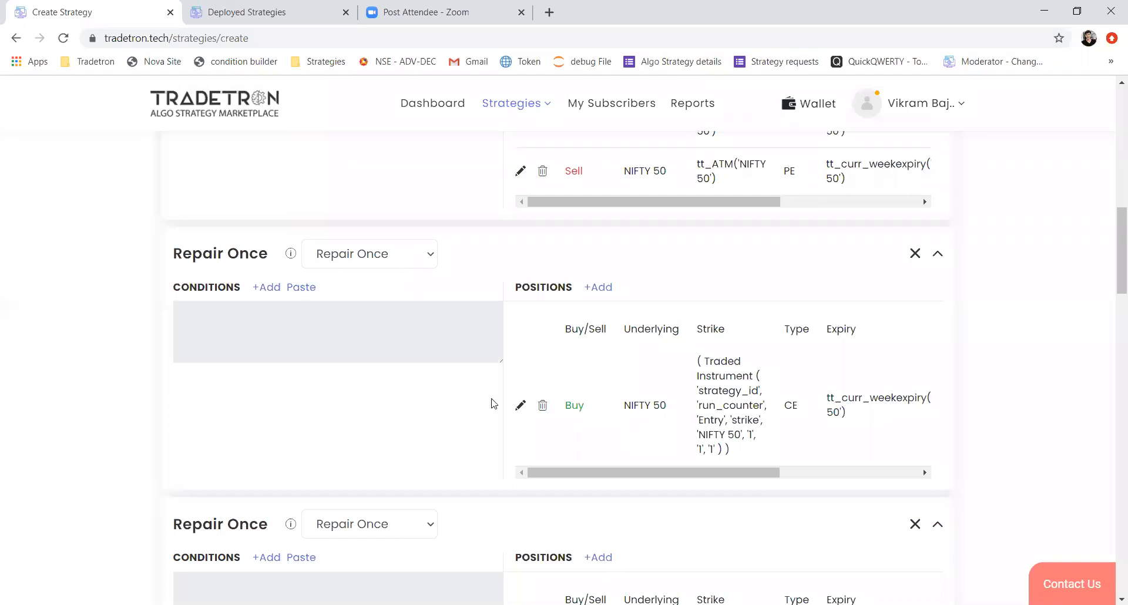
- Start a condition in the Call leg's Repair Once block with an LTP keyword whose instrument is Traded Instrument Name
scroll(491, 404, down, 2)
scroll(491, 404, up, 15)
drag(351, 382, 188, 383)
click(405, 366)
scroll(406, 376, down, 10)
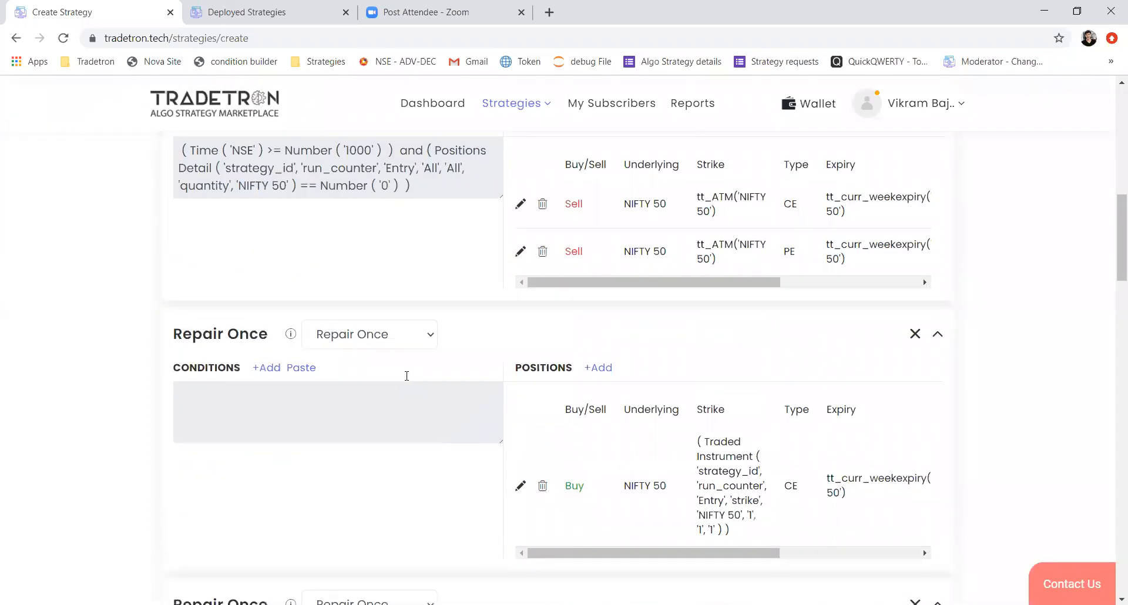
click(266, 367)
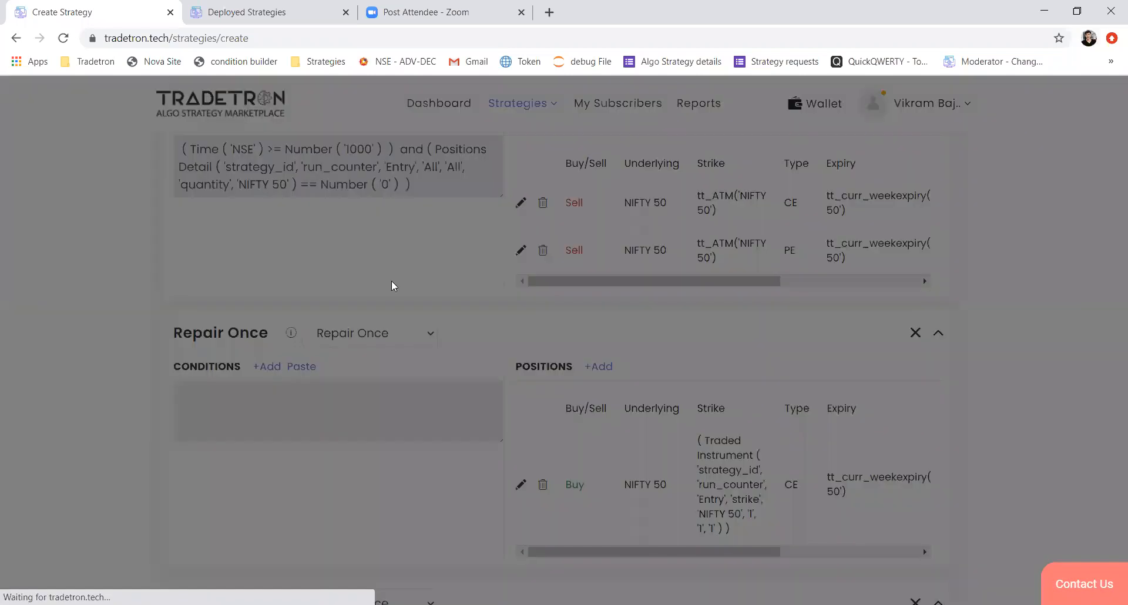
click(398, 235)
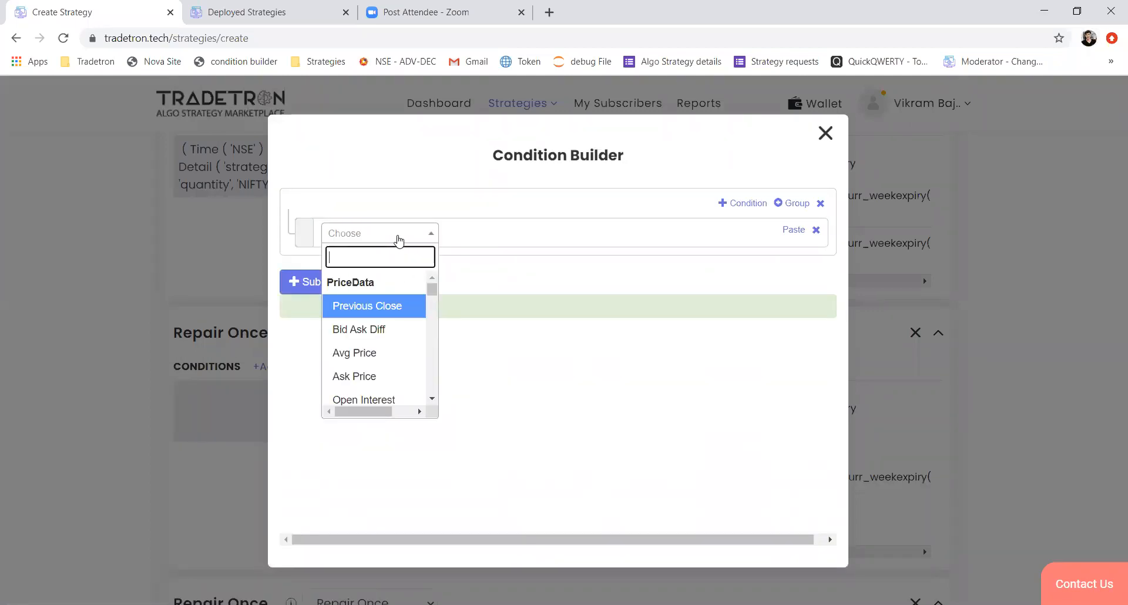
text(ltp)
key(Return)
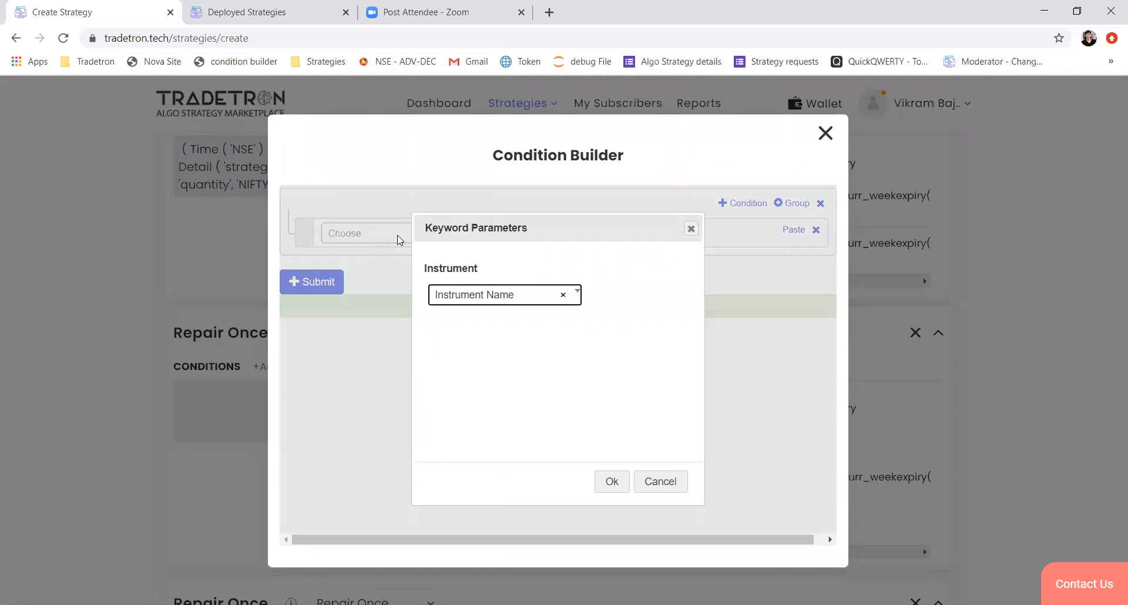
key(Return)
text(trad)
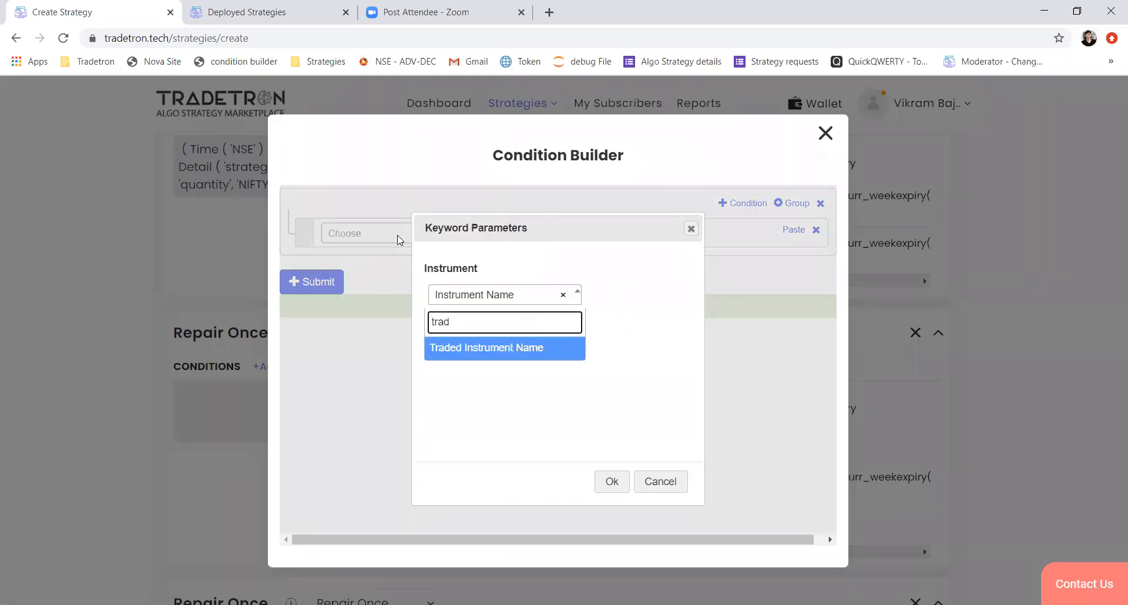
key(Return)
click(610, 482)
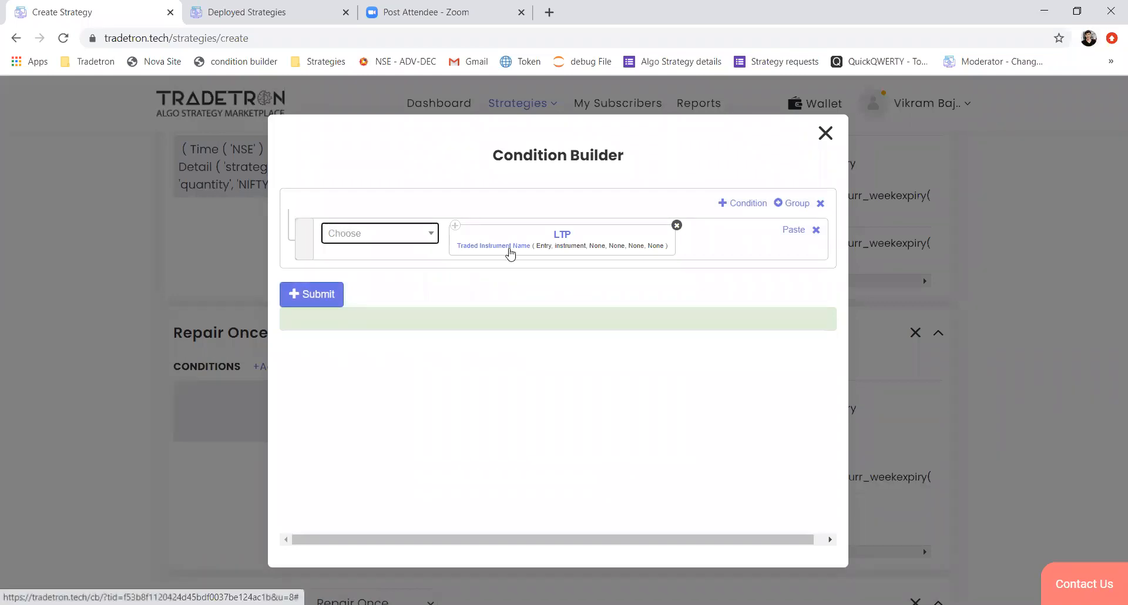
- Set the Traded Instrument Name's underlying to NIFTY 50 and its set, condition and leg numbers to 1, and accept the parameters
click(510, 247)
key(Tab)
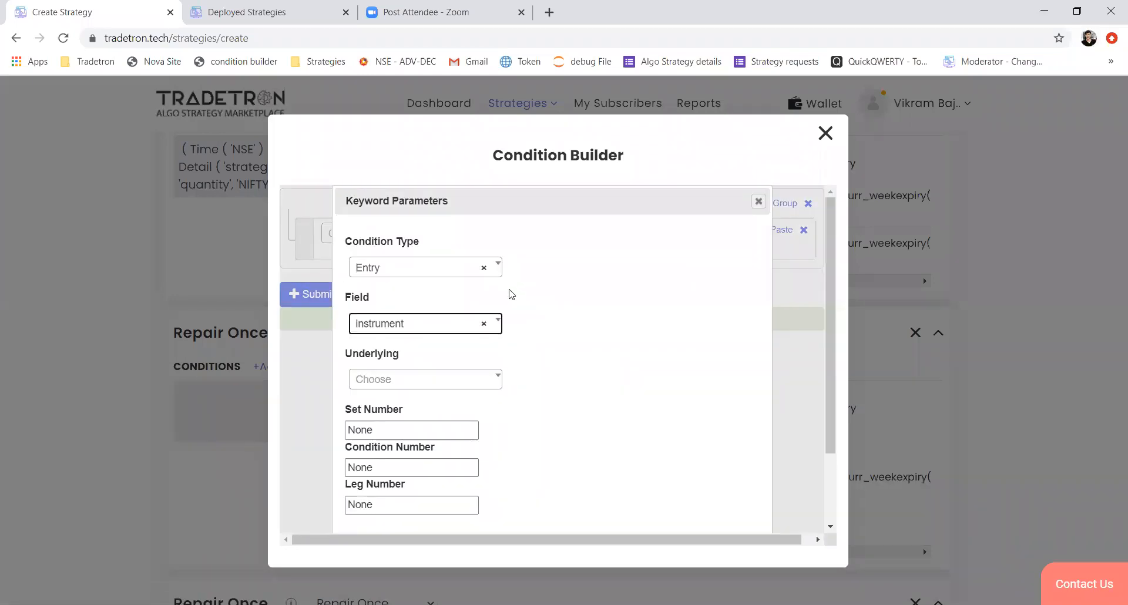
key(Tab)
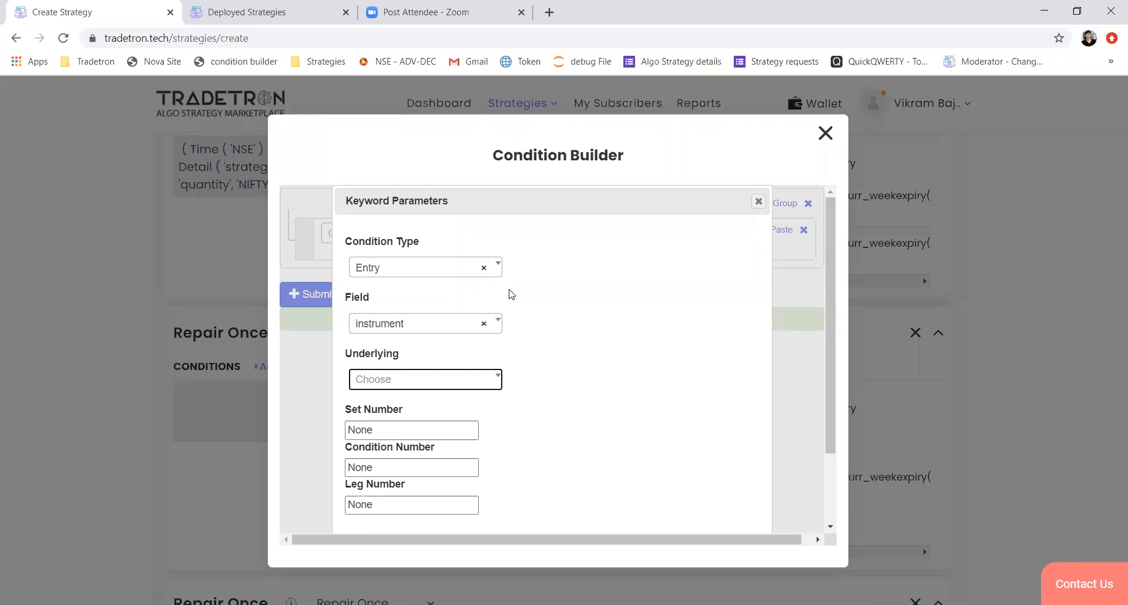
key(Down)
text(nifty 50)
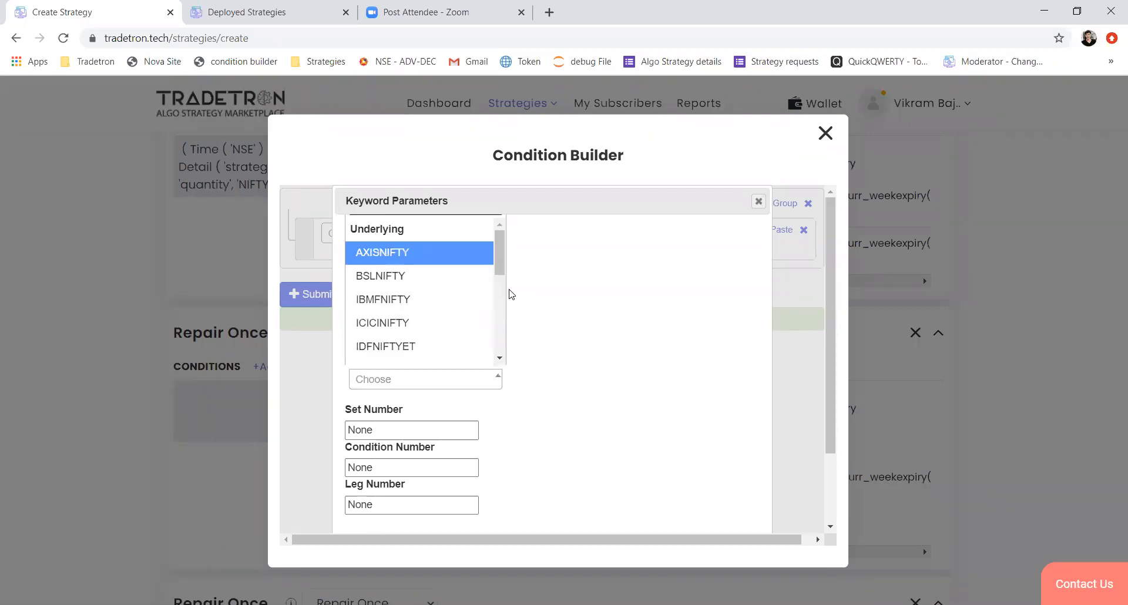
key(Return)
key(Tab)
text(1)
key(Tab)
text(1)
key(Tab)
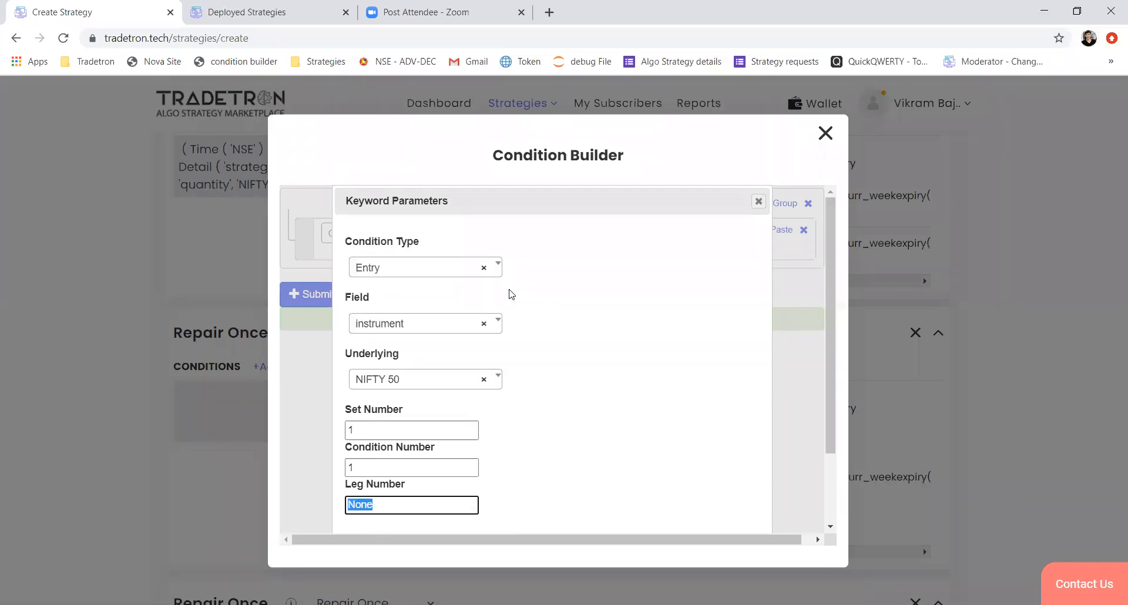
text(1)
scroll(511, 293, down, 2)
key(Return)
- Extend the condition with a greater-than operator and a Traded Instrument keyword using the Entry condition type and price field
key(Down)
text(>)
key(Return)
key(Down)
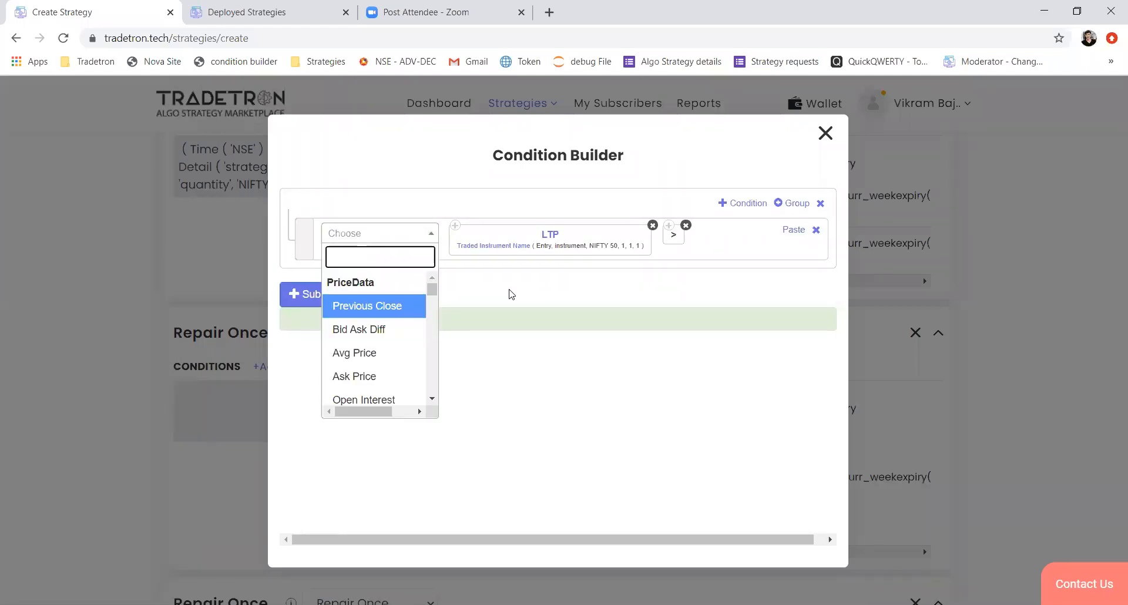
text(trade)
key(Down)
key(Down)
key(Return)
key(Tab)
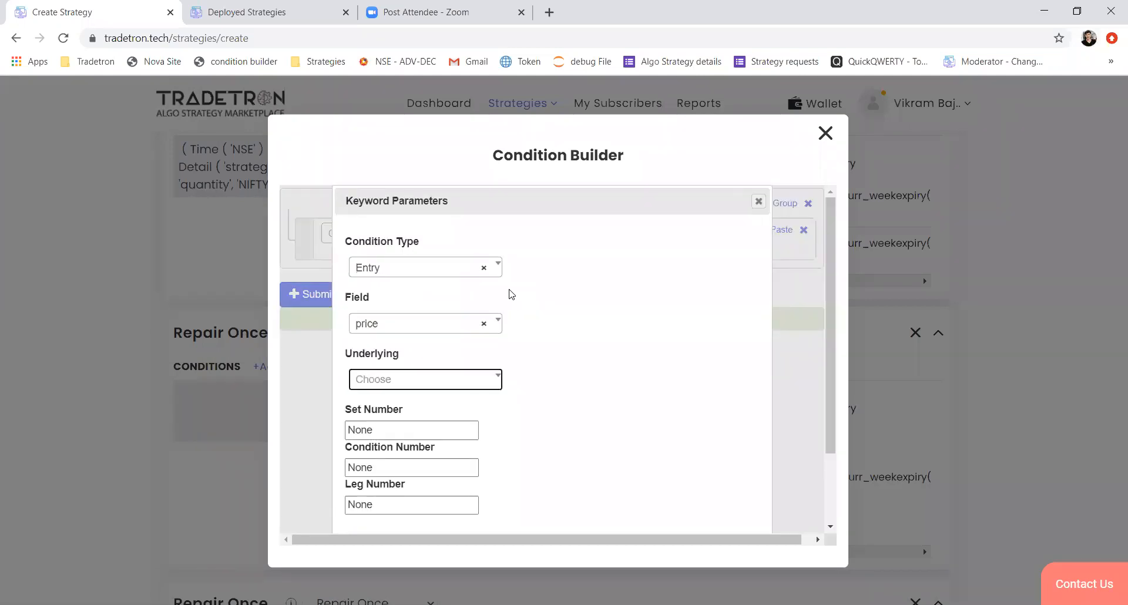
- Set the price keyword's underlying to NIFTY 50 and its set, condition and leg numbers to 1, and accept the keyword
key(Down)
text(nifty)
key(Return)
key(Tab)
text(1)
key(Tab)
text(1)
key(Tab)
text(1)
key(Tab)
key(Return)
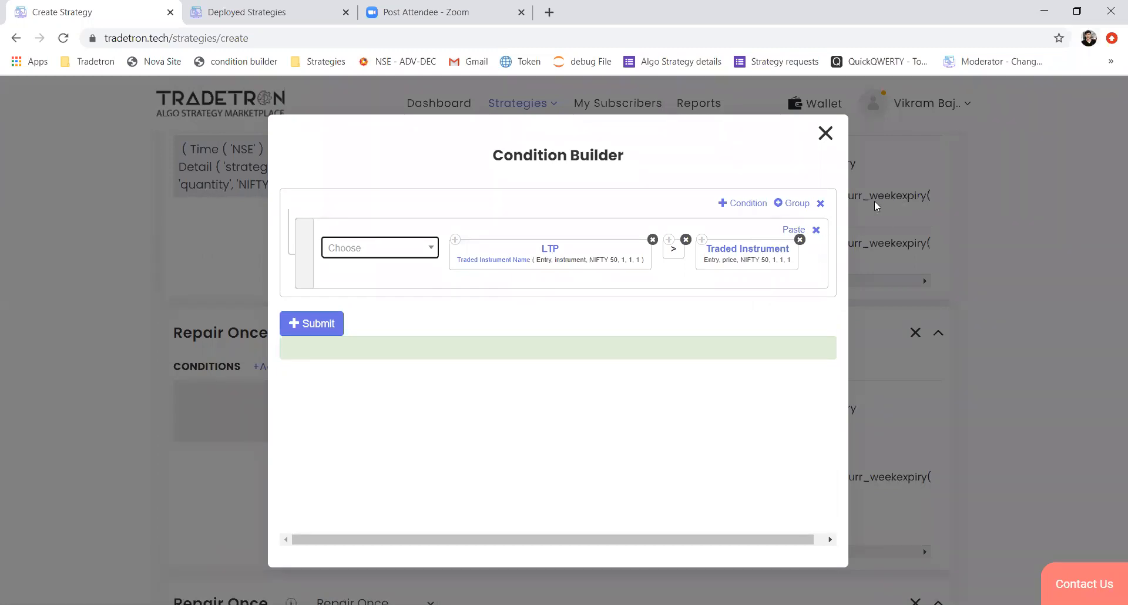
- Multiply the traded price by the Number 1.4, submit the Call leg's condition and close the condition builder
click(415, 258)
text(*)
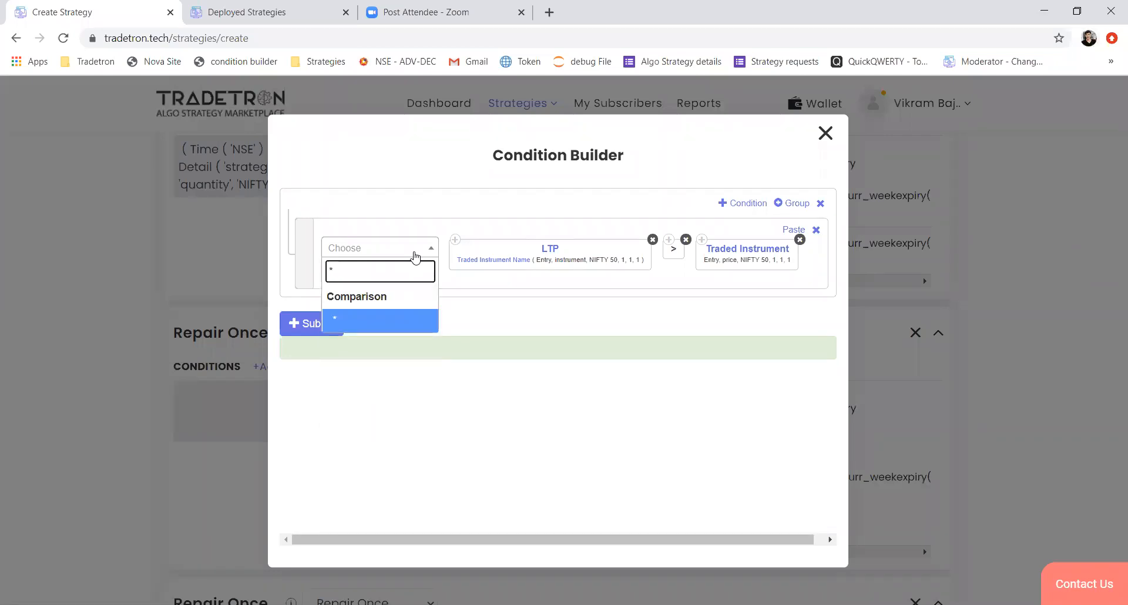
key(Return)
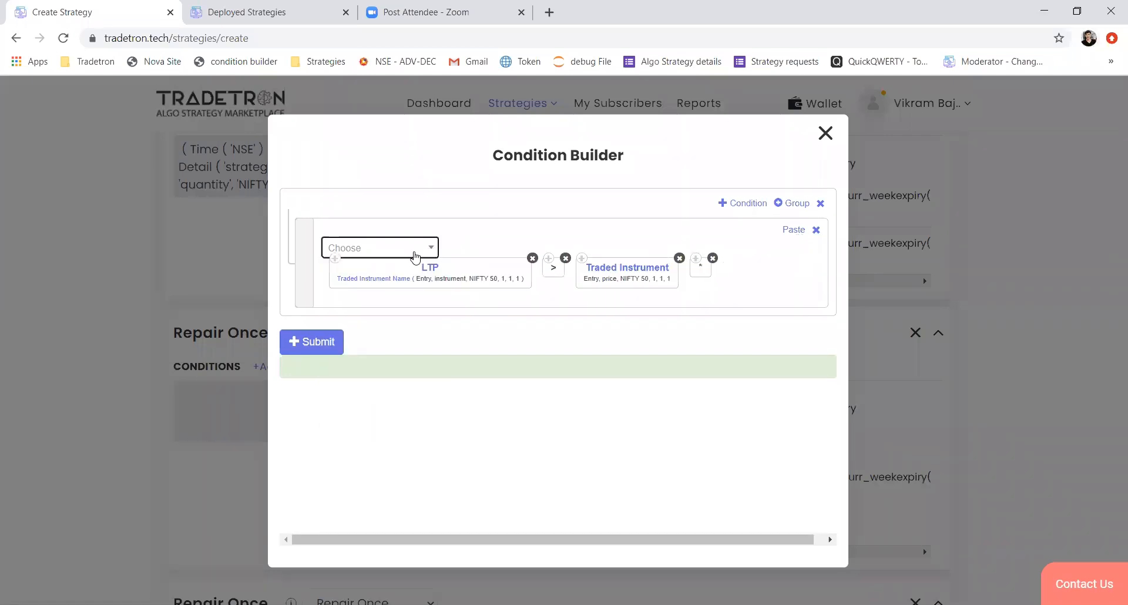
click(415, 258)
text(numbe)
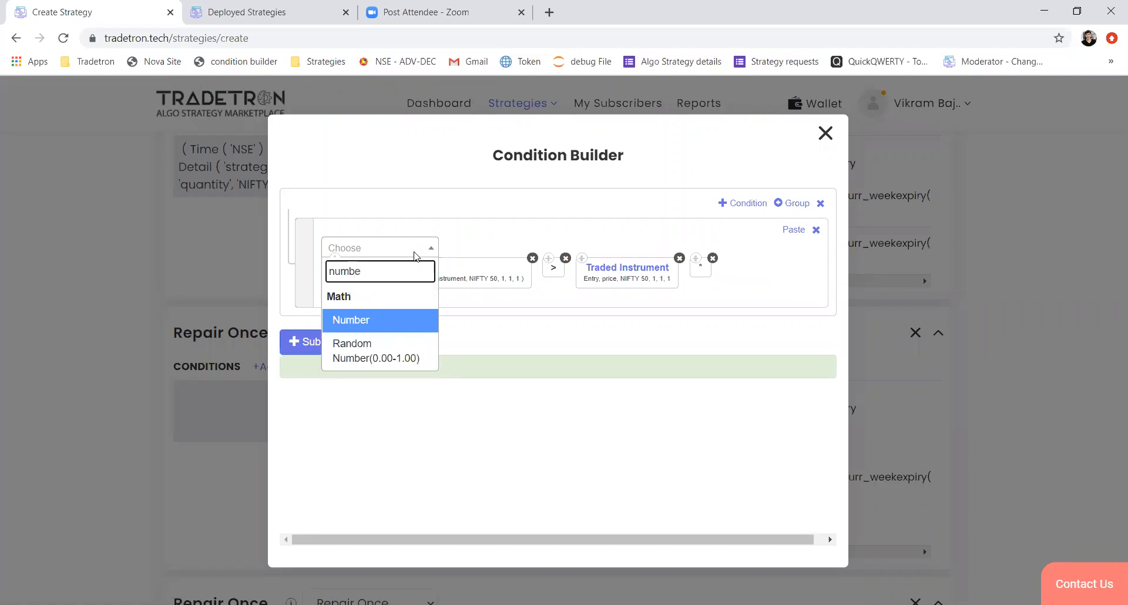
key(Return)
text(1.4)
key(Tab)
key(Return)
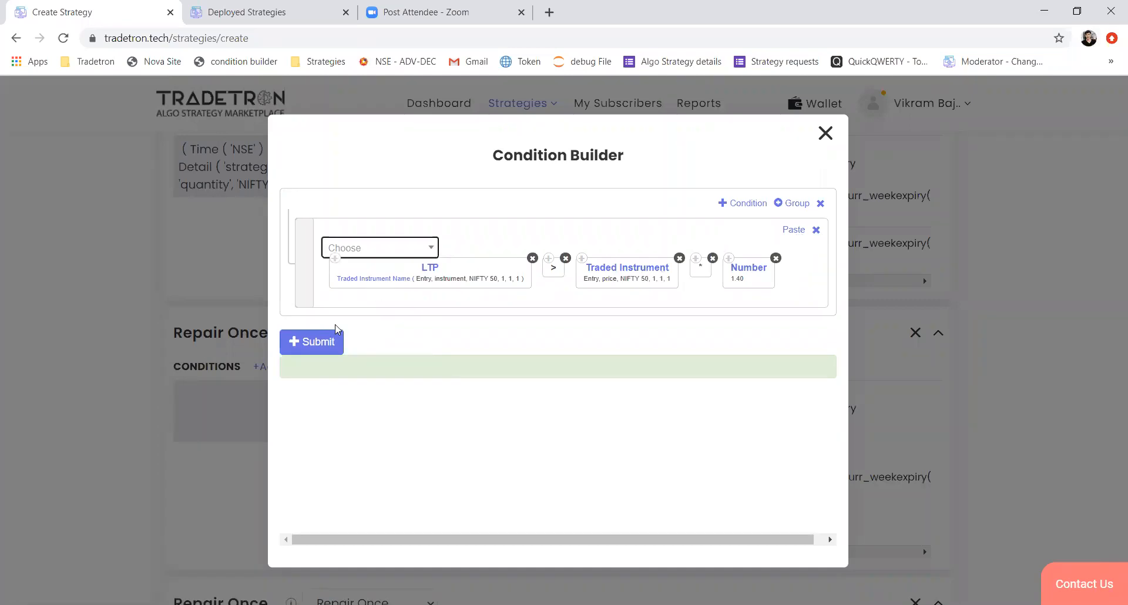
click(327, 343)
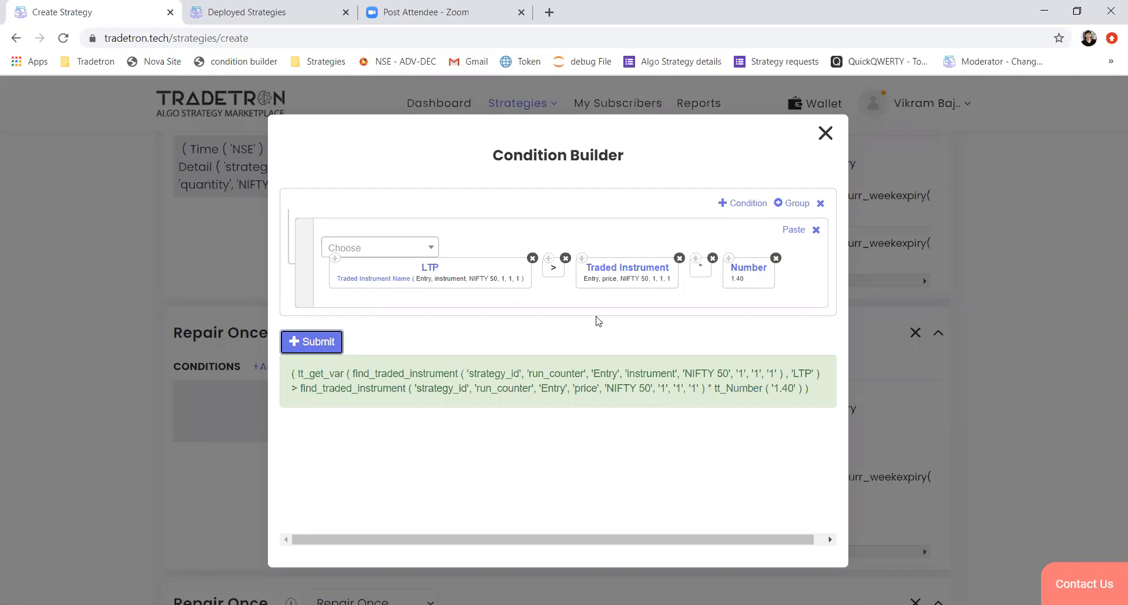
click(825, 134)
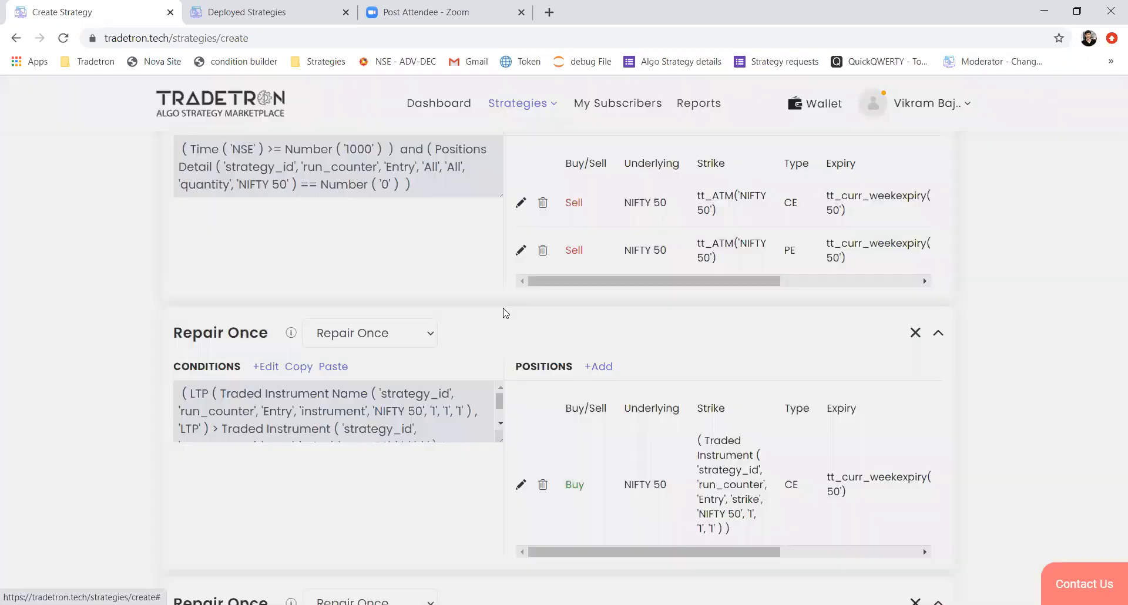
- Copy the Call leg's Repair Once condition into the Put leg's Repair Once block
scroll(627, 270, down, 4)
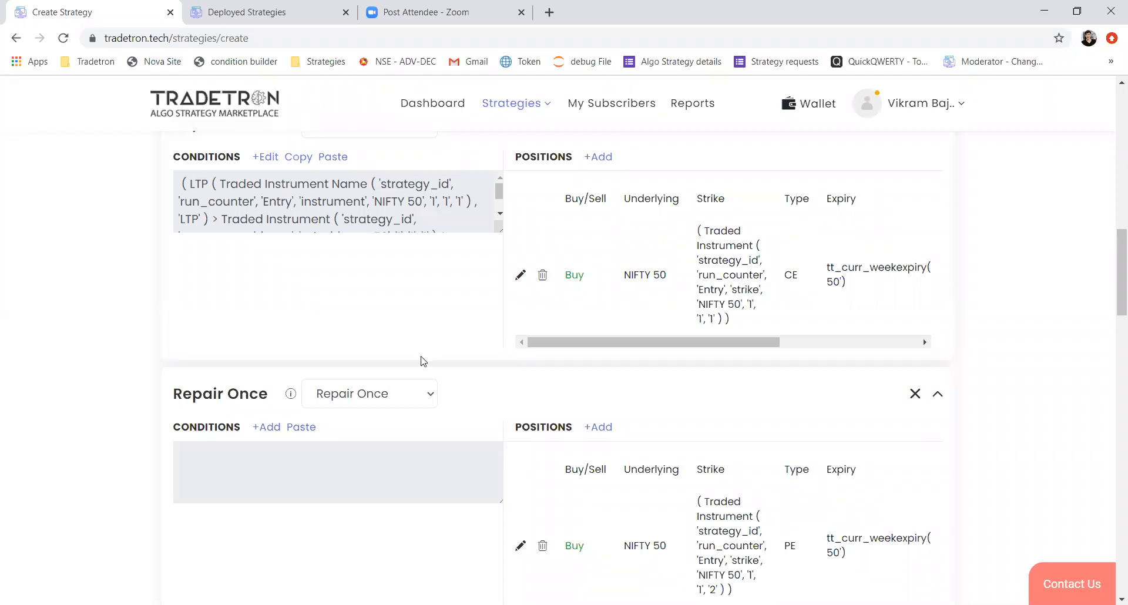
click(301, 159)
click(304, 428)
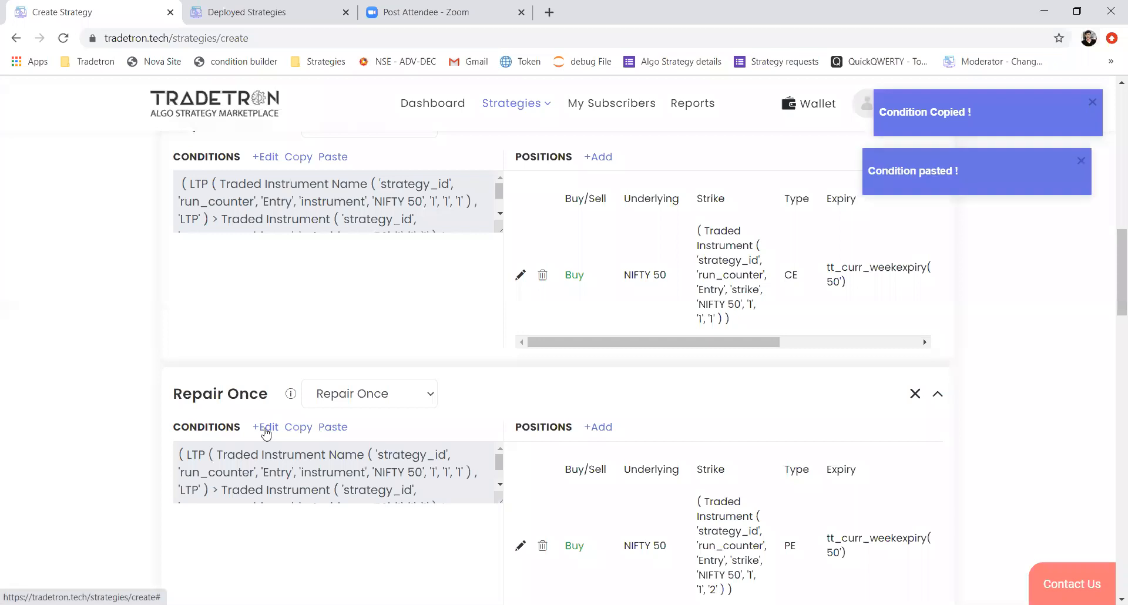
- In the Put leg's Repair Once condition, set the leg number of the LTP's Traded Instrument Name to 2
click(262, 427)
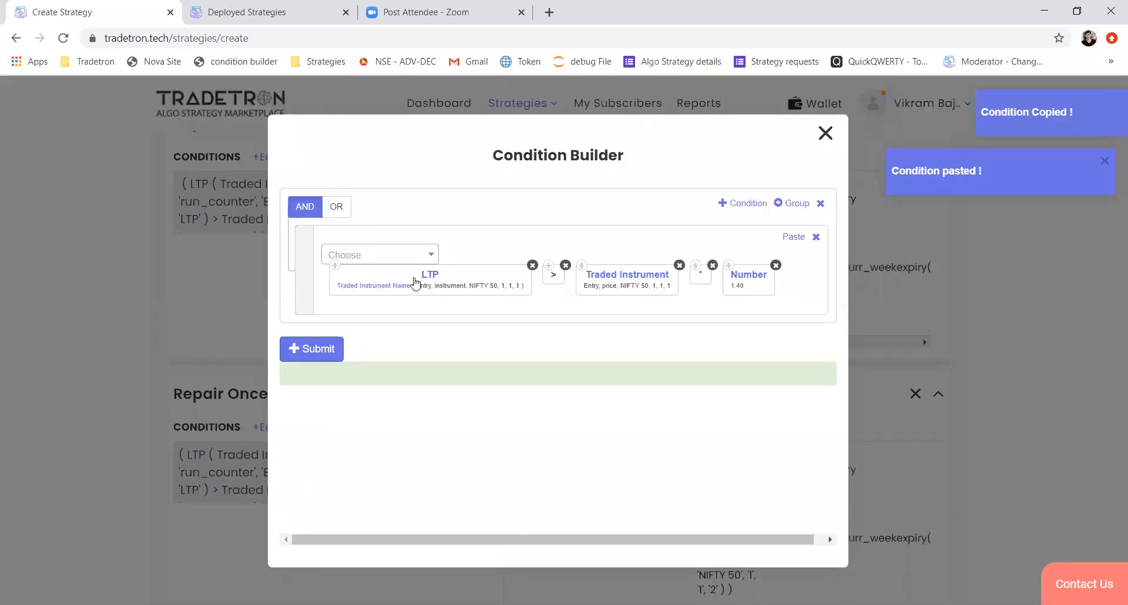
click(397, 287)
drag(360, 504, 329, 510)
text(2)
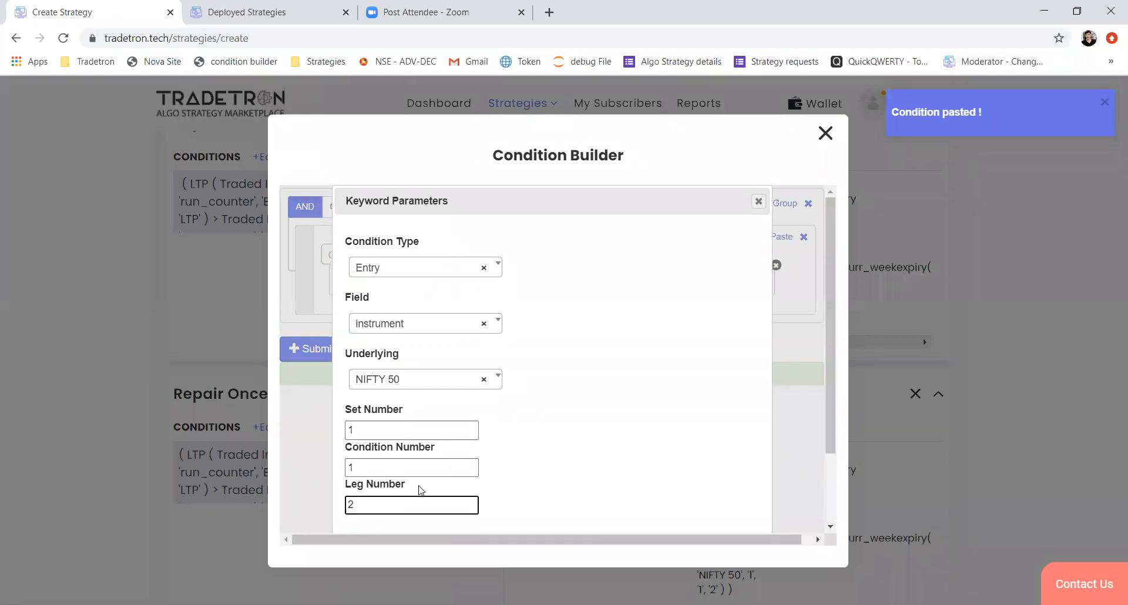
scroll(660, 456, down, 3)
click(676, 509)
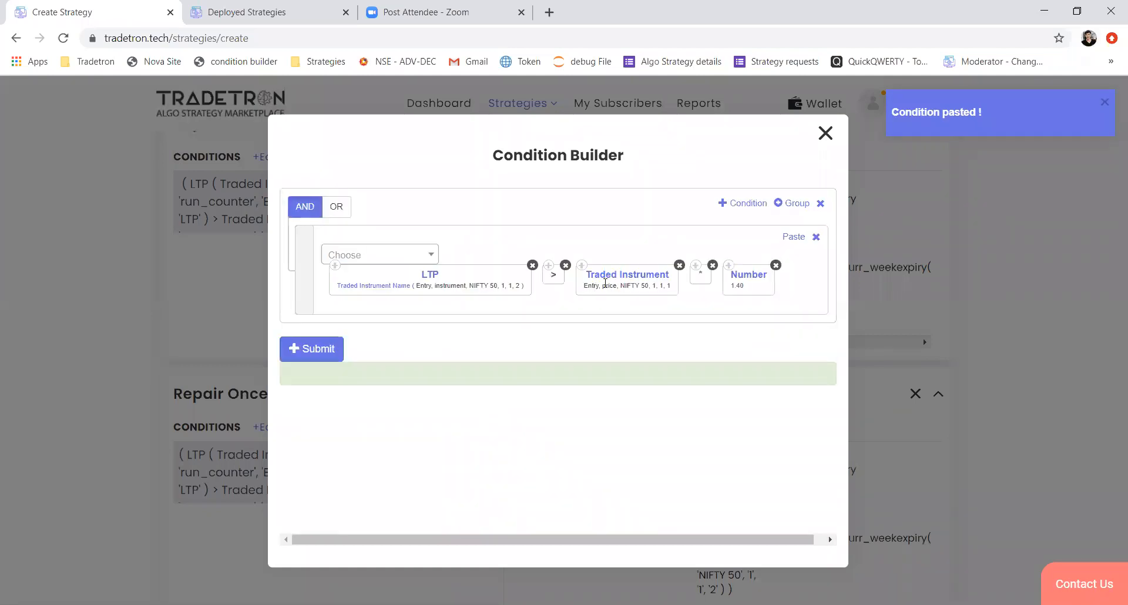
- Set the leg number of the Traded Instrument price keyword to 2, submit the Put leg's condition and close the condition builder
click(604, 285)
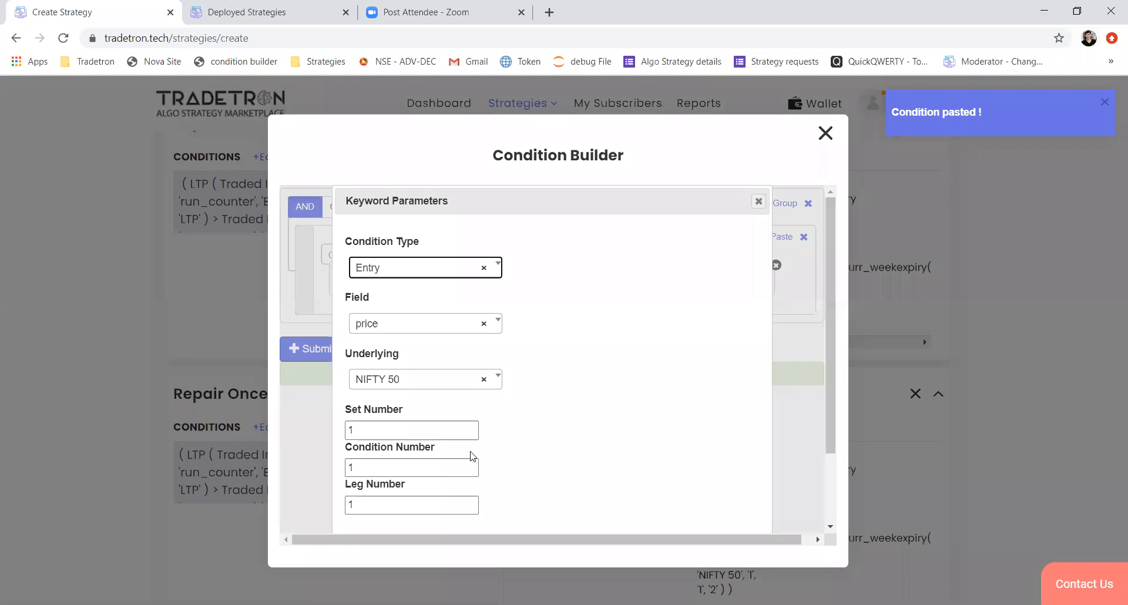
double_click(362, 504)
text(2)
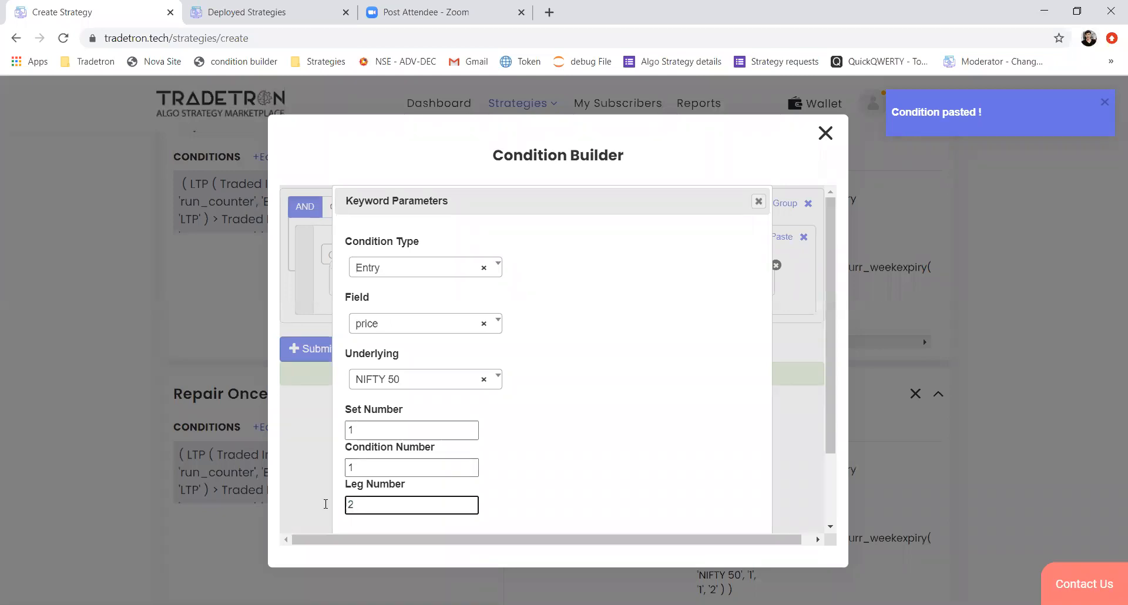
scroll(335, 502, down, 3)
click(676, 507)
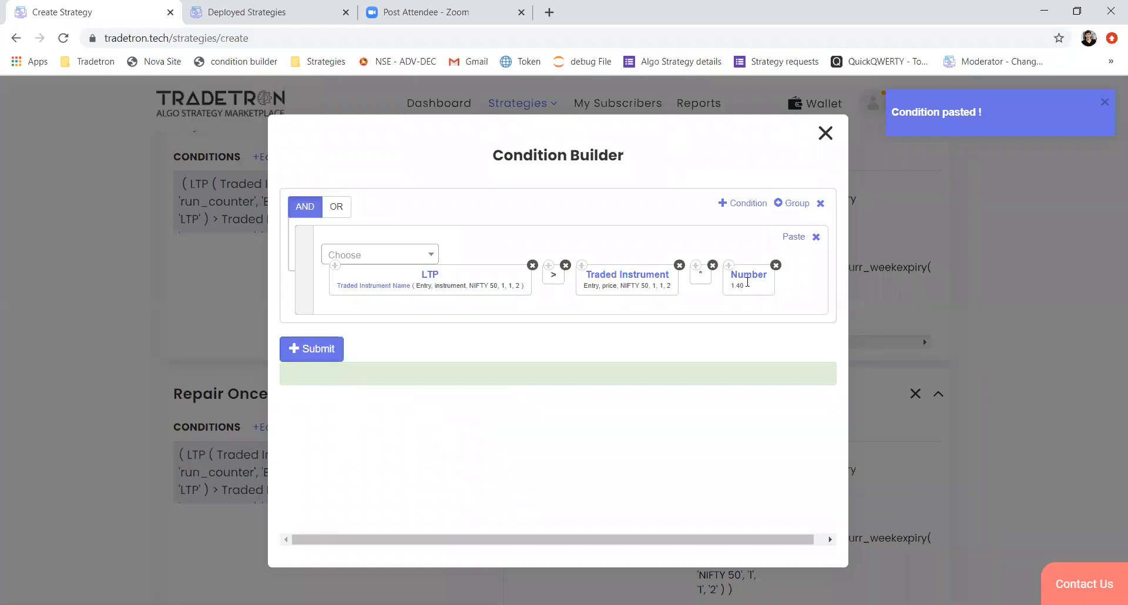
click(326, 343)
click(805, 151)
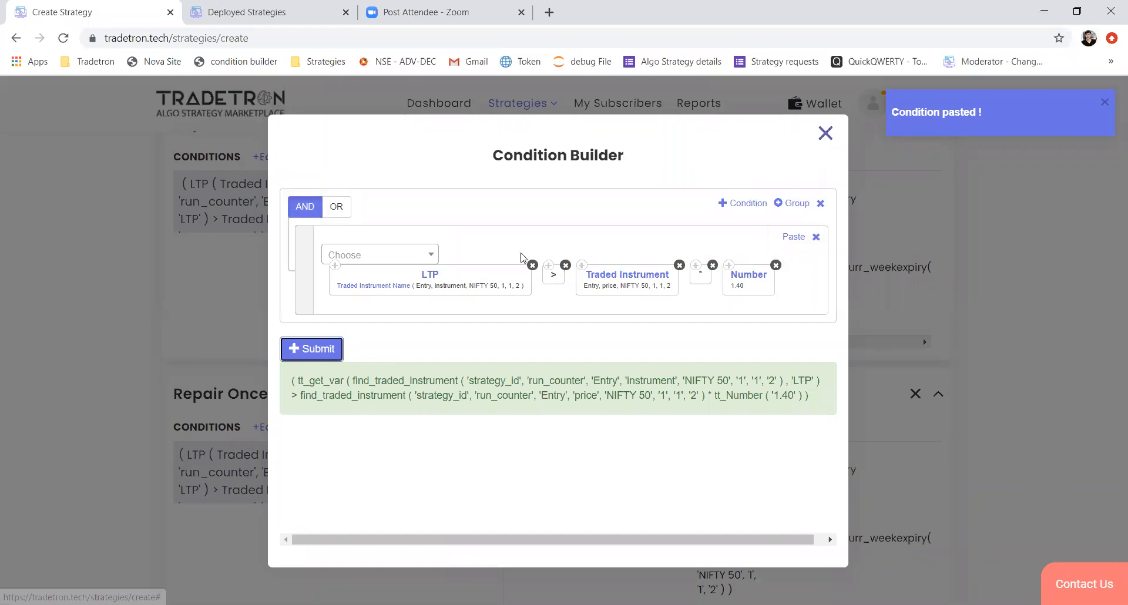
- Review the strategy description's rules on entry time, strategy stoploss, individual leg stoplosses and changing the second leg's stoploss
scroll(370, 303, up, 10)
scroll(370, 303, up, 2)
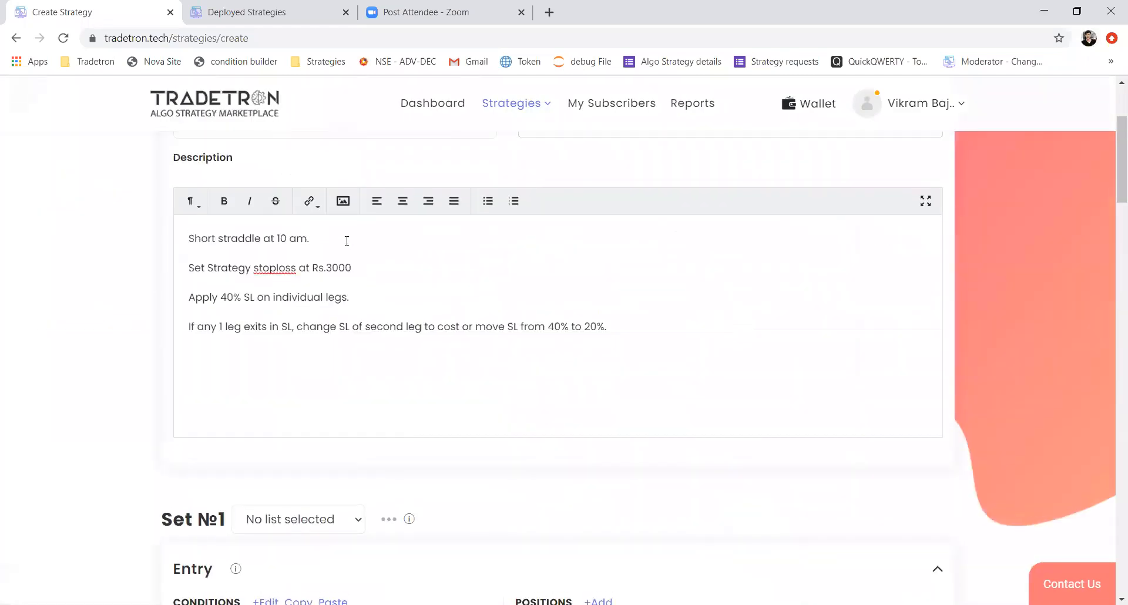
triple_click(188, 240)
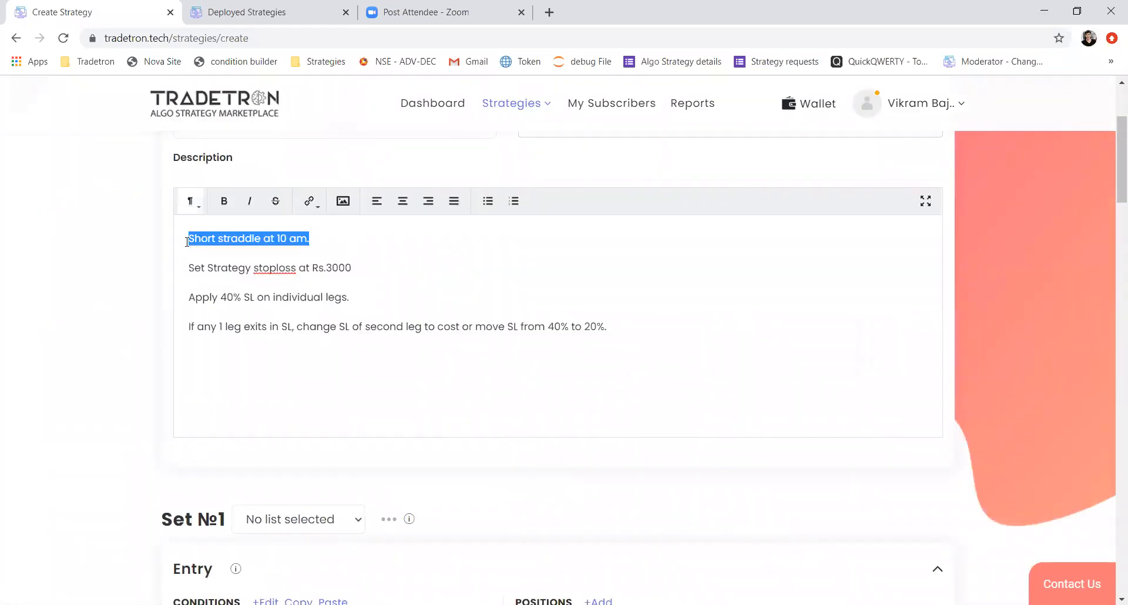
drag(197, 268, 351, 274)
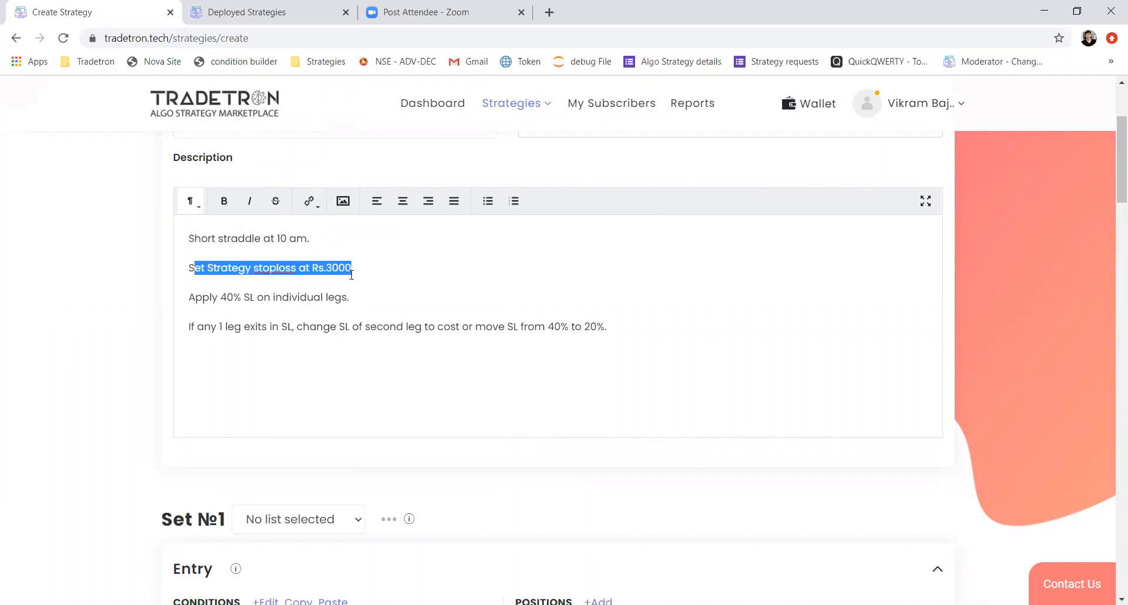
drag(196, 296, 342, 293)
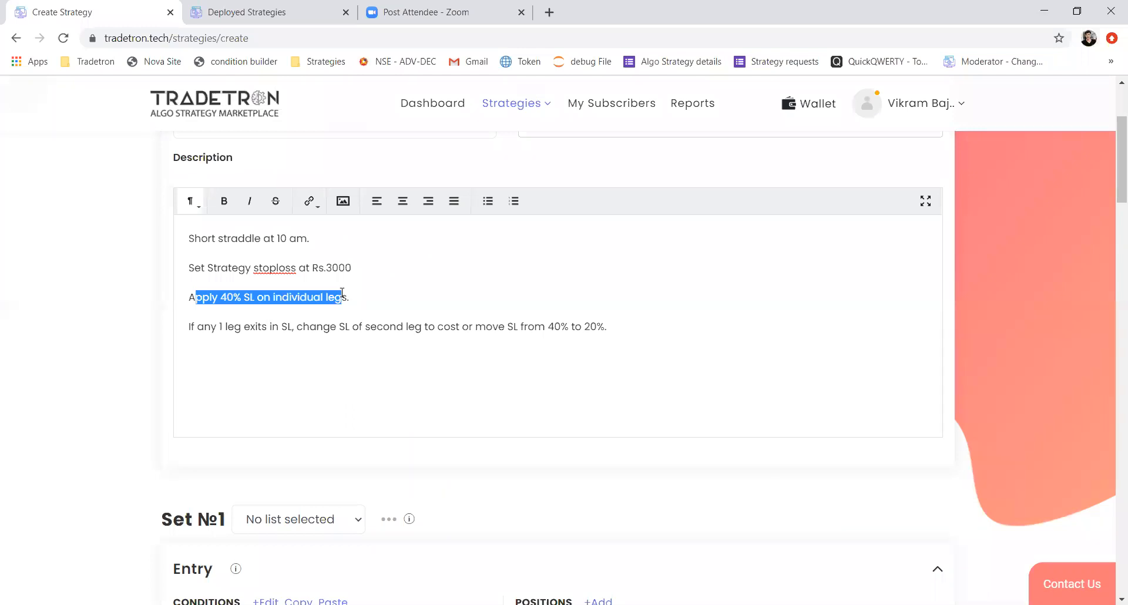
drag(303, 325, 501, 327)
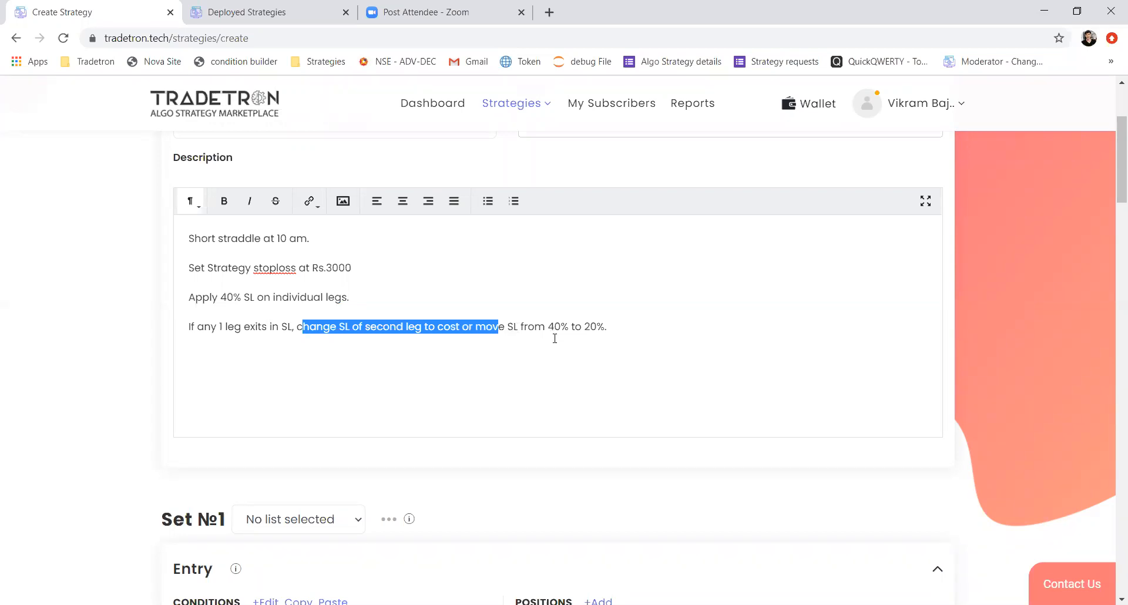
click(556, 347)
drag(556, 327, 330, 327)
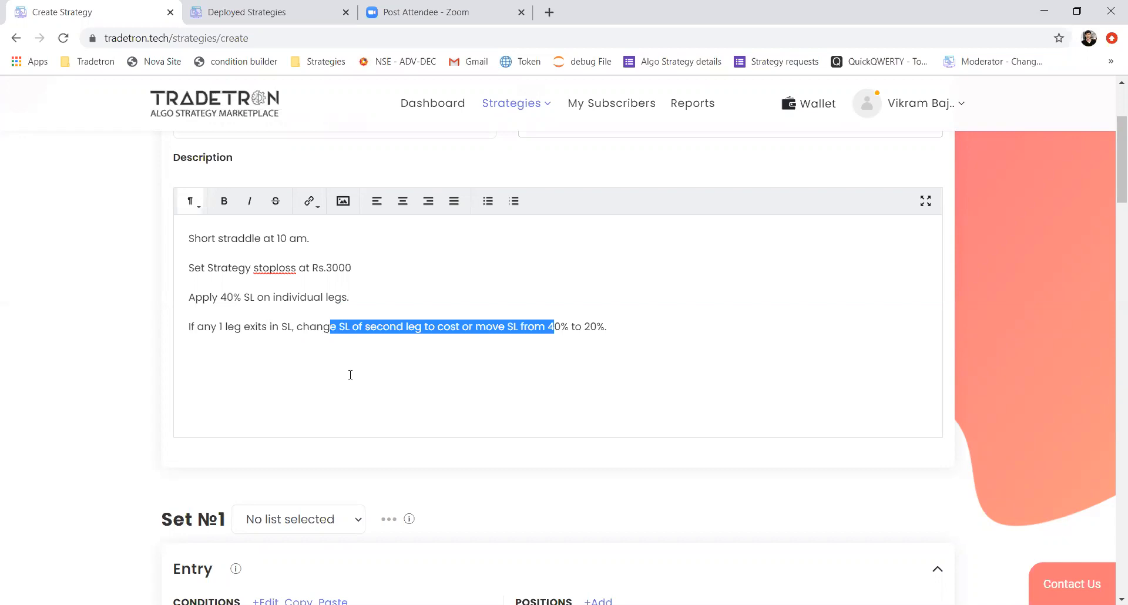
scroll(350, 375, down, 8)
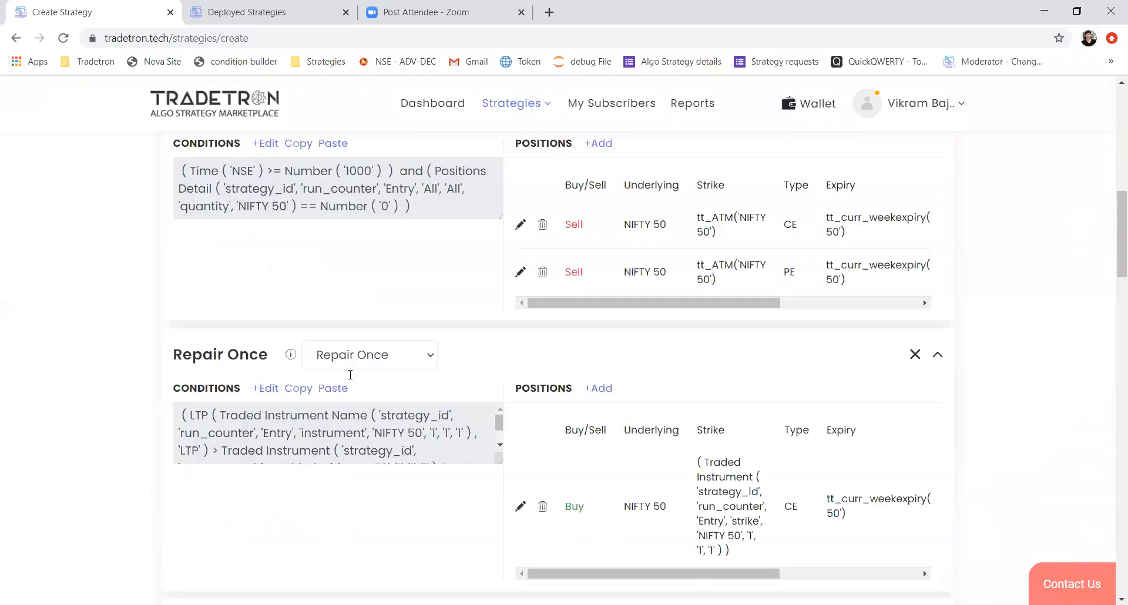
- Add a group to the Put leg's Repair Once condition and insert a Traded Instrument keyword in it
scroll(350, 374, down, 4)
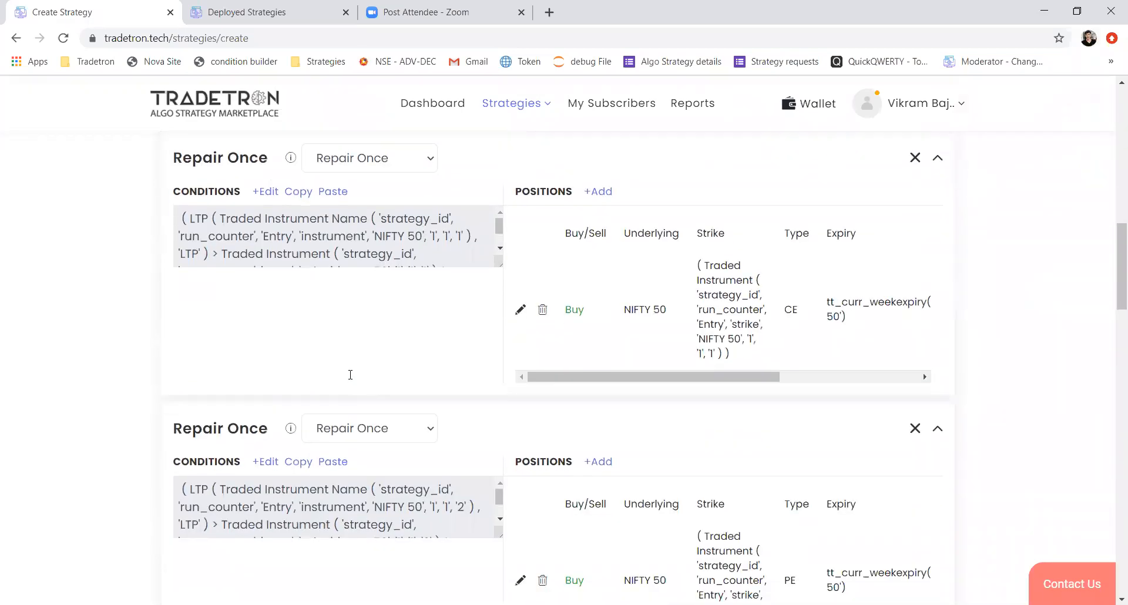
scroll(350, 375, down, 1)
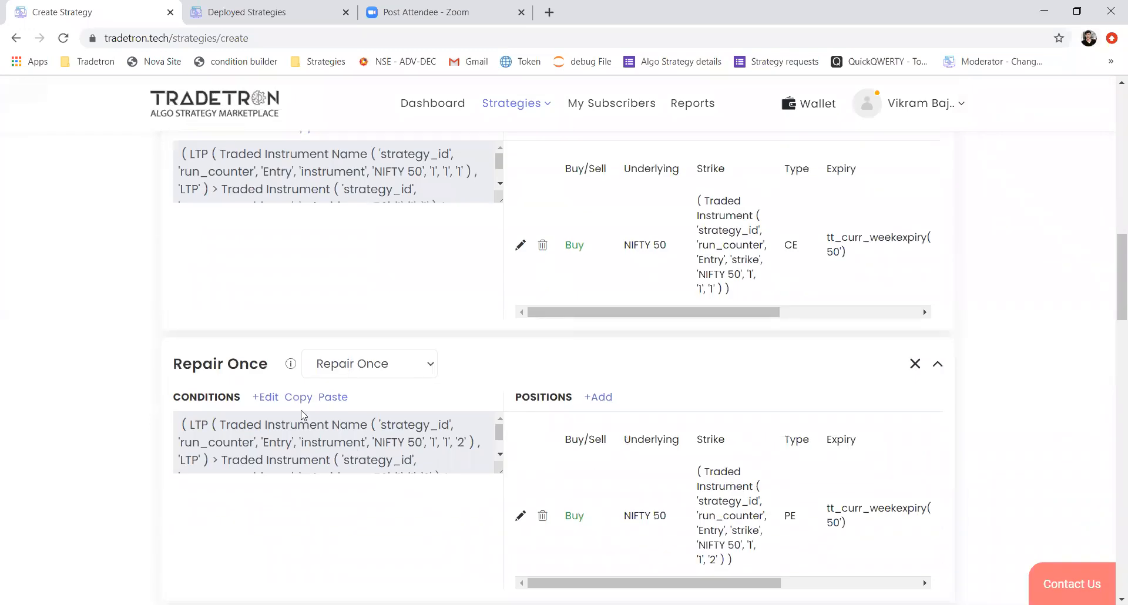
click(273, 399)
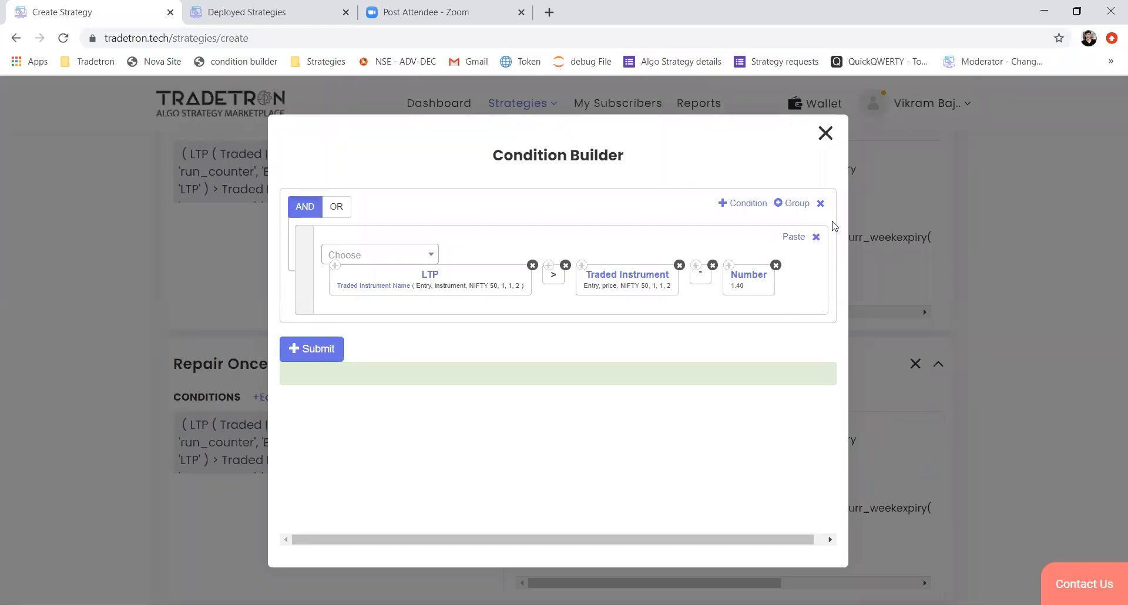
click(801, 204)
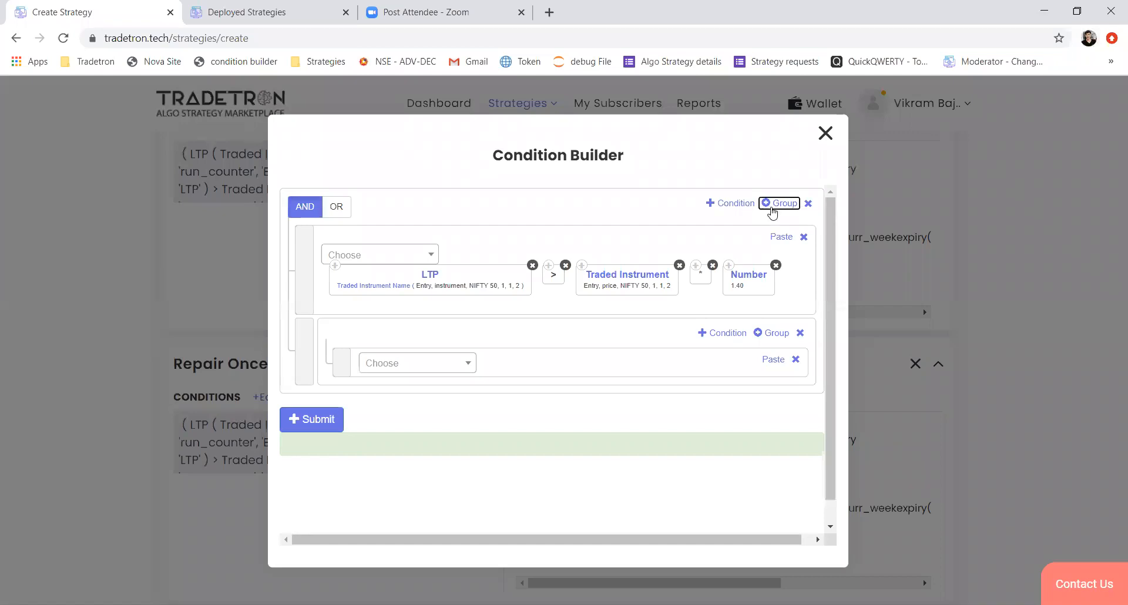
click(441, 366)
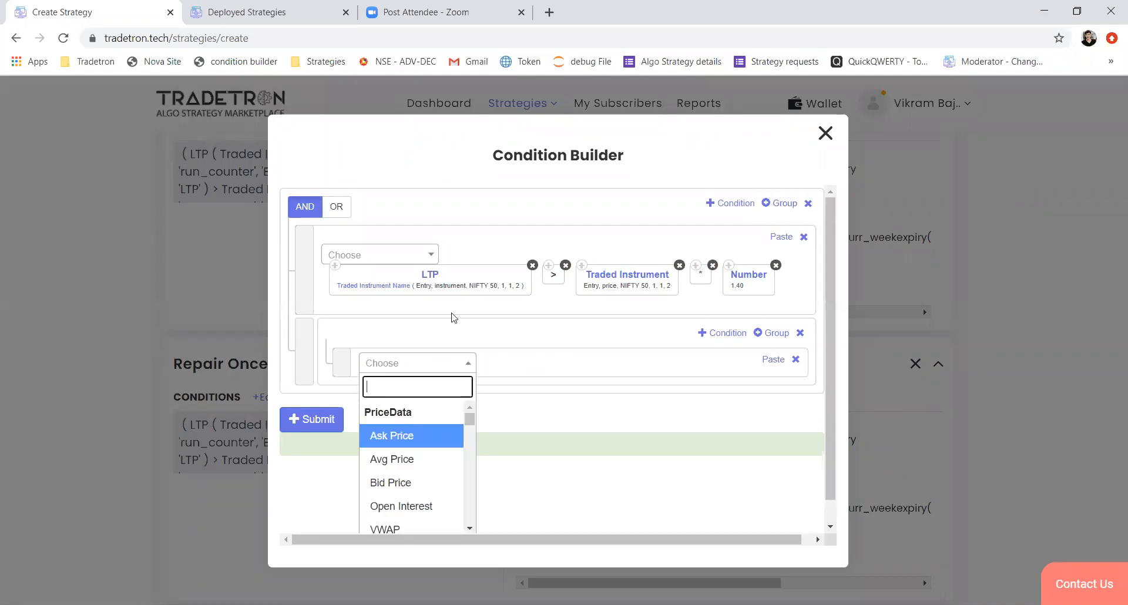
text(trade)
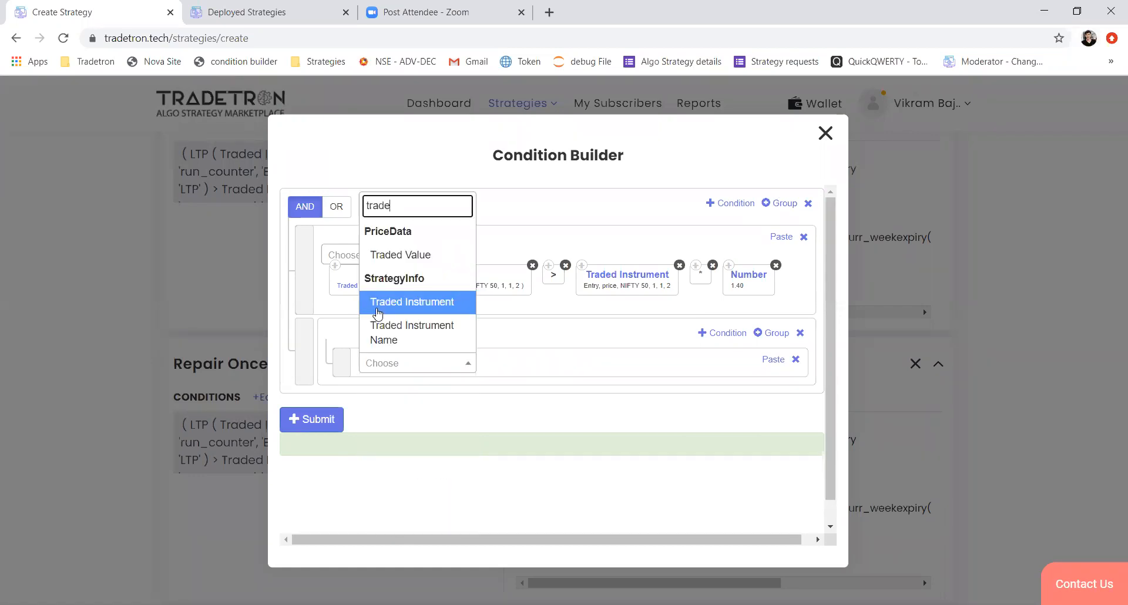
click(377, 303)
- Configure the Traded Instrument keyword with underlying NIFTY 50 and set, condition and leg numbers all 1, and save it
key(Tab)
key(Tab)
click(479, 367)
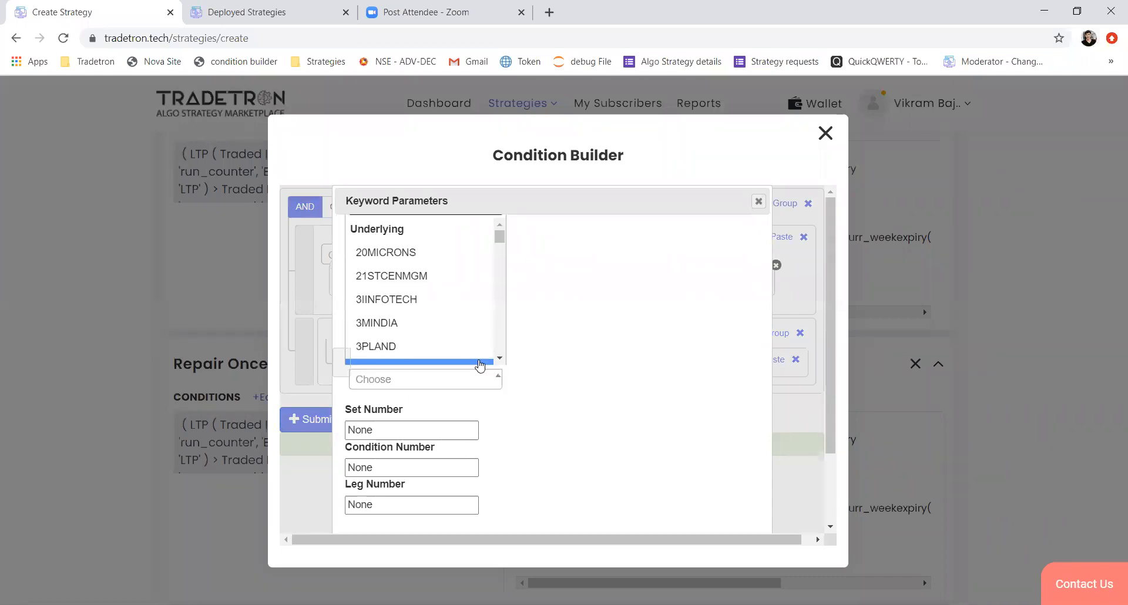
text(nifty)
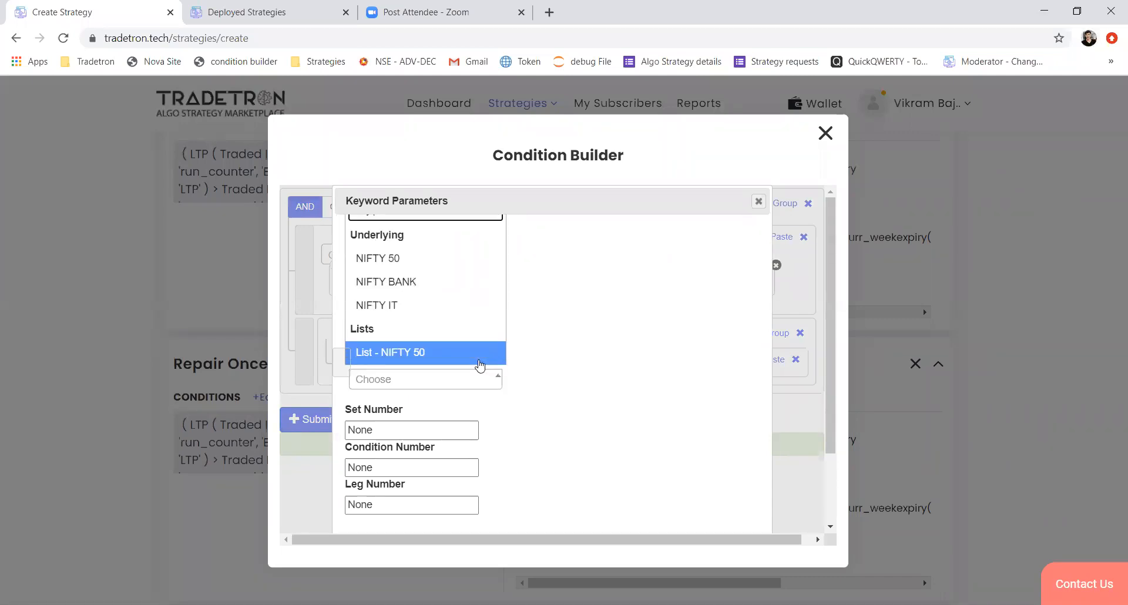
click(468, 265)
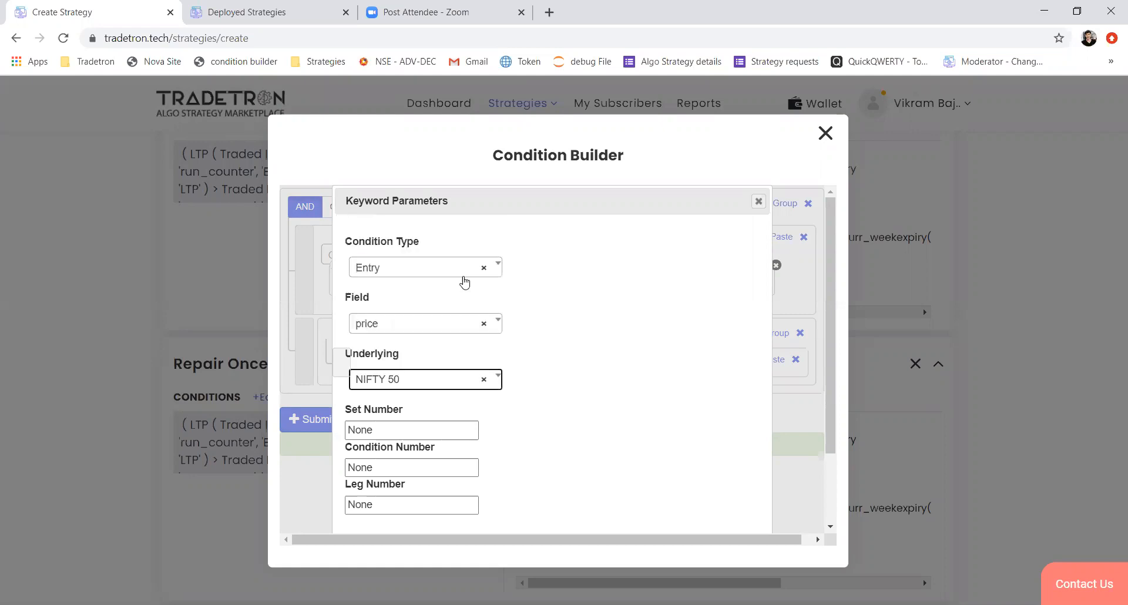
key(Tab)
text(1)
key(Tab)
text(1)
key(Tab)
text(1)
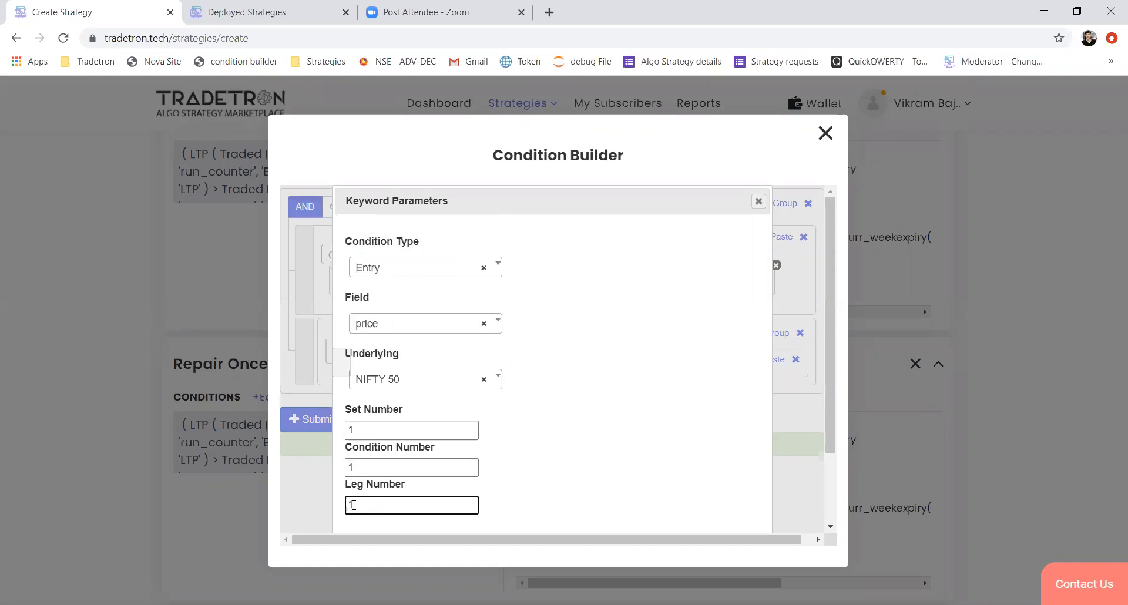
scroll(353, 505, down, 2)
key(Return)
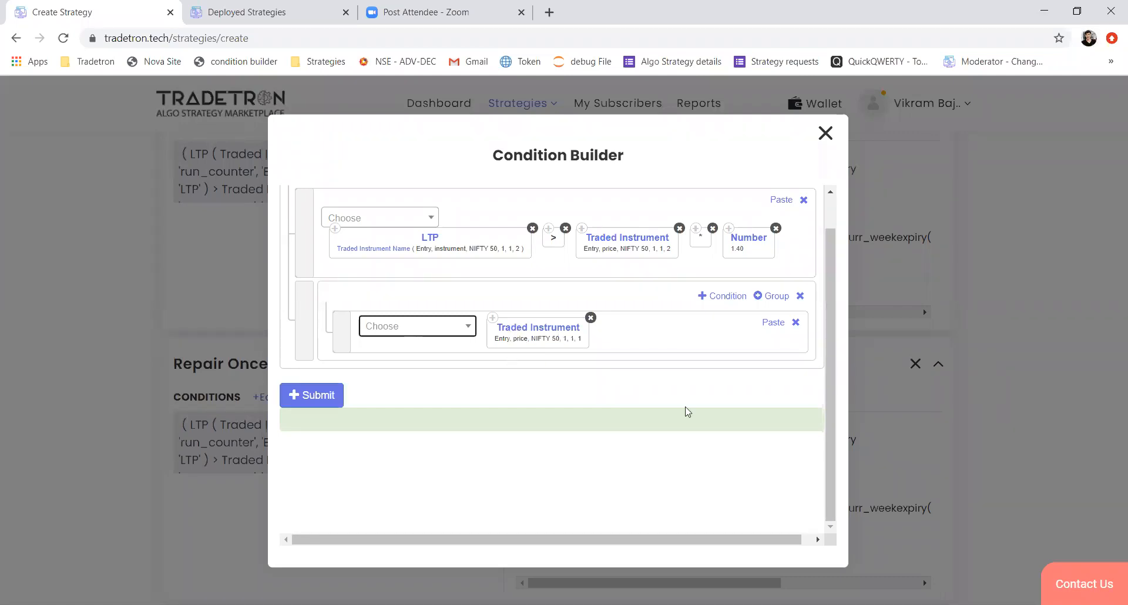
- Change the condition type of the new group's Traded Instrument keyword to Repair Once and save it
click(549, 333)
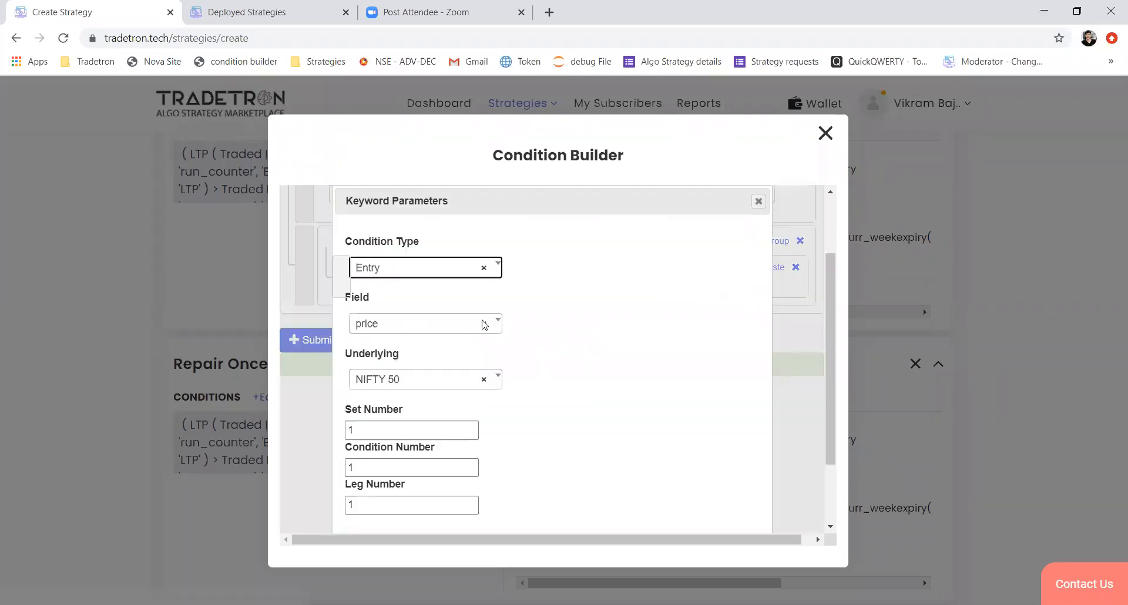
click(392, 275)
click(386, 343)
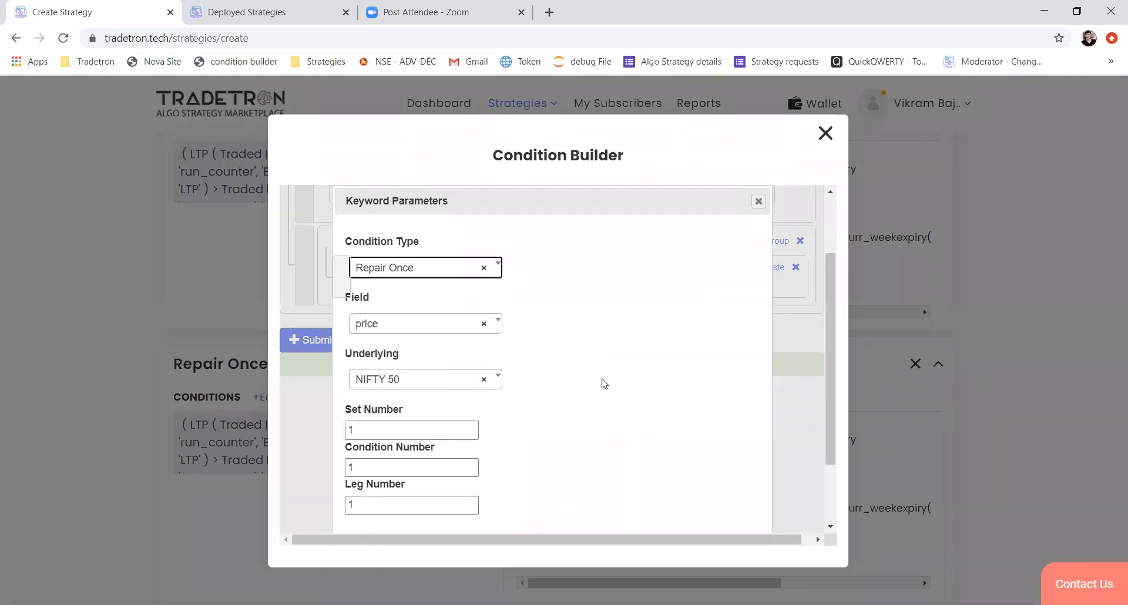
scroll(602, 382, down, 1)
click(675, 508)
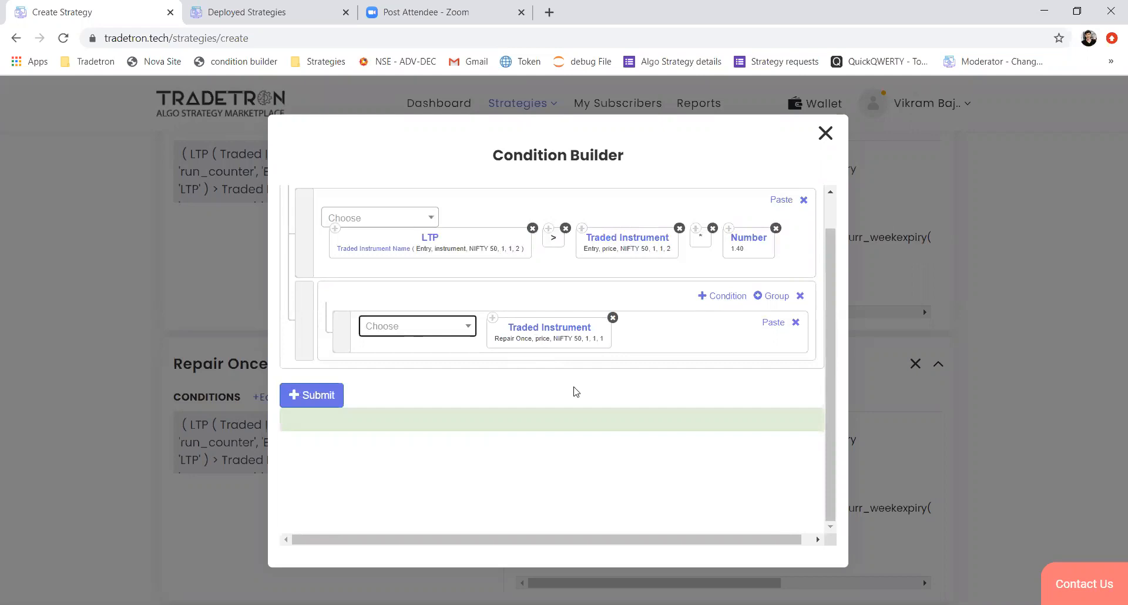
- Add a second condition to the group and copy the first condition's LTP, operators, Traded Instrument price and Number blocks into it
drag(295, 239, 303, 243)
click(715, 299)
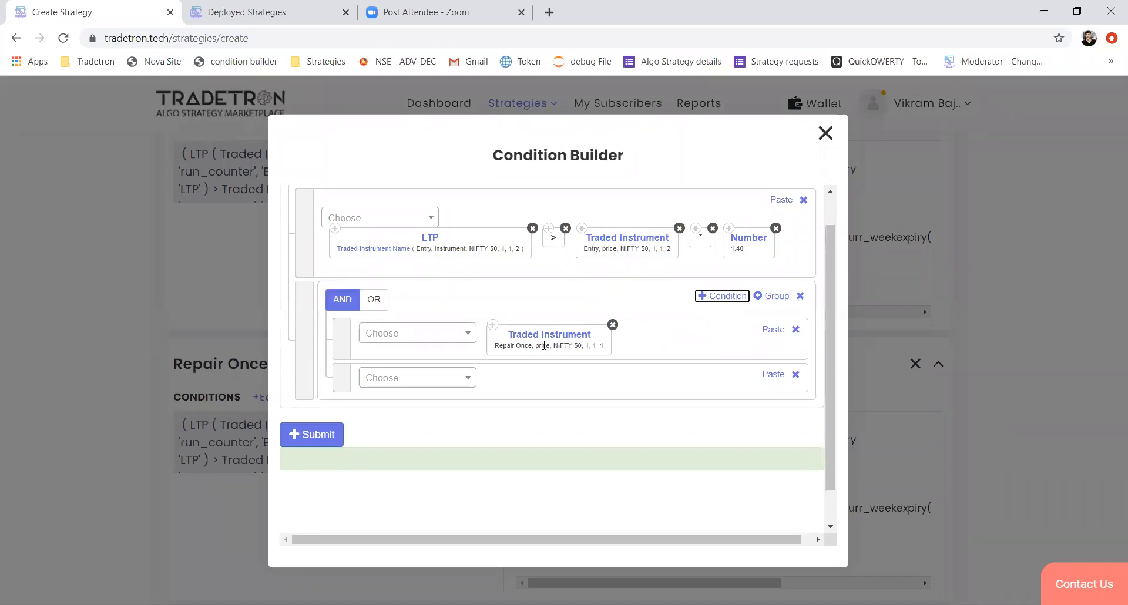
click(335, 228)
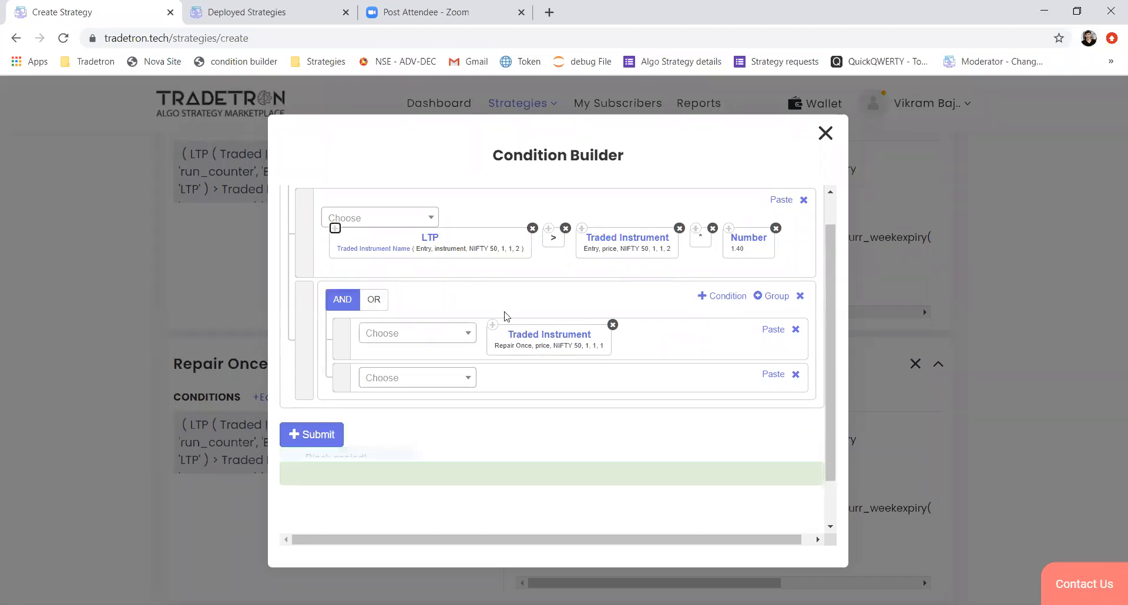
click(770, 379)
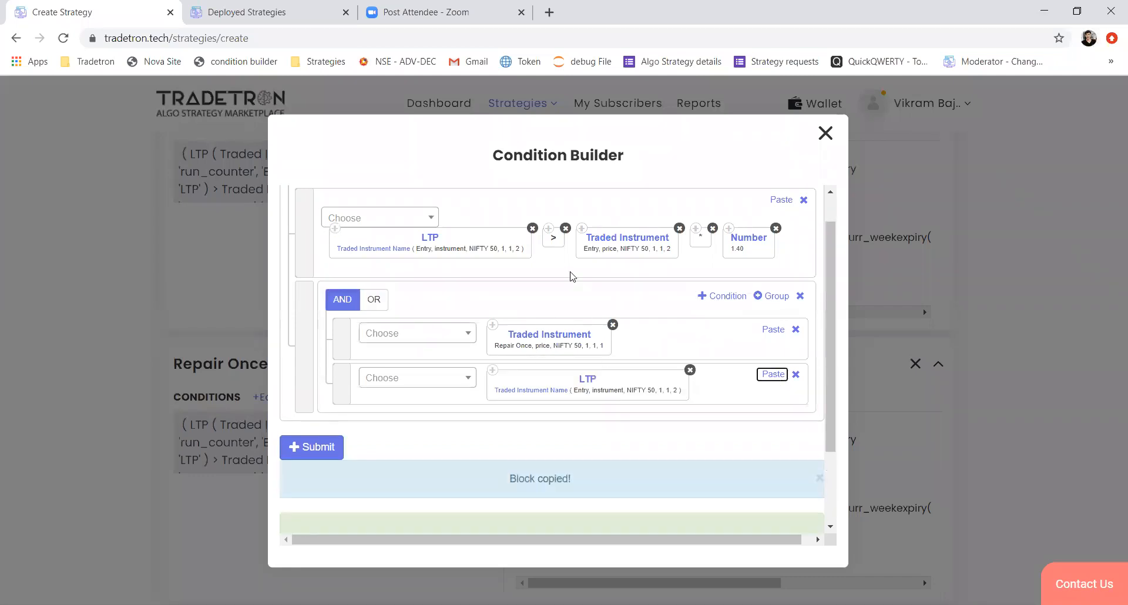
click(767, 376)
click(582, 228)
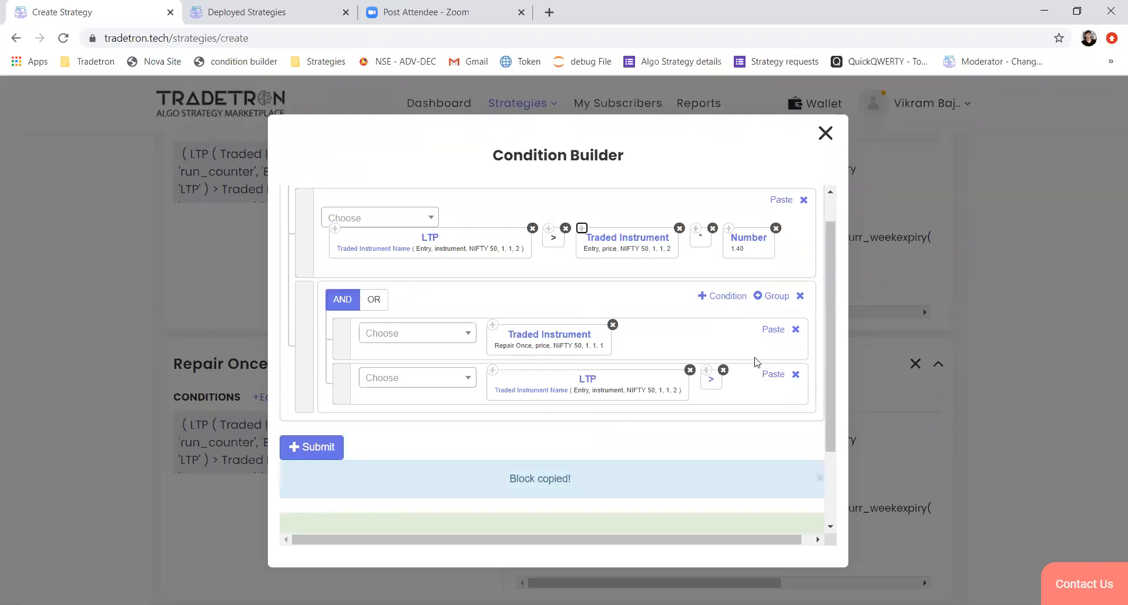
click(779, 377)
click(772, 375)
click(728, 228)
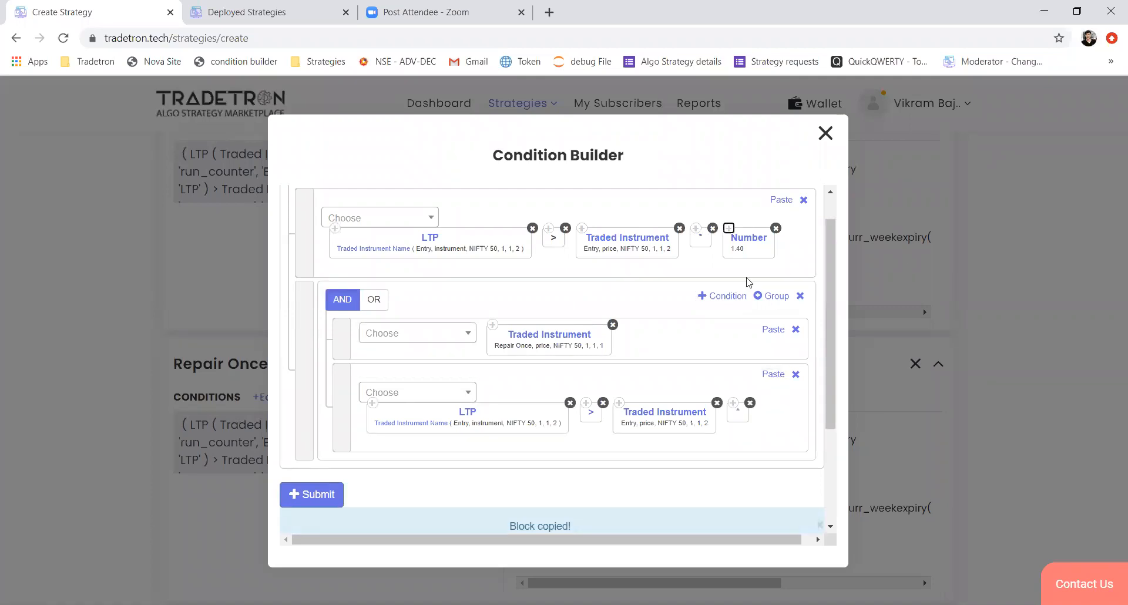
click(768, 374)
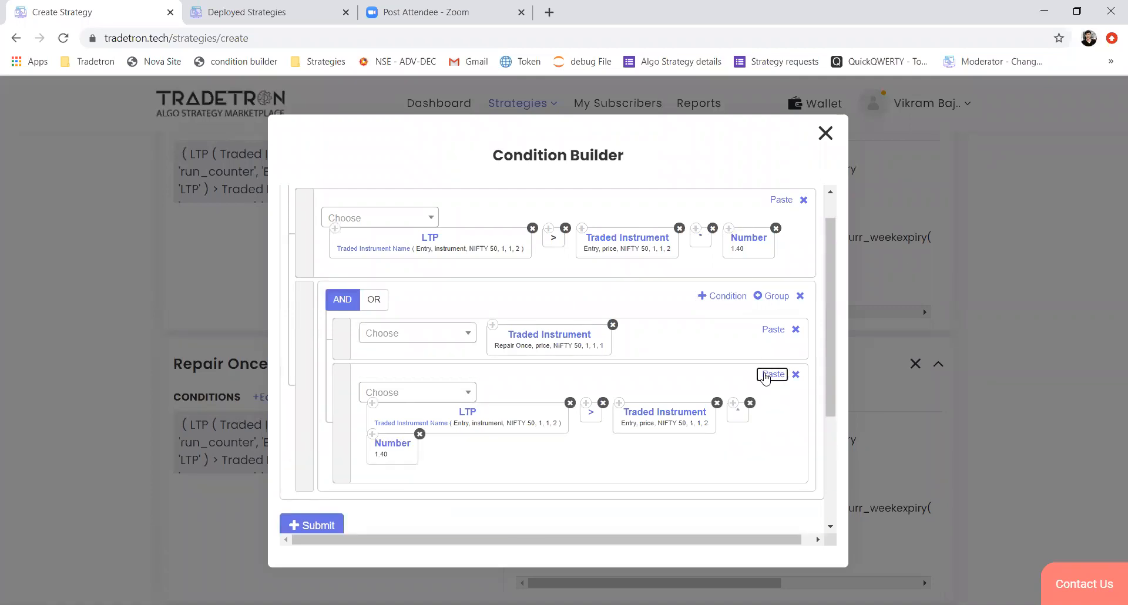
- Set the copied Number block to 1.20, submit the Put leg's condition and close the condition builder
click(405, 448)
drag(442, 293, 431, 294)
text(20)
click(597, 479)
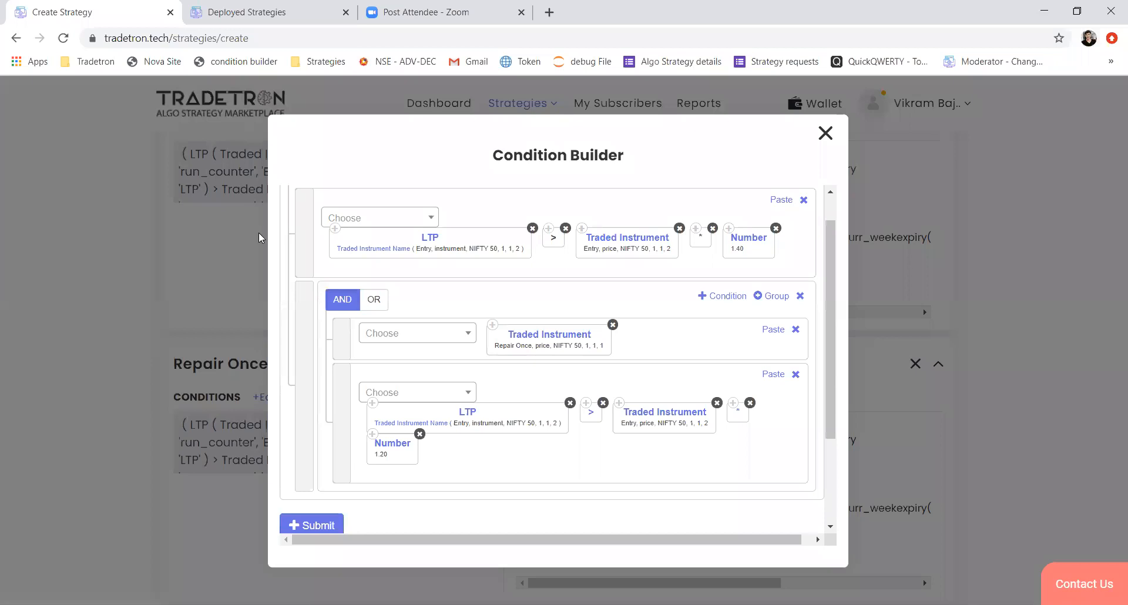
click(316, 527)
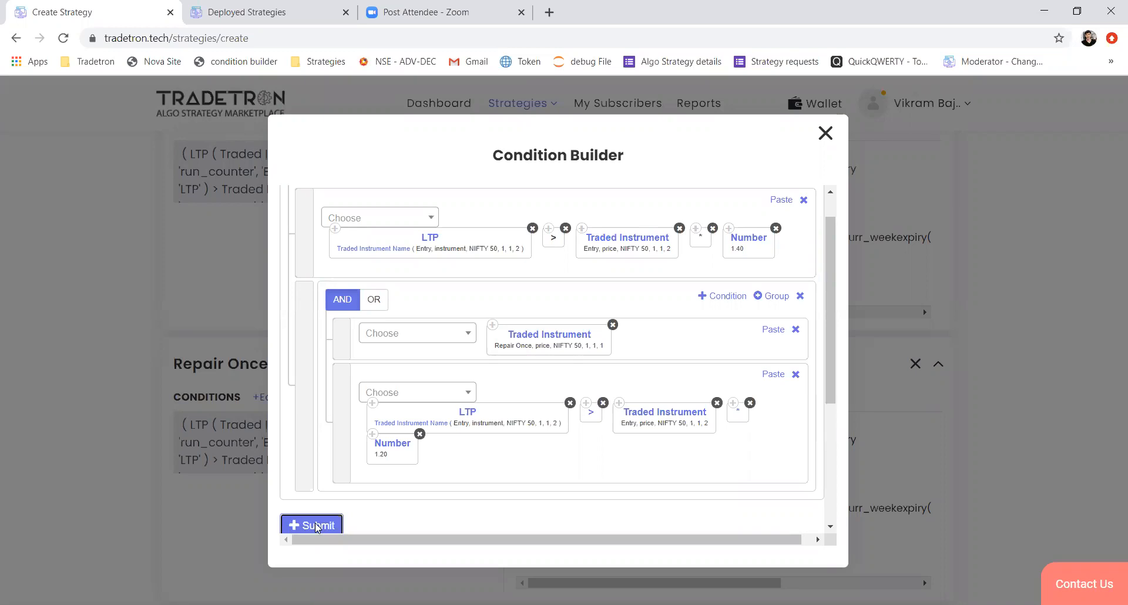
click(825, 134)
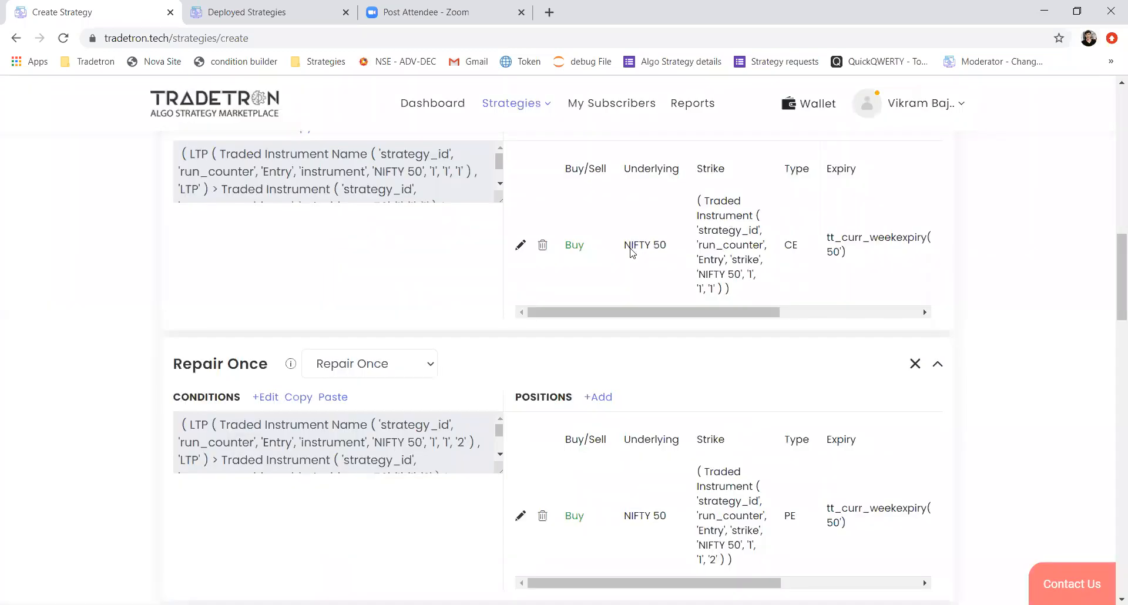
- In the Call leg's Repair Once condition, add a group holding two empty conditions and join it to the existing condition with OR
scroll(339, 298, up, 3)
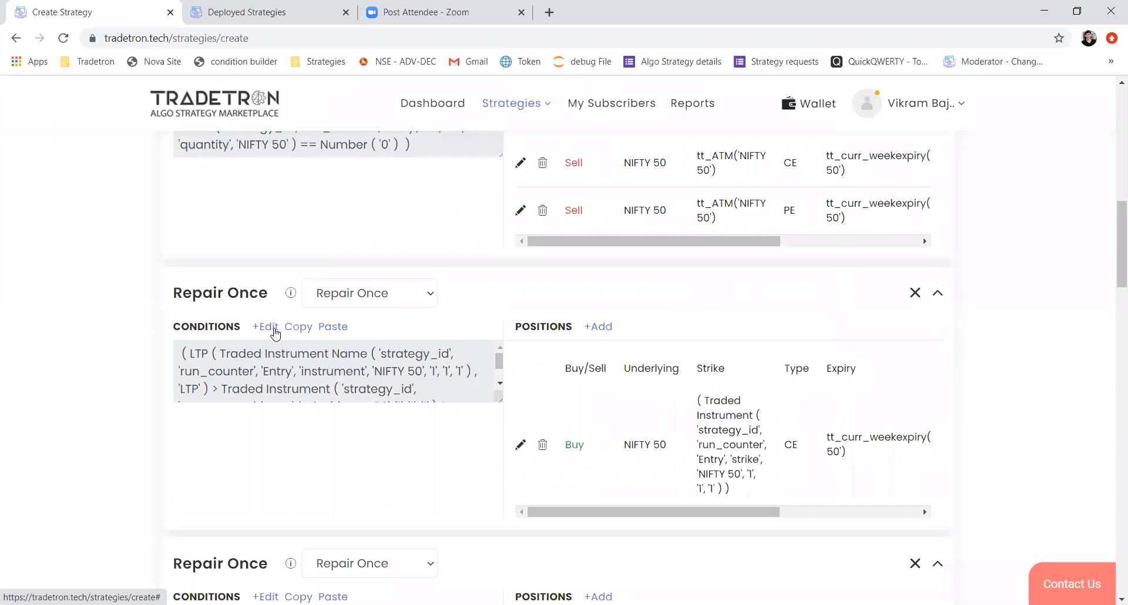
click(270, 327)
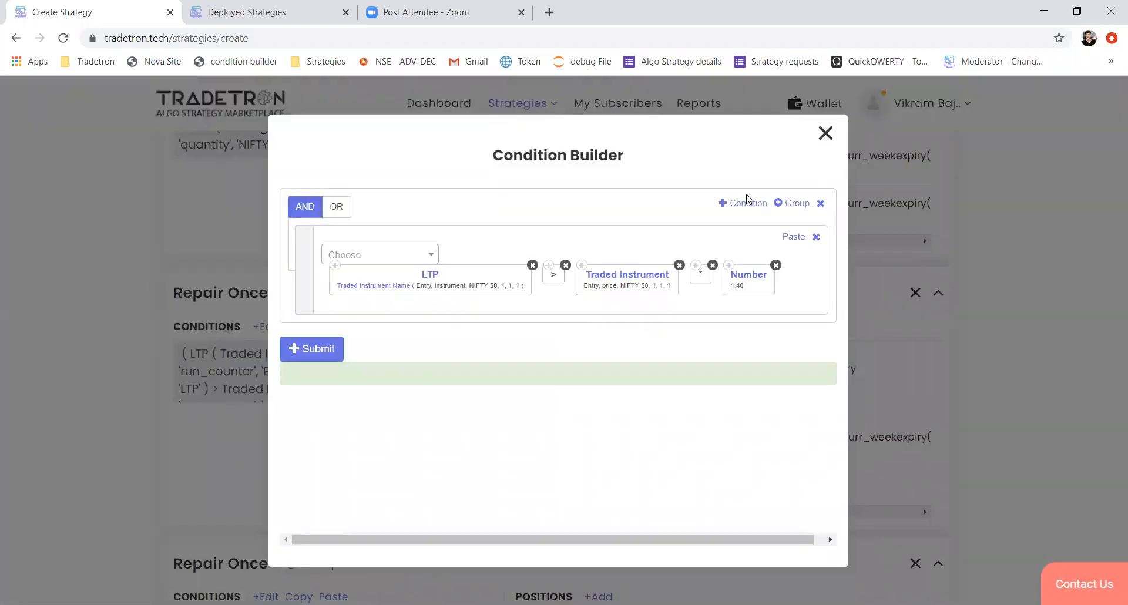
click(791, 206)
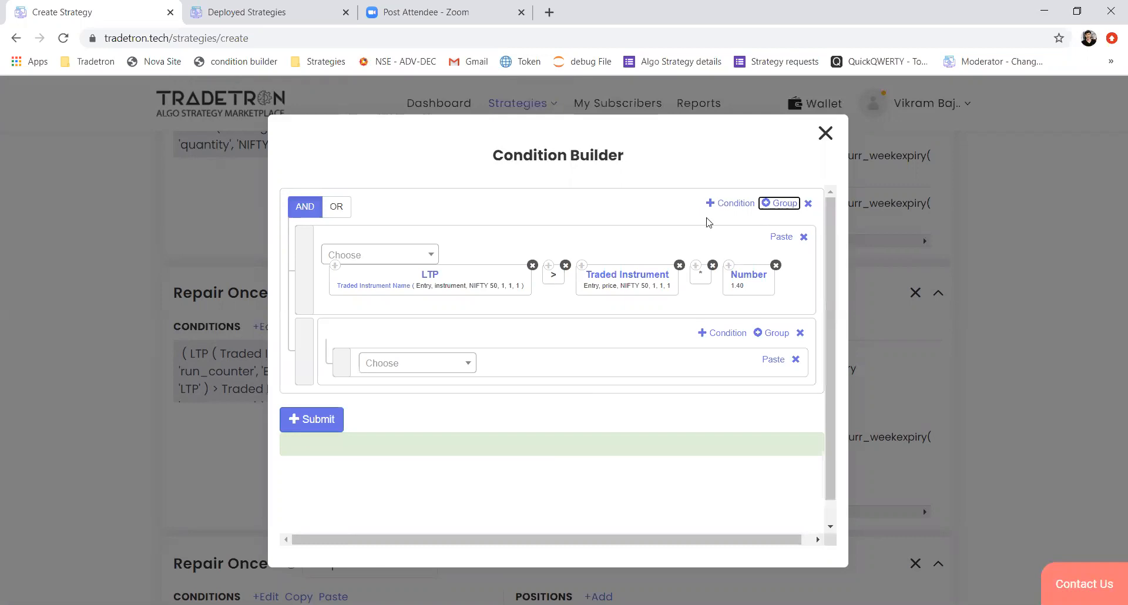
click(720, 335)
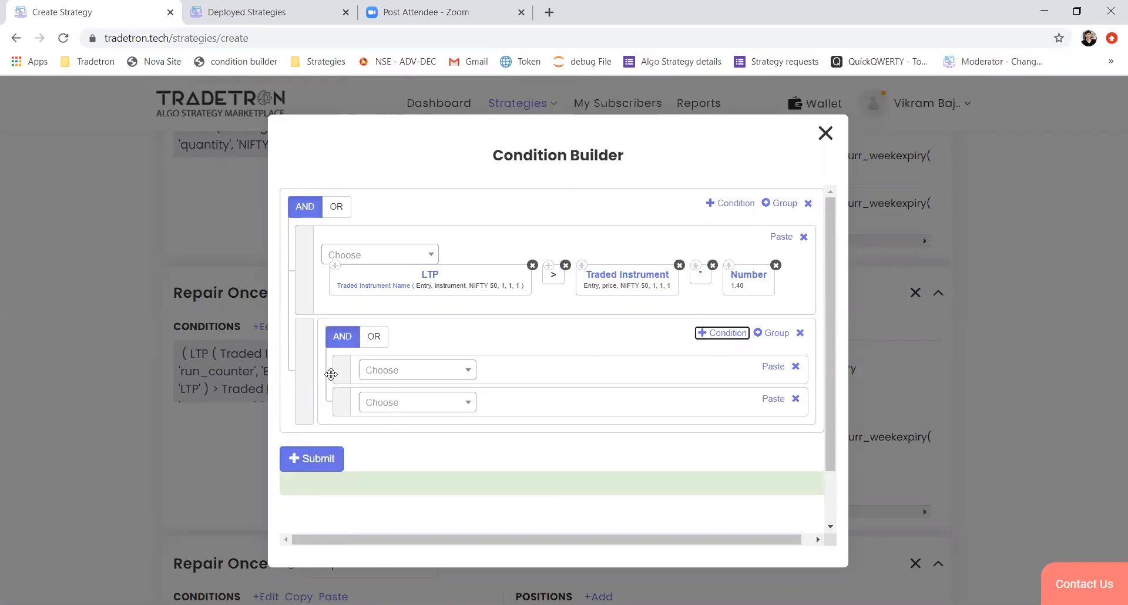
click(345, 210)
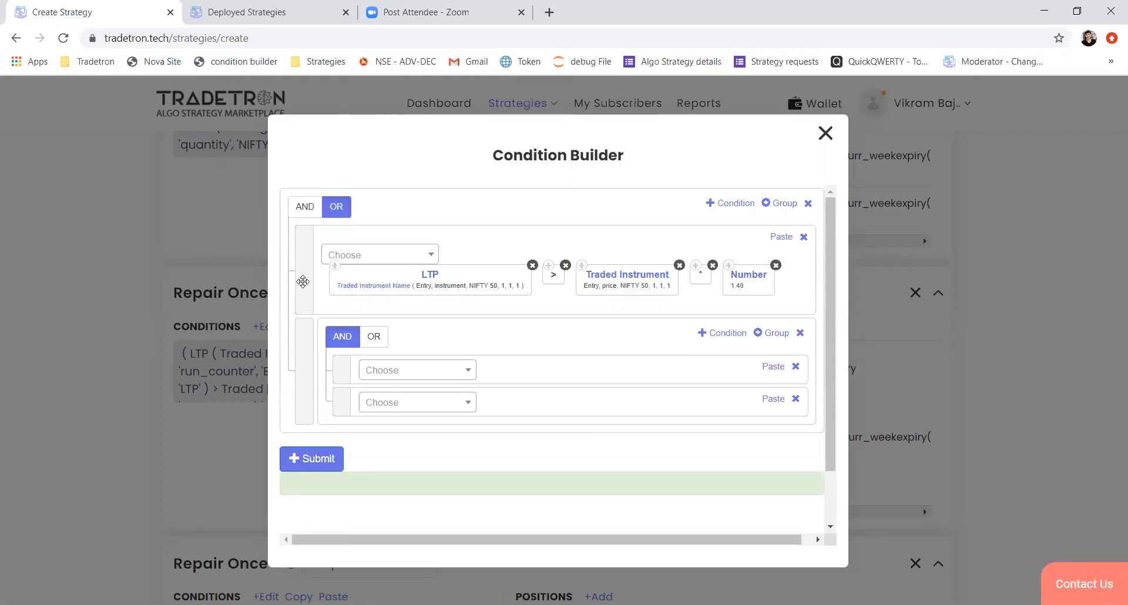
drag(309, 282, 329, 292)
mouse_move(316, 355)
mouse_down()
mouse_move(303, 364)
mouse_move(316, 365)
mouse_up()
- Add a Traded Instrument keyword to the nested group's first empty condition, with underlying NIFTY 50 and set number 1
click(419, 379)
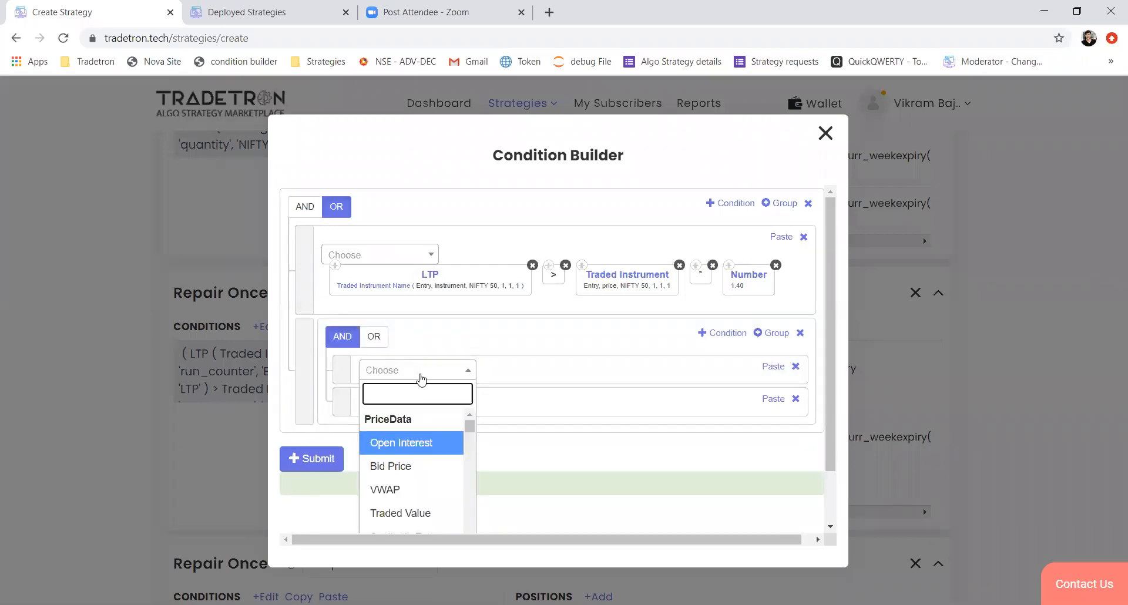
text(trad)
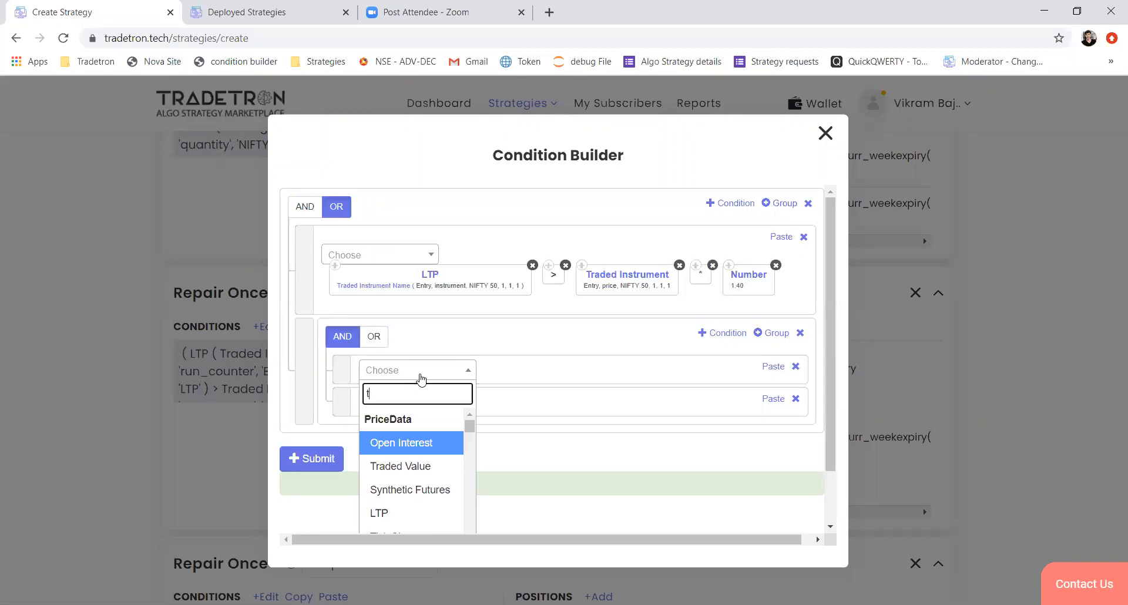
key(Down)
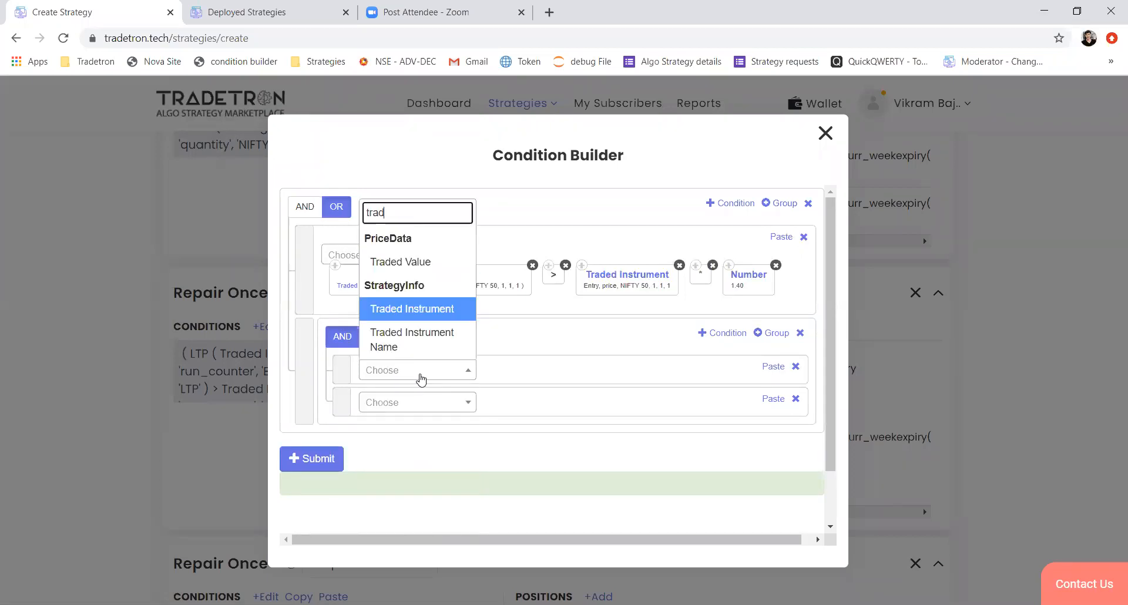
key(Return)
key(Tab)
key(Tab)
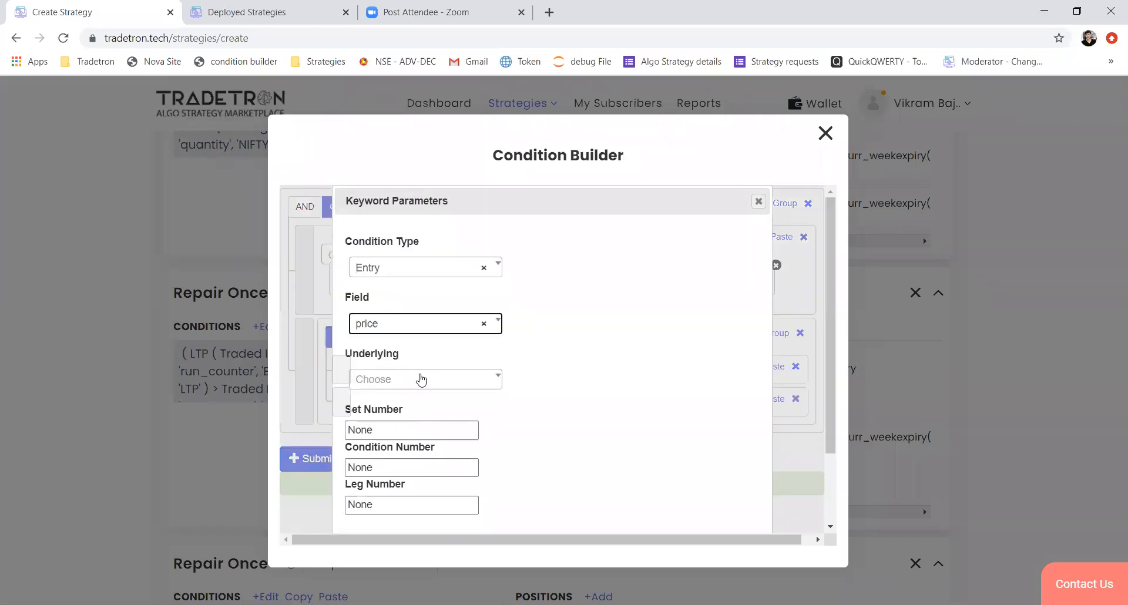
click(420, 380)
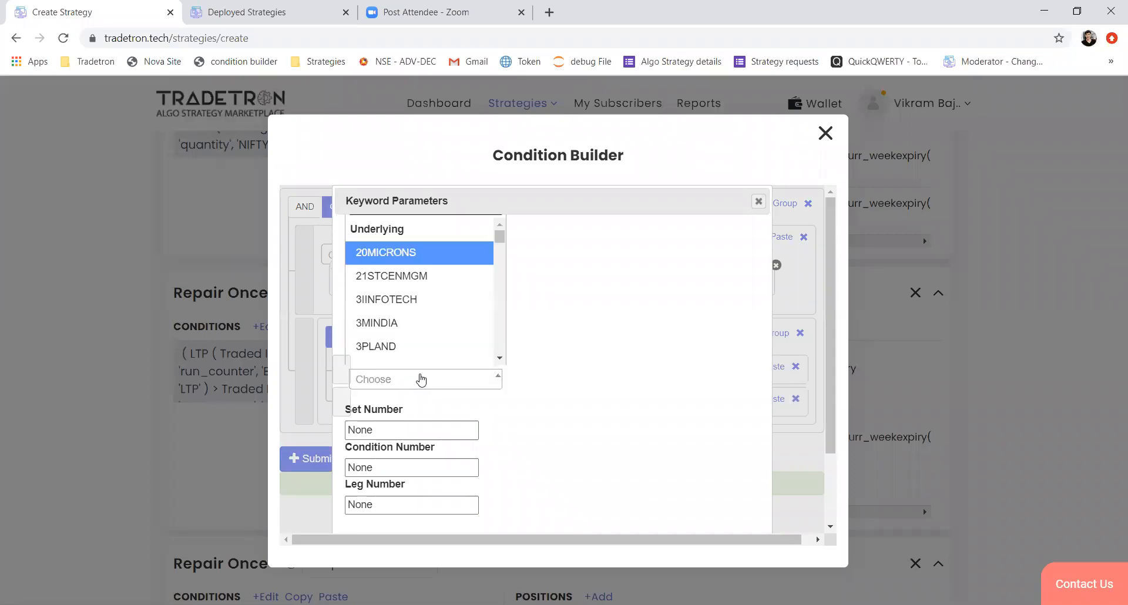
text(nifty)
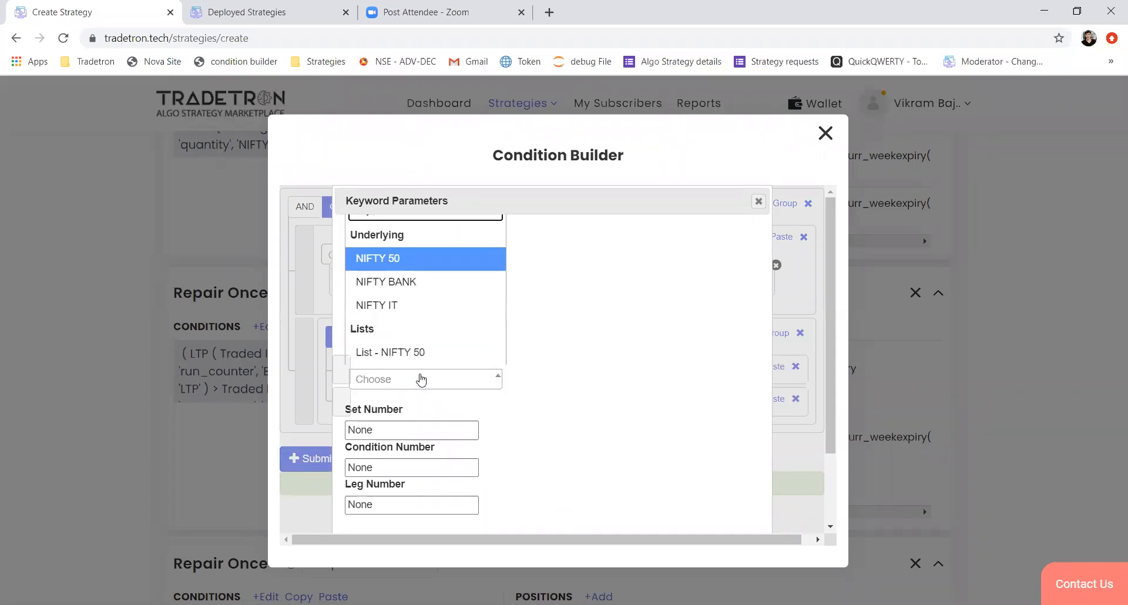
key(Return)
key(Tab)
text(1)
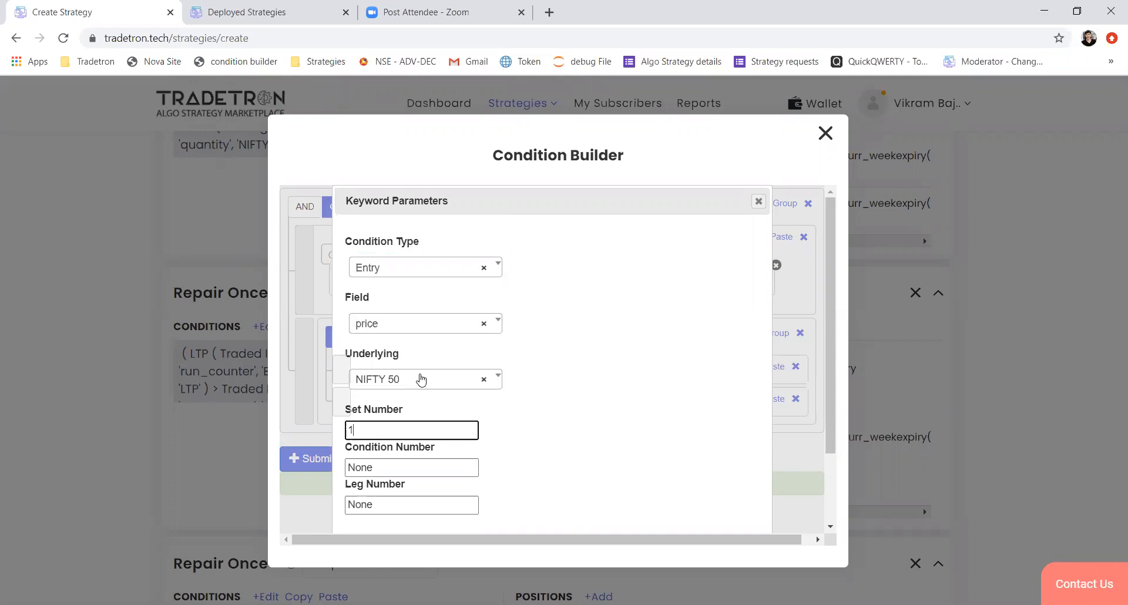
- Set the Traded Instrument keyword to condition type Repair Once, condition number 2 and leg number 1, and save it
click(432, 280)
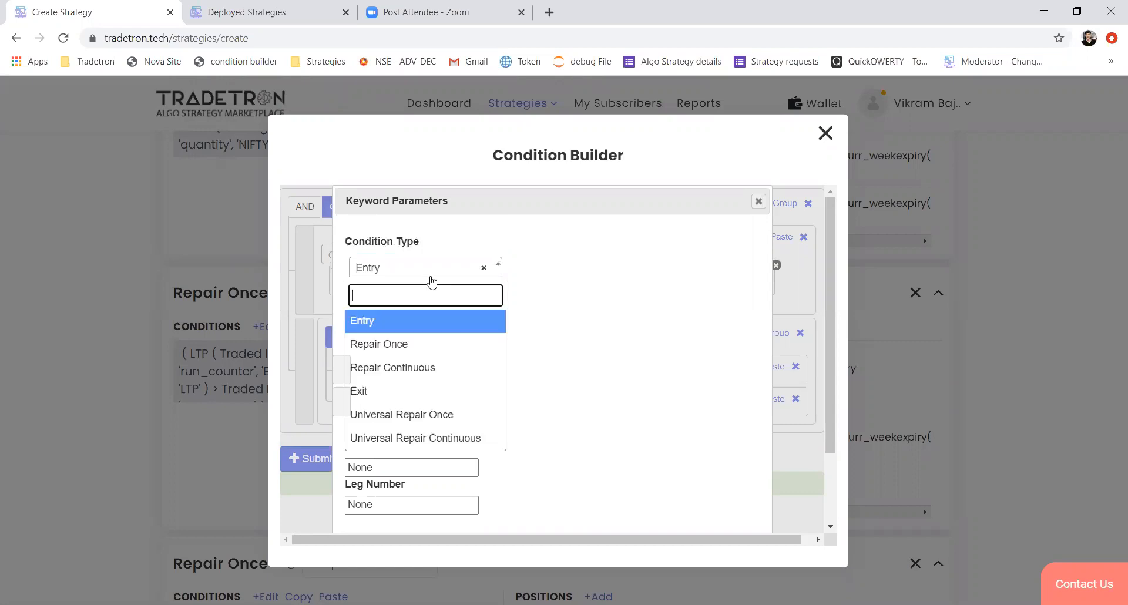
click(410, 344)
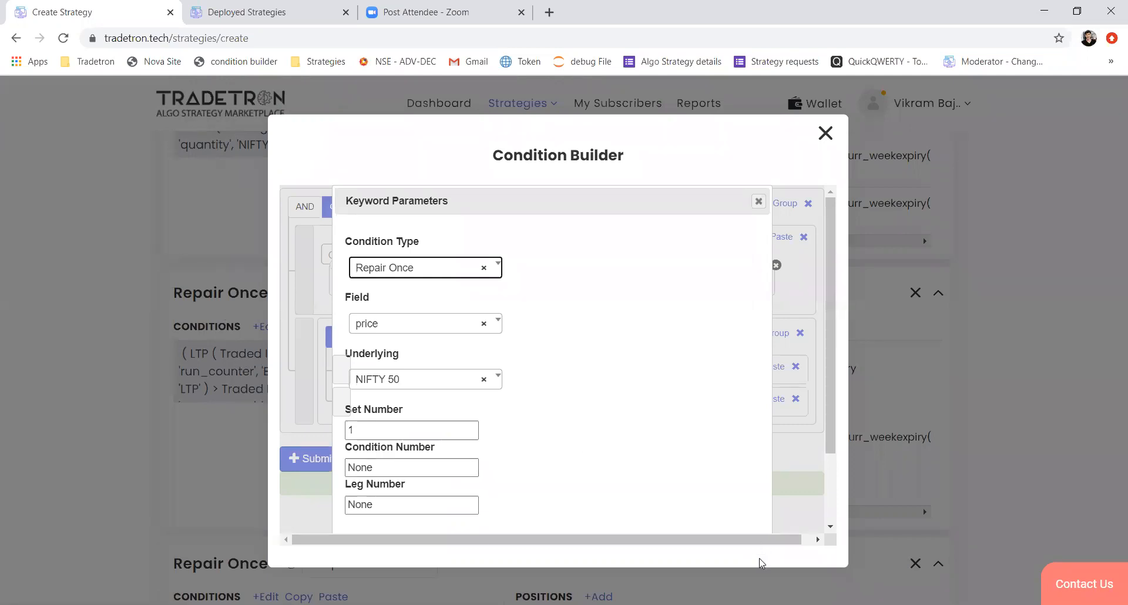
click(384, 465)
double_click(384, 466)
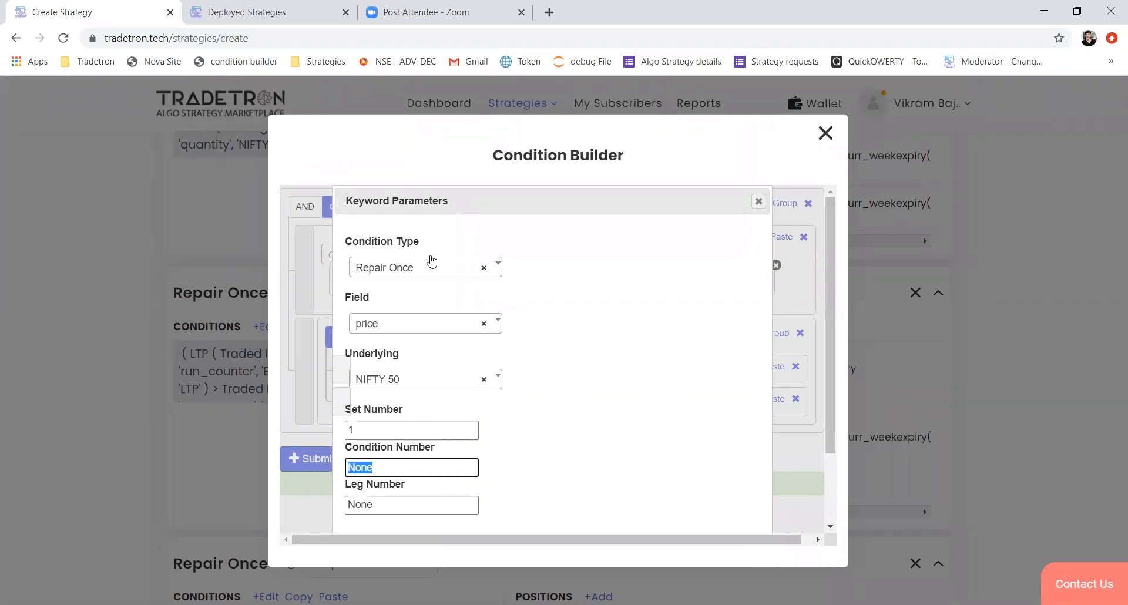
click(410, 269)
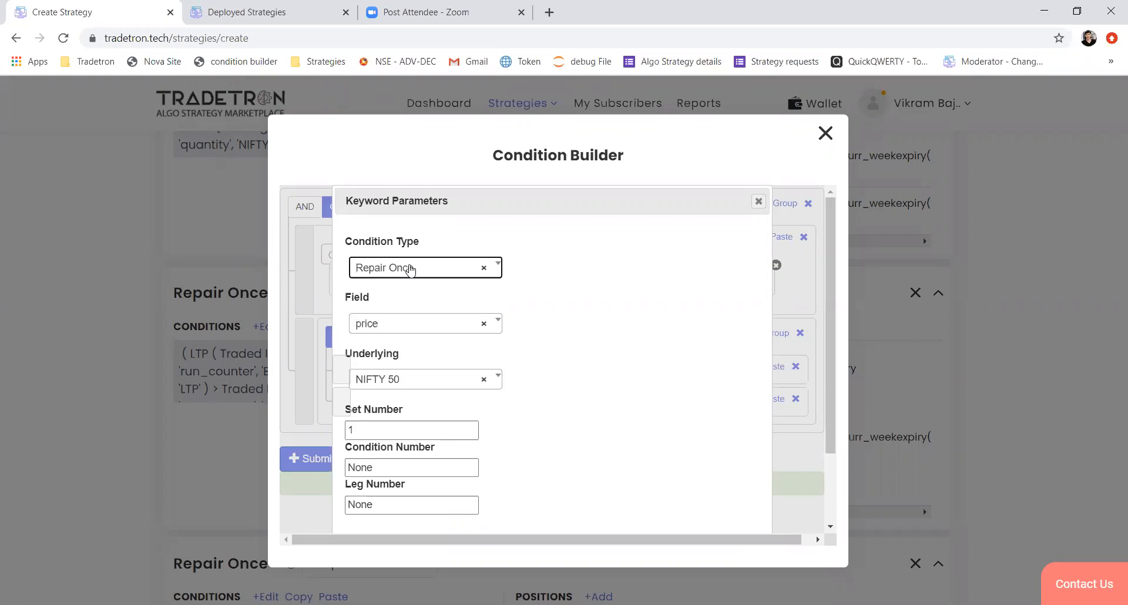
drag(382, 468, 333, 470)
text(2)
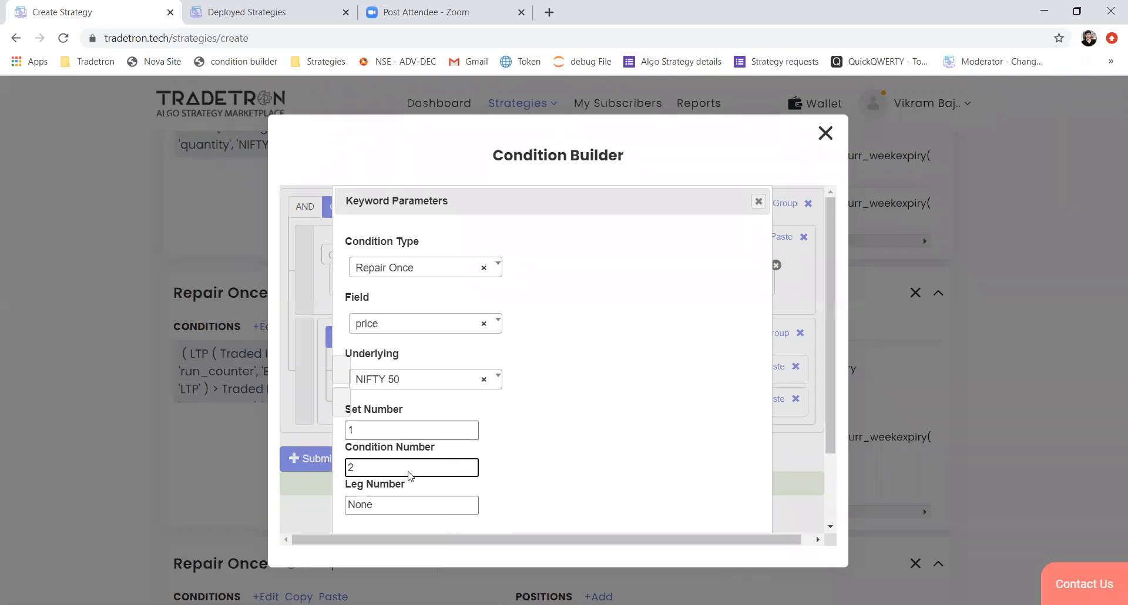
key(Tab)
text(1)
scroll(681, 440, down, 2)
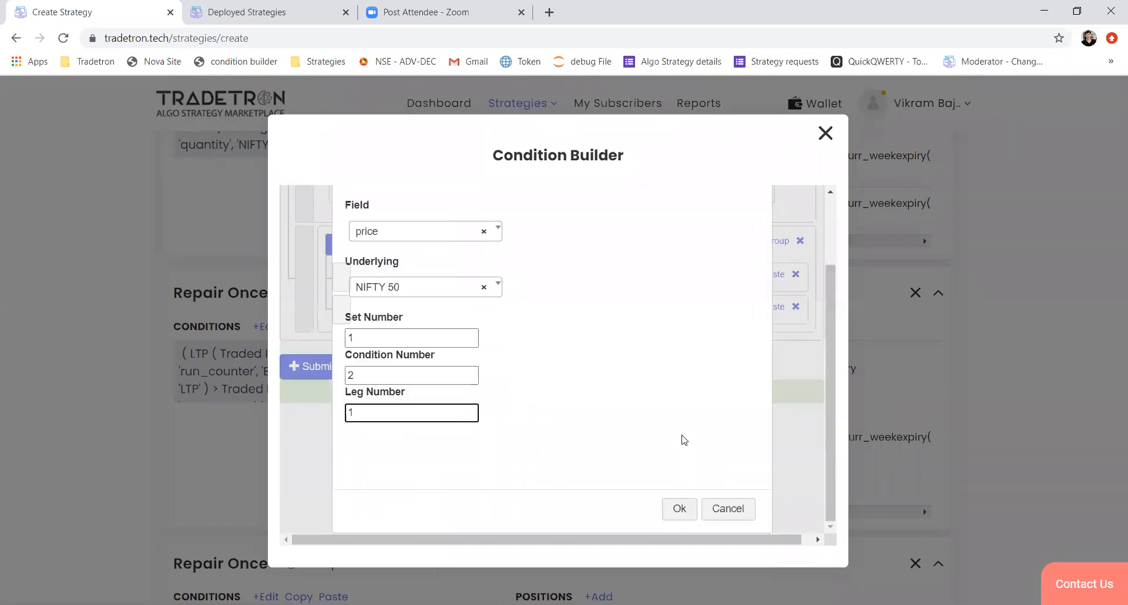
click(680, 510)
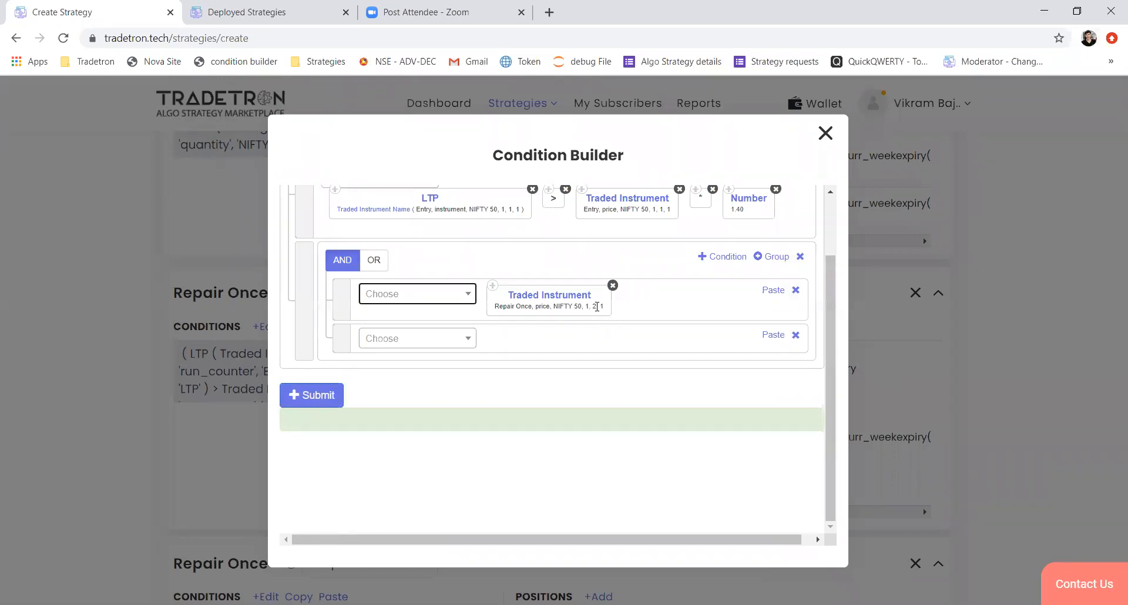
drag(596, 306, 594, 307)
- Copy the 40% condition's LTP, operators, Traded Instrument price and Number blocks into the nested group's second condition
scroll(452, 276, up, 1)
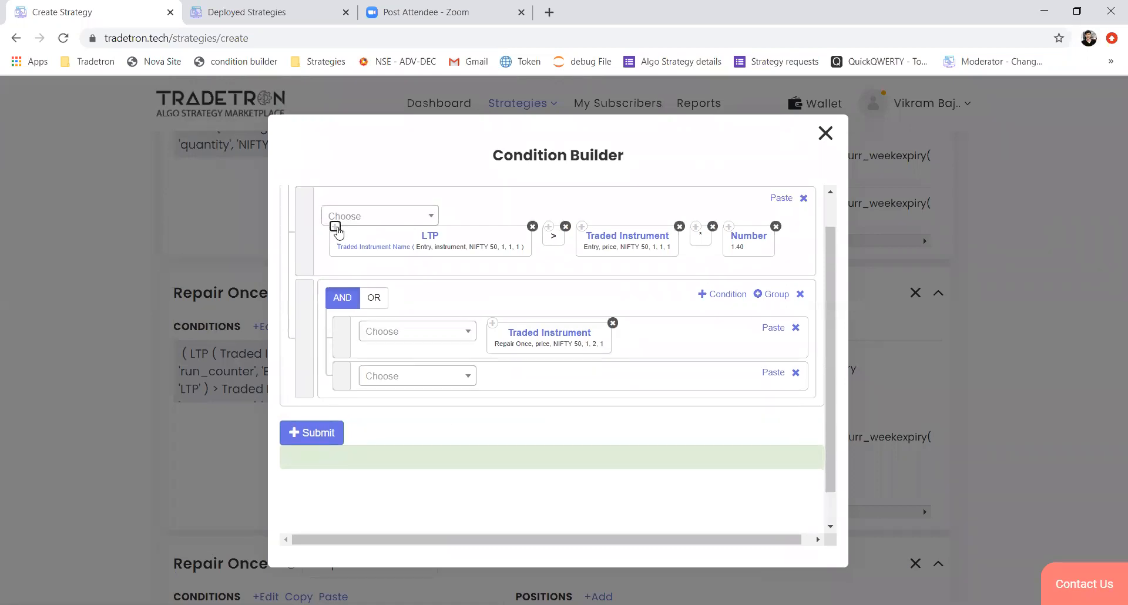
click(335, 226)
click(773, 373)
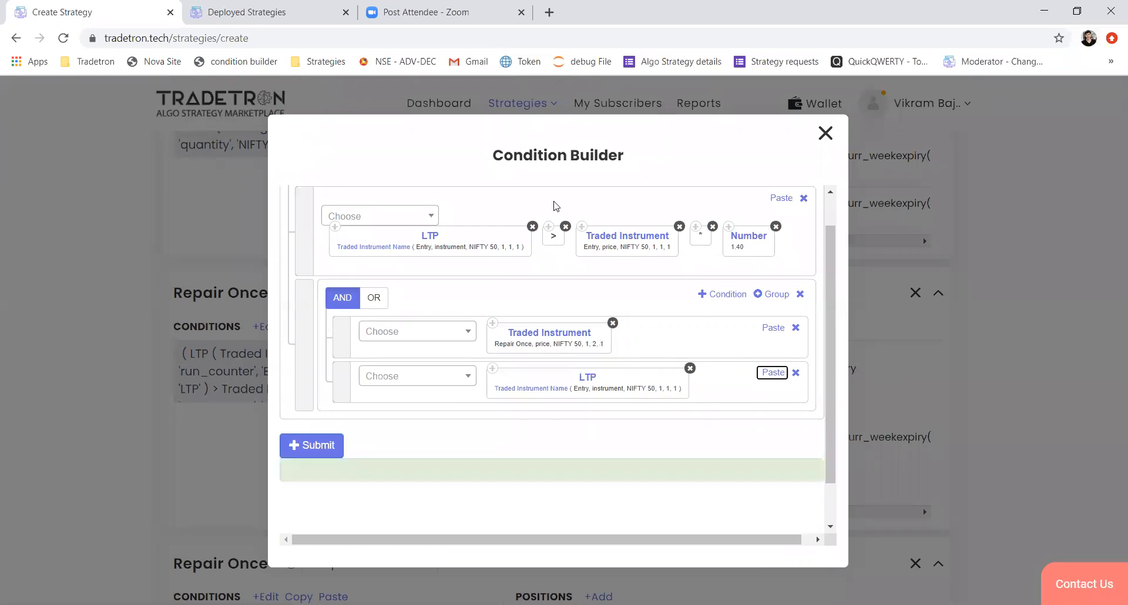
click(548, 226)
click(773, 373)
click(582, 226)
click(773, 373)
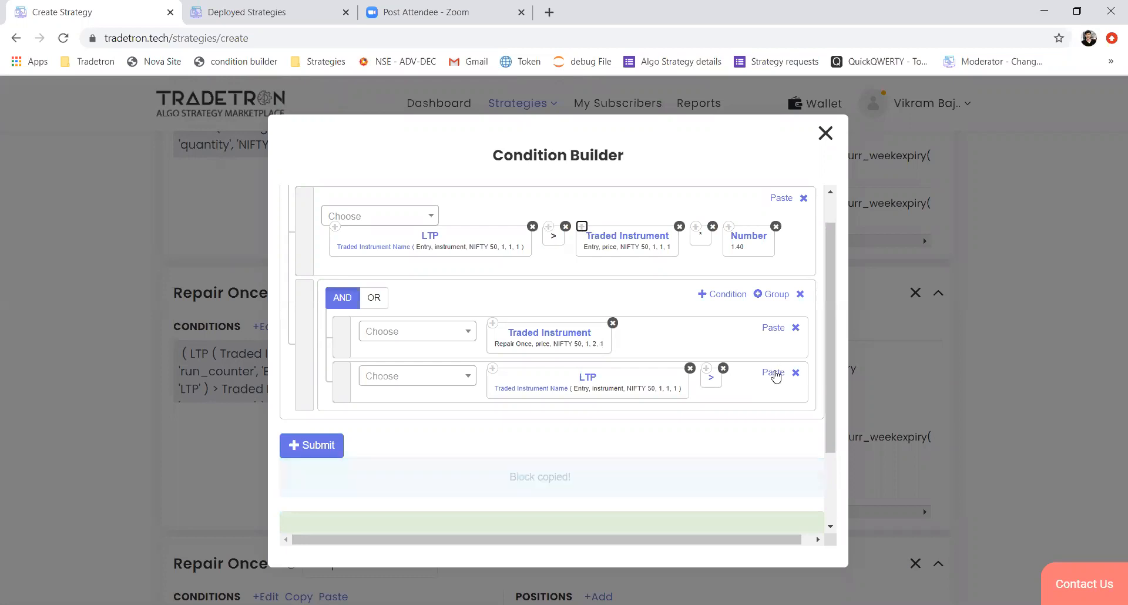
click(695, 227)
click(773, 372)
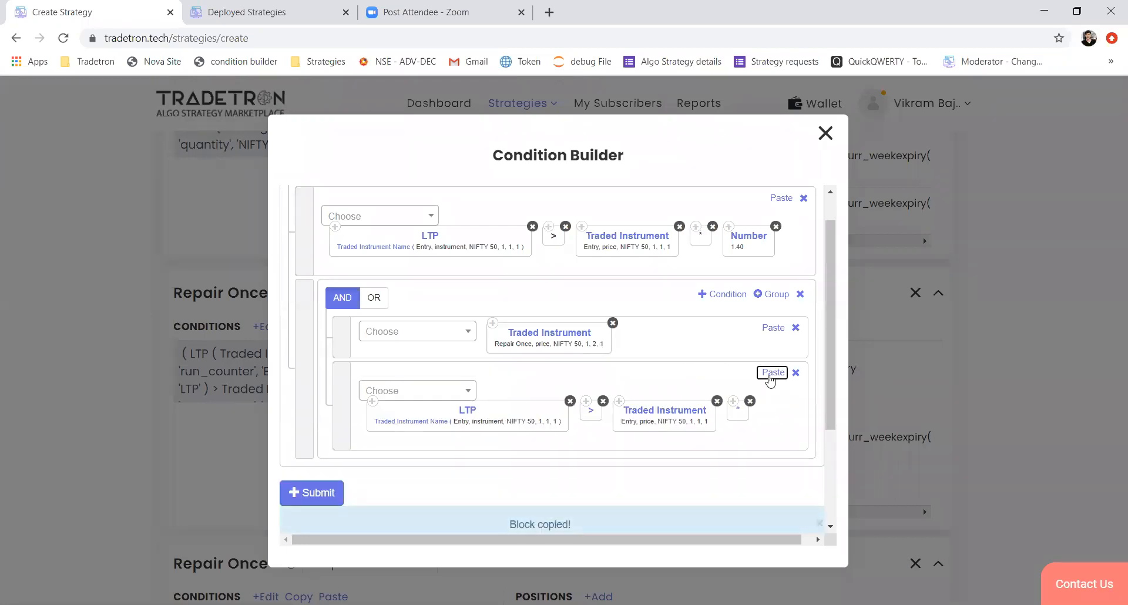
click(728, 228)
click(773, 373)
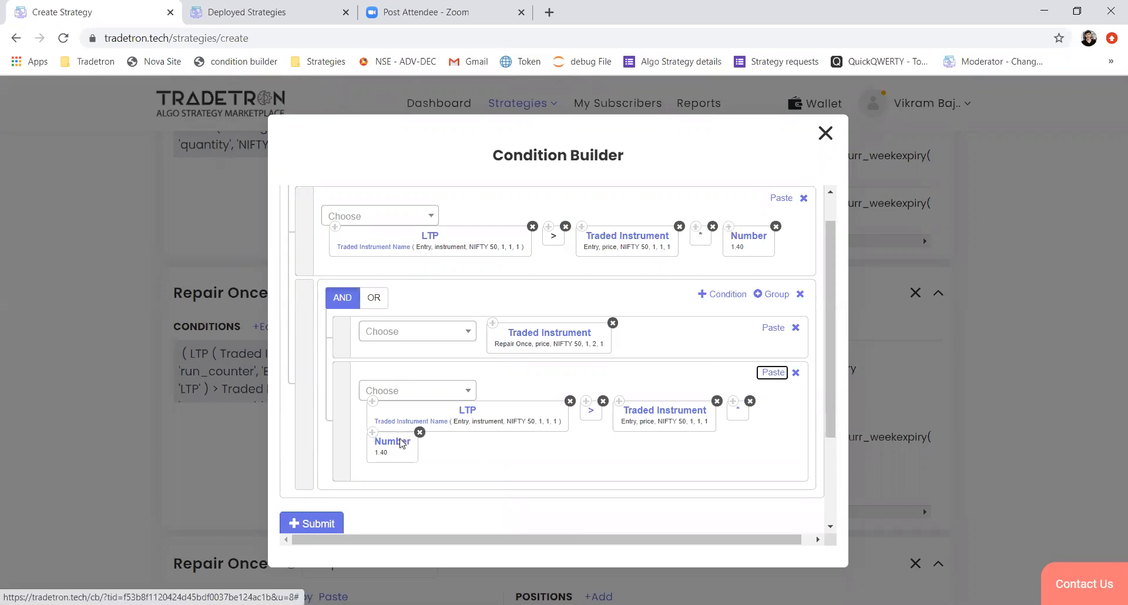
- Set the copied Number block to 1.20, submit the Call leg's condition and close the condition builder
click(395, 442)
drag(445, 292, 433, 292)
text(20)
click(606, 482)
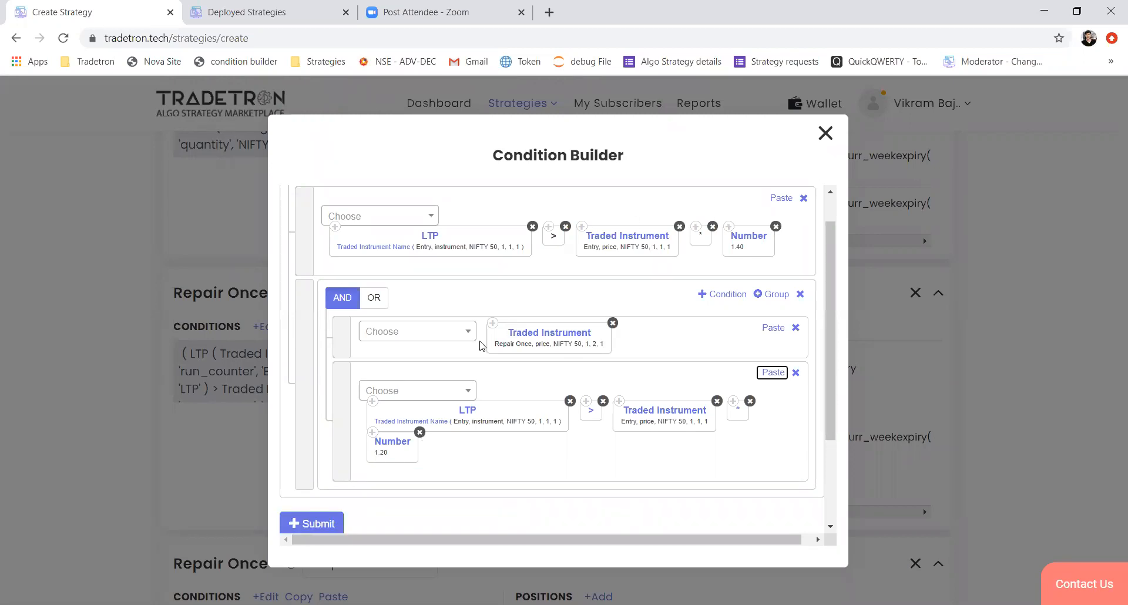
click(333, 527)
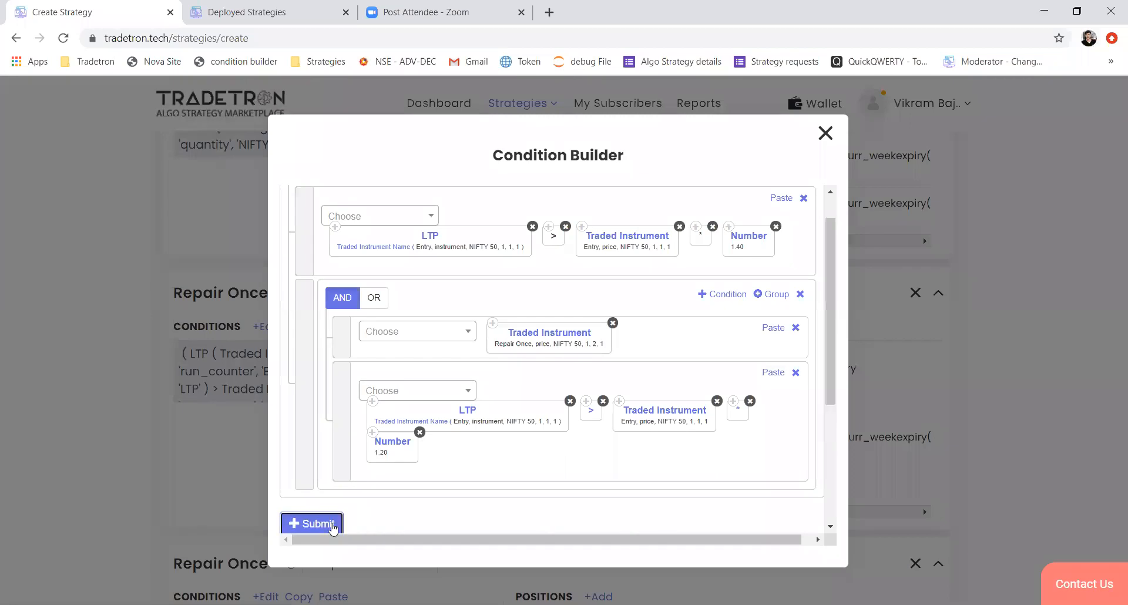
scroll(507, 238, up, 1)
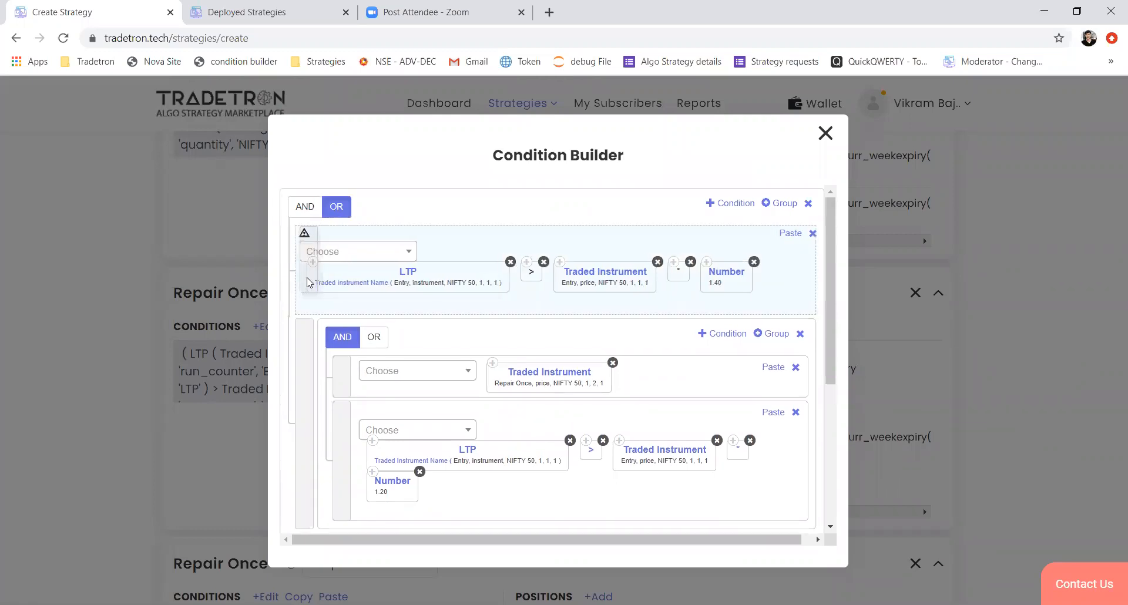
drag(308, 398, 303, 406)
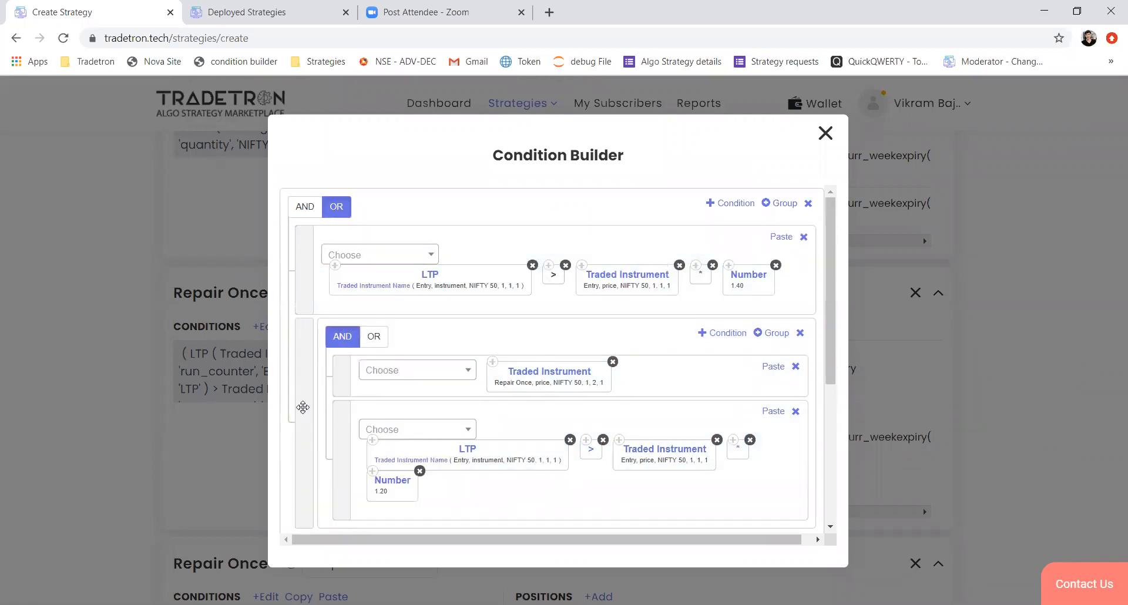
click(824, 134)
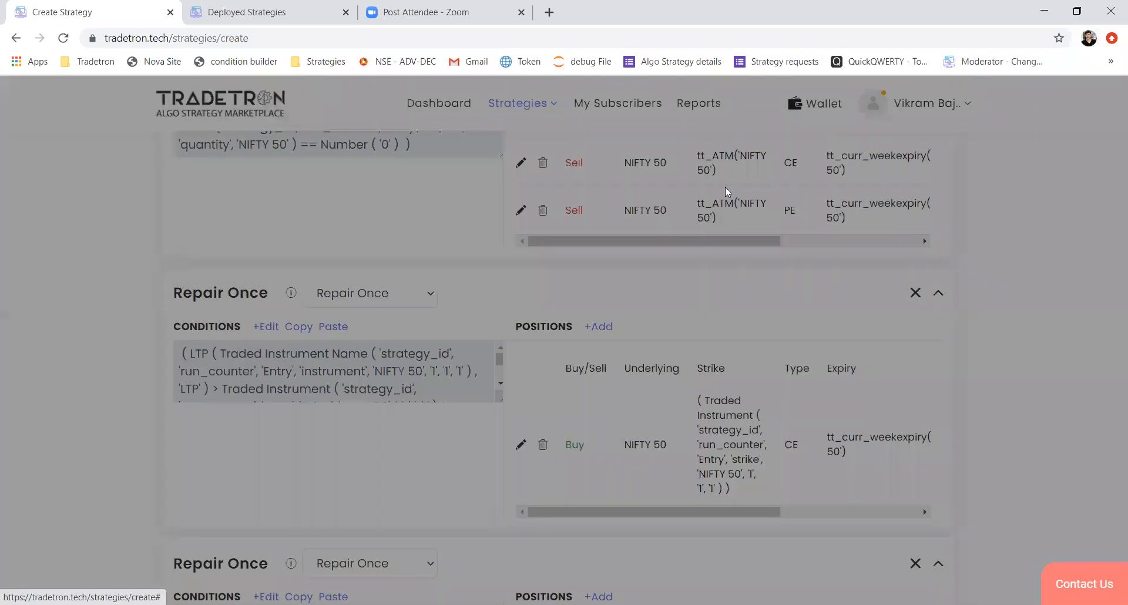
- Join the Put leg's Repair Once condition and its nested group with OR, submit it and close the condition builder
scroll(460, 386, down, 1)
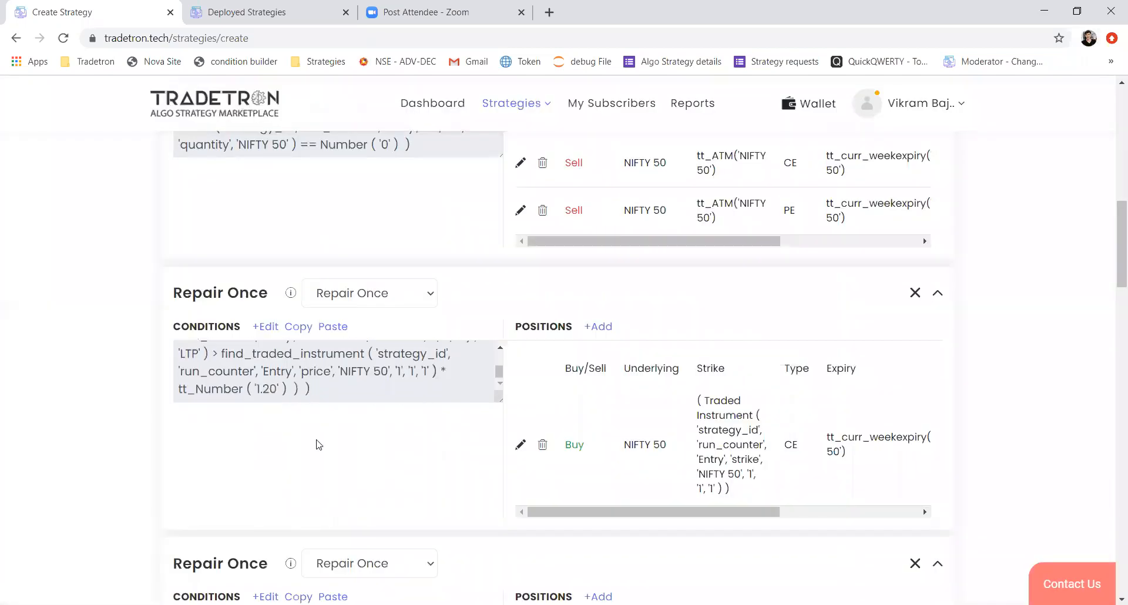
scroll(318, 444, down, 4)
click(268, 342)
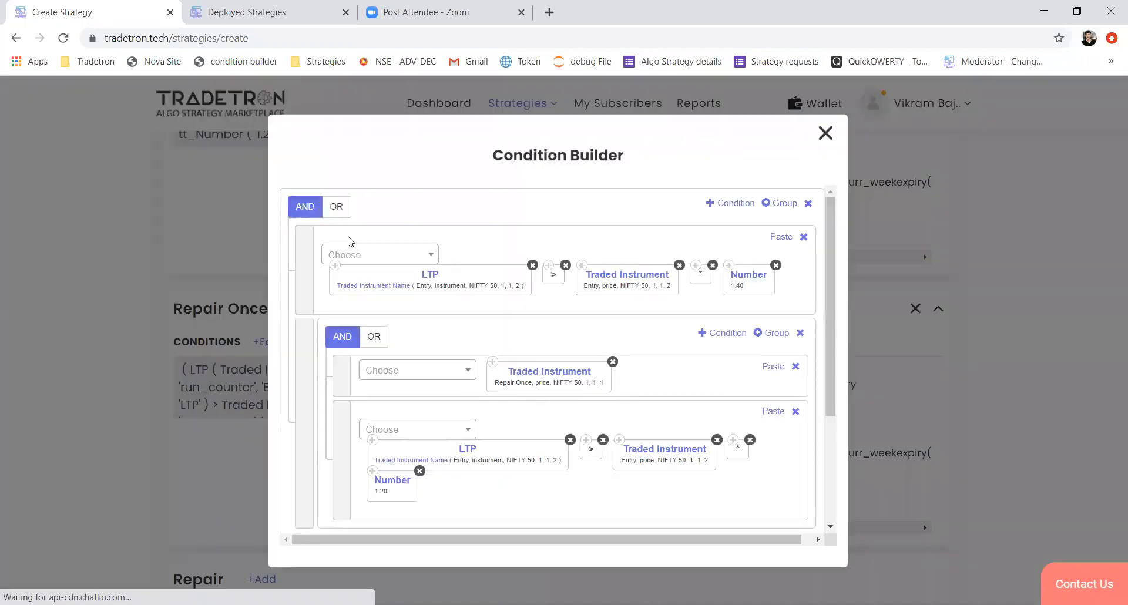
click(339, 212)
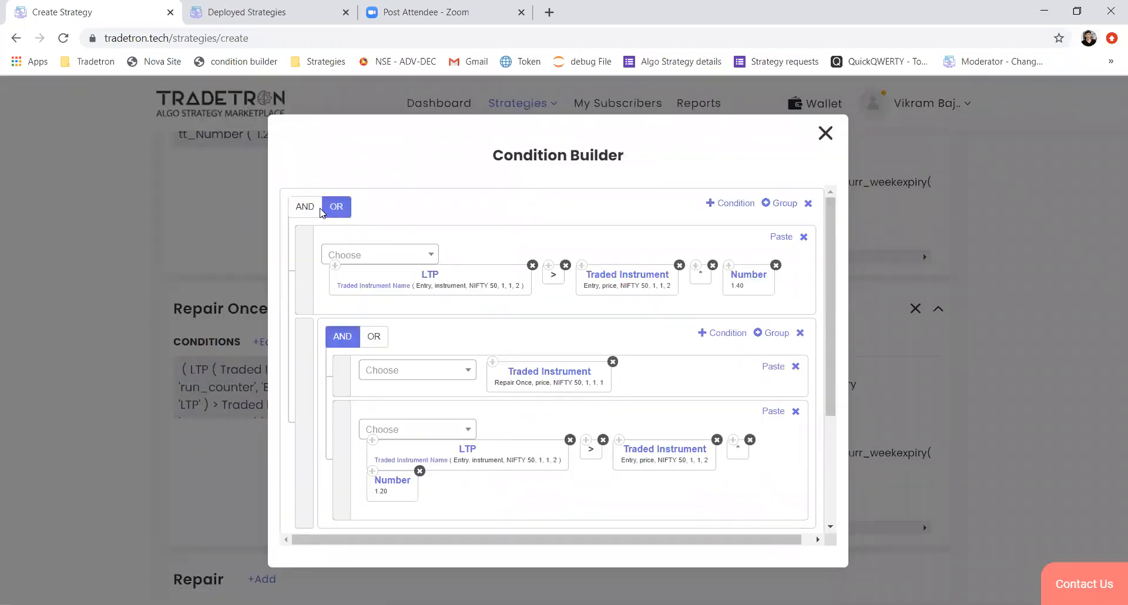
scroll(327, 400, down, 3)
click(328, 400)
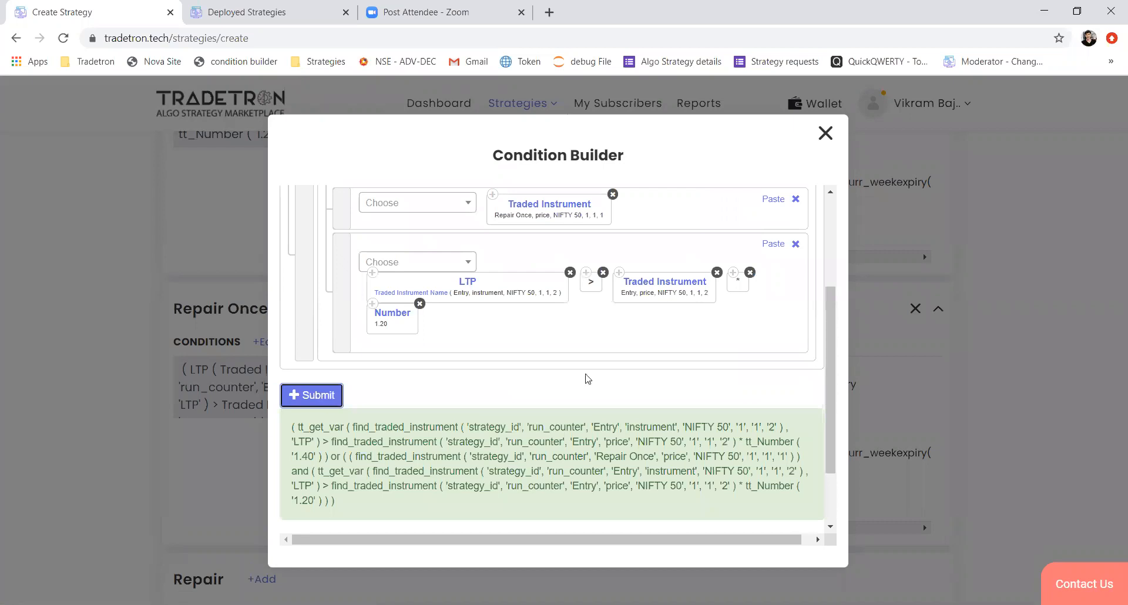
click(826, 141)
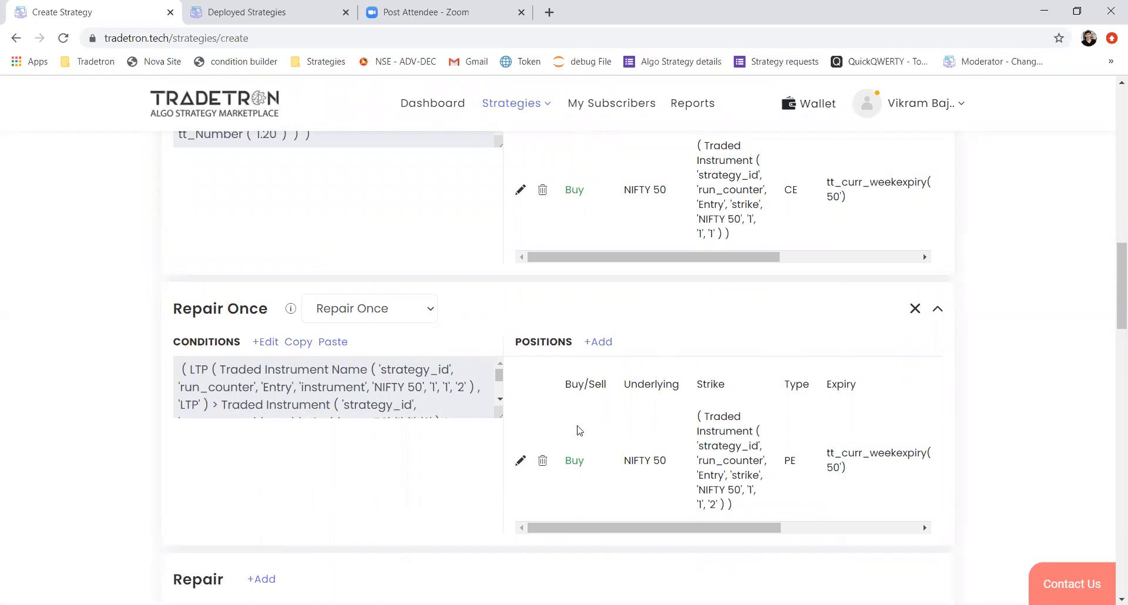
- Set Public Strategy to Yes in the Marketplace Settings
scroll(578, 430, down, 4)
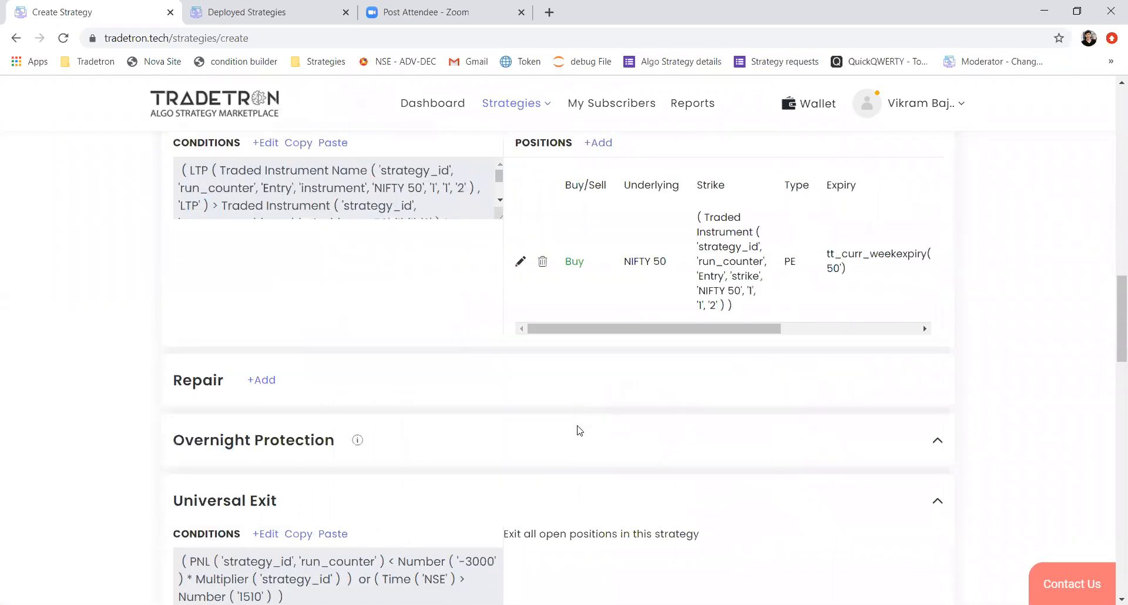
scroll(578, 430, down, 10)
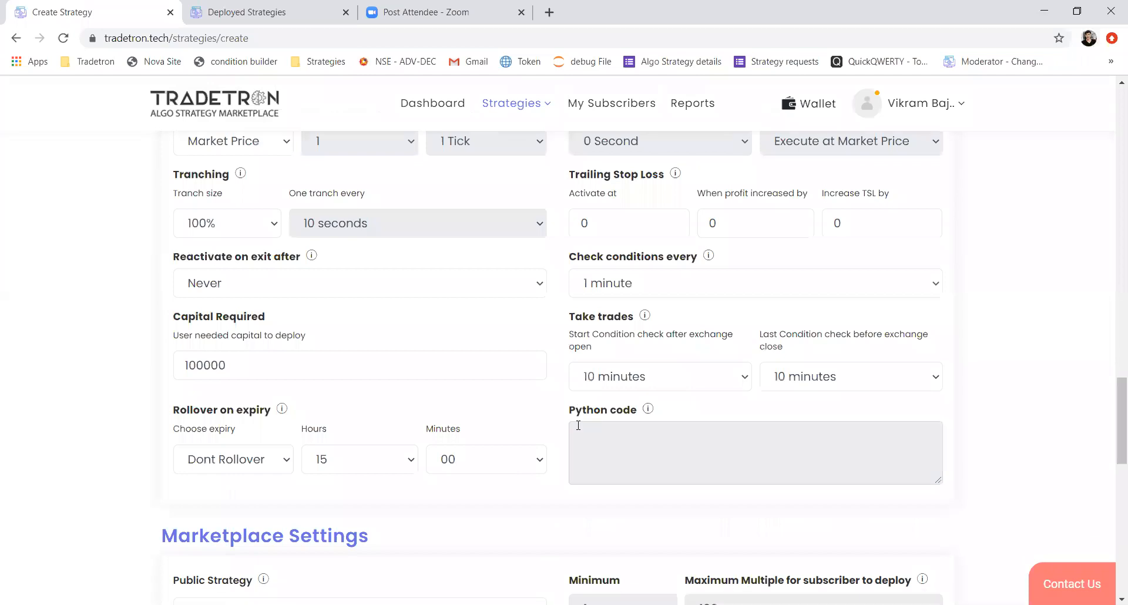
scroll(578, 424, up, 2)
scroll(578, 424, up, 2)
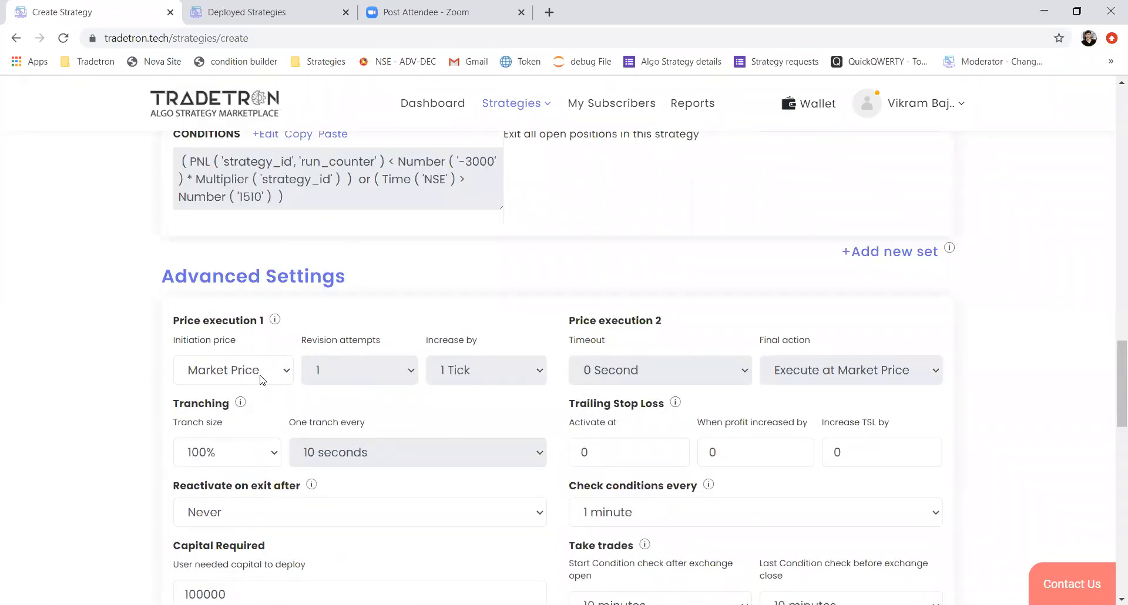
scroll(262, 379, down, 8)
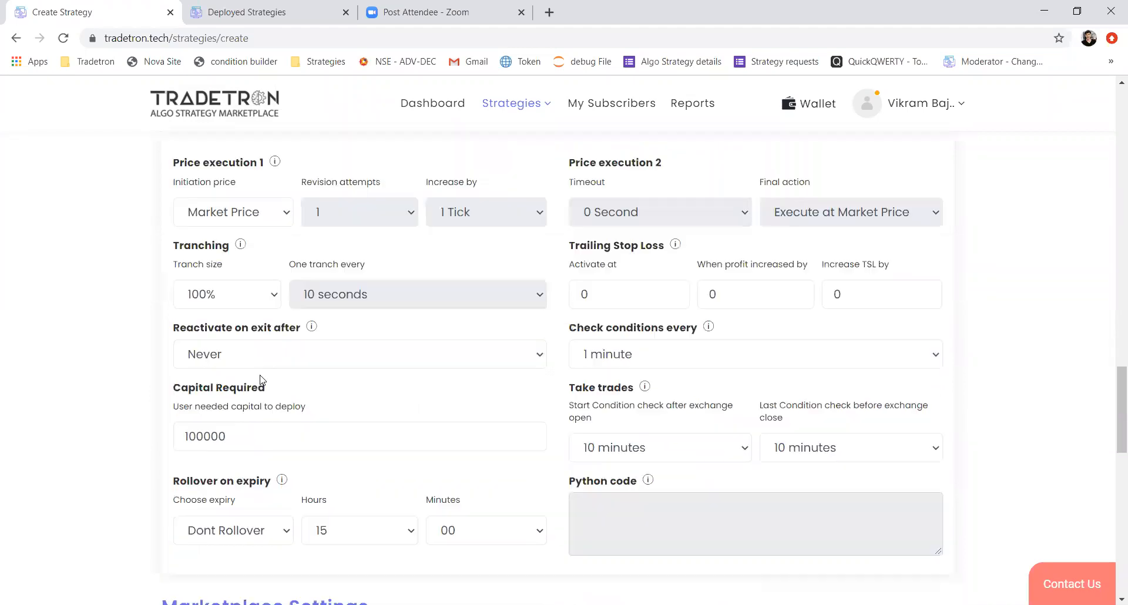
click(292, 378)
click(276, 404)
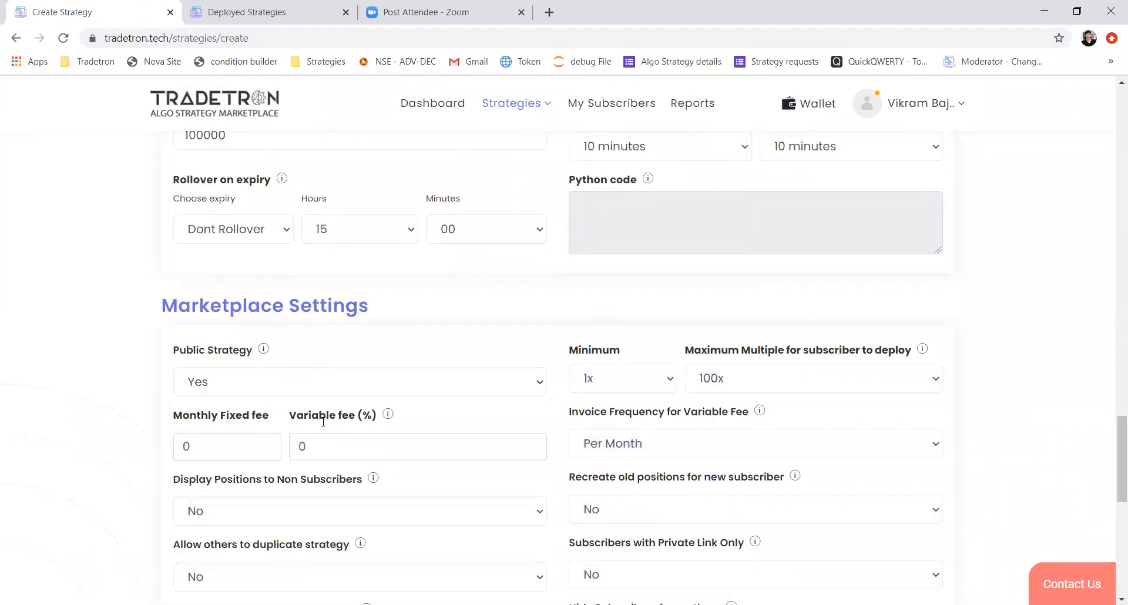
- Set both Subscribers with Private Link Only and Allow others to duplicate strategy to Yes
scroll(323, 421, down, 5)
click(660, 280)
click(654, 292)
click(459, 275)
click(445, 300)
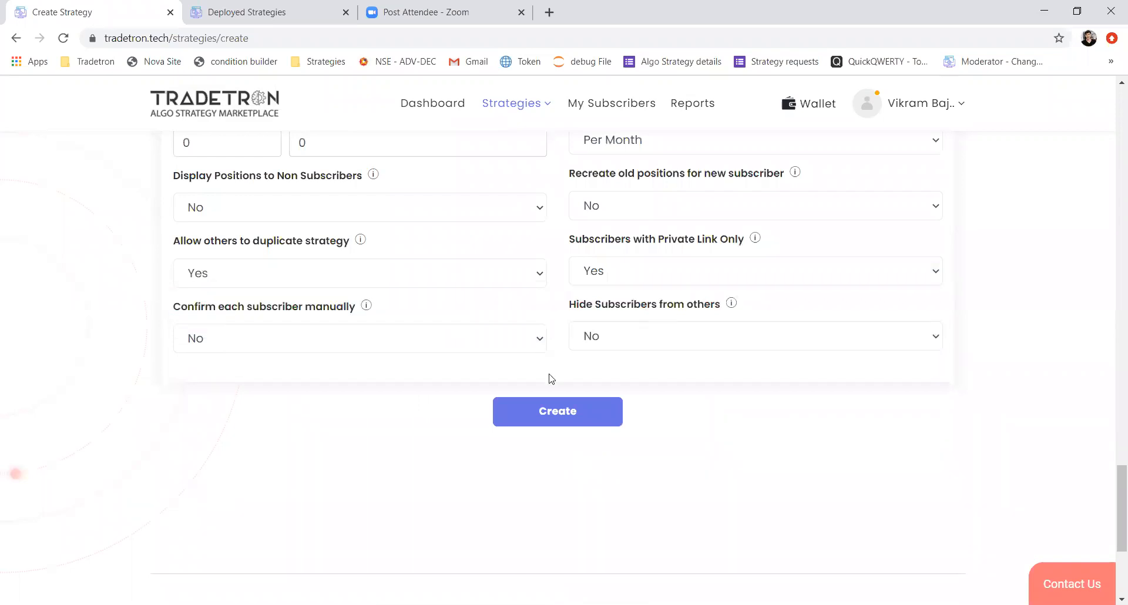
- Create the strategy with the configured settings and dismiss the creation confirmation
click(539, 417)
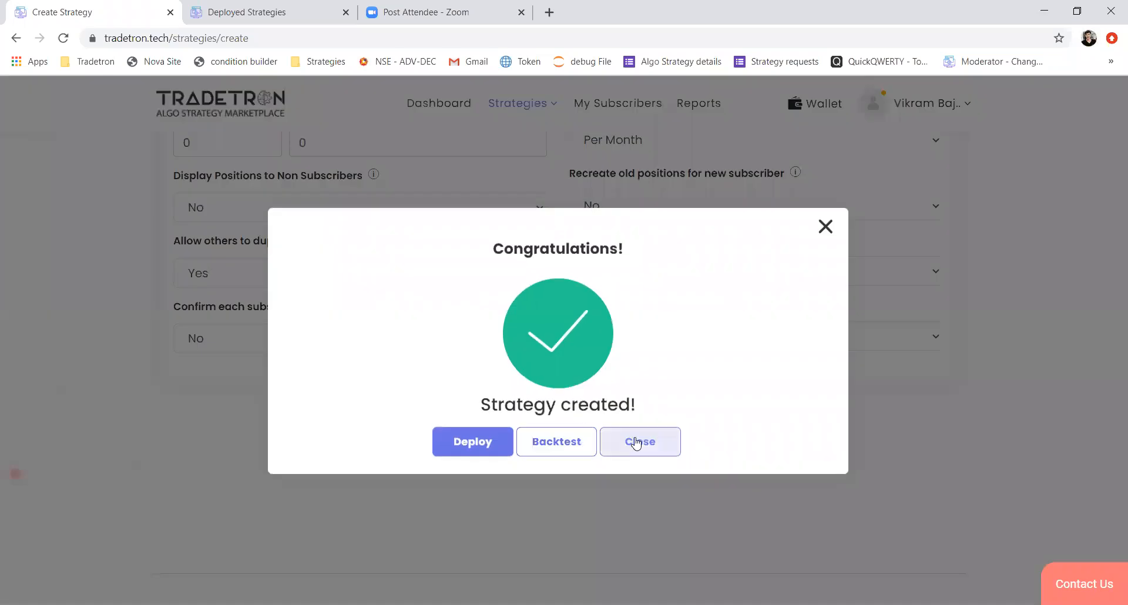
click(635, 440)
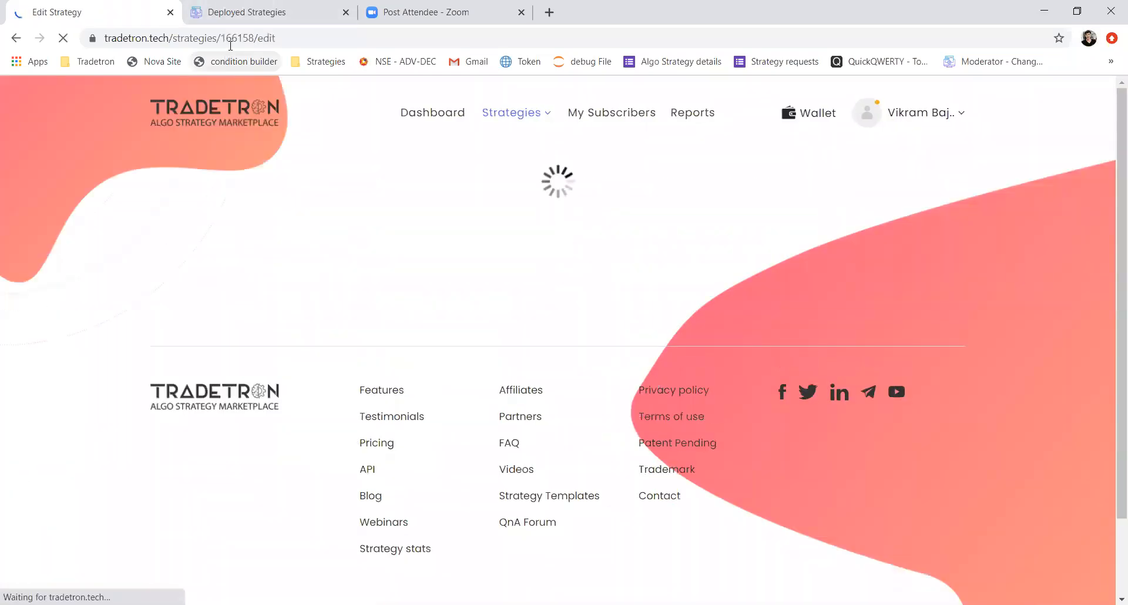
- Change "strategies" to "strategy" in the page address and select the strategy link without its /edit ending
double_click(235, 41)
drag(238, 40, 100, 41)
text(y)
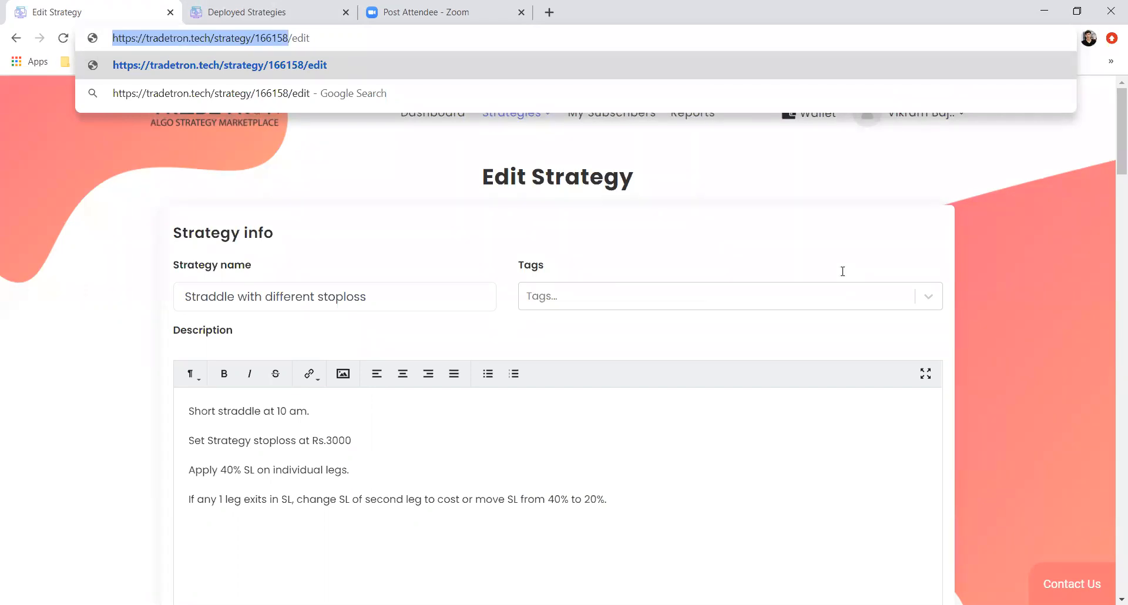
click(843, 272)
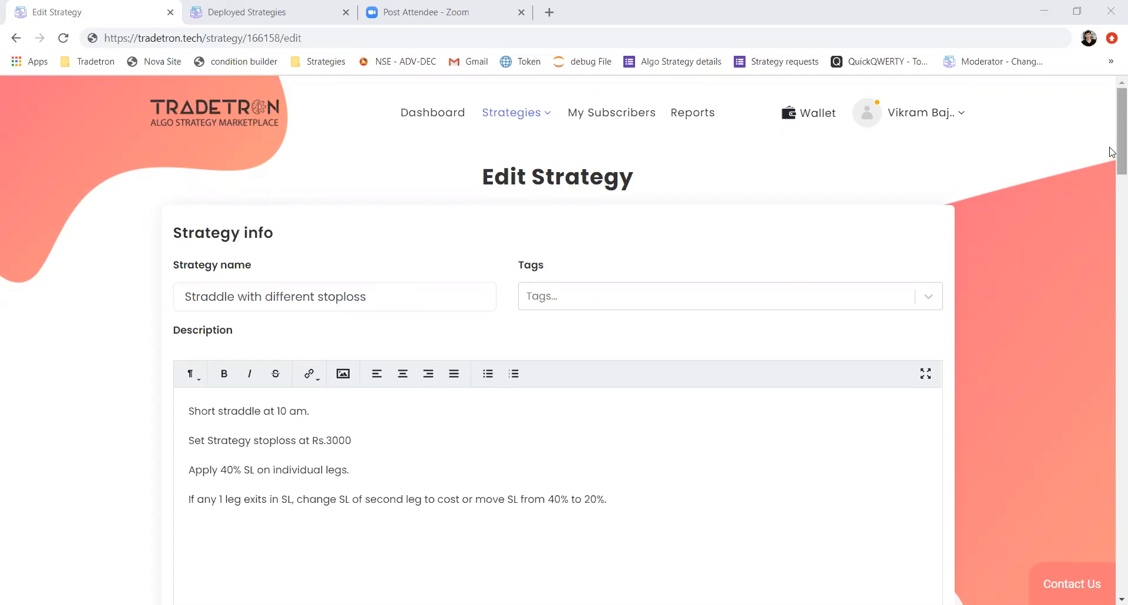
- Try 1.03 as the first Number value in the Call leg's Repair Once condition, closing the condition builder without submitting
click(1110, 270)
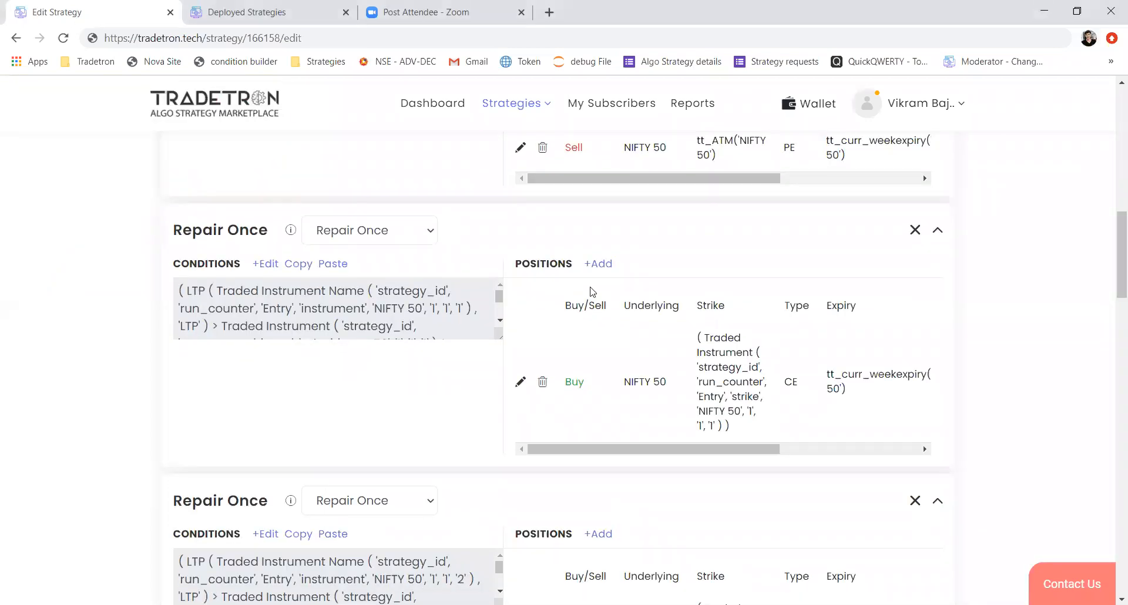
click(266, 264)
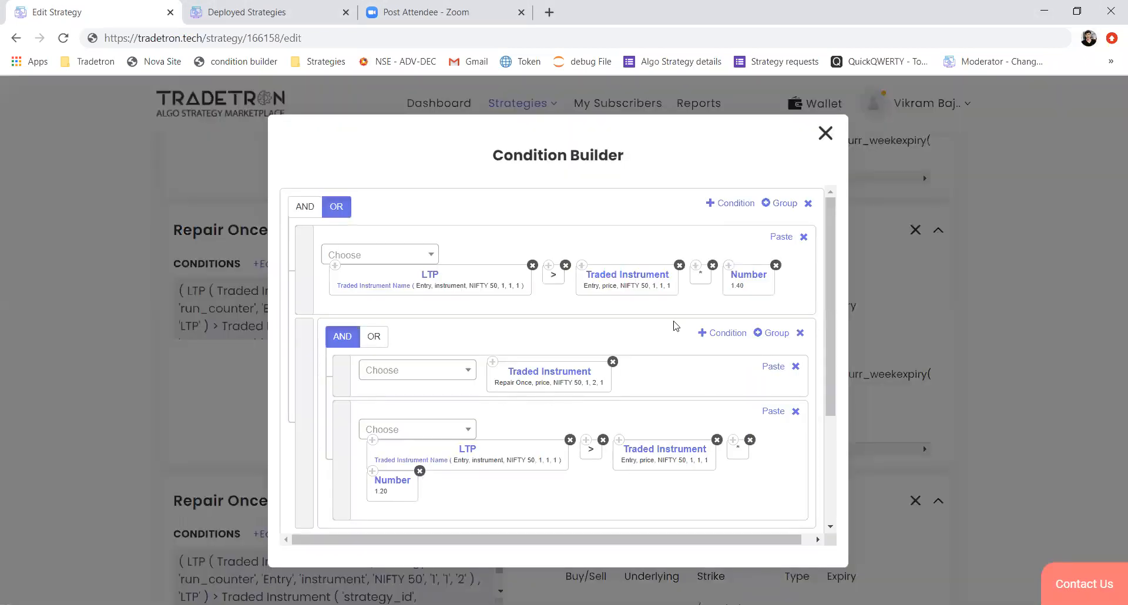
click(733, 277)
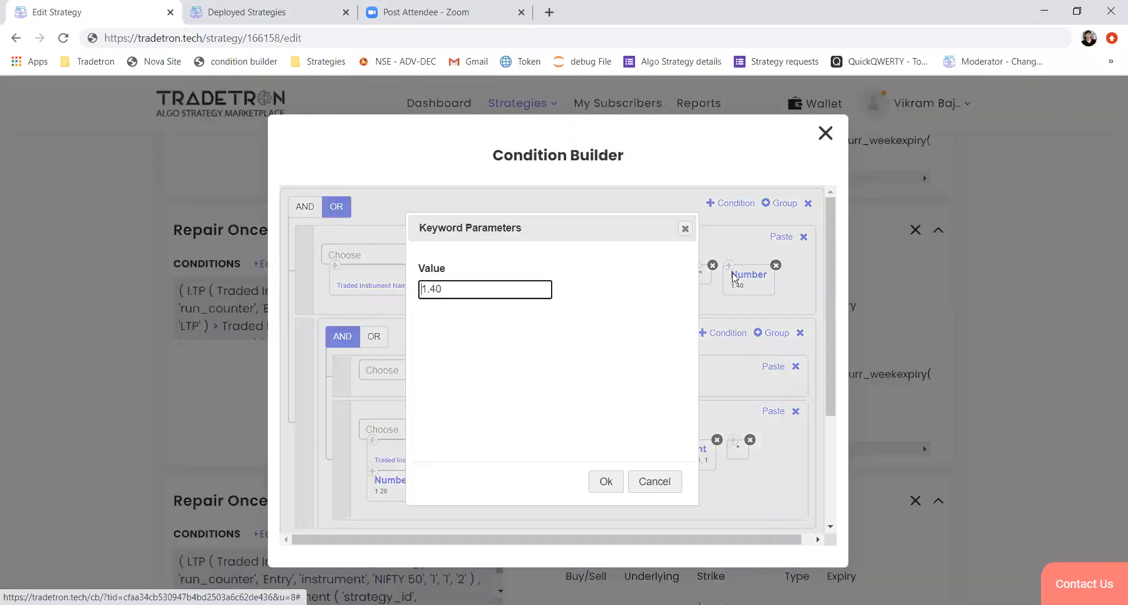
drag(441, 288, 431, 289)
text(03)
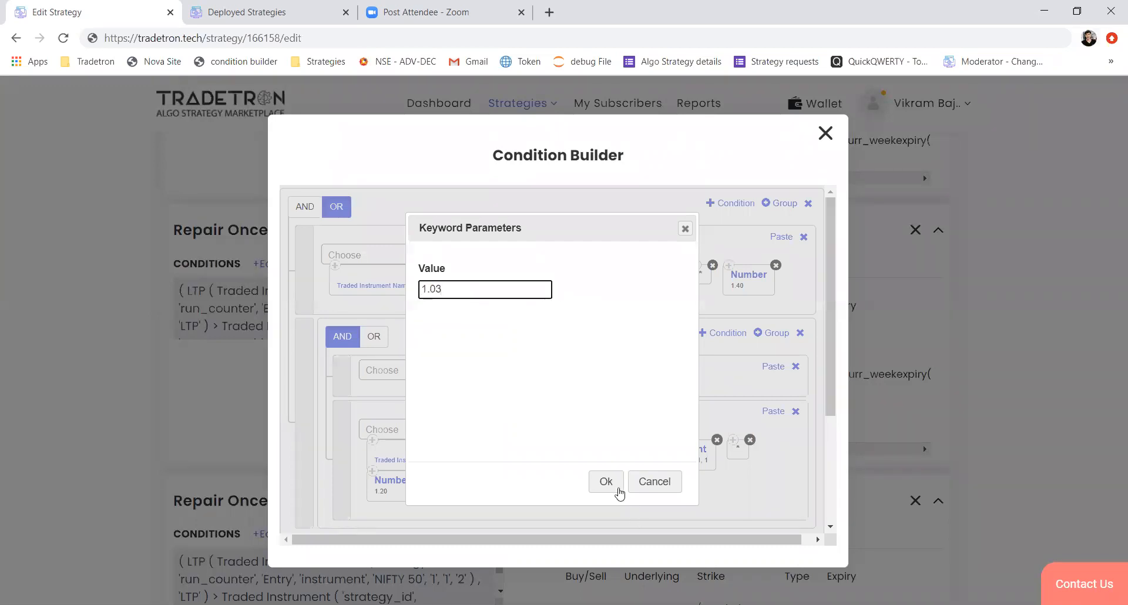
click(618, 490)
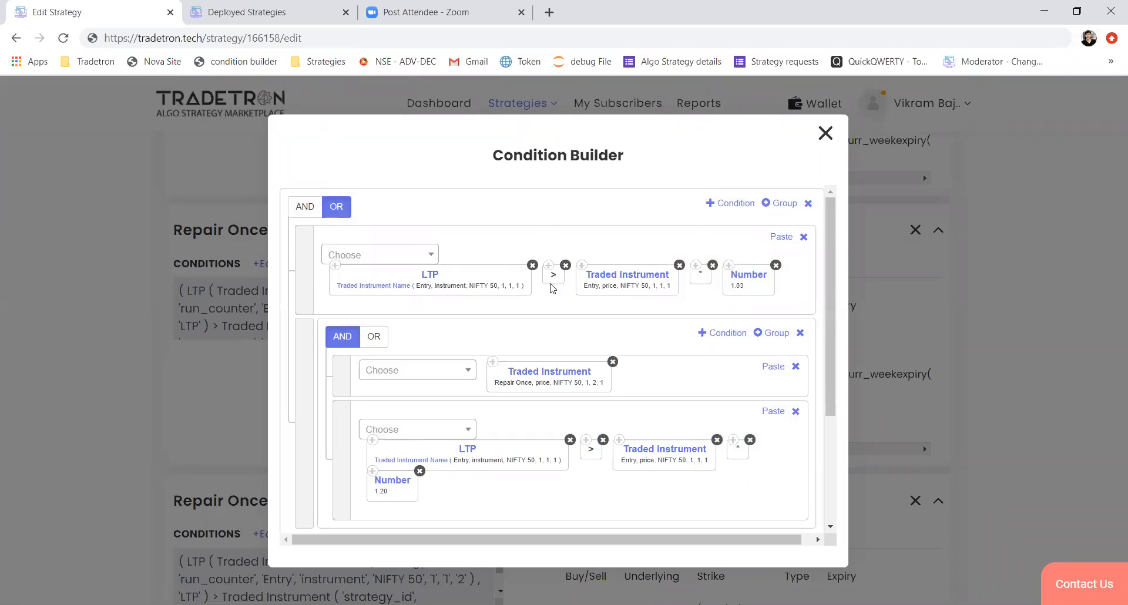
click(825, 135)
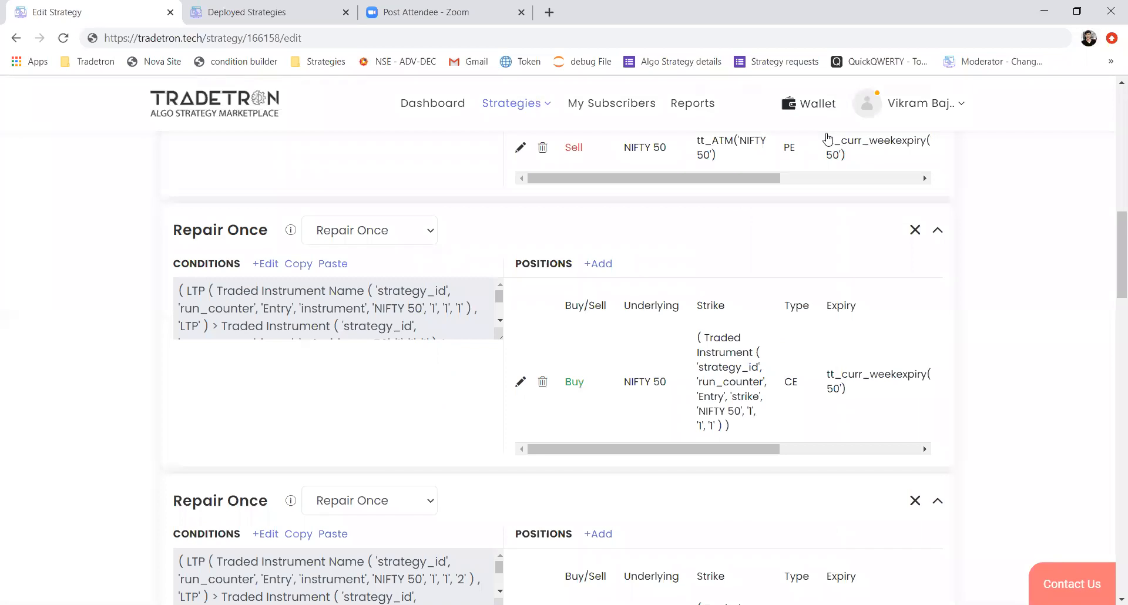
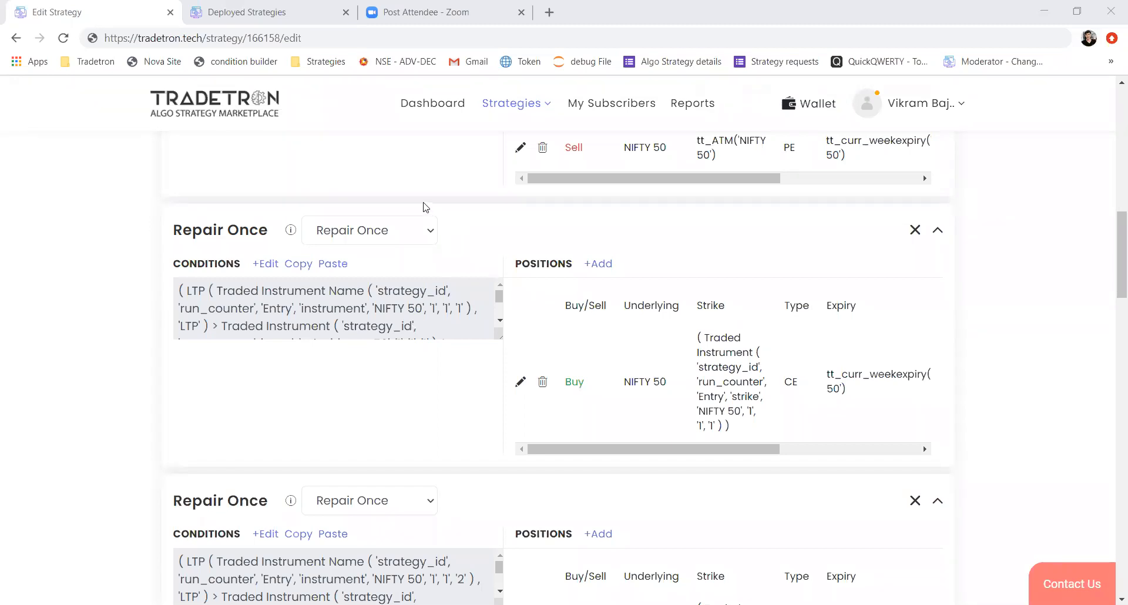
- Open the Marketplace in a separate tab and review the statistics and subscribers of the Penguin Cave // SOURCE strategy
click(528, 103)
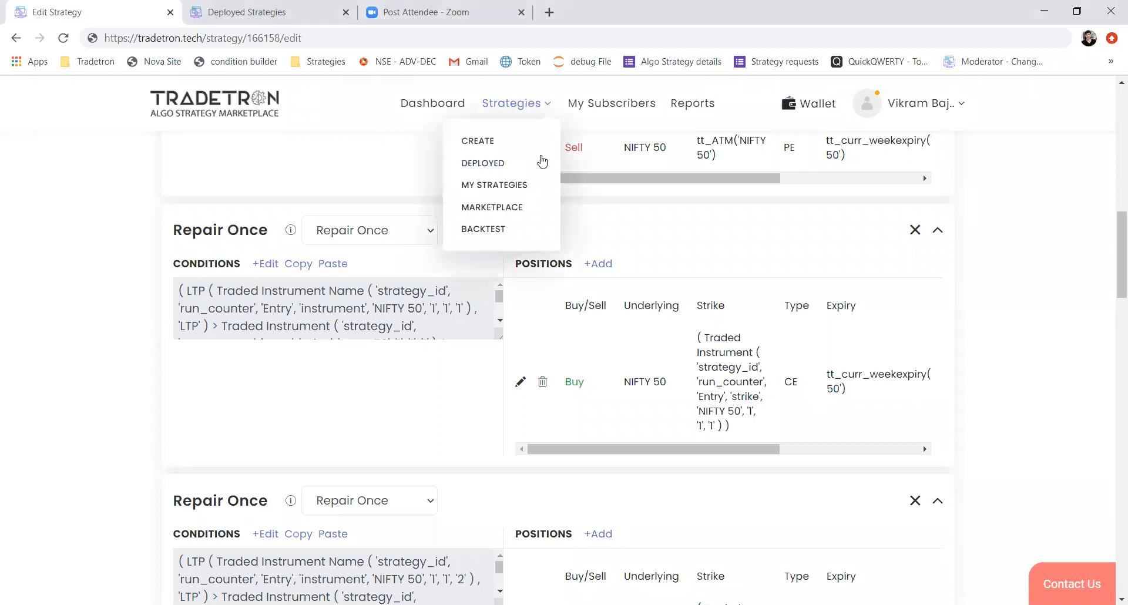
middle_click(507, 217)
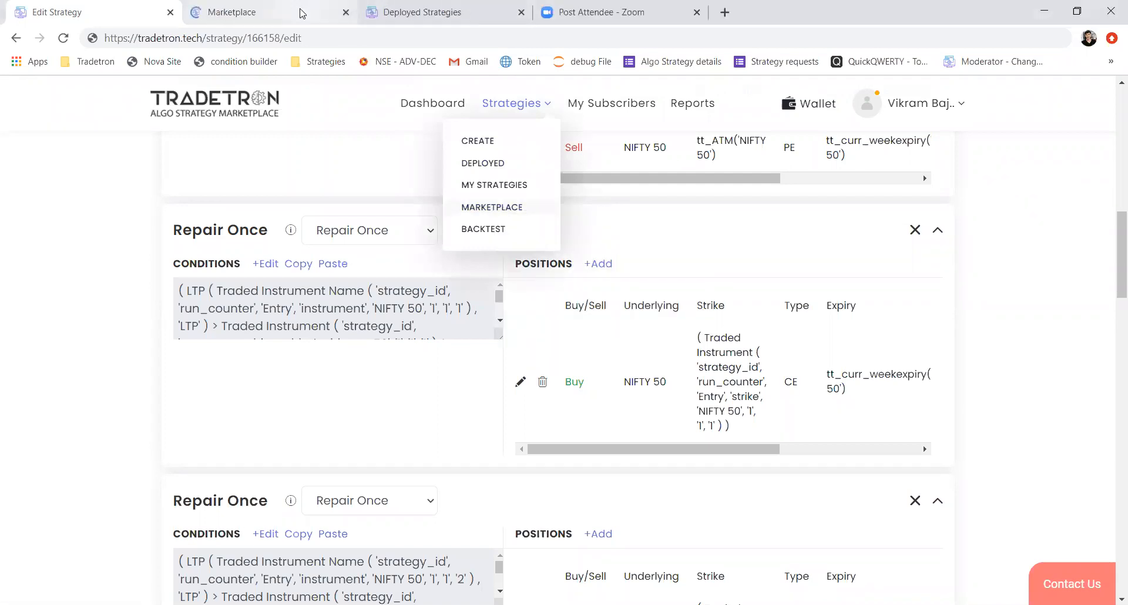
click(301, 13)
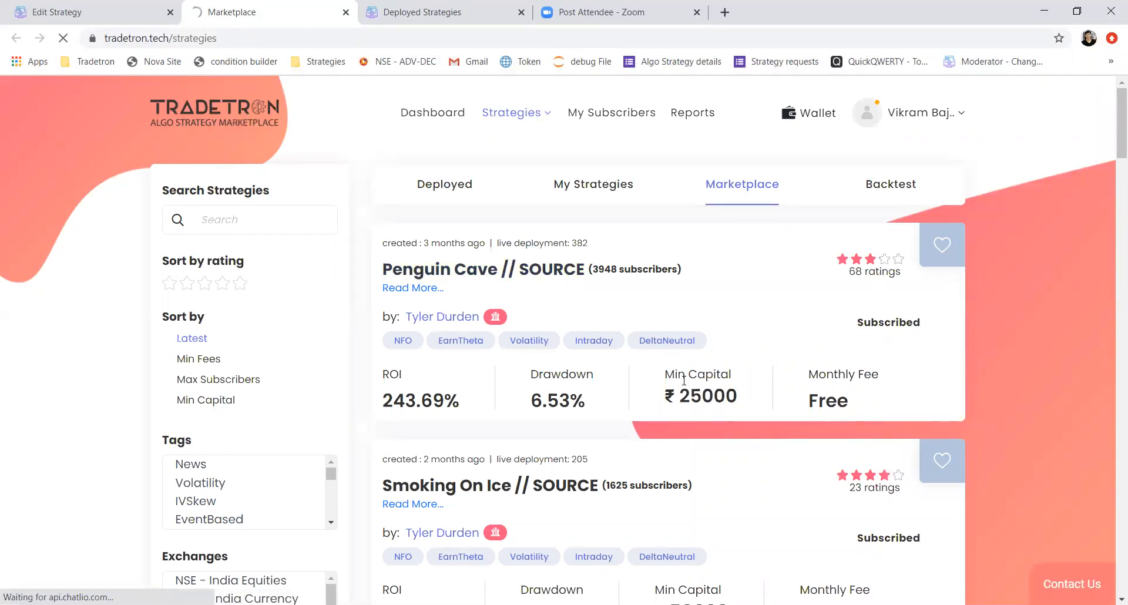
click(760, 398)
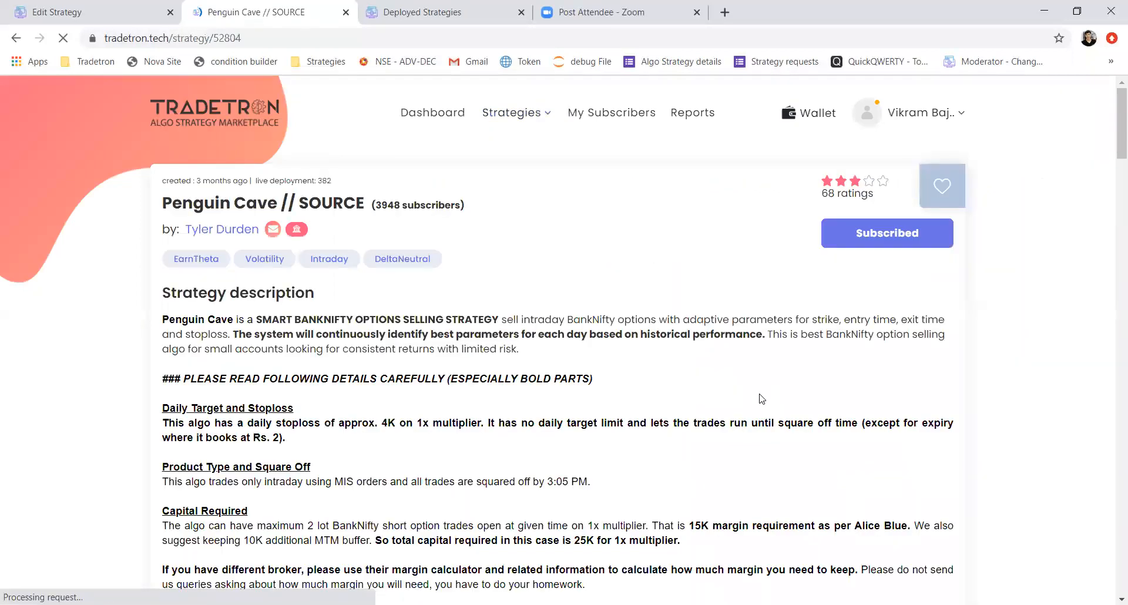
scroll(758, 395, down, 15)
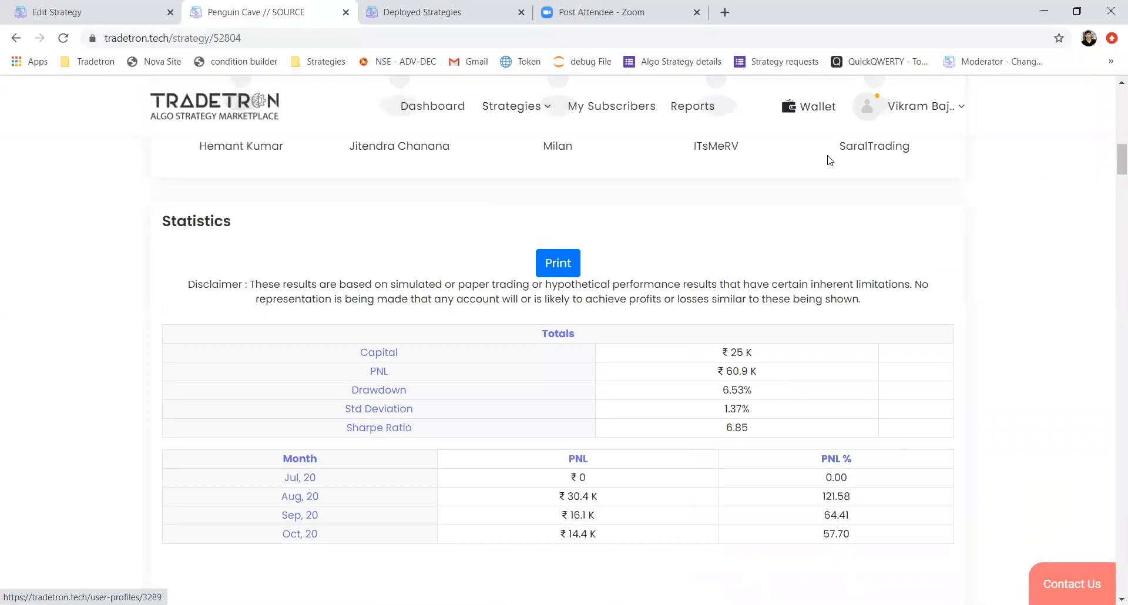
scroll(826, 156, up, 2)
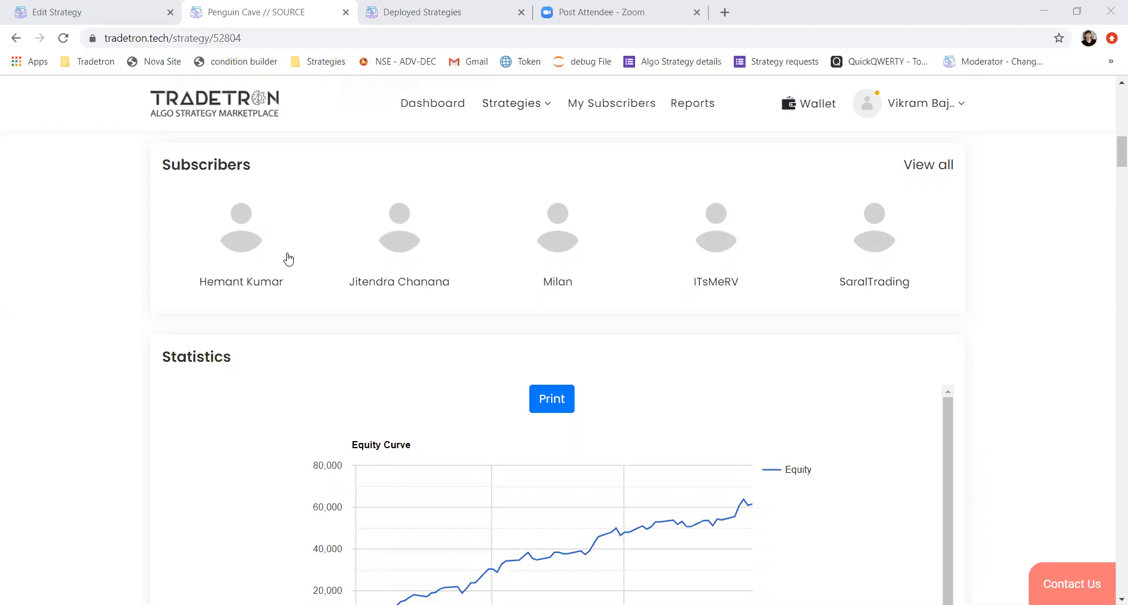
- Back on the Edit Strategy page, add a third condition row to the Entry conditions containing the Open positions keyword
click(81, 7)
scroll(149, 257, up, 10)
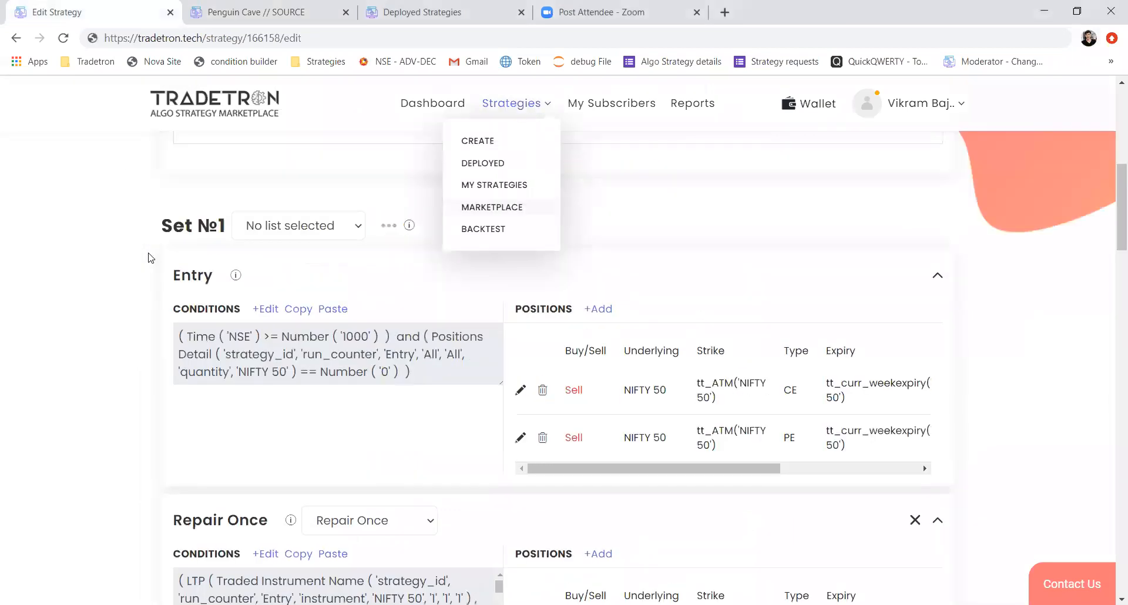
scroll(149, 256, down, 6)
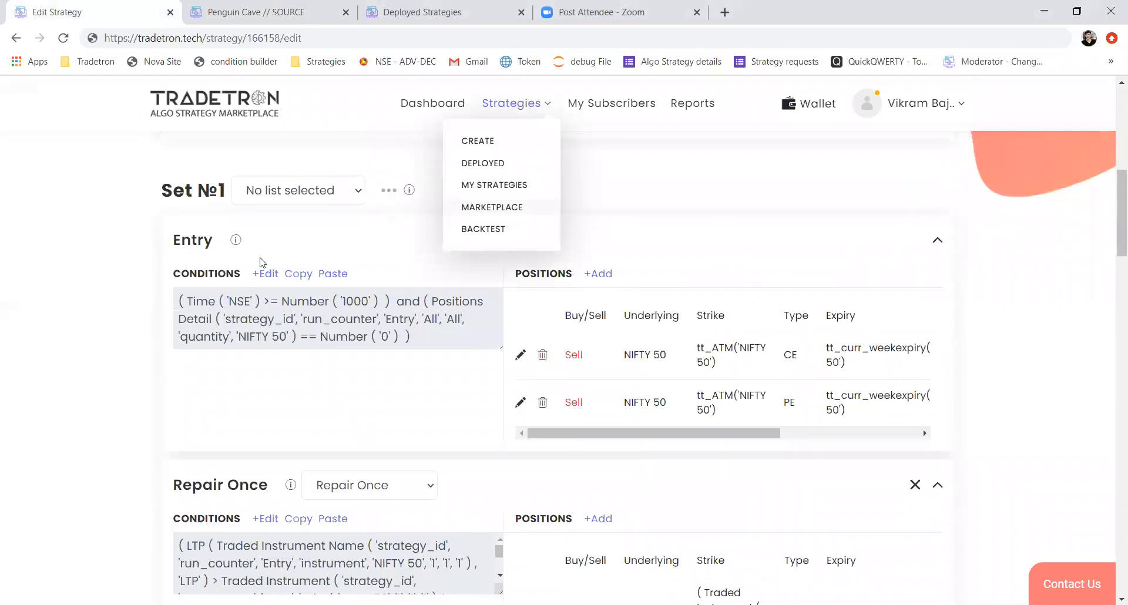
click(264, 271)
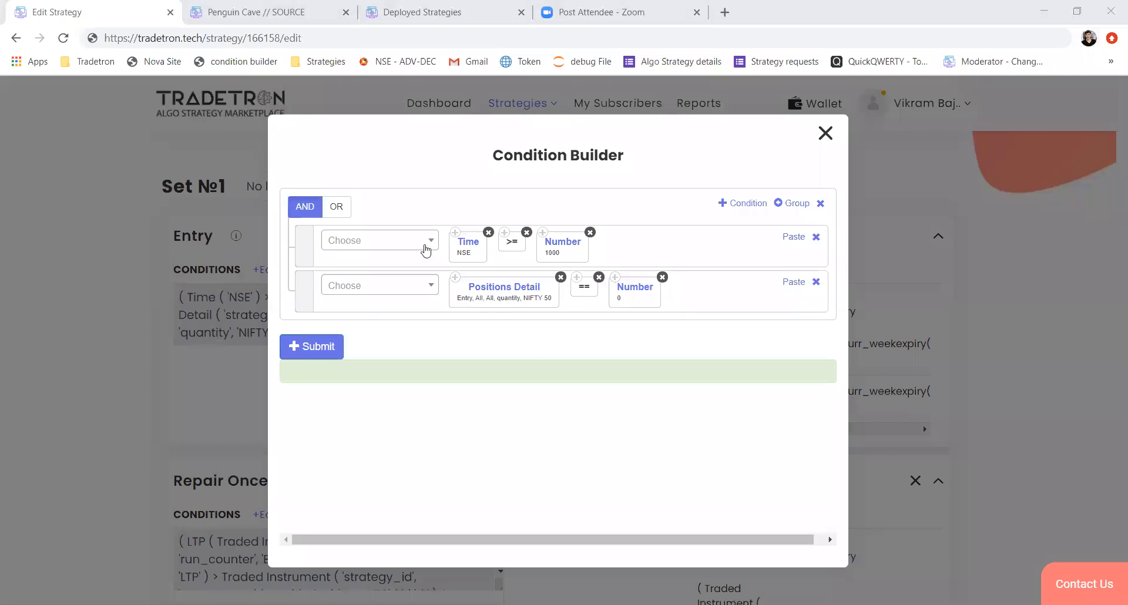
click(739, 206)
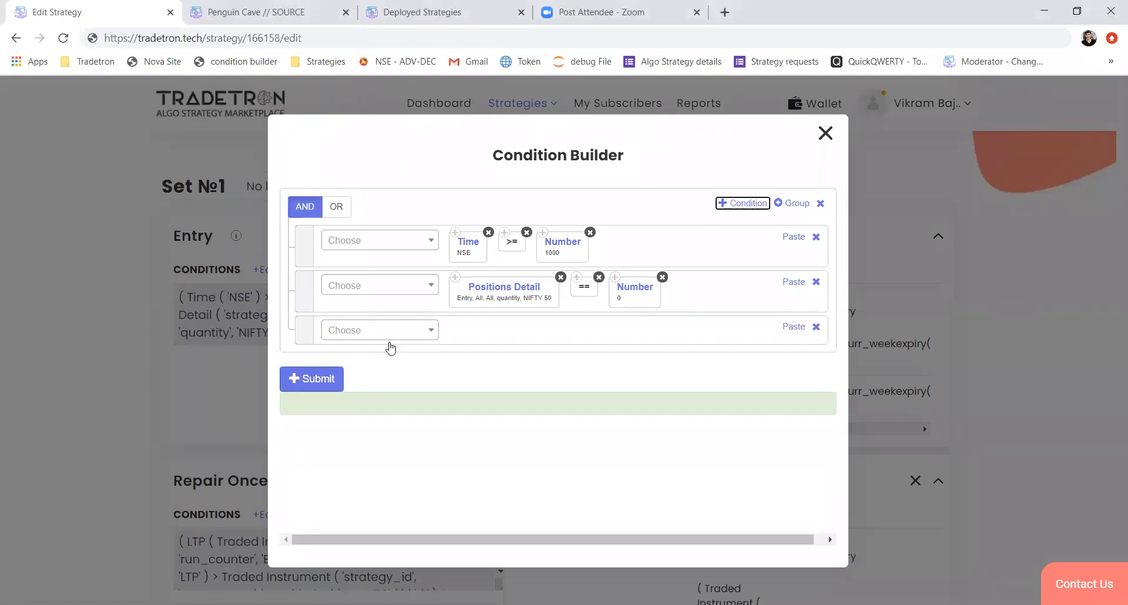
click(388, 330)
text(open)
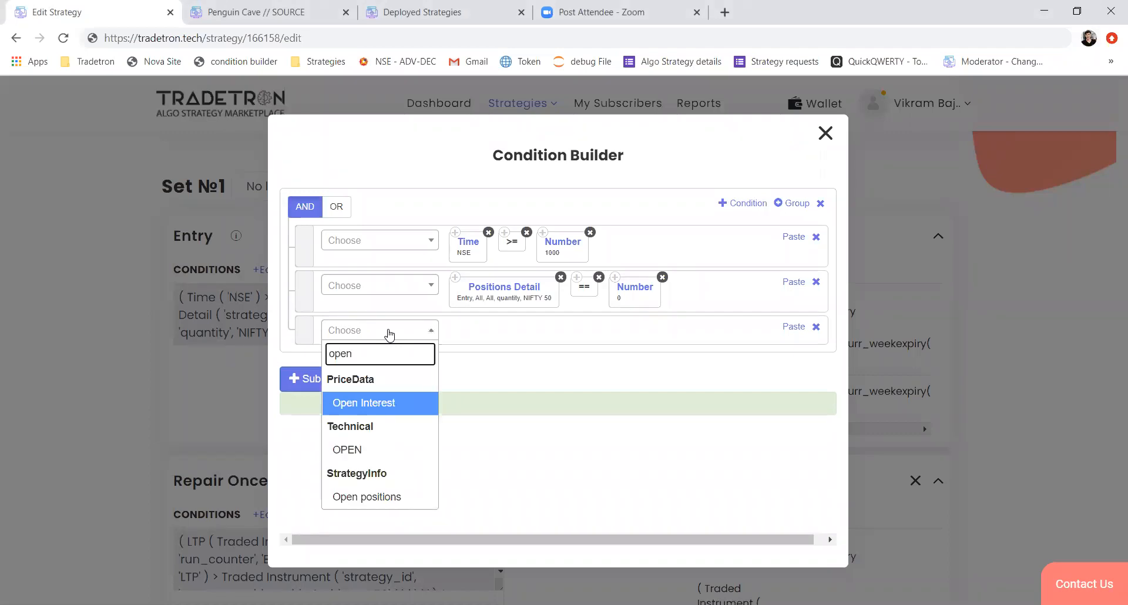
key(Down)
key(Down)
key(Return)
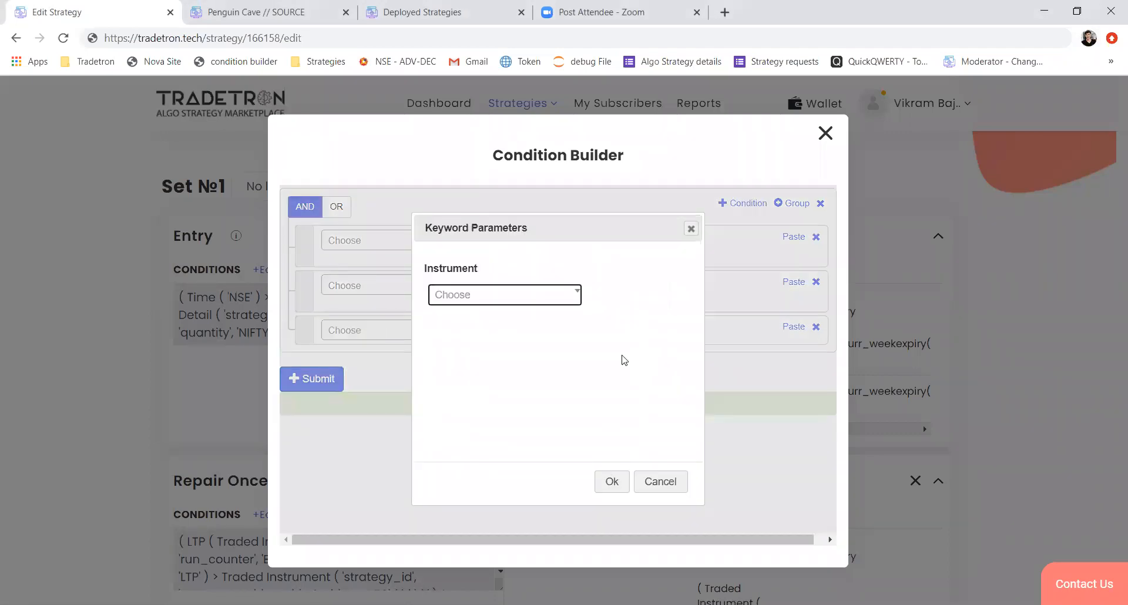
click(606, 480)
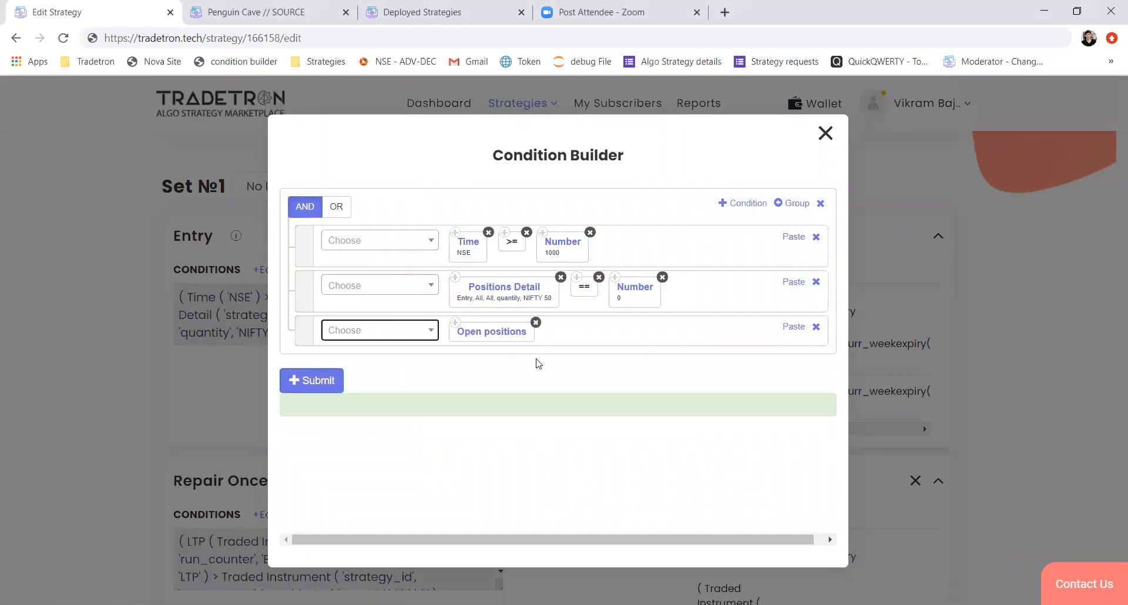
- Complete the Open positions condition in Entry with the < operator and a Number of 2
click(417, 340)
text(<)
key(Return)
text(numb)
key(Return)
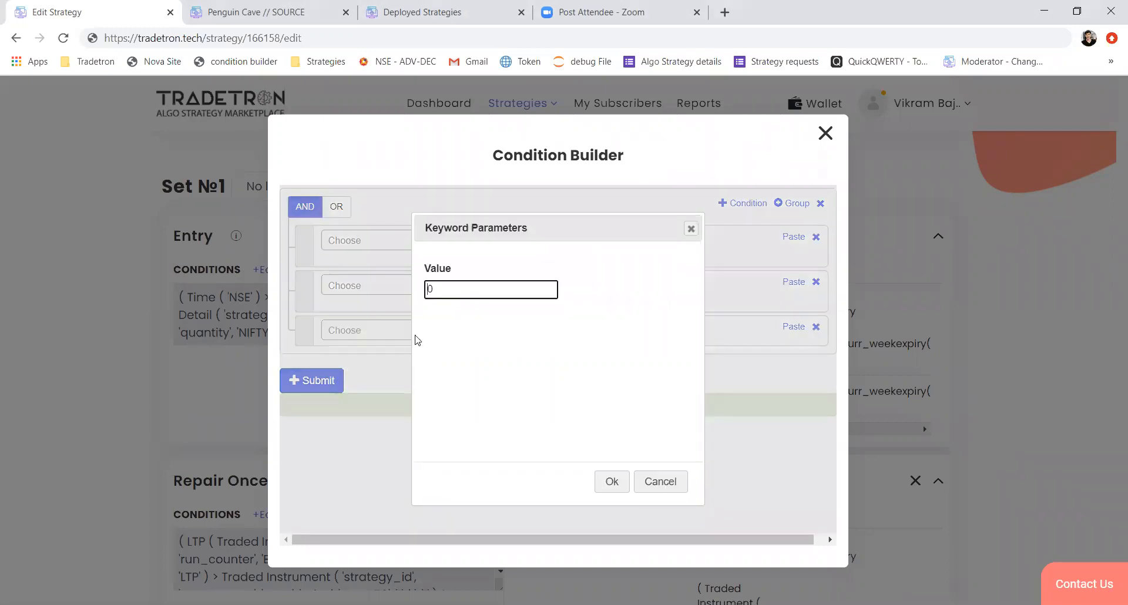
key(BackSpace)
text(2)
key(Return)
key(Return)
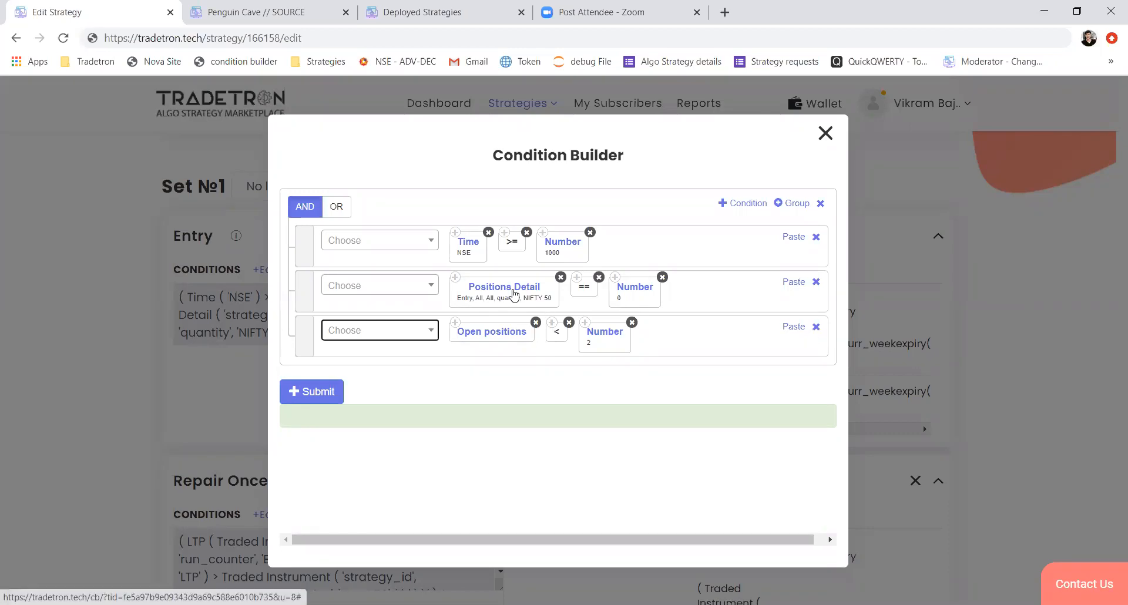
- Try Transaction Type B and value as Value/quantity in the Entry condition's Positions Detail keyword, discarding the changes
click(442, 289)
click(479, 323)
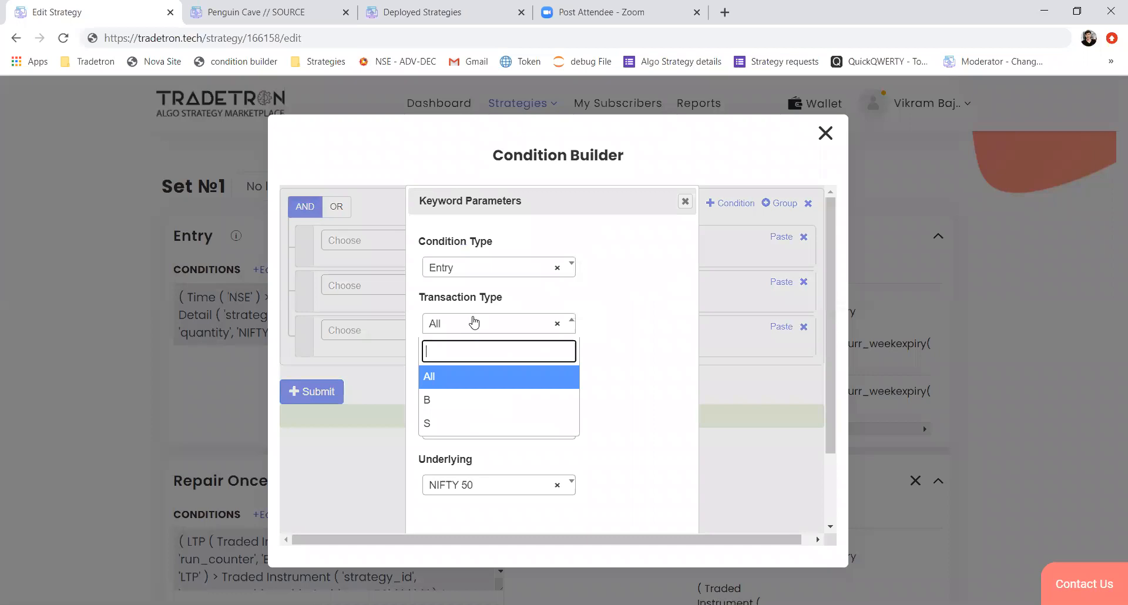
click(449, 400)
click(453, 428)
click(449, 479)
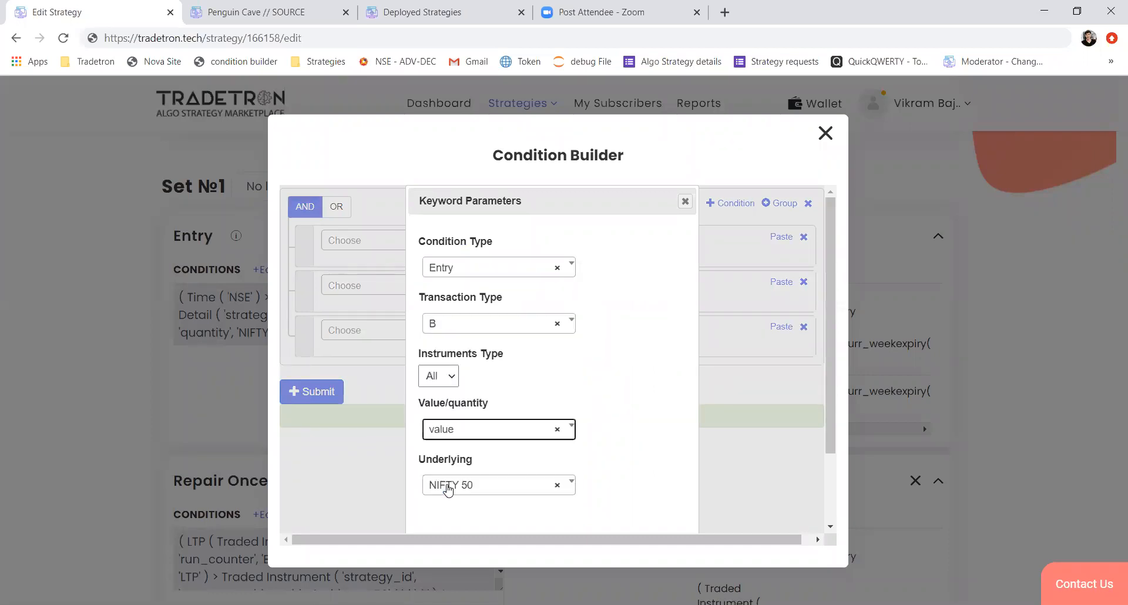
scroll(659, 443, down, 2)
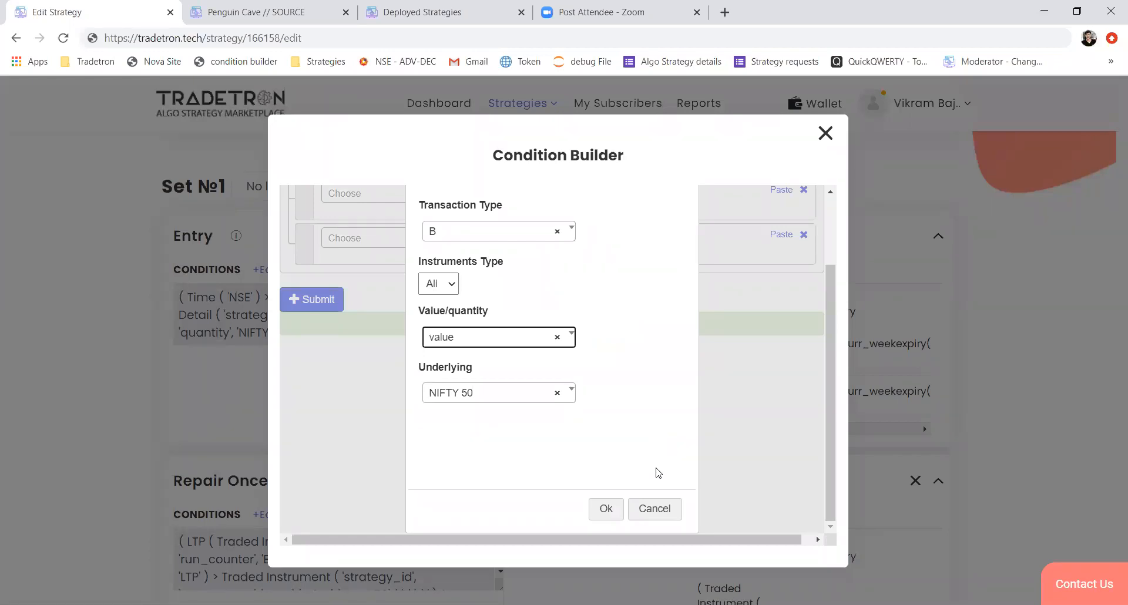
click(655, 509)
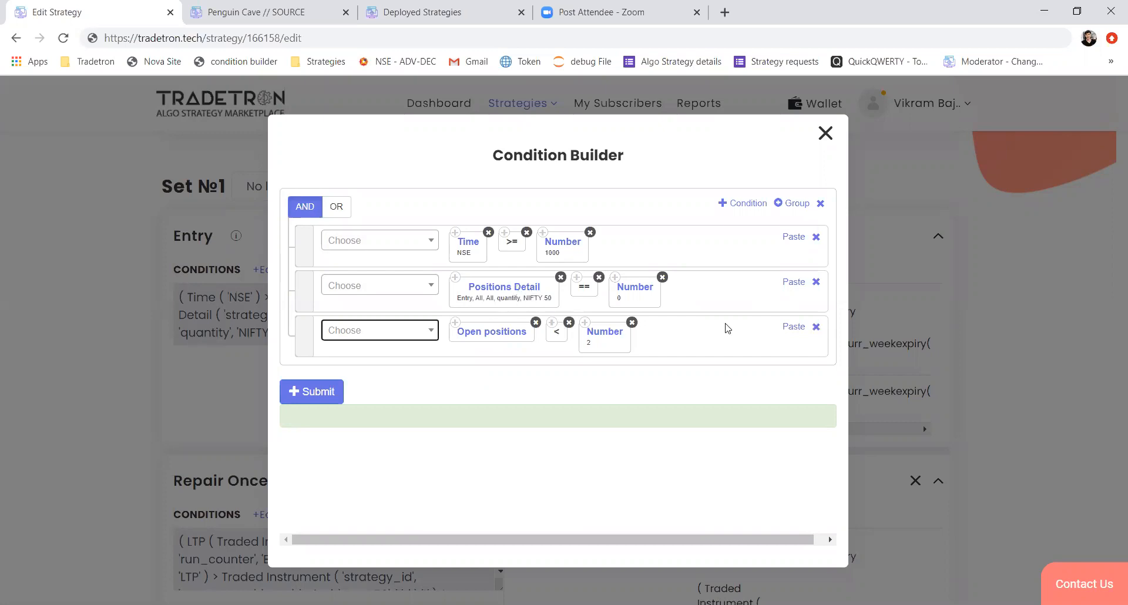
- Remove the Open positions row from the Entry conditions and close the condition builder without submitting
click(815, 327)
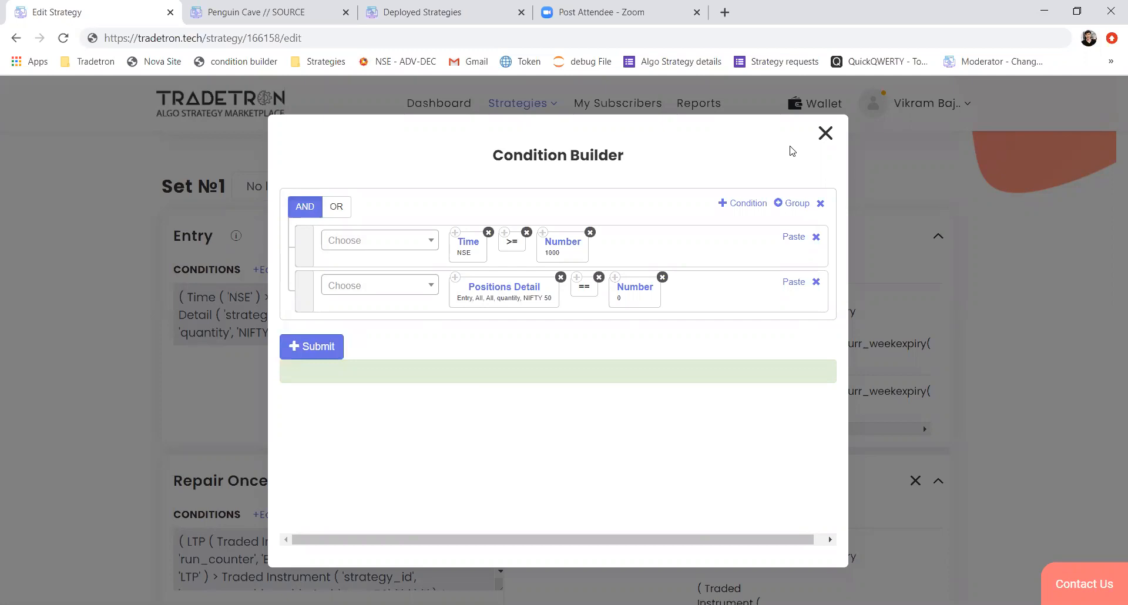
key(Escape)
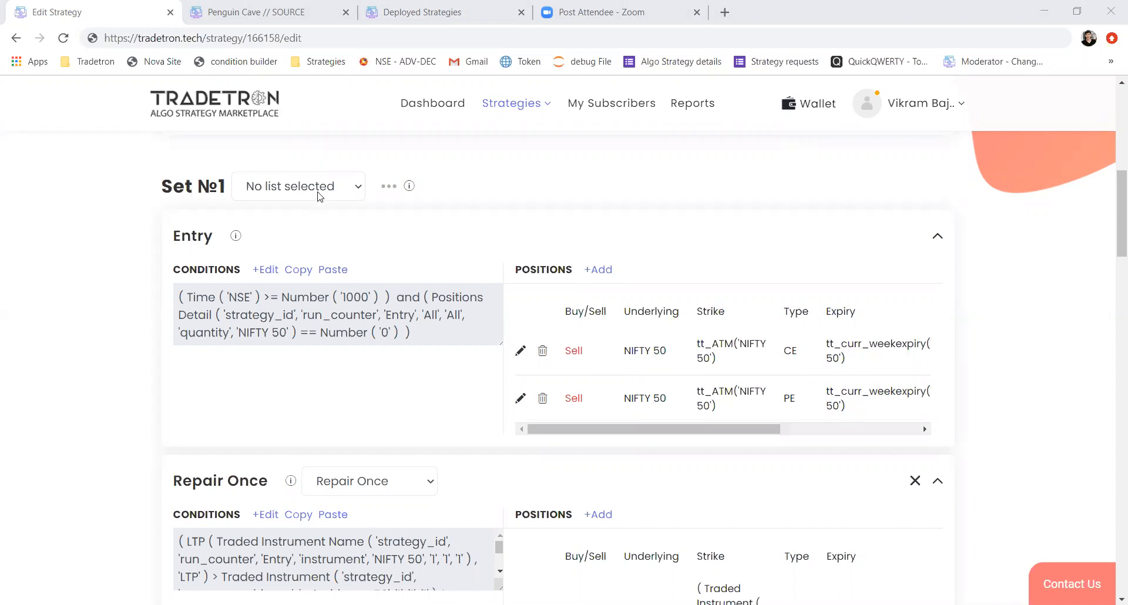
- Review the instrument lists available for Set №1 and the options for adding or viewing a list, keeping no list selected
click(289, 189)
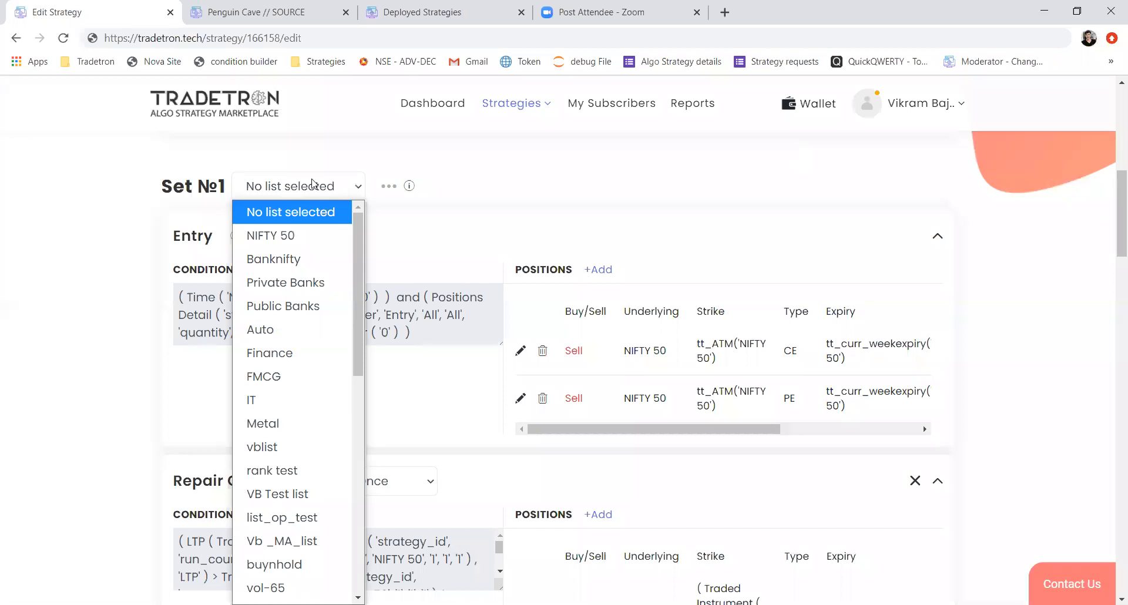
click(413, 161)
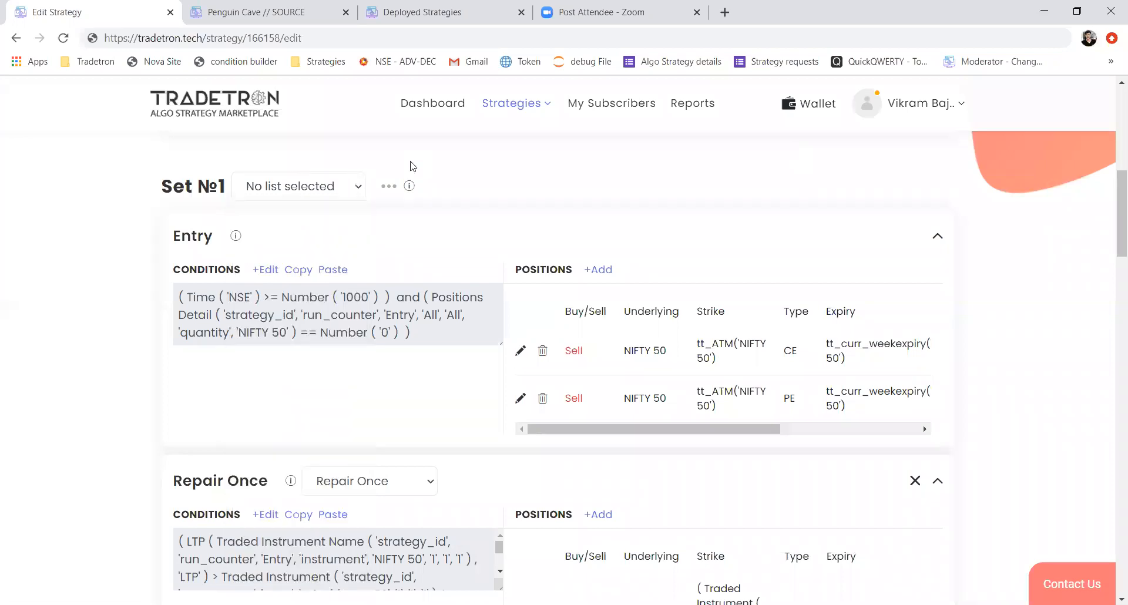
click(389, 188)
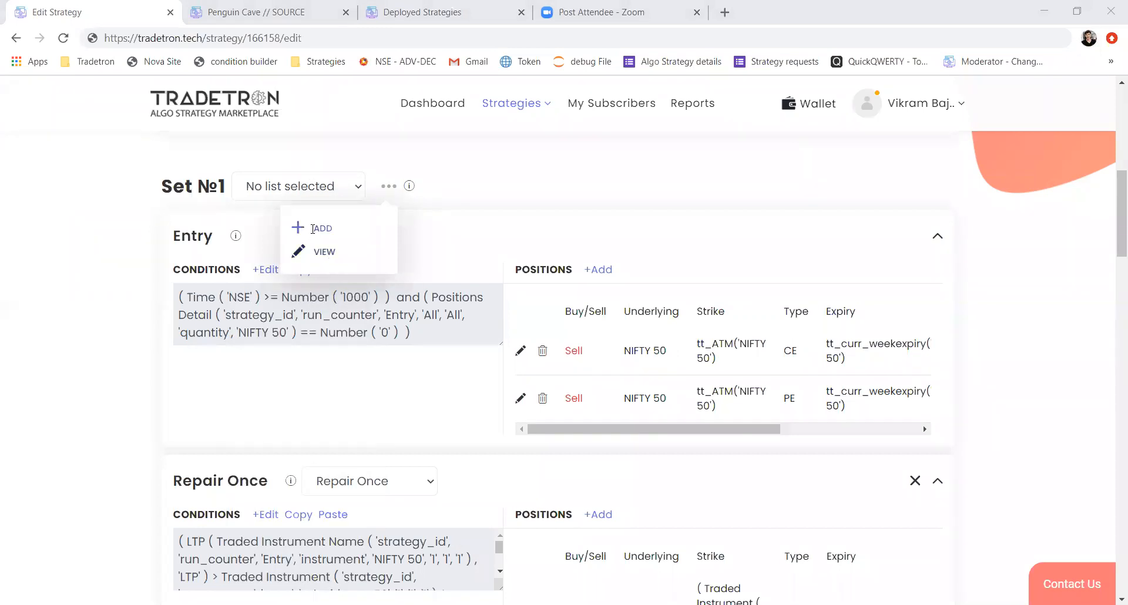
click(543, 355)
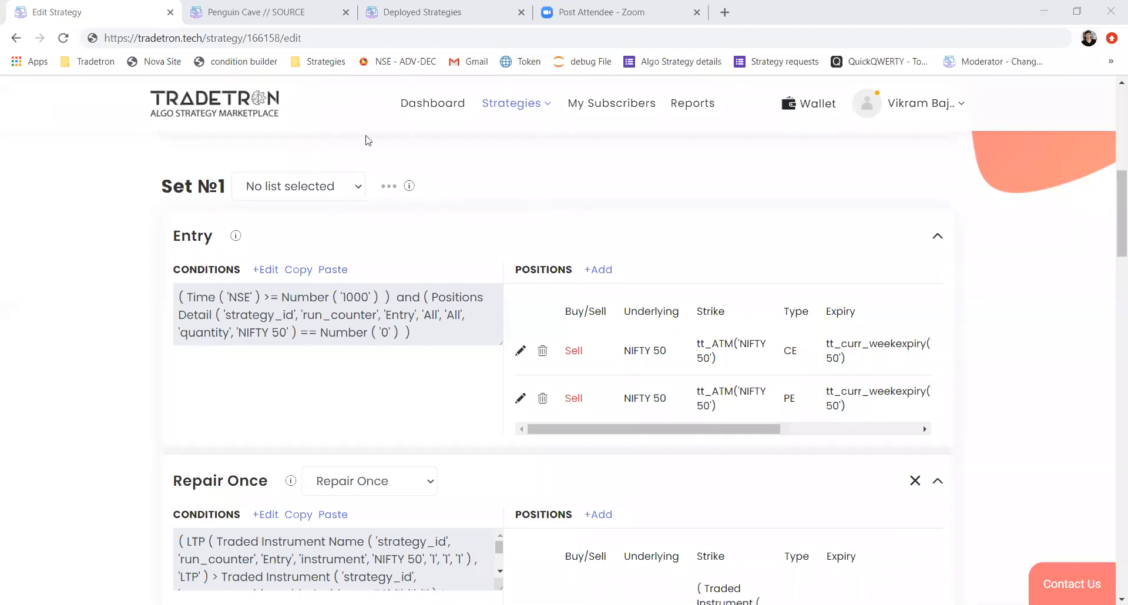
- On the Deployed Strategies page, review the Manage error execution strategy's execution modes and status, keeping LIVE AUTO
click(410, 5)
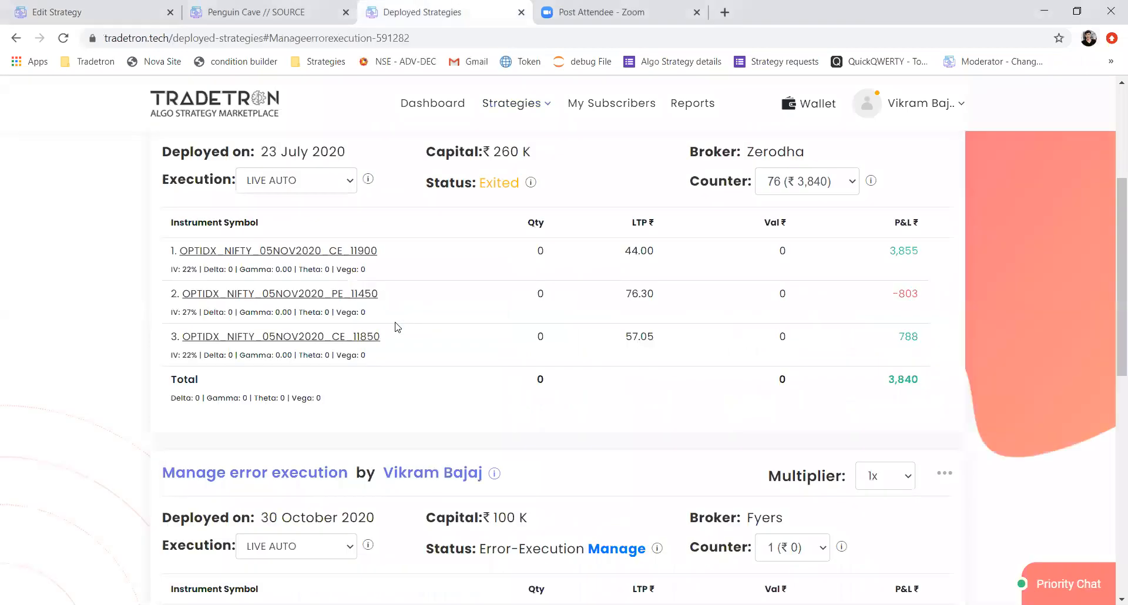
scroll(396, 326, down, 3)
scroll(397, 327, down, 1)
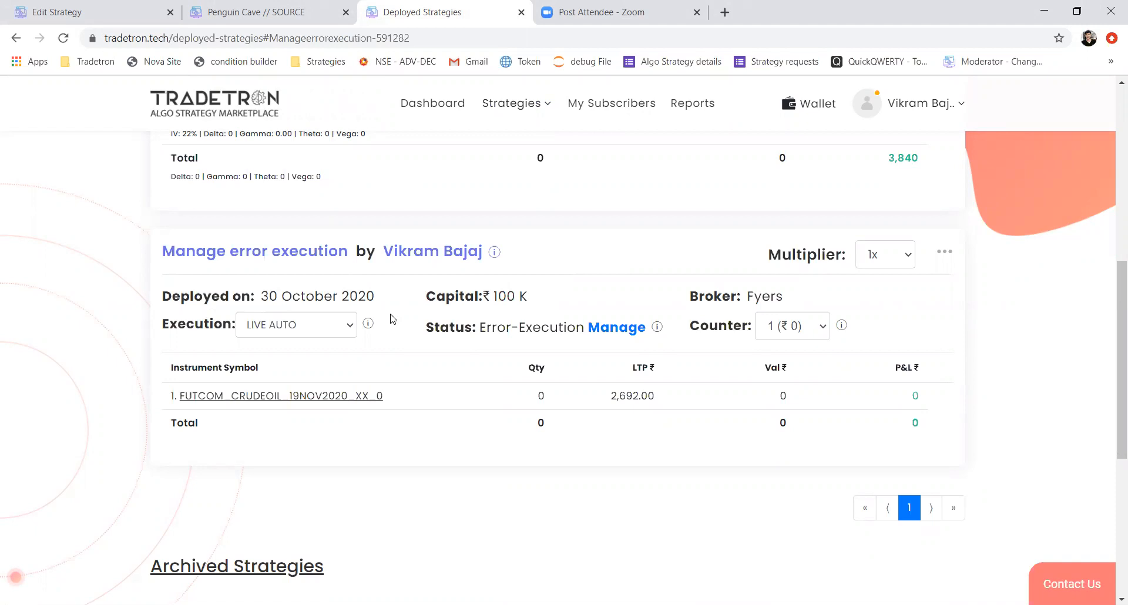
click(344, 325)
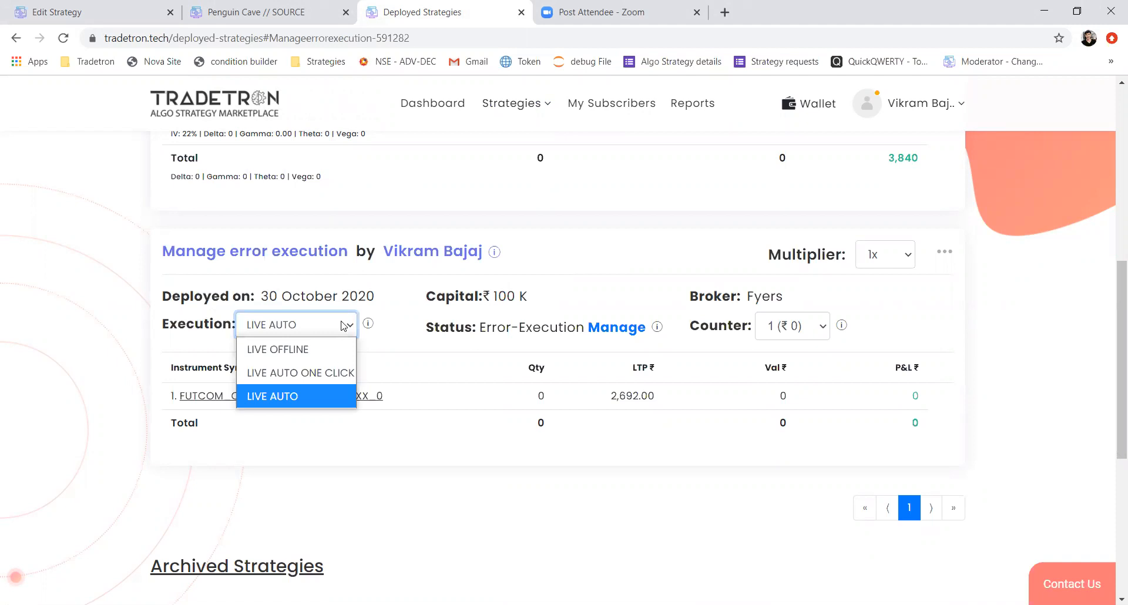
click(314, 398)
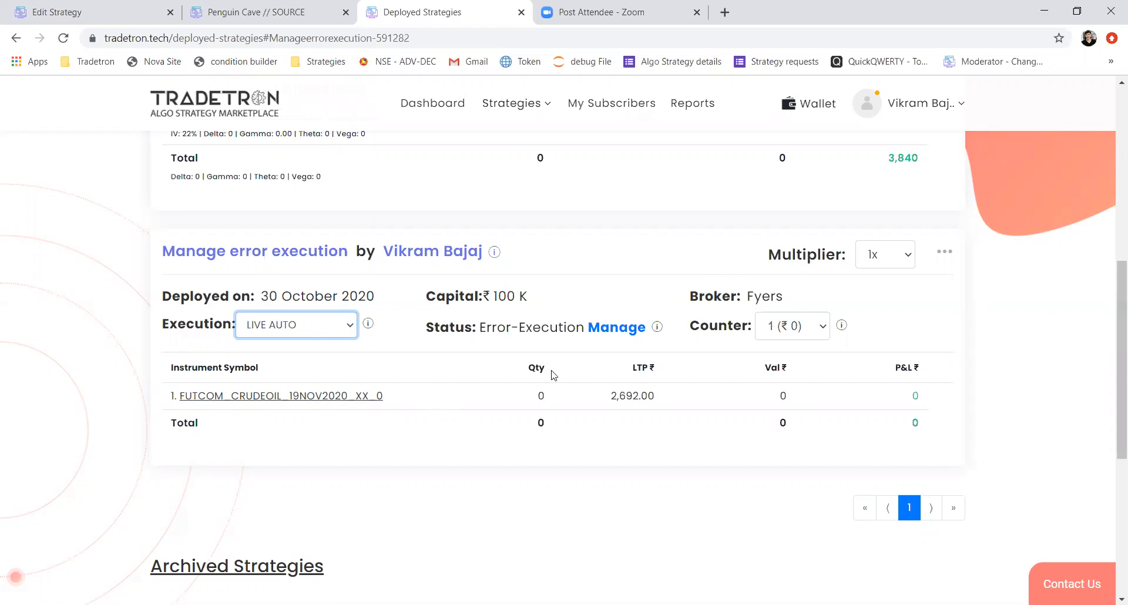
drag(506, 332, 578, 329)
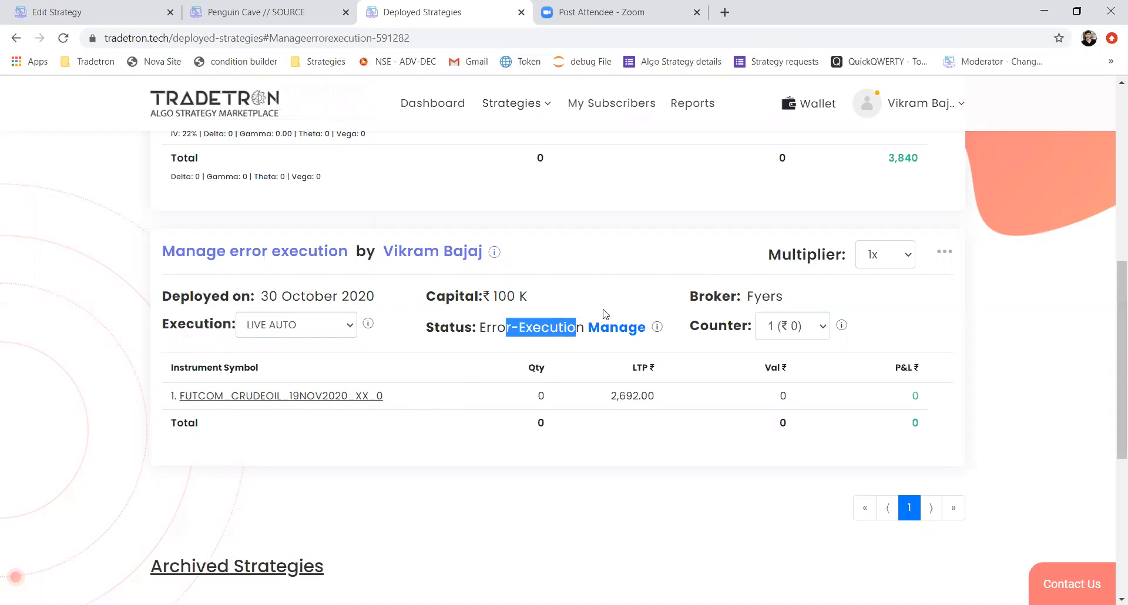
click(605, 315)
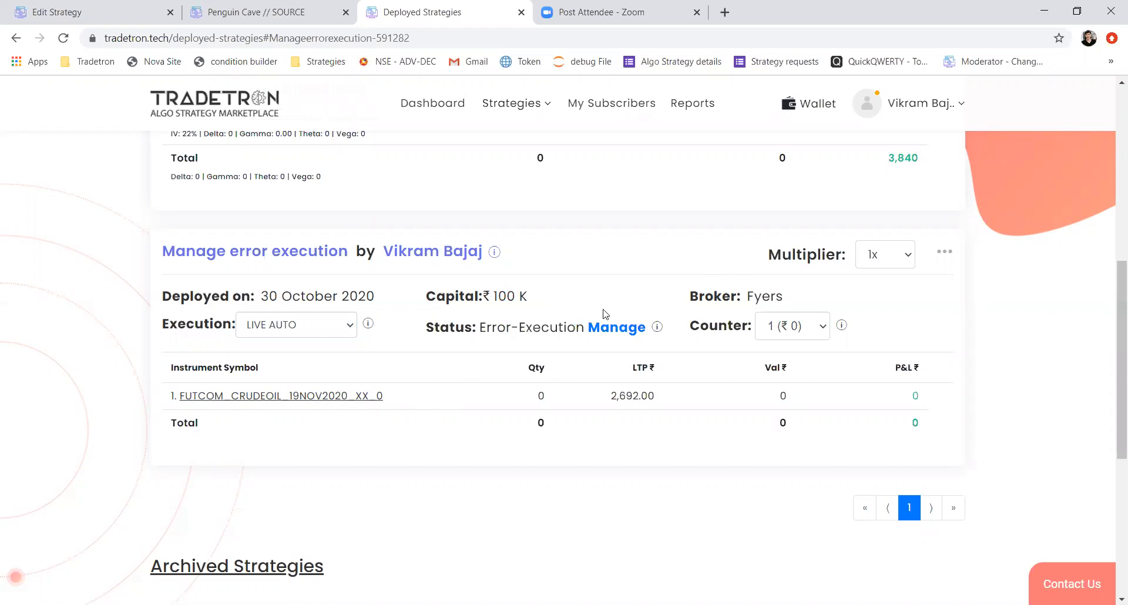
- Examine the order failure messages in the Manage error execution strategy's Notification Log, and close the log
click(944, 252)
click(886, 346)
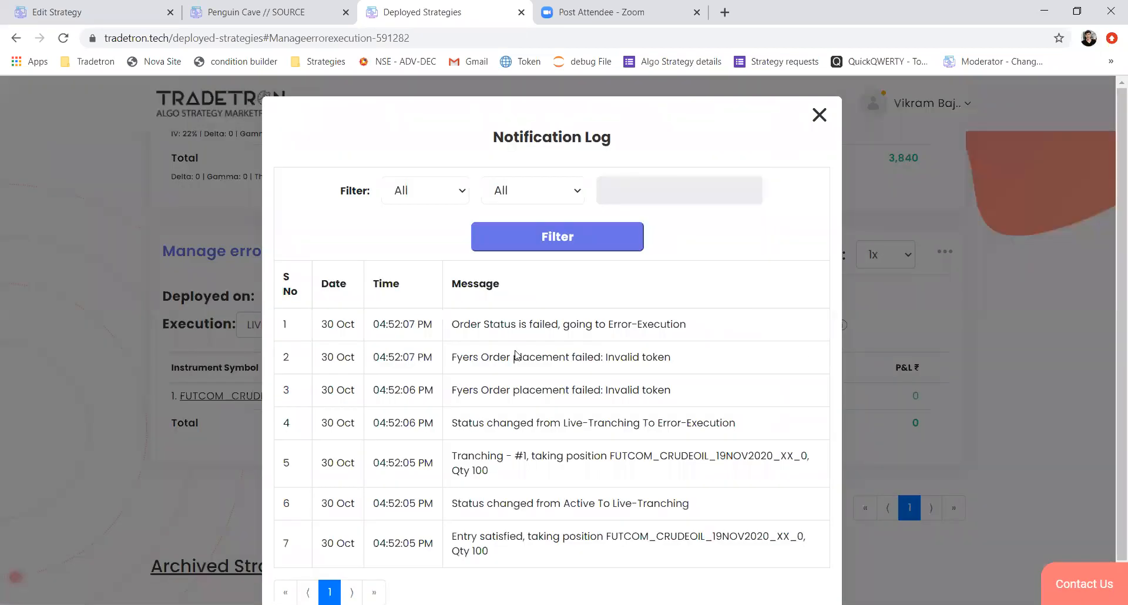
drag(450, 325, 613, 327)
drag(622, 374, 672, 386)
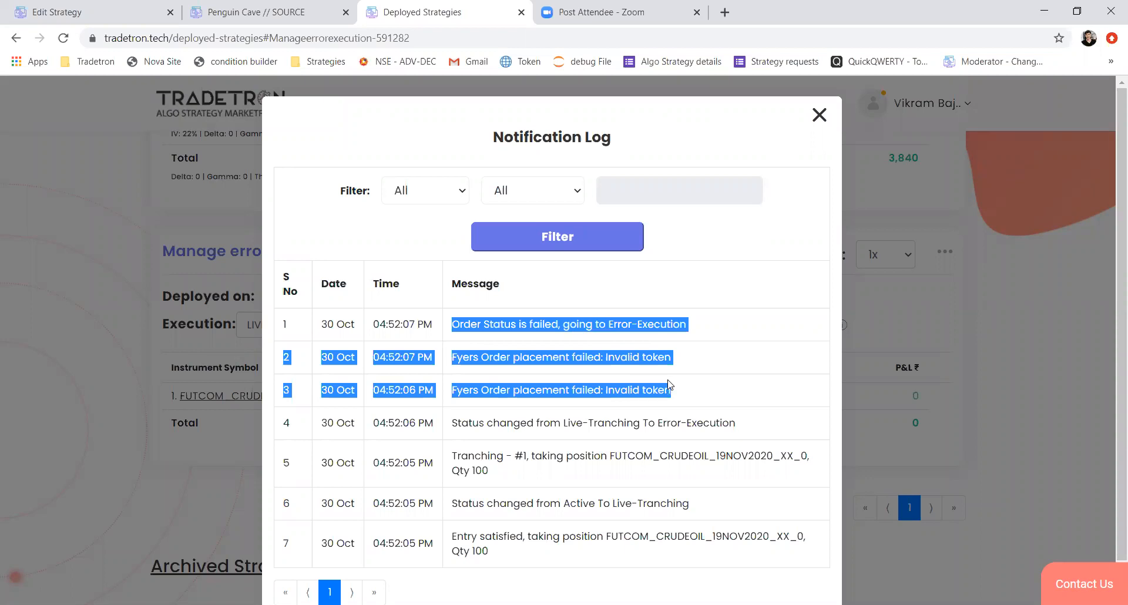
click(670, 387)
drag(447, 361, 675, 362)
click(675, 363)
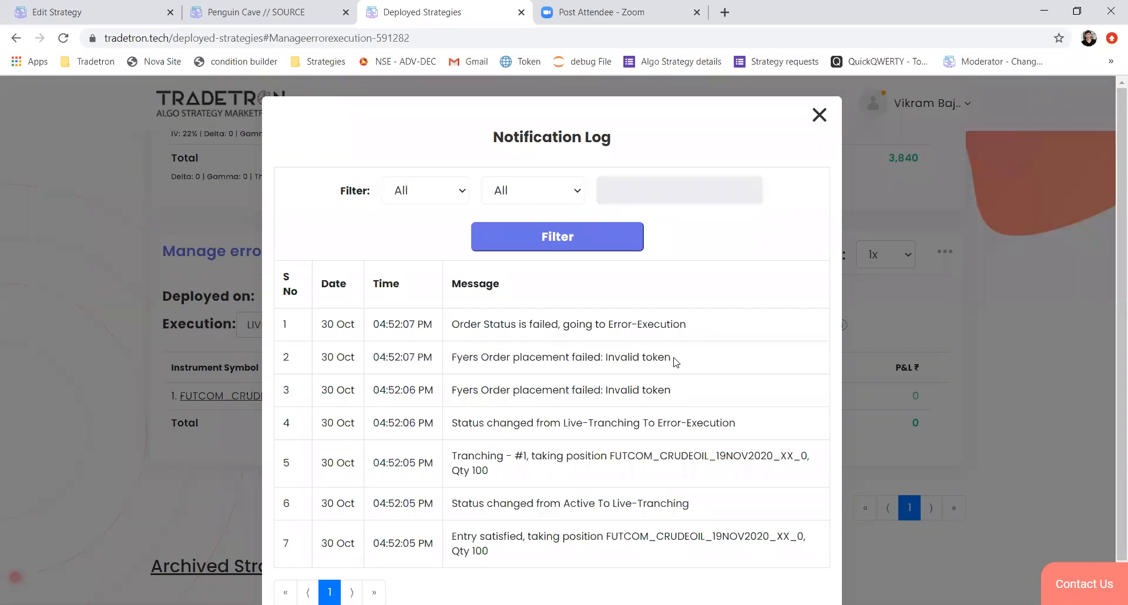
click(820, 122)
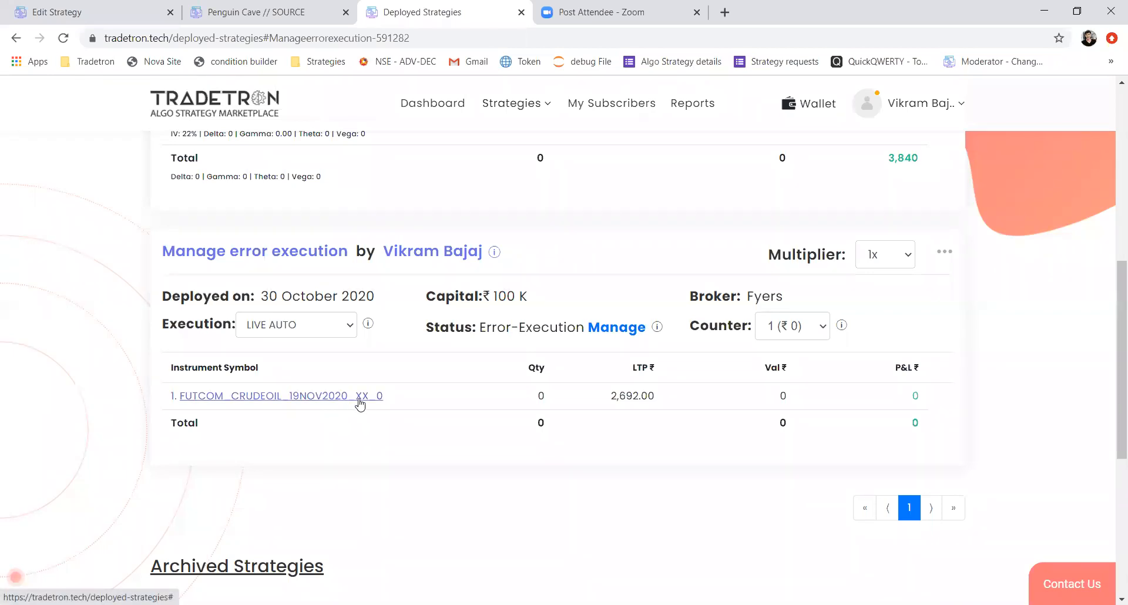
- Open Manage Positions for the errored crude oil position and try the Completed Manually action
click(607, 333)
click(743, 380)
click(762, 453)
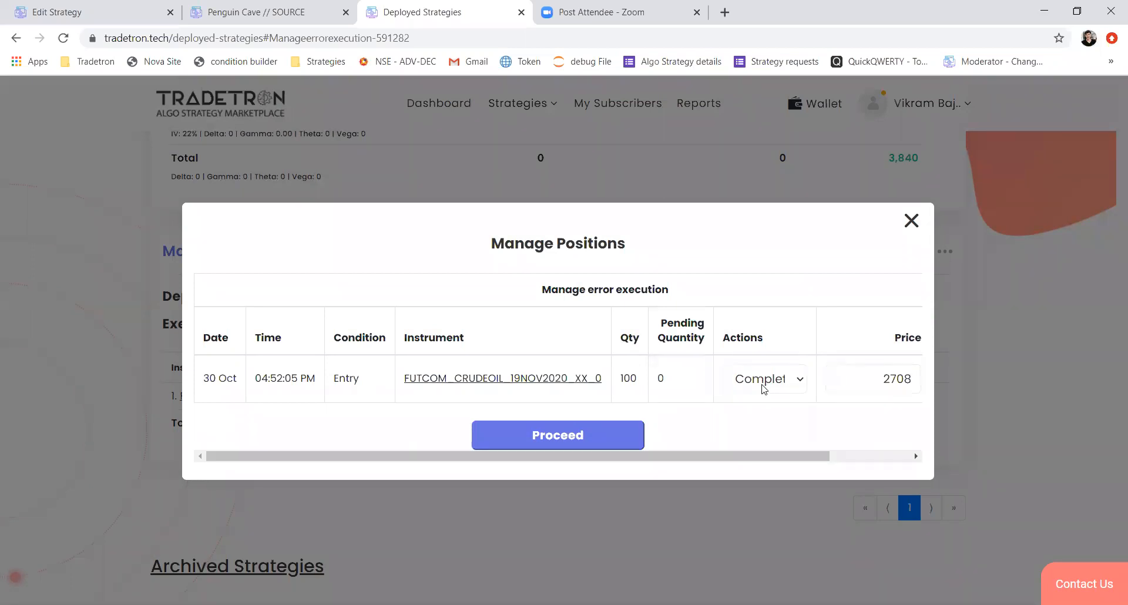
click(763, 389)
click(763, 389)
- Try the Try again action for the crude oil position in Manage Positions
click(754, 383)
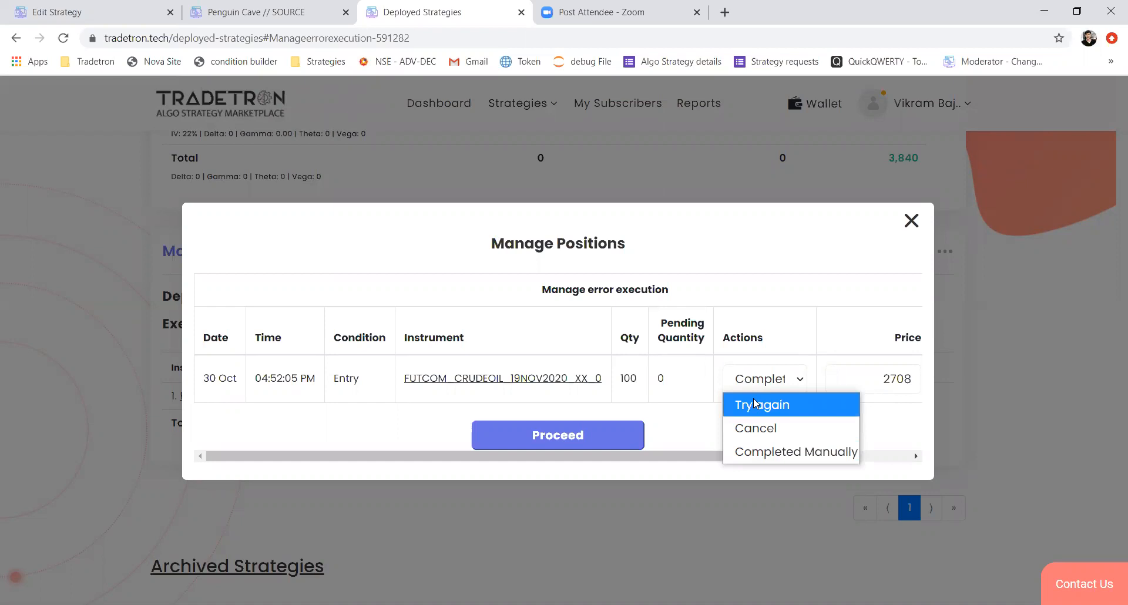
click(755, 404)
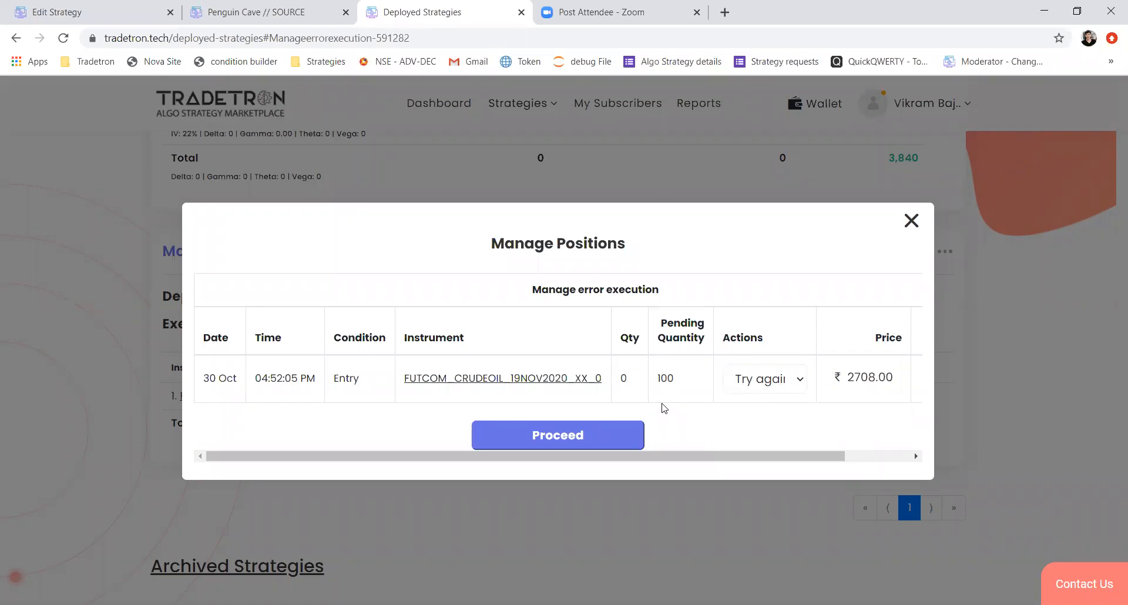
click(775, 385)
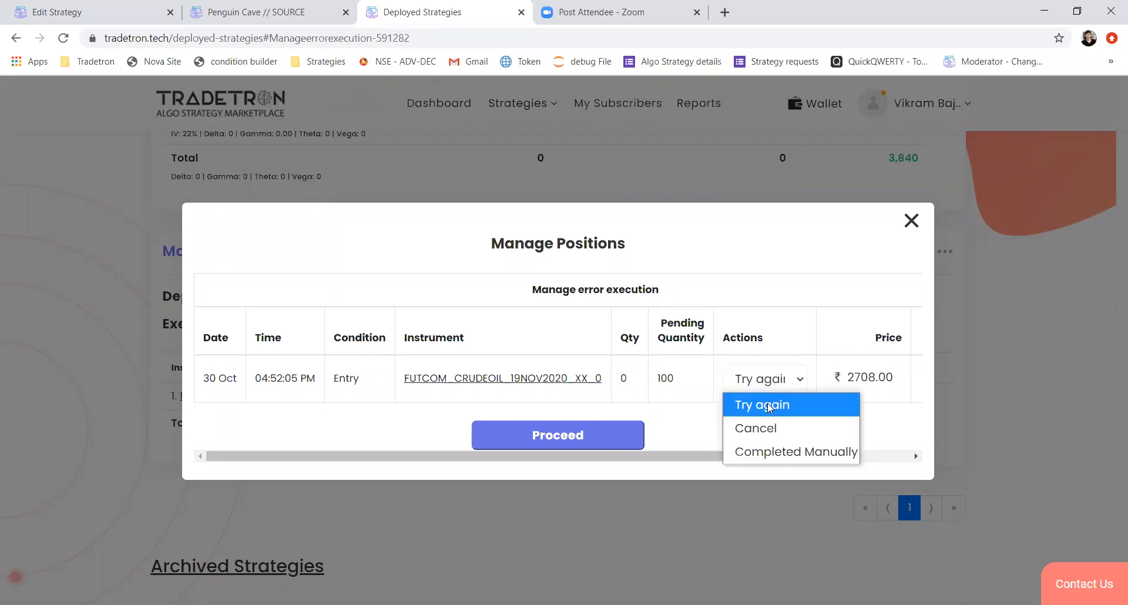
click(767, 404)
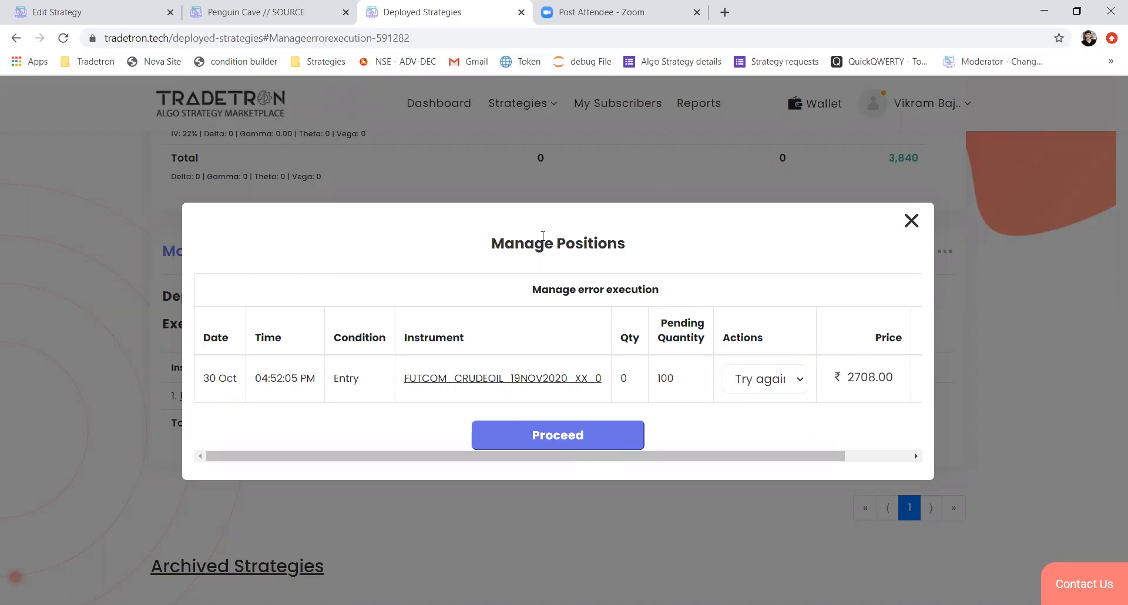
- Try the Cancel action for the crude oil position, check its quantities, and close Manage Positions without proceeding
click(773, 374)
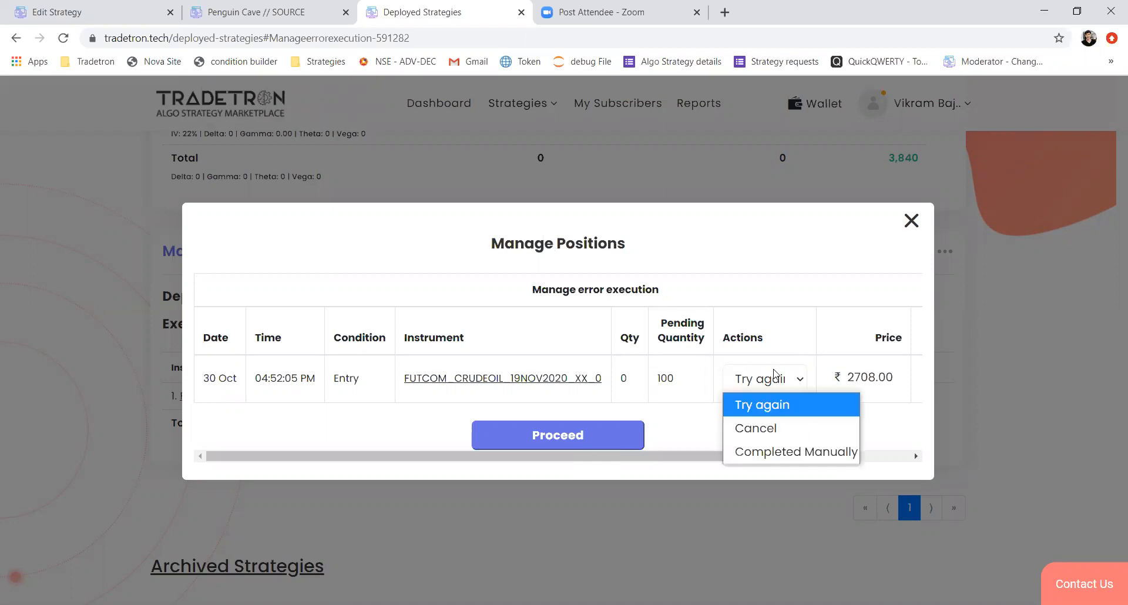
click(757, 433)
drag(675, 378, 621, 377)
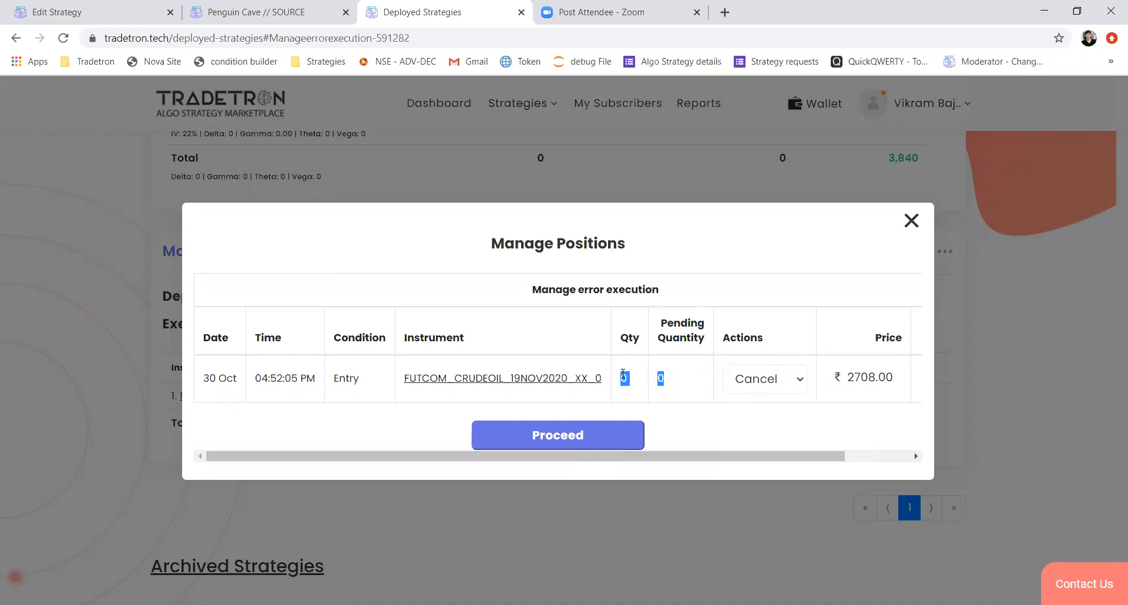
click(686, 415)
click(912, 220)
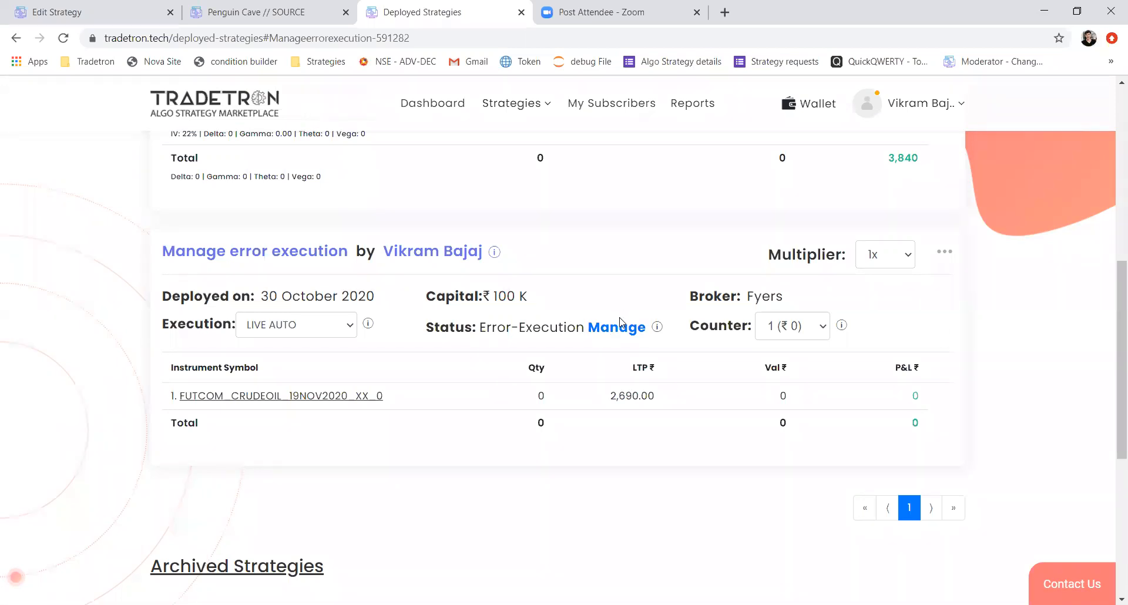
- Reactivate the Manage error execution strategy and check its status
click(939, 251)
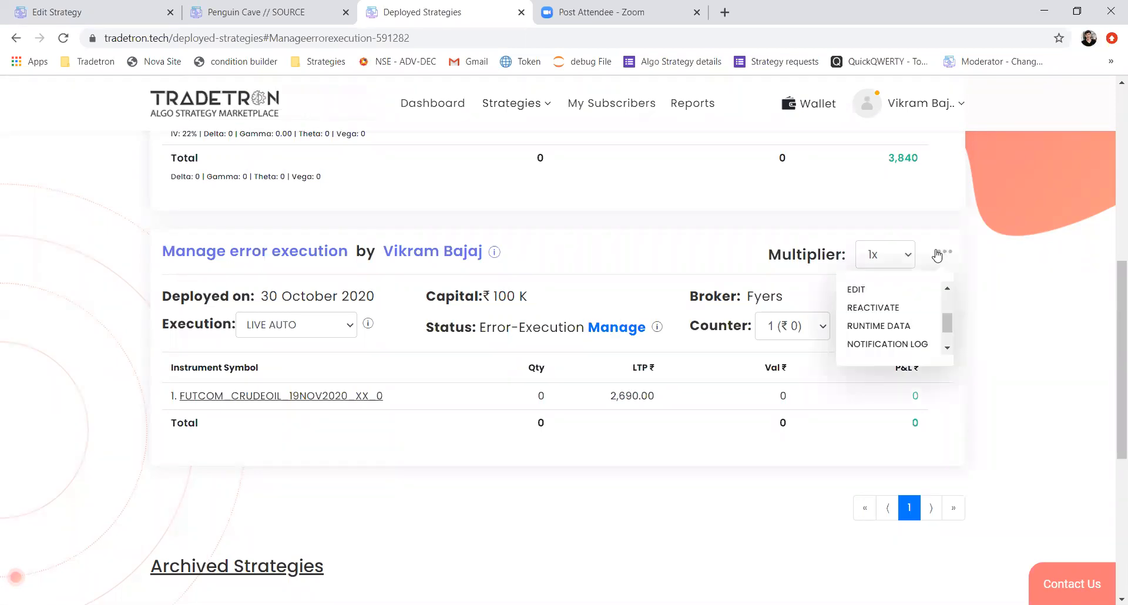
click(874, 311)
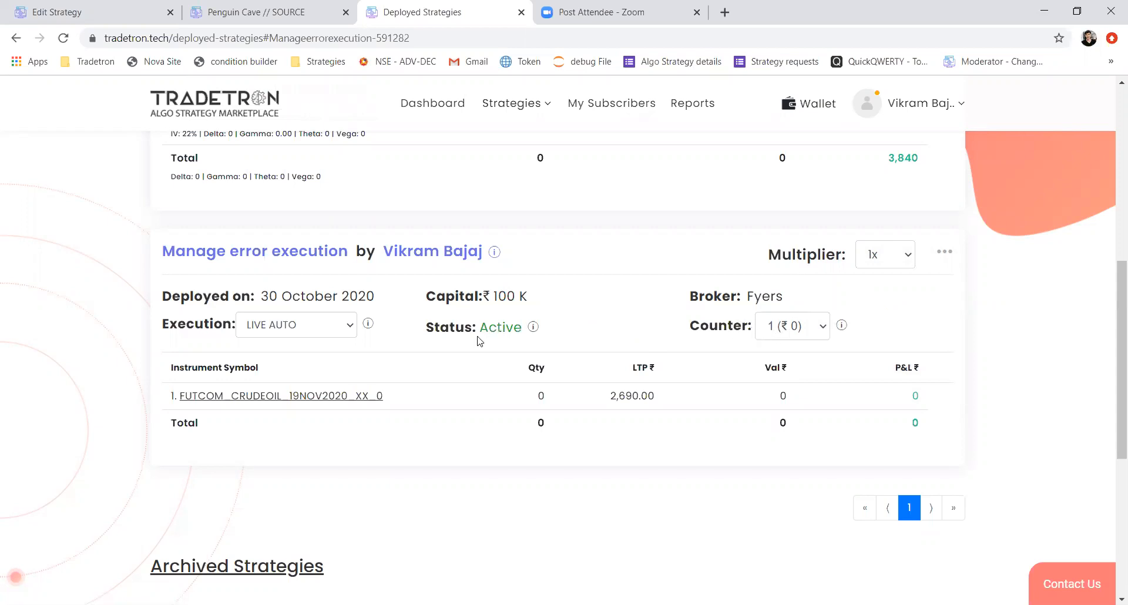
drag(441, 327, 530, 326)
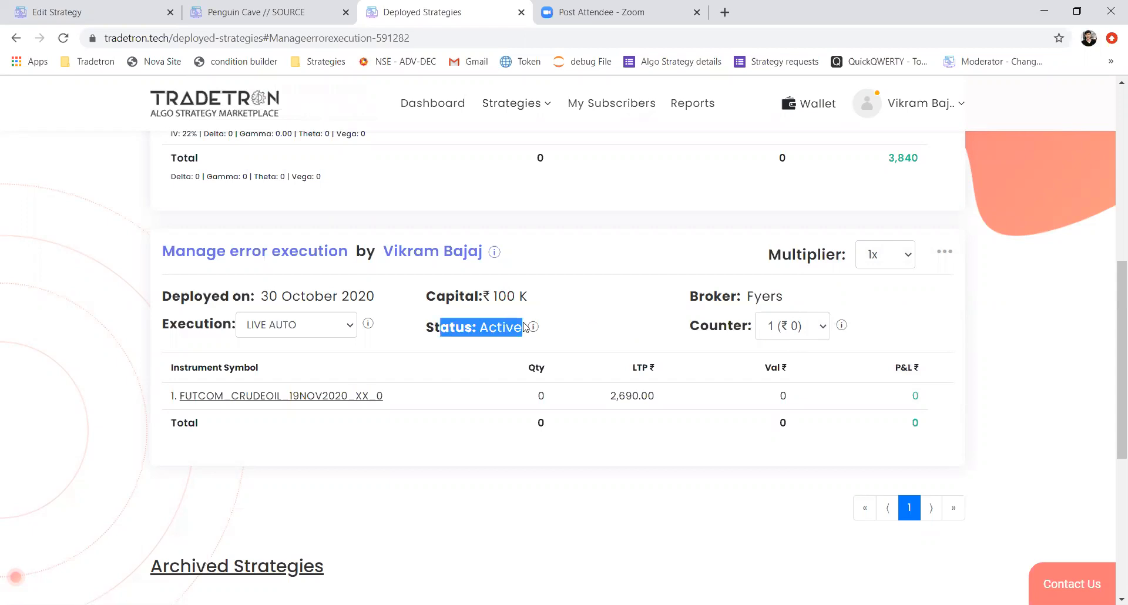
click(624, 317)
- Examine the latest run counter and status change entries in the Manage error execution strategy's Notification Log
click(945, 252)
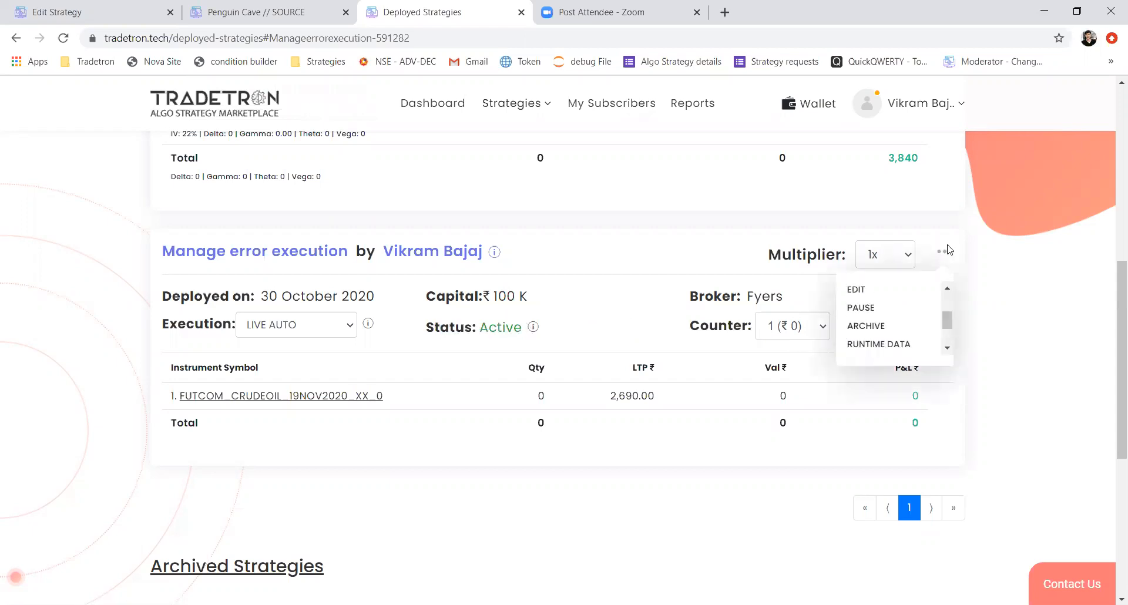
scroll(946, 320, down, 1)
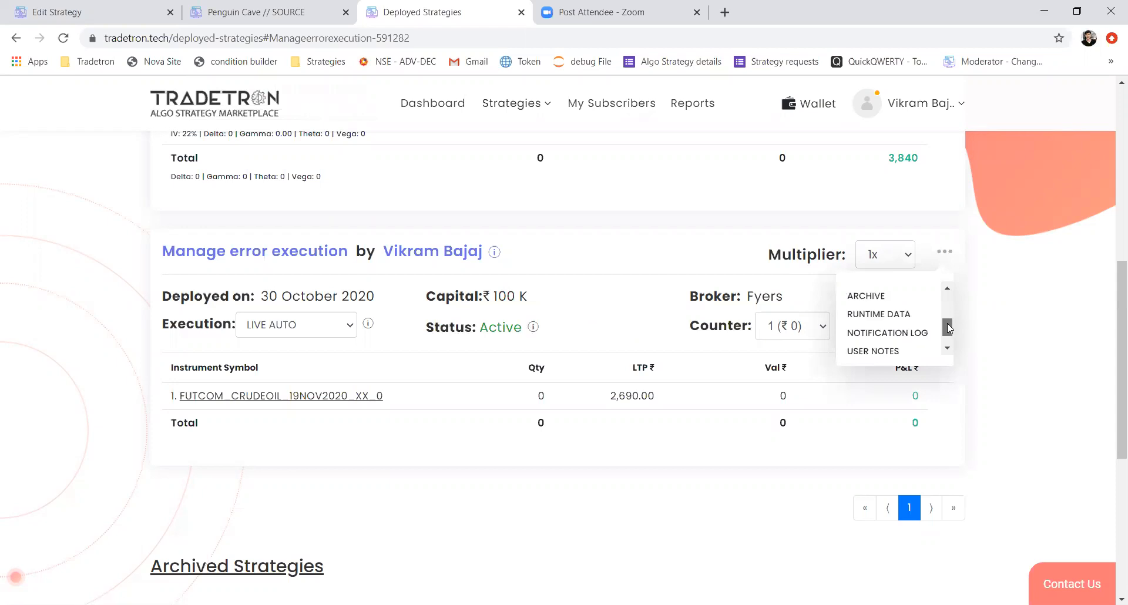
click(922, 333)
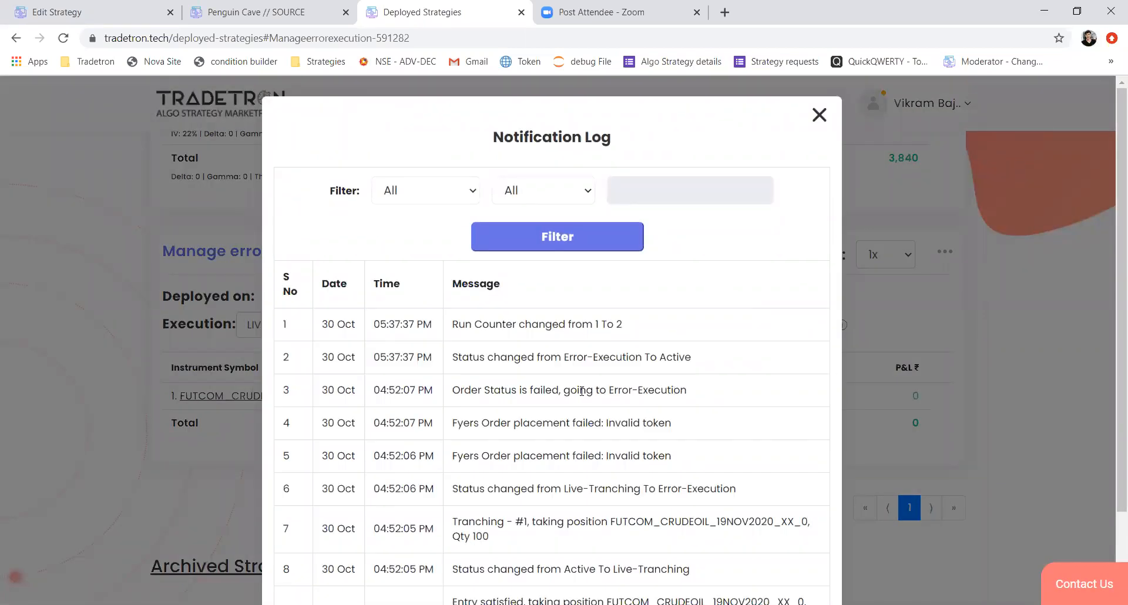
drag(472, 324, 625, 323)
drag(626, 363, 694, 368)
click(697, 369)
click(819, 115)
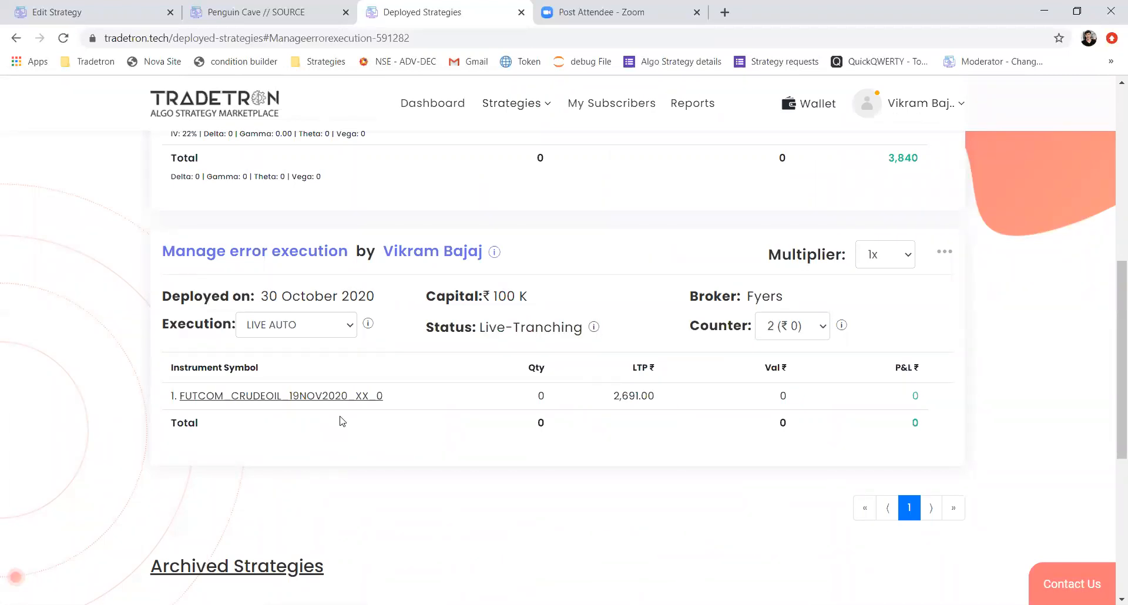
- Mark the errored crude oil position as Completed Manually in Manage Positions, proceed, and reload the Deployed Strategies page
click(934, 260)
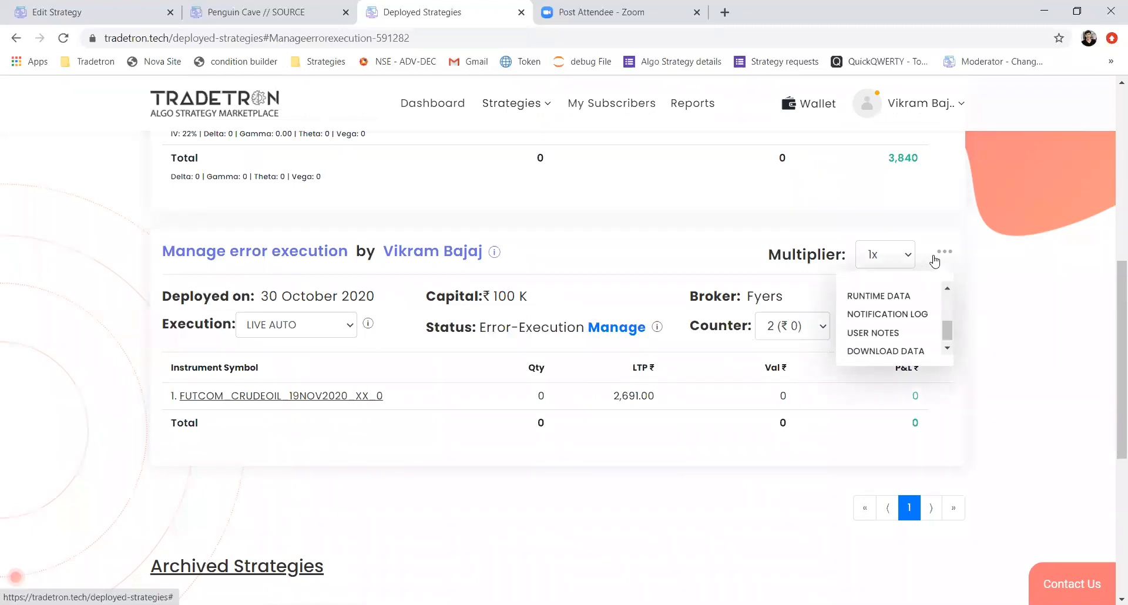
click(979, 263)
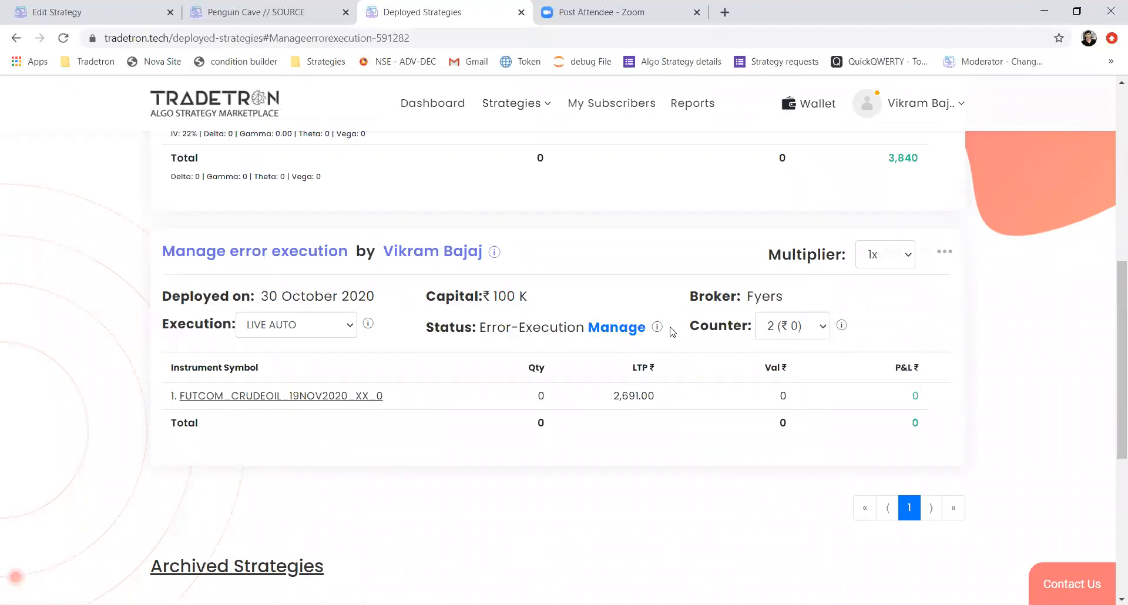
click(612, 329)
click(758, 380)
click(759, 452)
click(620, 441)
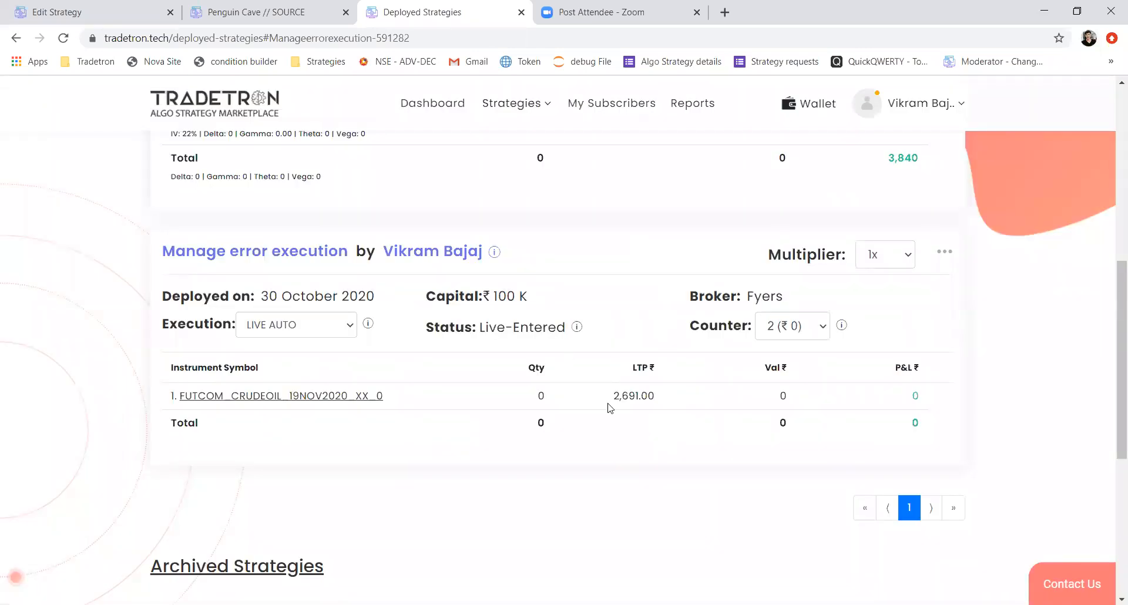
click(64, 38)
- Exit the Manage error execution strategy's open crude oil position and reload the page
click(942, 258)
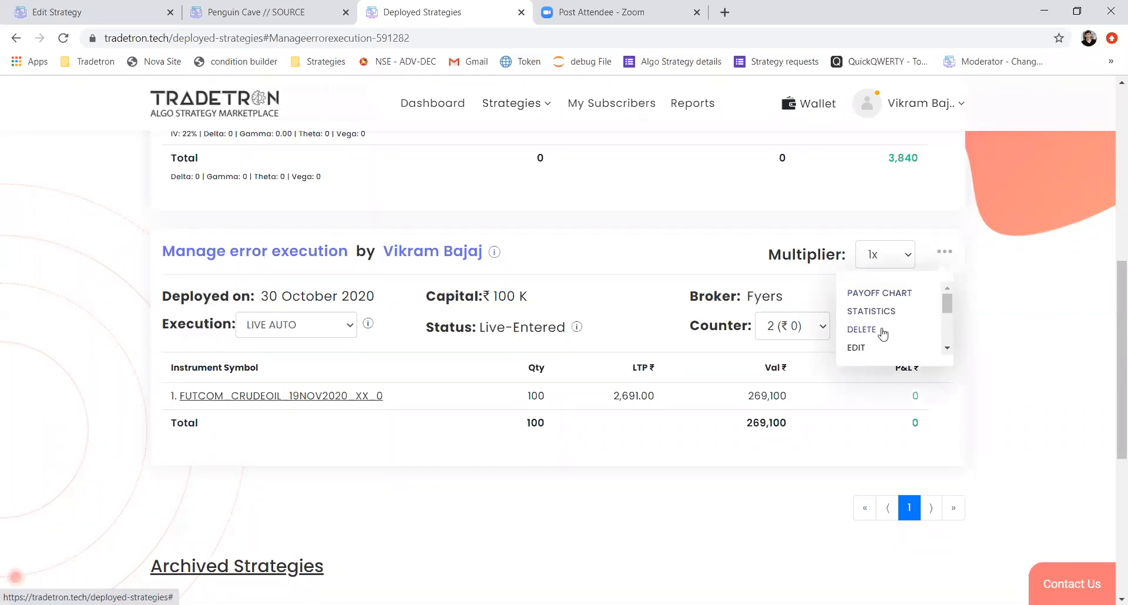
scroll(859, 332, down, 2)
click(856, 333)
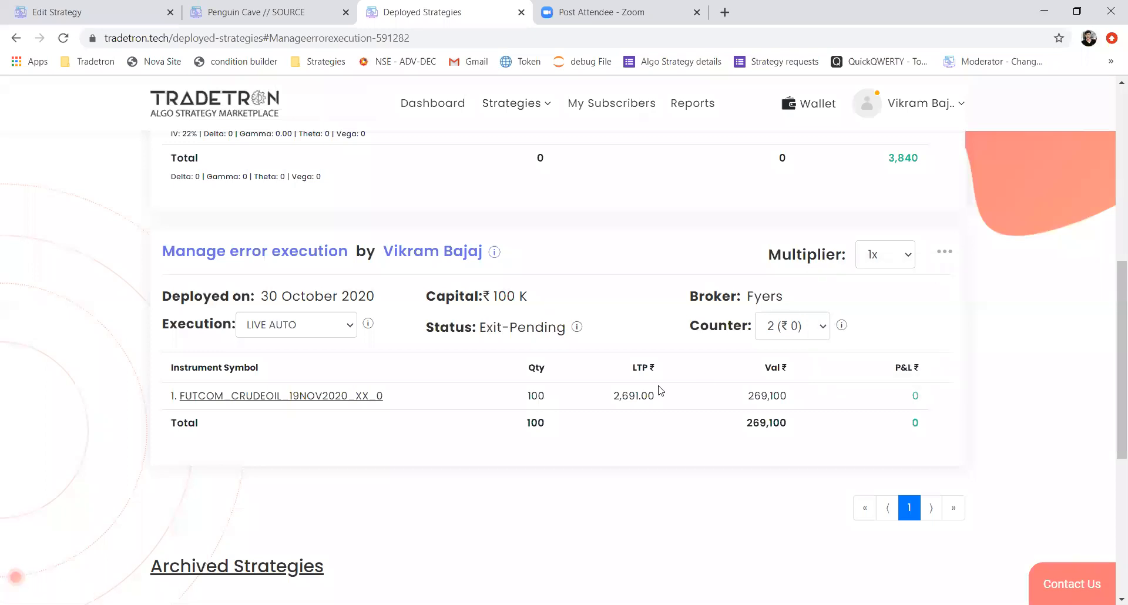
click(67, 39)
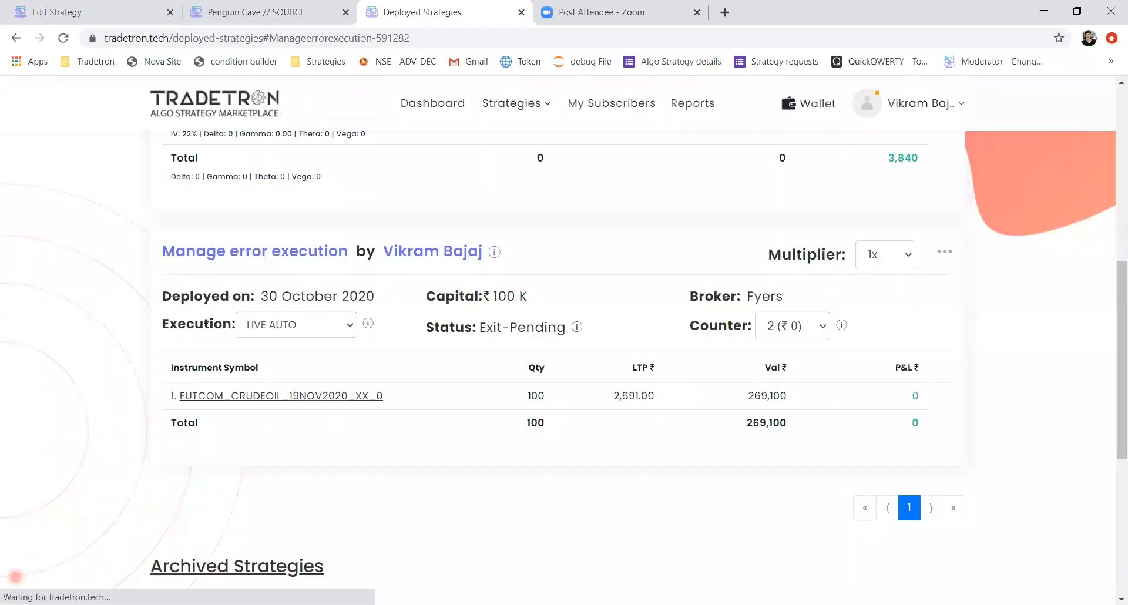
- Reload the Deployed Strategies page twice to check the Manage error execution strategy's exit status
click(64, 38)
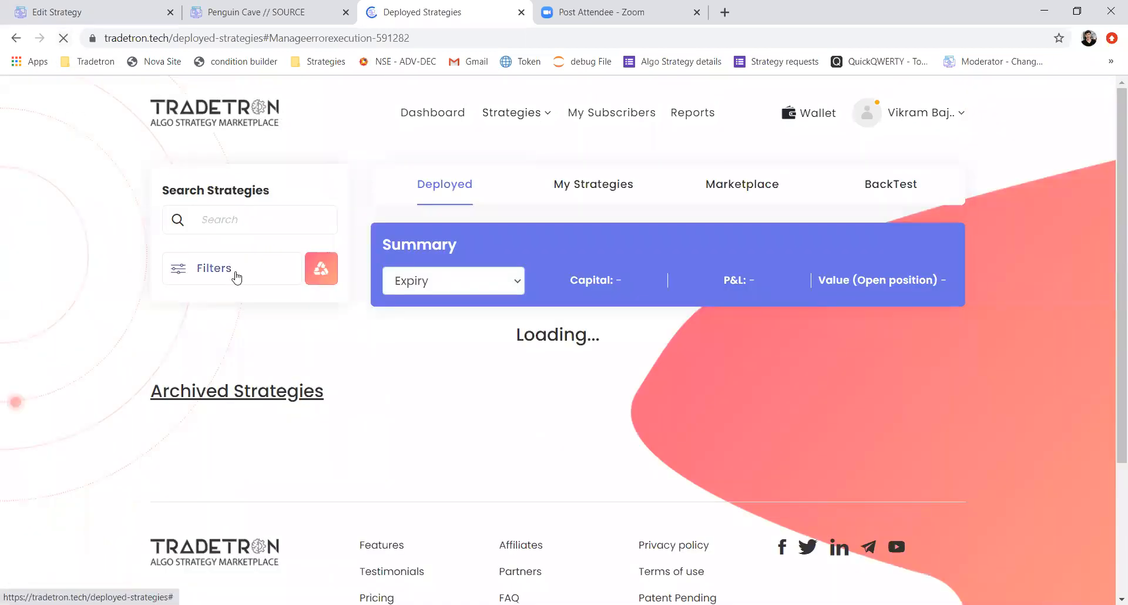
scroll(495, 358, up, 2)
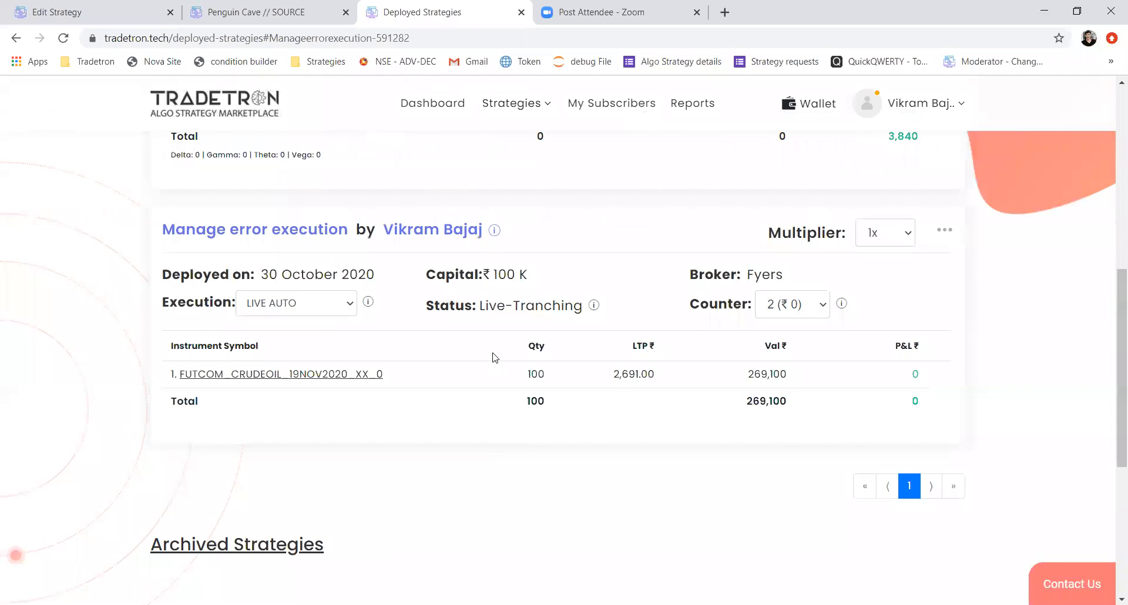
click(66, 43)
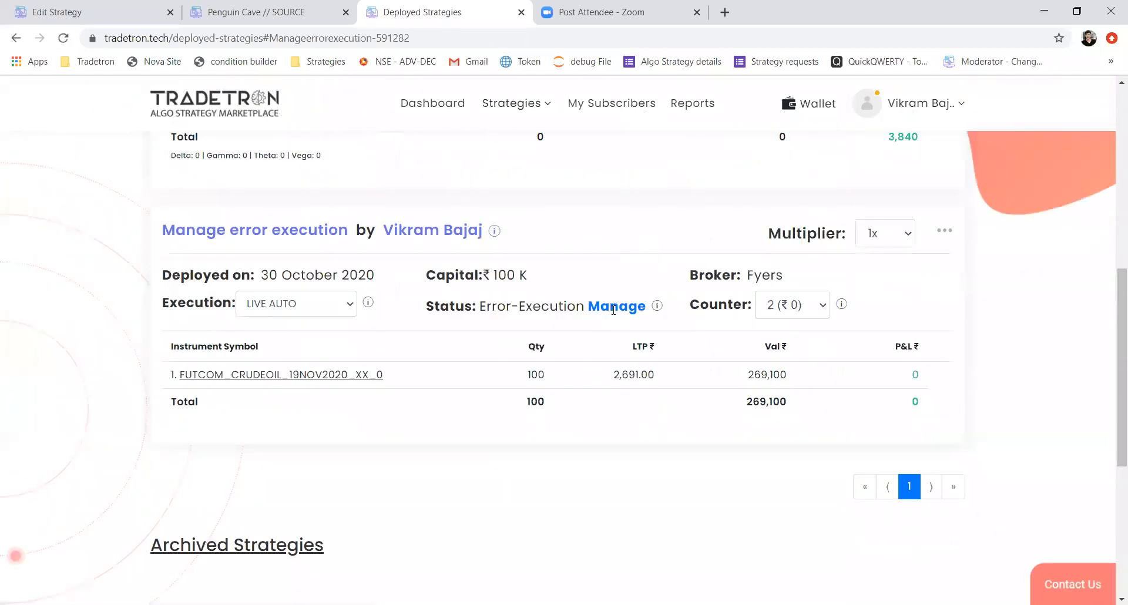
- Set the errored crude oil exit's action to Cancel in Manage Positions and proceed
click(613, 306)
click(742, 389)
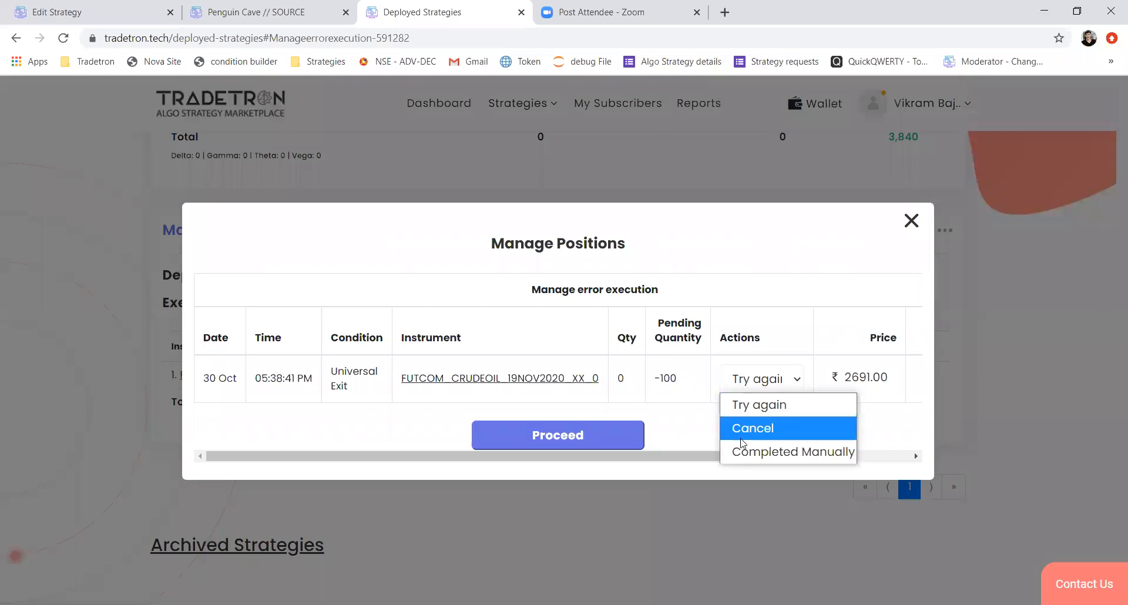
click(741, 437)
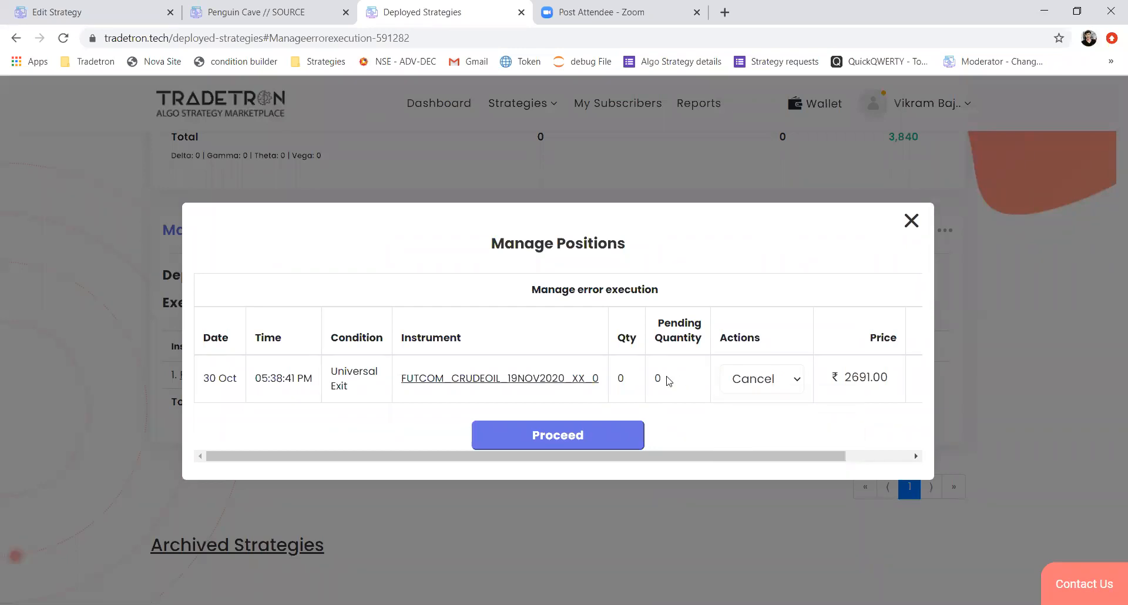
click(586, 435)
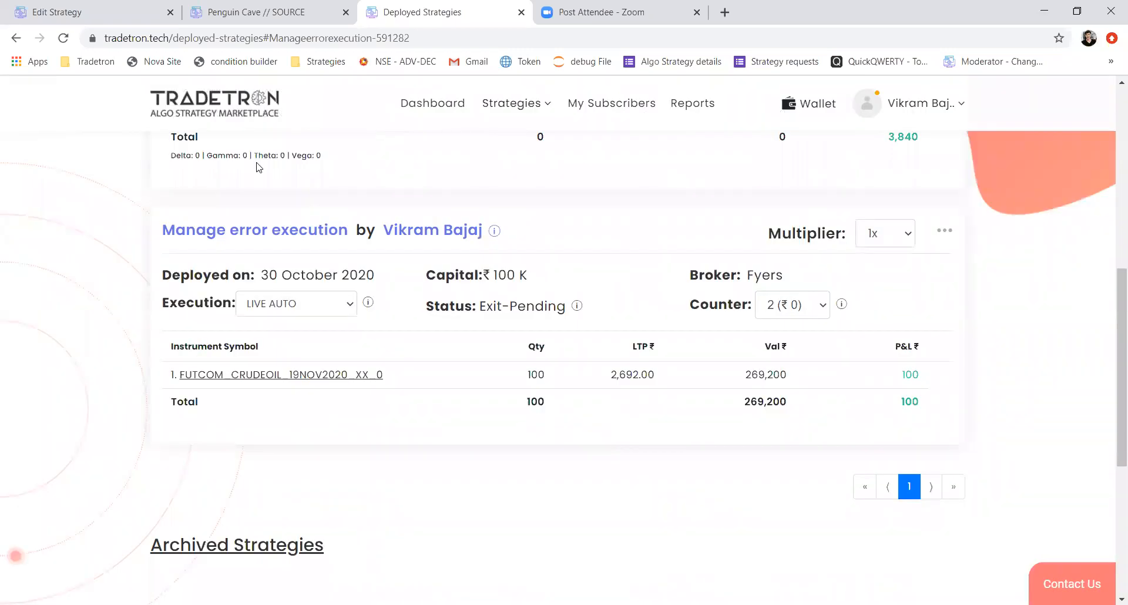
- Reload the Deployed Strategies page and proceed again with the Manage error execution strategy's errored exit in Manage Positions
click(66, 42)
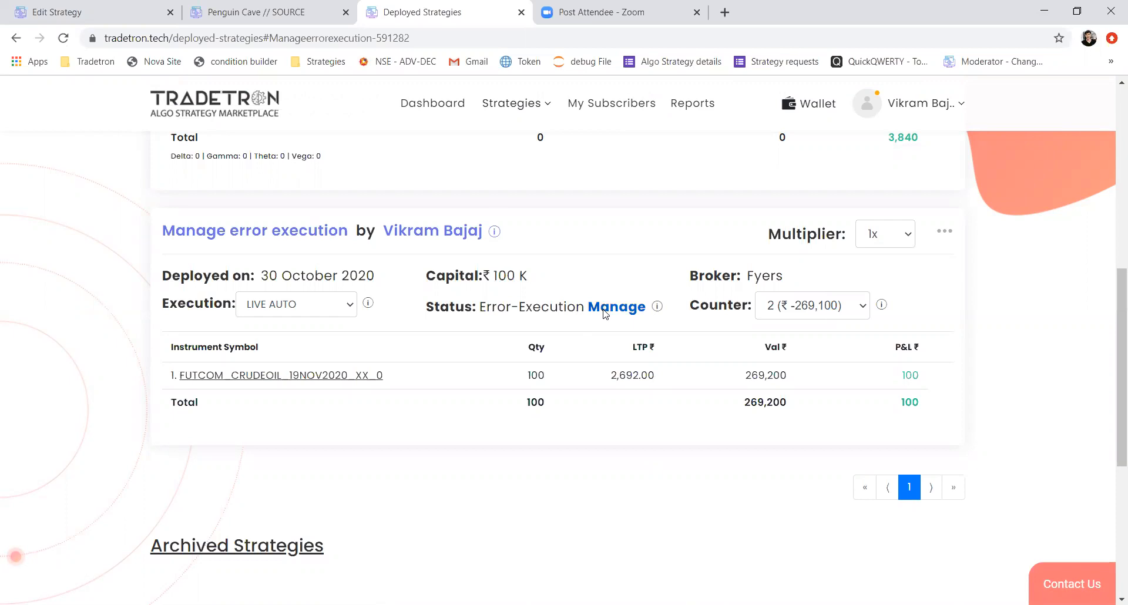
click(604, 311)
click(561, 442)
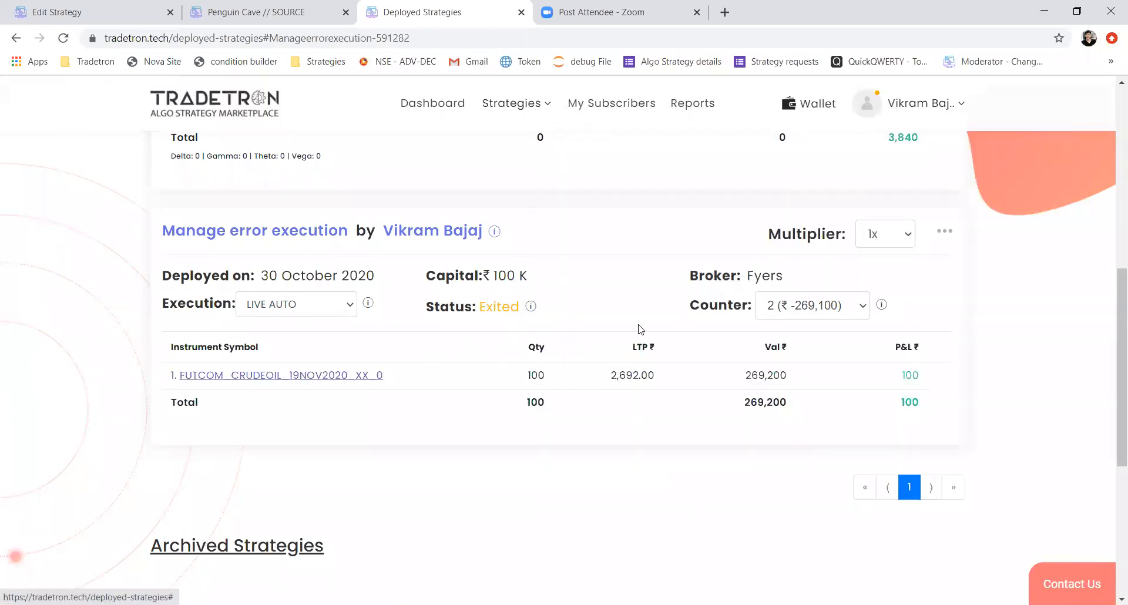
- Reactivate the exited Manage error execution strategy and reload the Deployed Strategies page
click(939, 236)
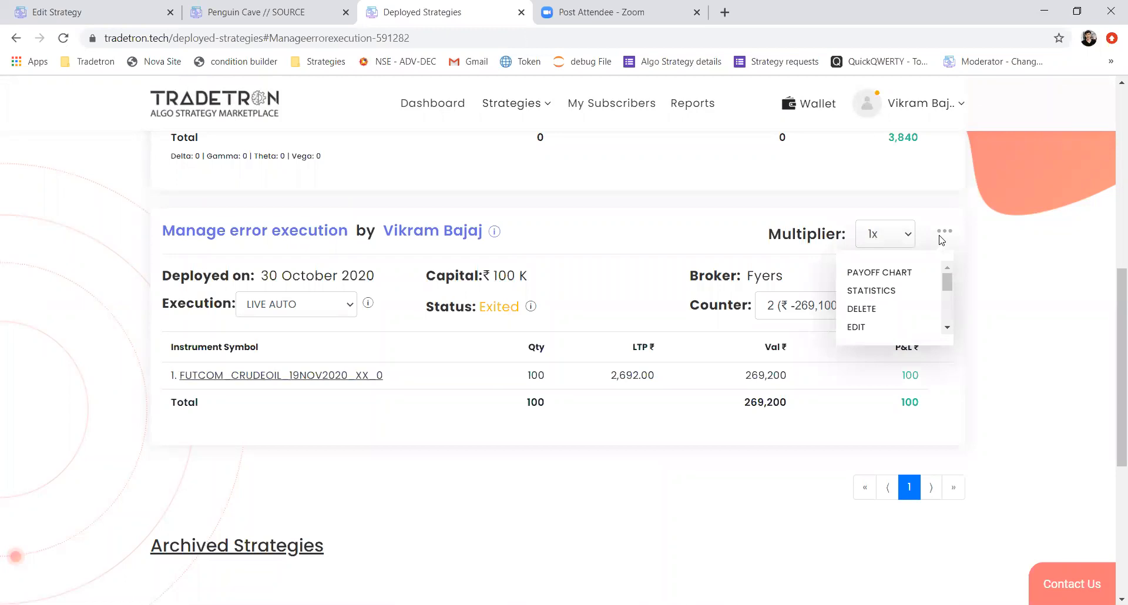
scroll(884, 291, down, 3)
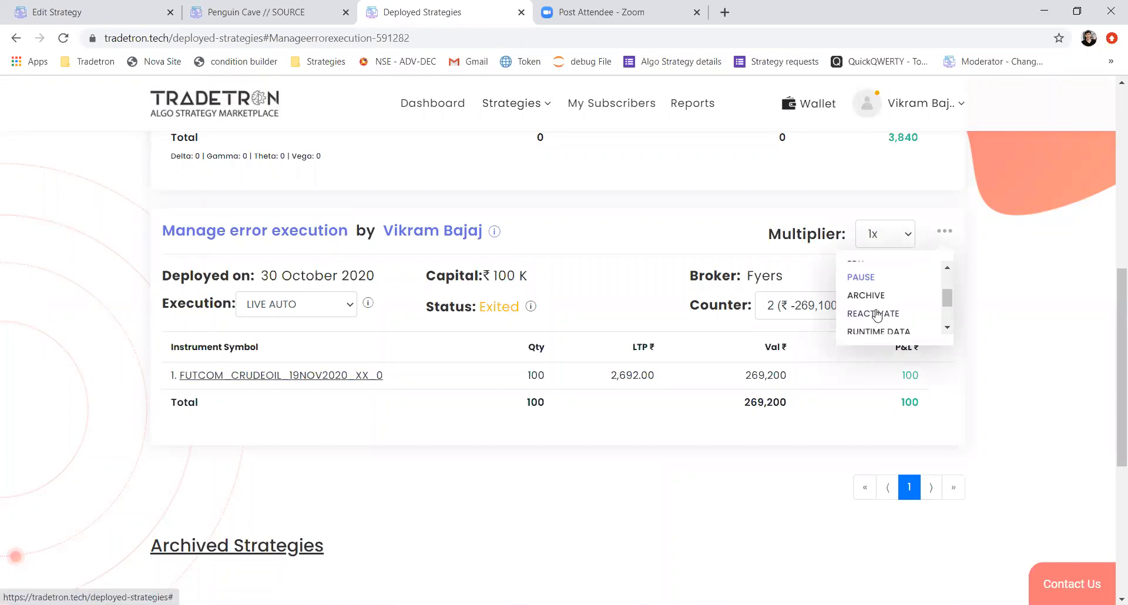
click(876, 315)
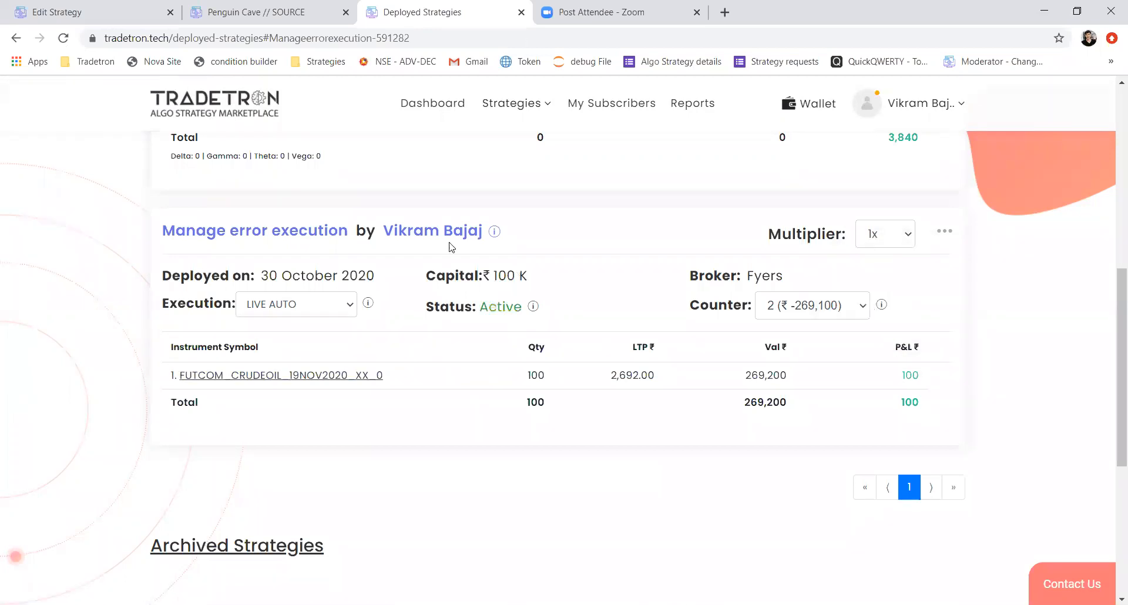
click(63, 38)
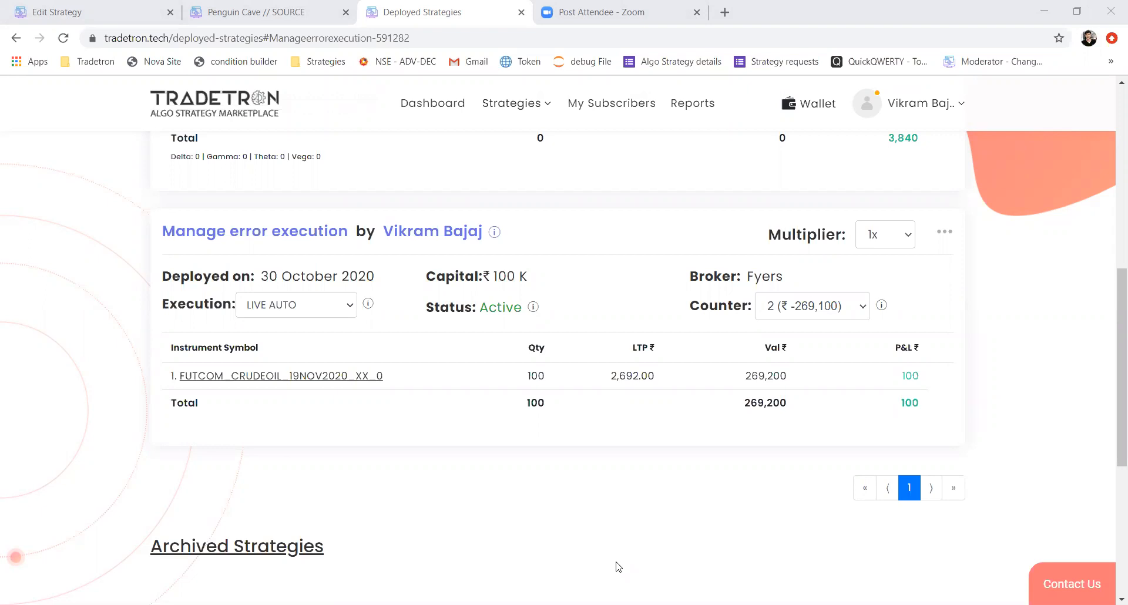
- Return to the Edit Strategy page and review the short straddle's stoploss description above Set 1
click(124, 19)
scroll(239, 199, up, 4)
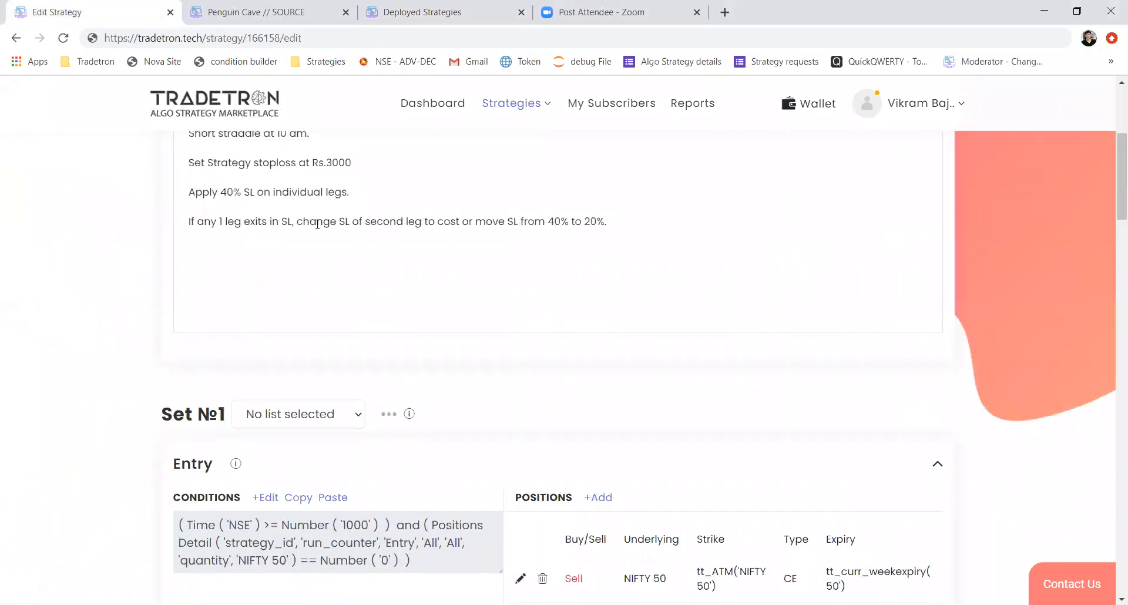